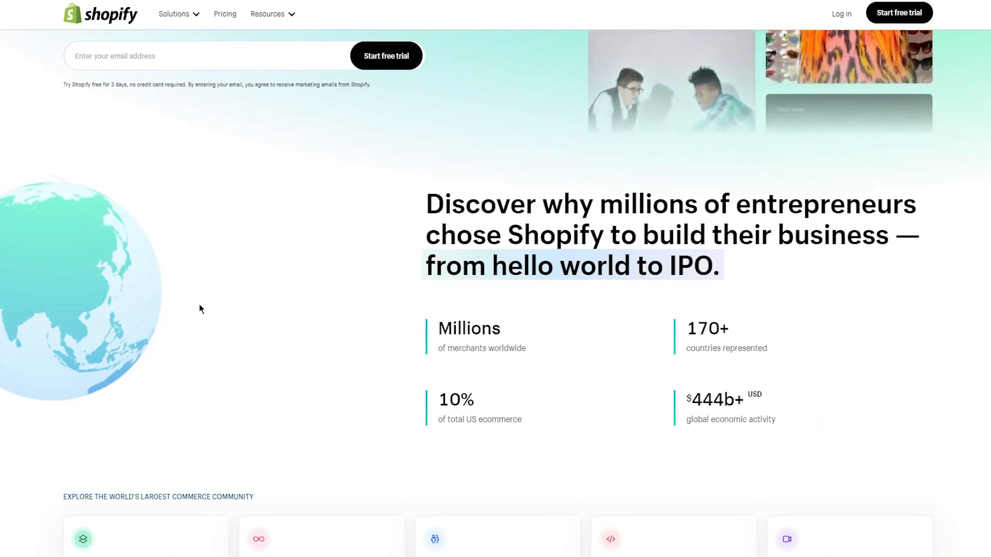
# Look through the Shopify homepage's sections on merchants, online stores, checkout and point of sale
pyautogui.scroll(-1, 445, 234)
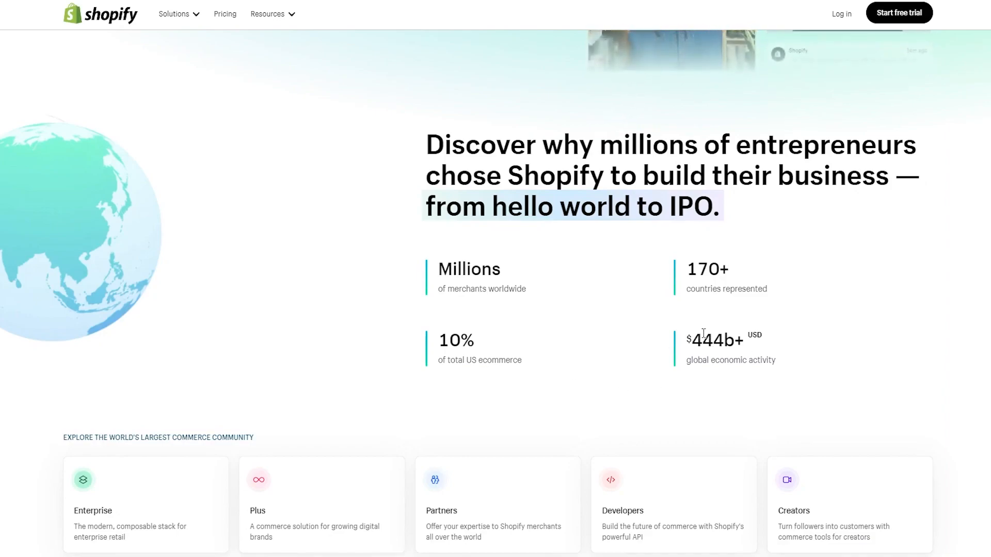
pyautogui.scroll(-2, 875, 334)
pyautogui.scroll(-1, 873, 334)
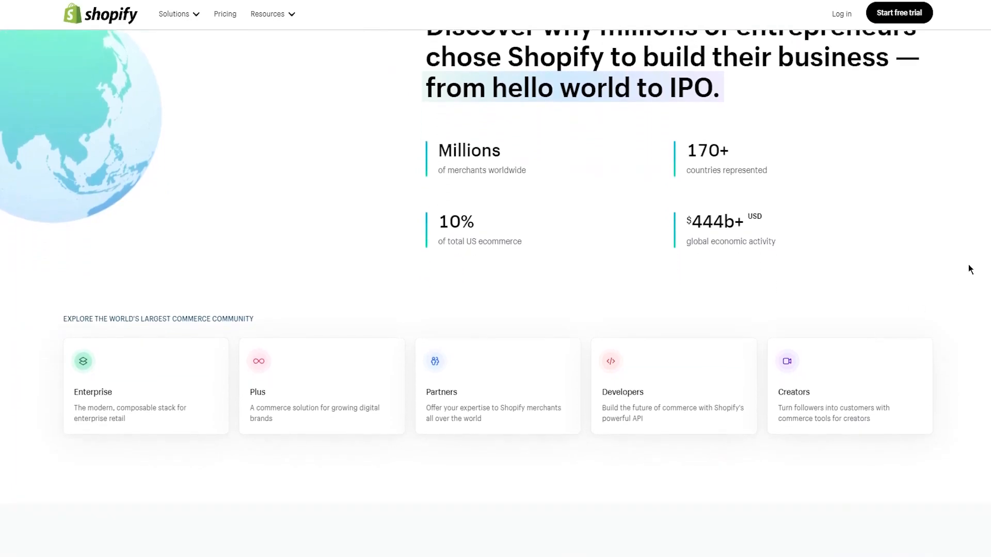
pyautogui.scroll(-7, 148, 243)
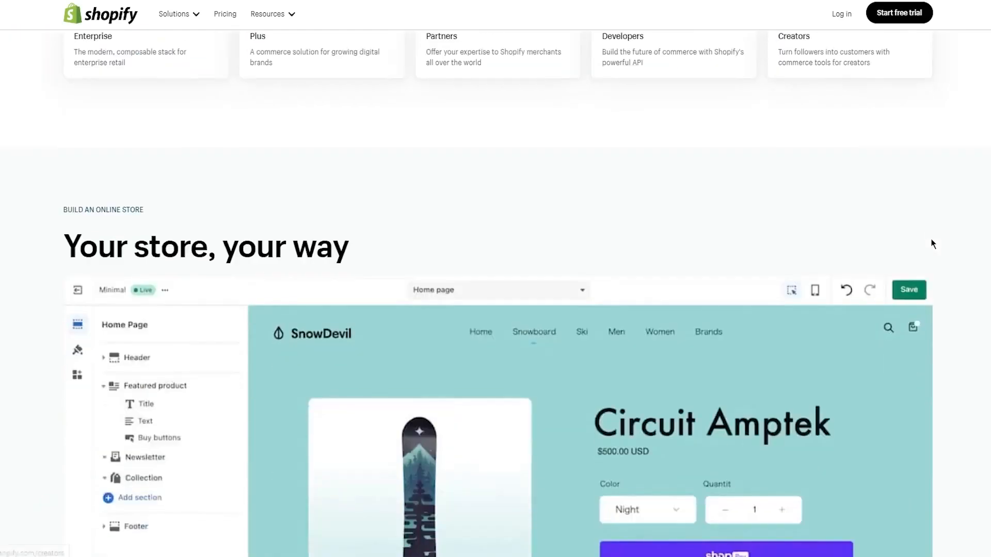
pyautogui.scroll(-20, 924, 242)
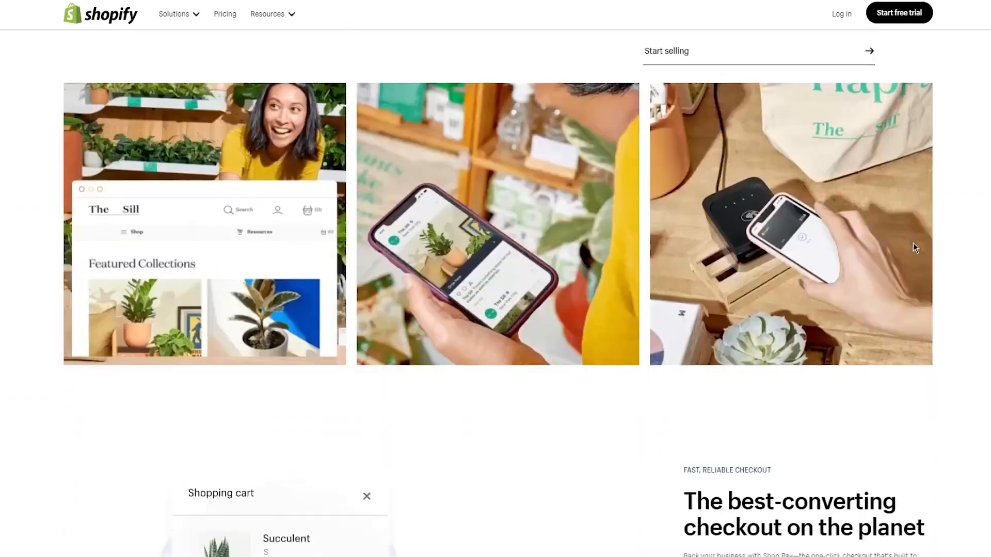
pyautogui.scroll(-18, 581, 364)
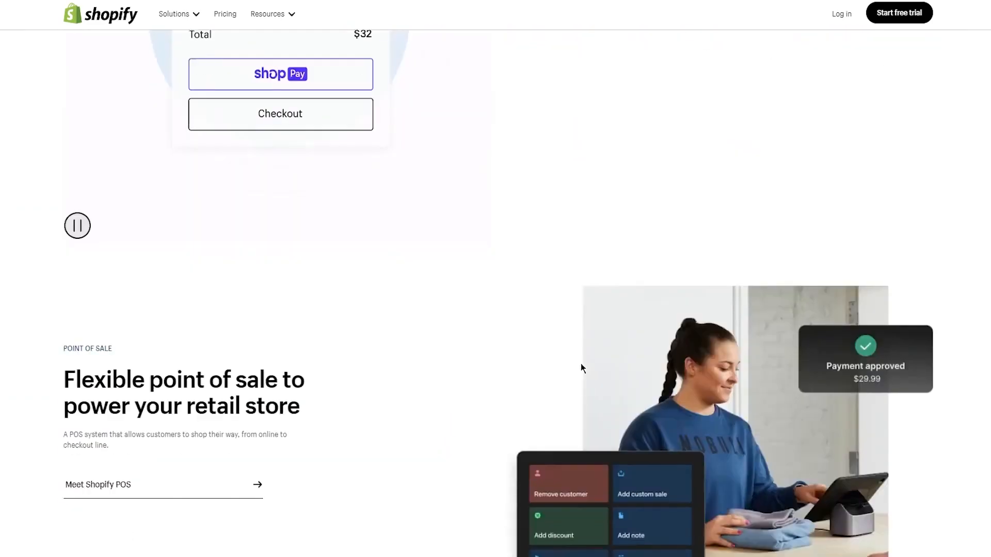
pyautogui.scroll(-7, 581, 364)
pyautogui.scroll(20, 580, 364)
pyautogui.scroll(20, 581, 363)
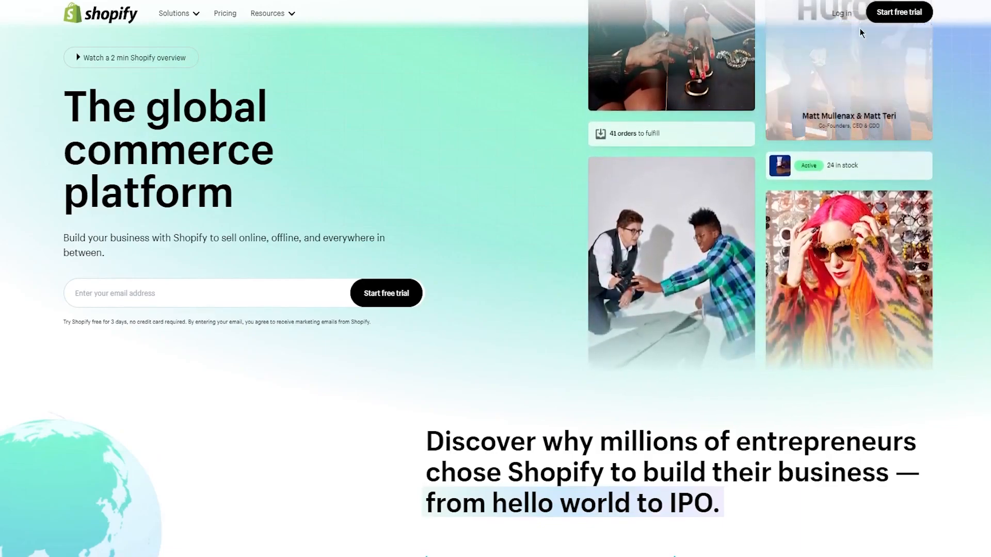
# Start a free trial as someone who is just starting and wants to sell through an online store
pyautogui.click(885, 15)
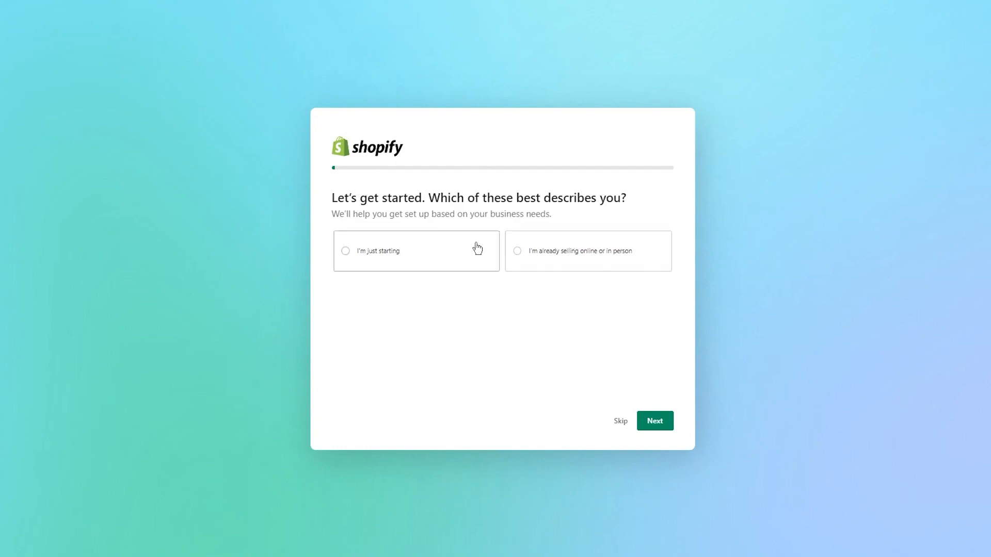
pyautogui.click(463, 250)
pyautogui.click(655, 418)
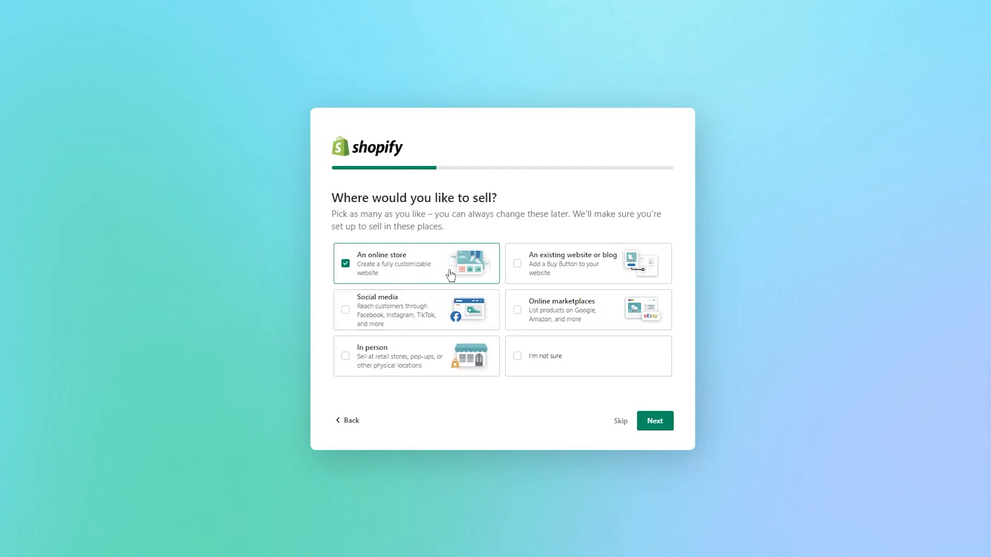
pyautogui.click(666, 425)
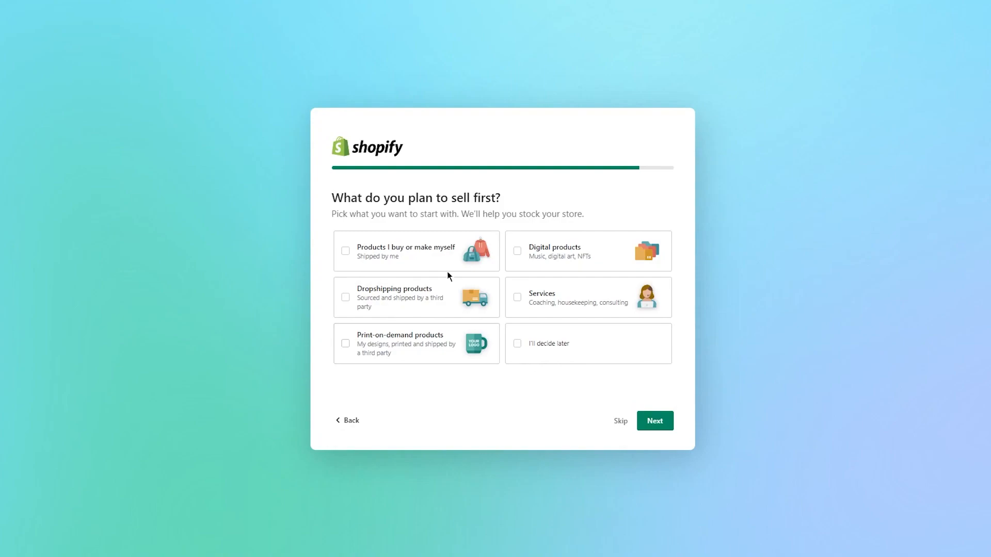
# Choose dropshipping products as what to sell first and continue the setup
pyautogui.moveTo(333, 215); pyautogui.dragTo(496, 214)
pyautogui.click(602, 186)
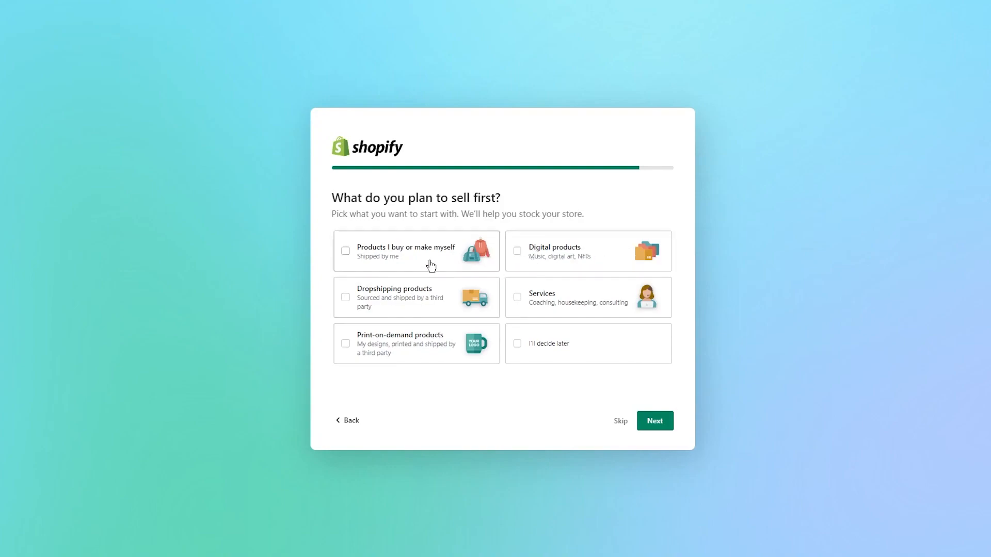
pyautogui.click(465, 302)
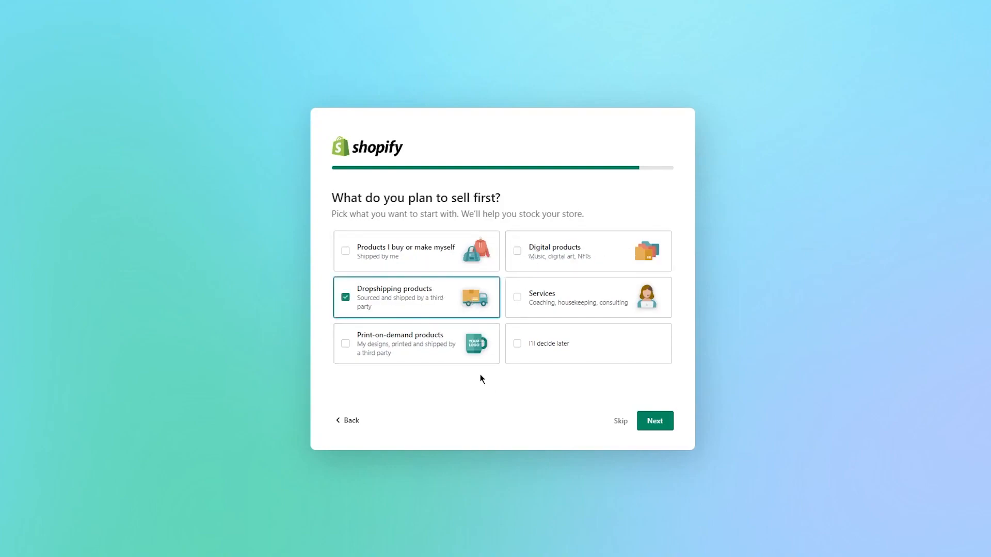
pyautogui.click(652, 422)
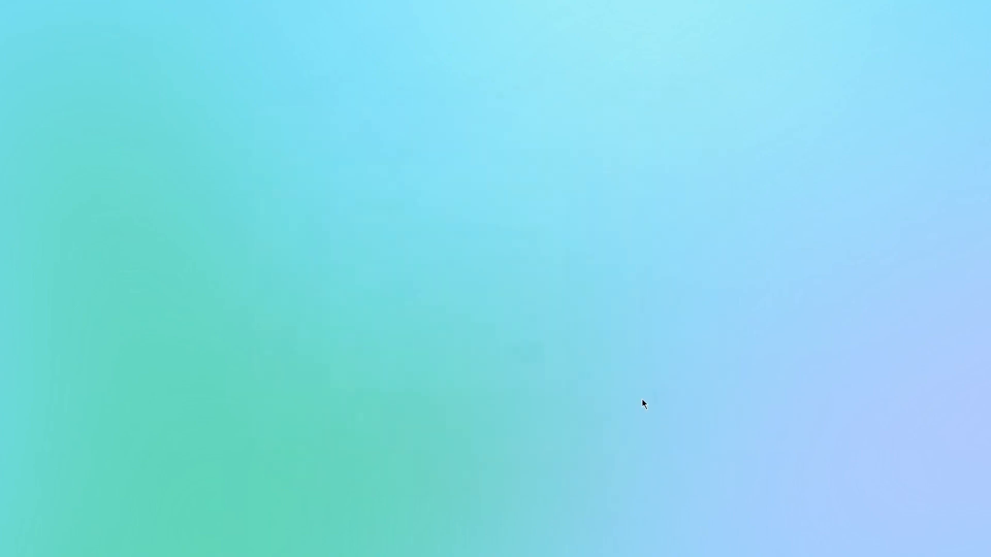
# Name the store "John's Good's Store" and continue the setup
pyautogui.click(511, 321)
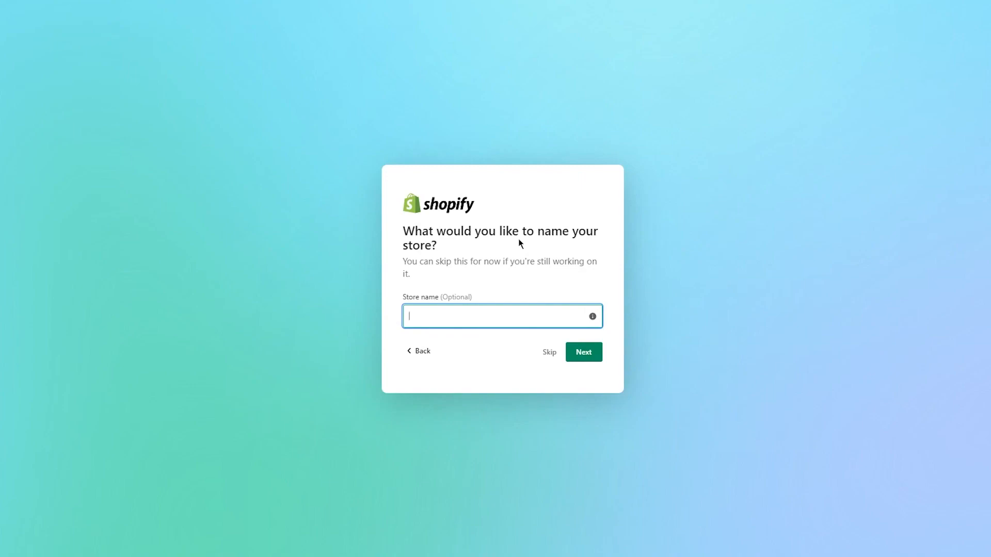
pyautogui.write('John')
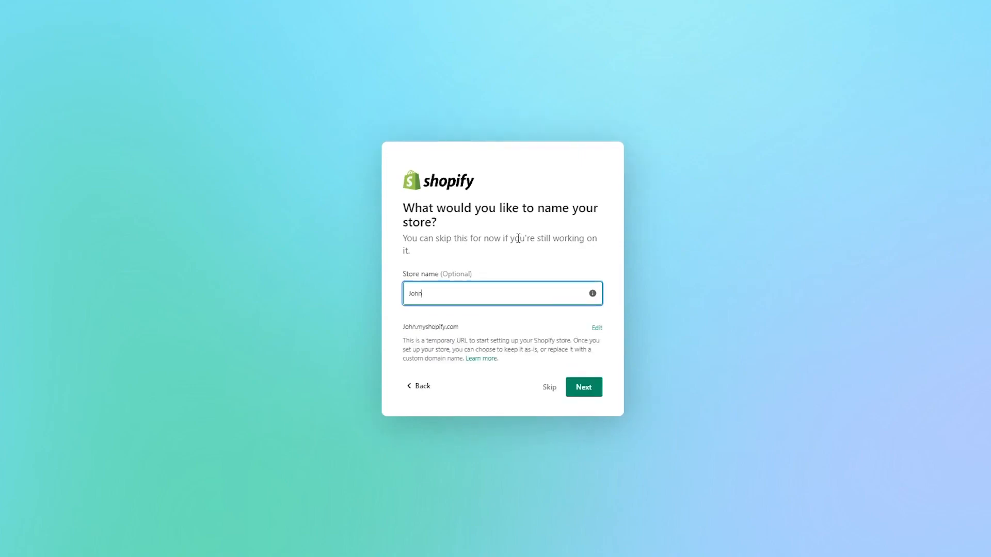
pyautogui.write("'s Good's So")
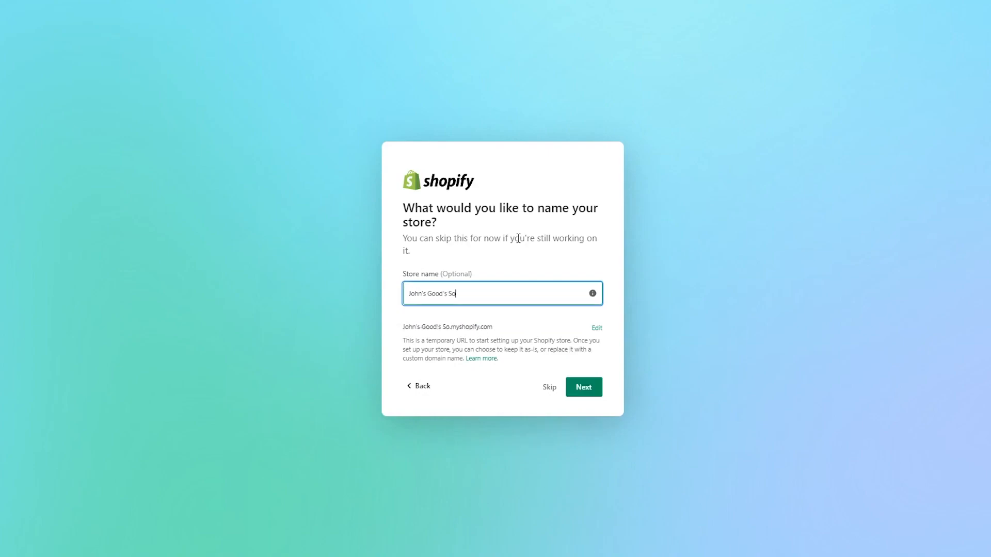
pyautogui.press('BackSpace')
pyautogui.write('tore')
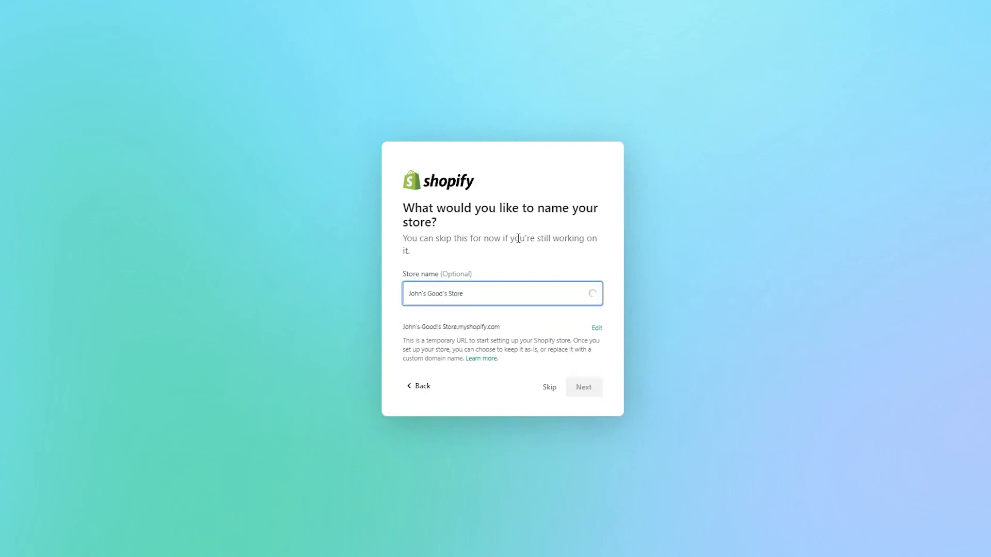
pyautogui.click(591, 384)
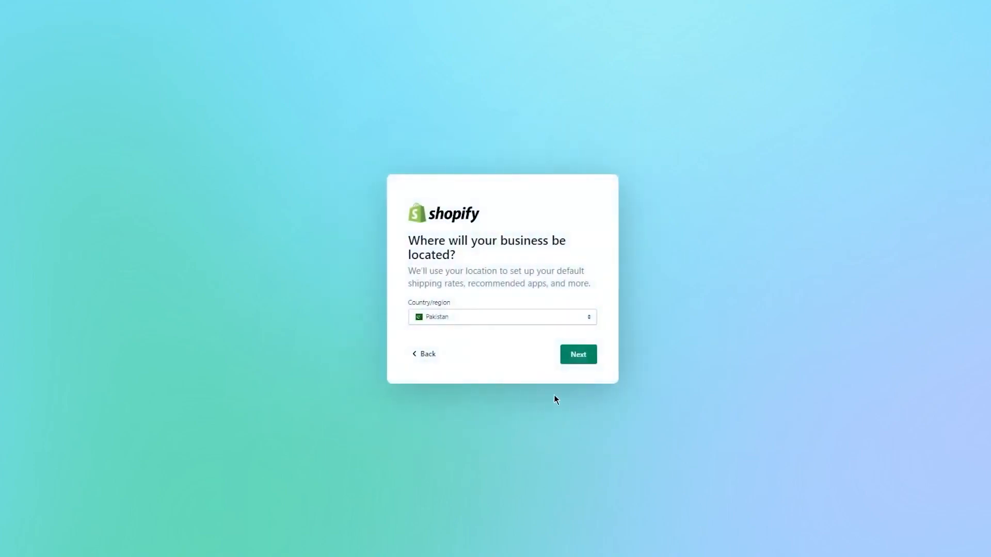
# Accept Pakistan as the business's country and continue to the account creation
pyautogui.click(504, 319)
pyautogui.click(503, 318)
pyautogui.moveTo(591, 284); pyautogui.dragTo(524, 275)
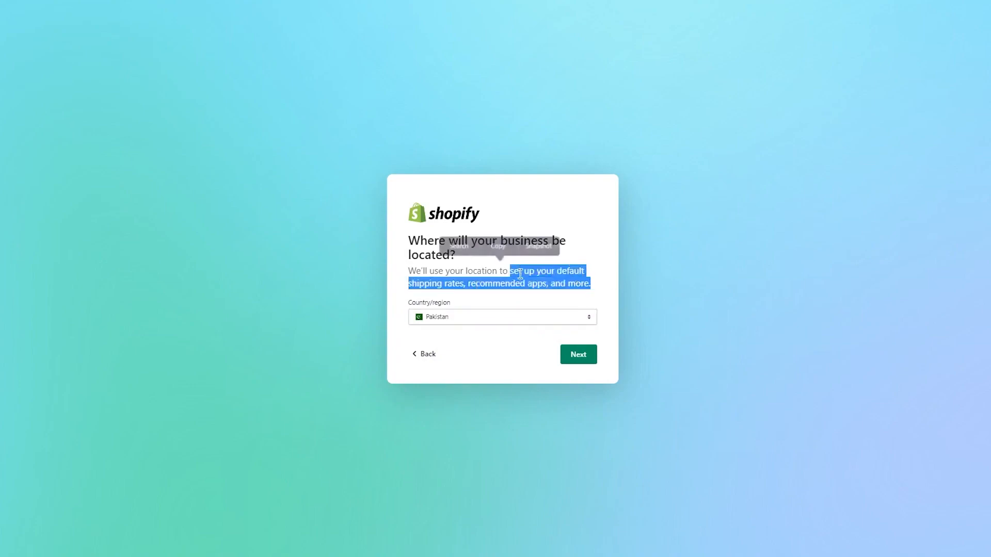
pyautogui.click(536, 280)
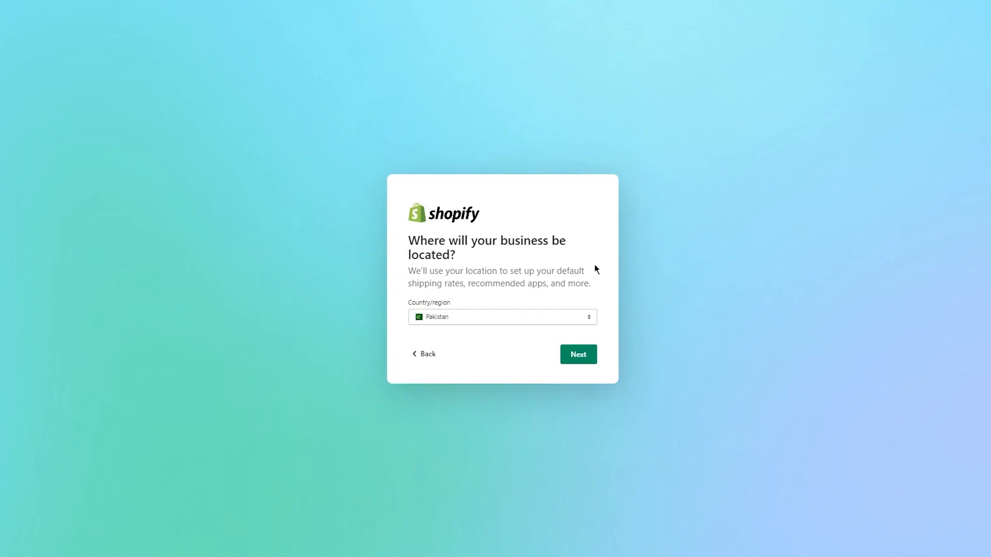
pyautogui.click(561, 356)
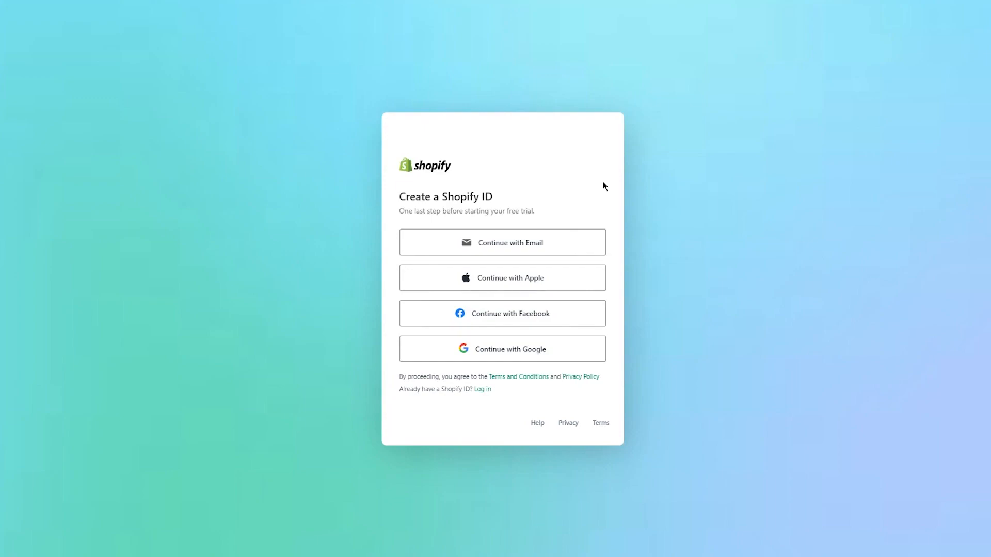
# Choose email sign-up for the Shopify ID and fill in the email with a temporary address copied from Temp Mail
pyautogui.click(546, 241)
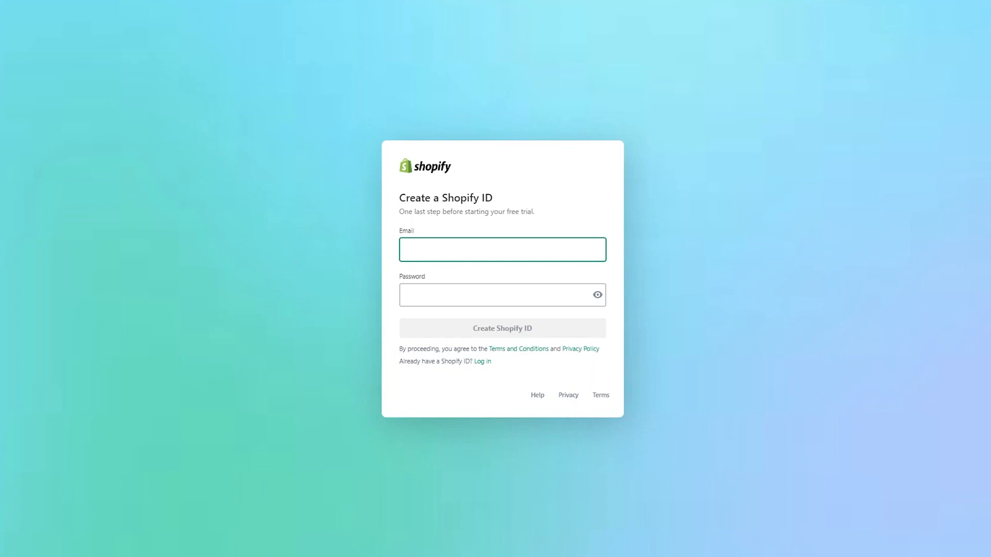
pyautogui.hotkey('ctrl', 't')
pyautogui.write('temp')
pyautogui.press('Return')
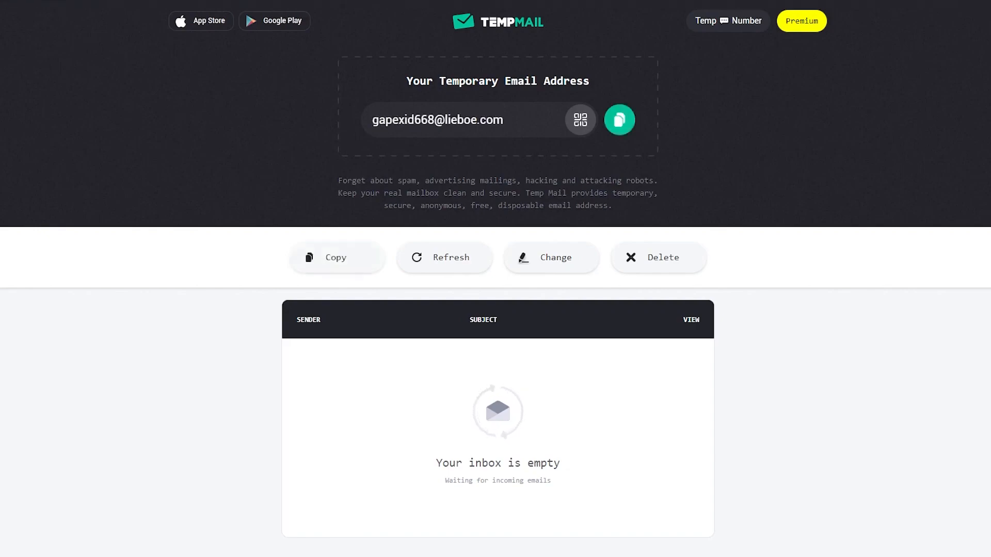
pyautogui.click(629, 115)
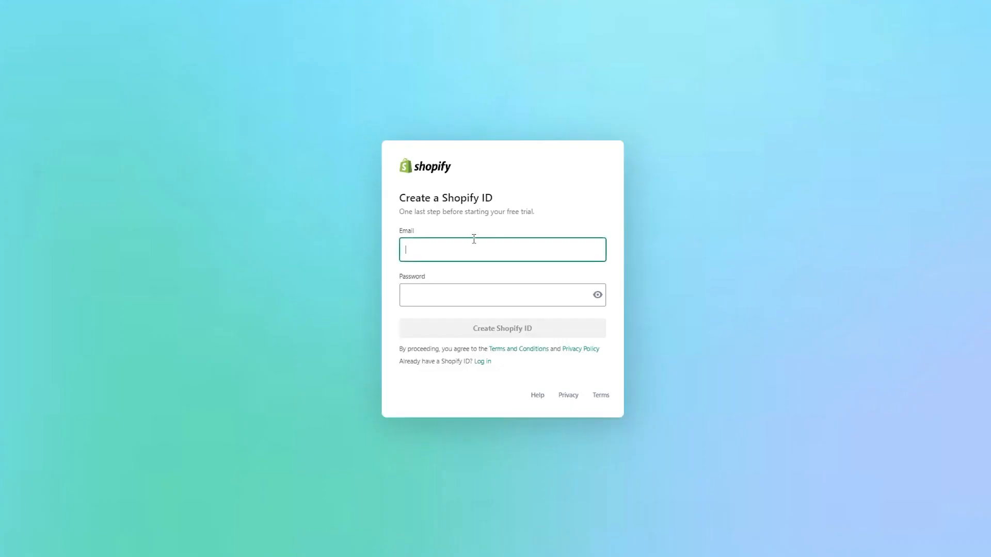
pyautogui.hotkey('ctrl', 'v')
# Enter the account password and create the Shopify ID
pyautogui.click(477, 292)
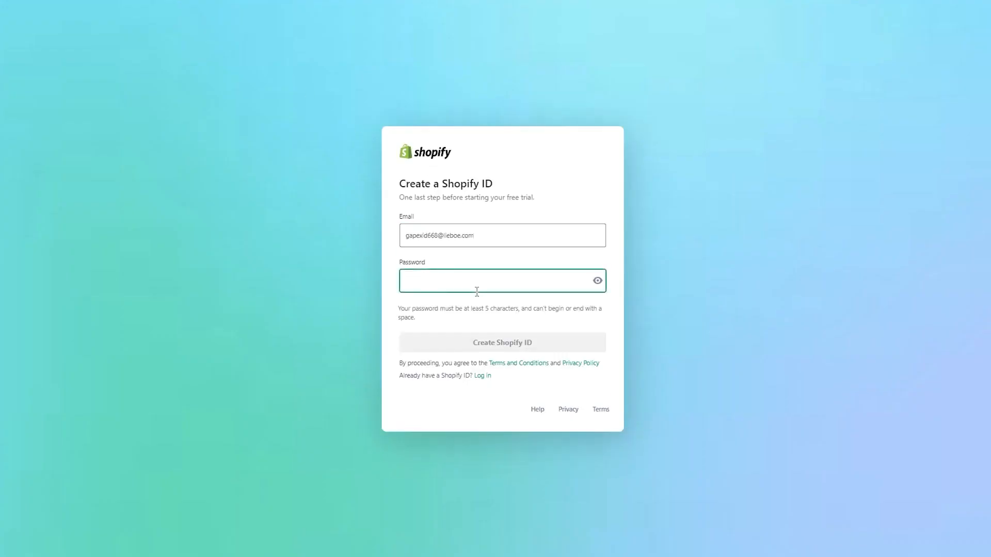
pyautogui.write('*********')
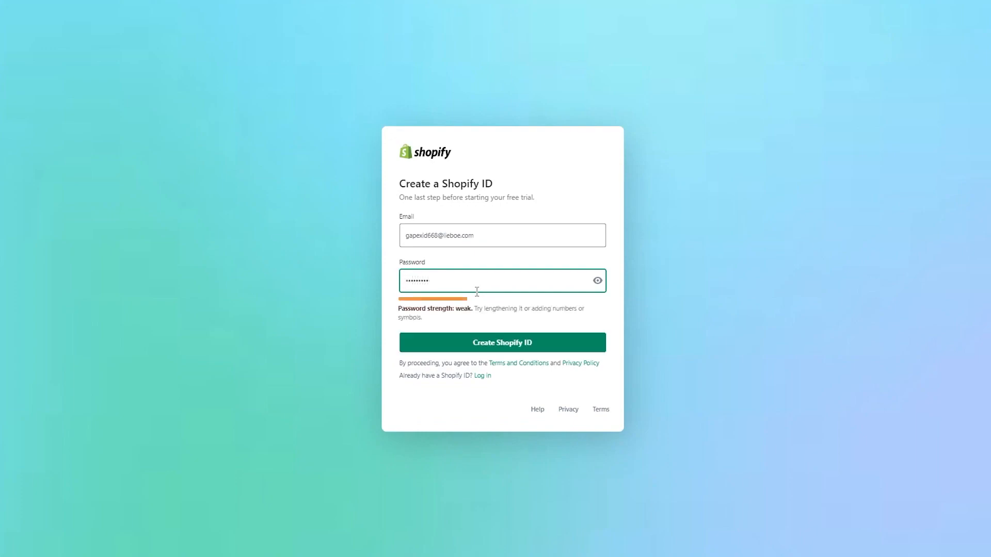
pyautogui.hotkey('ctrl', 'BackSpace')
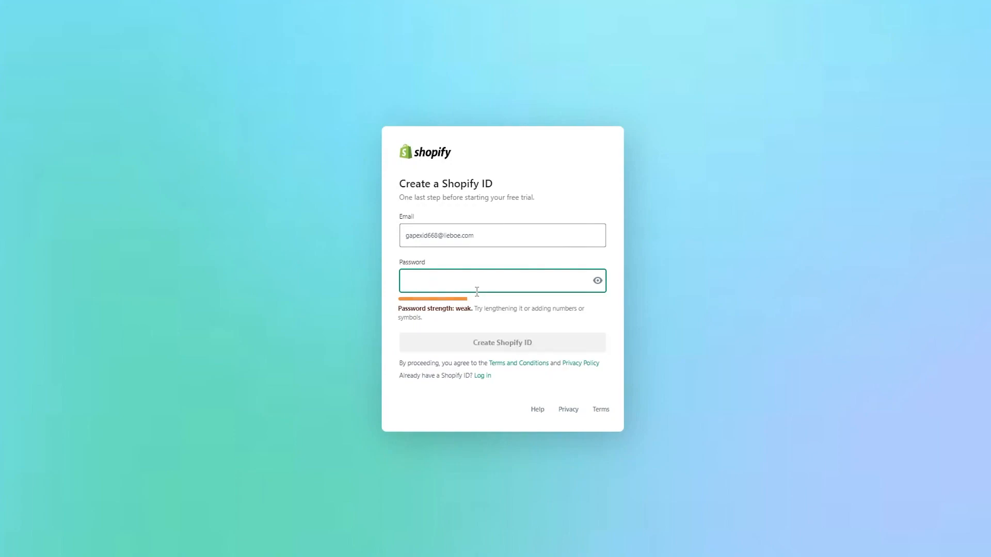
pyautogui.write('******')
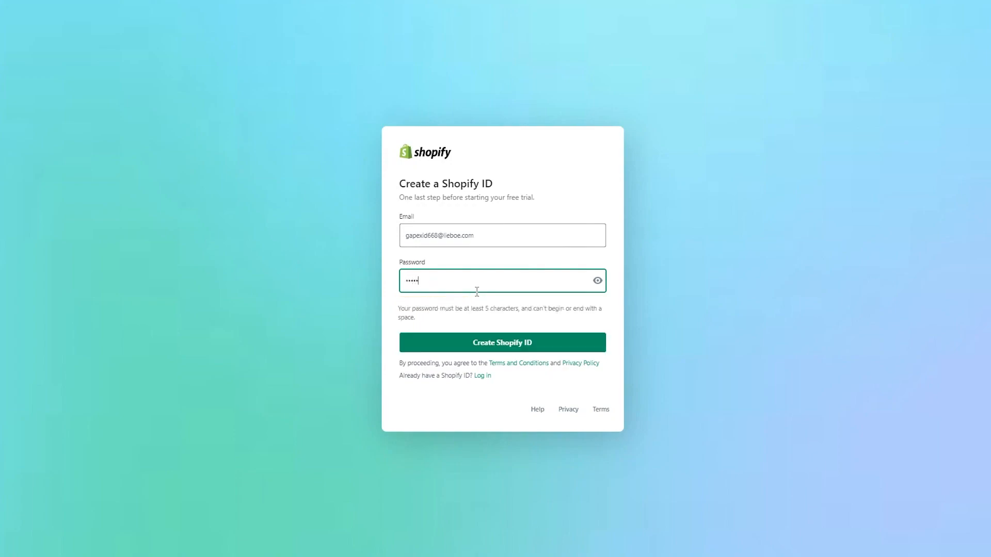
pyautogui.write('****')
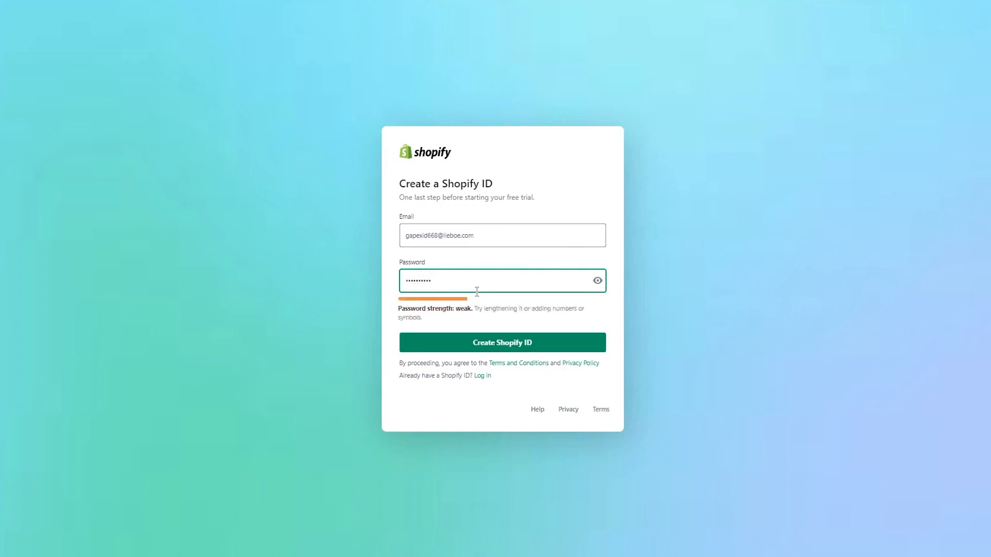
pyautogui.click(507, 341)
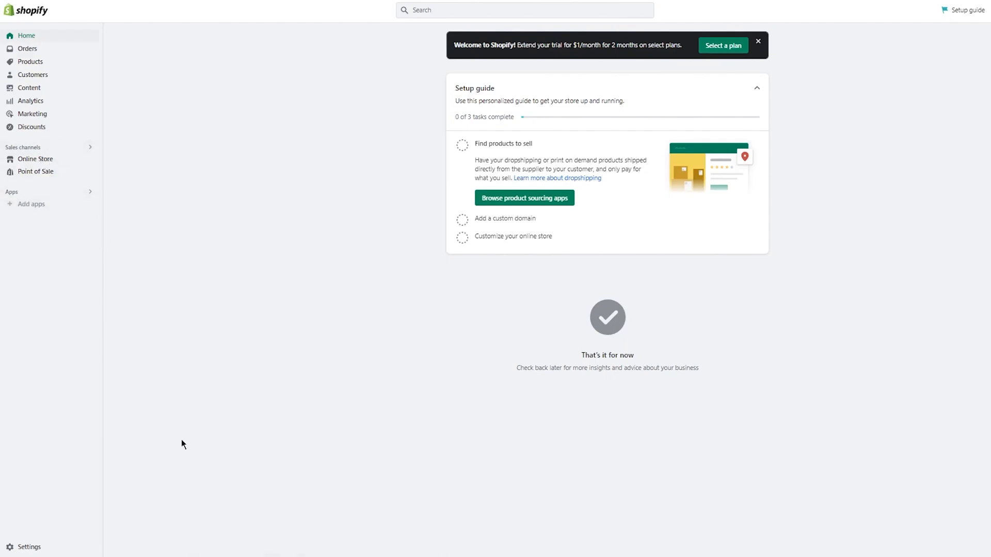
# Open the store settings and review the profile section of the store details
pyautogui.click(47, 546)
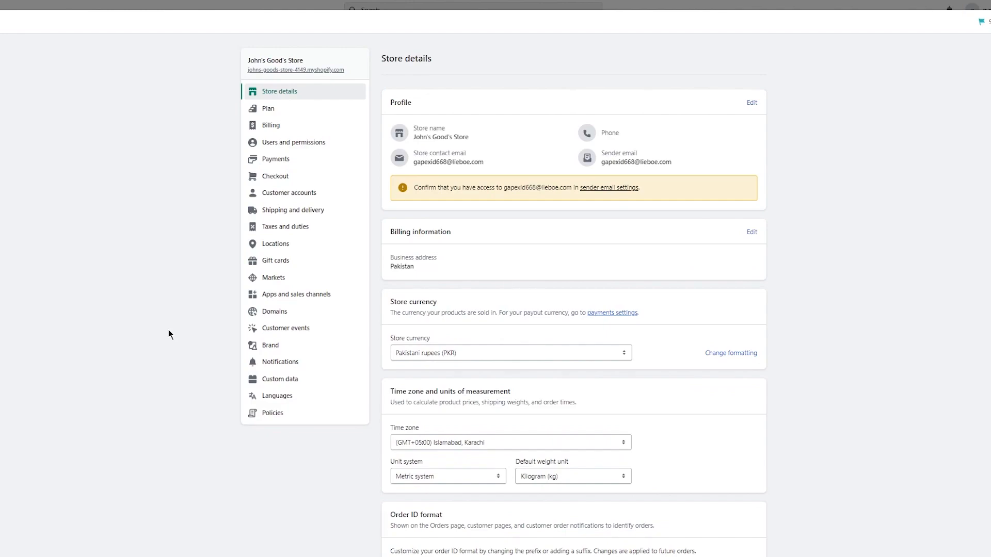
pyautogui.scroll(-3, 563, 242)
pyautogui.scroll(3, 562, 242)
pyautogui.moveTo(389, 80); pyautogui.dragTo(628, 200)
pyautogui.click(848, 184)
pyautogui.moveTo(397, 97); pyautogui.dragTo(640, 192)
pyautogui.click(821, 175)
# Open the store profile for editing and examine the store name, phone, contact email and sender email fields
pyautogui.click(751, 103)
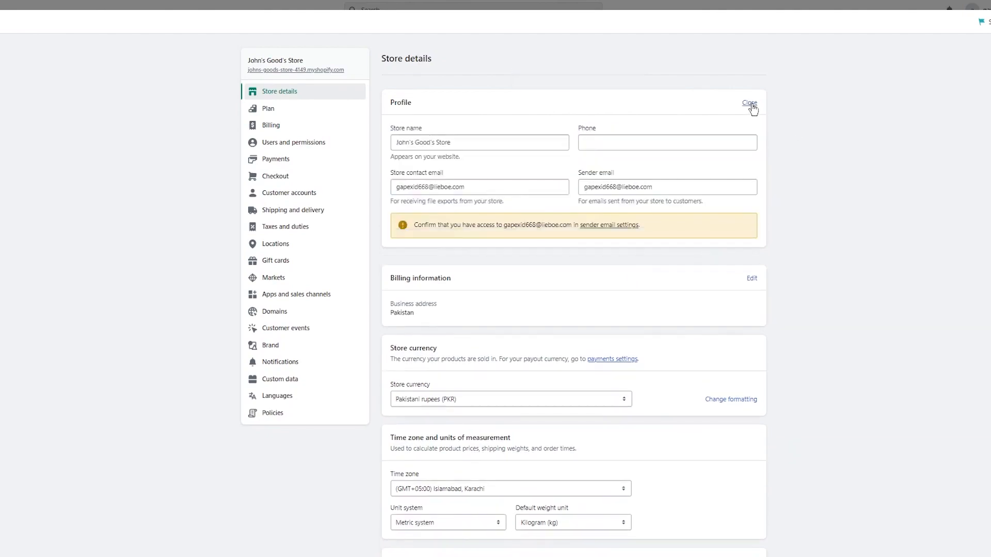
pyautogui.click(458, 143)
pyautogui.click(487, 127)
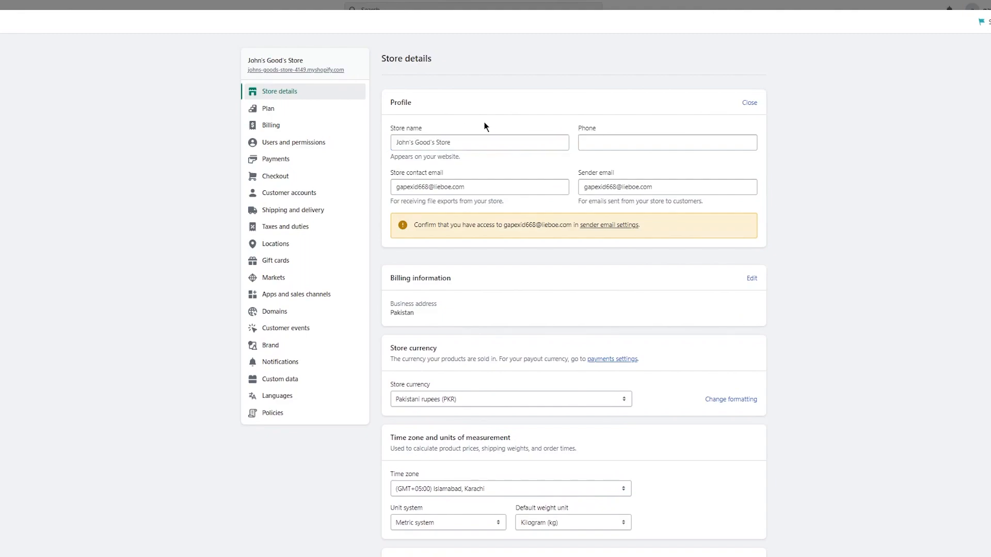
pyautogui.click(623, 147)
pyautogui.click(647, 130)
pyautogui.click(525, 182)
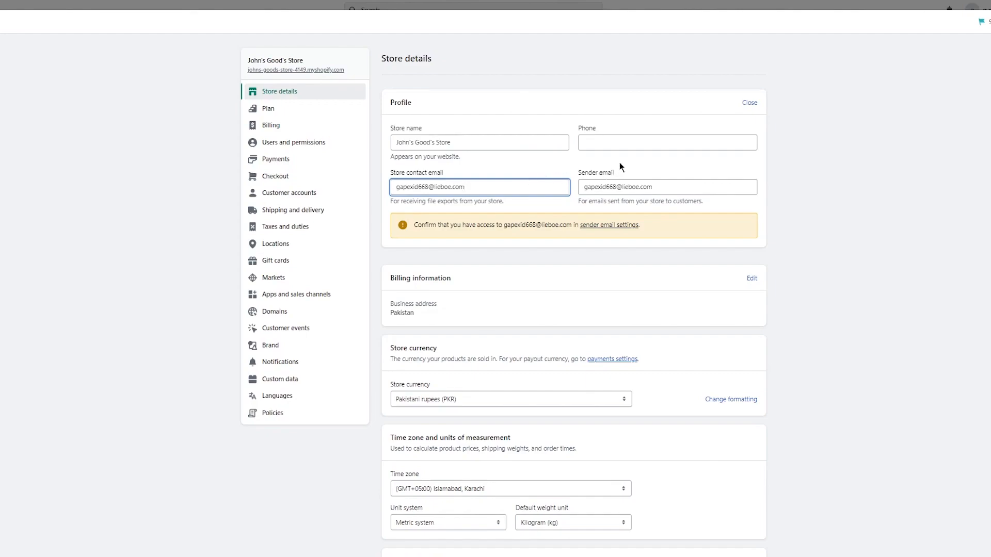
pyautogui.click(647, 186)
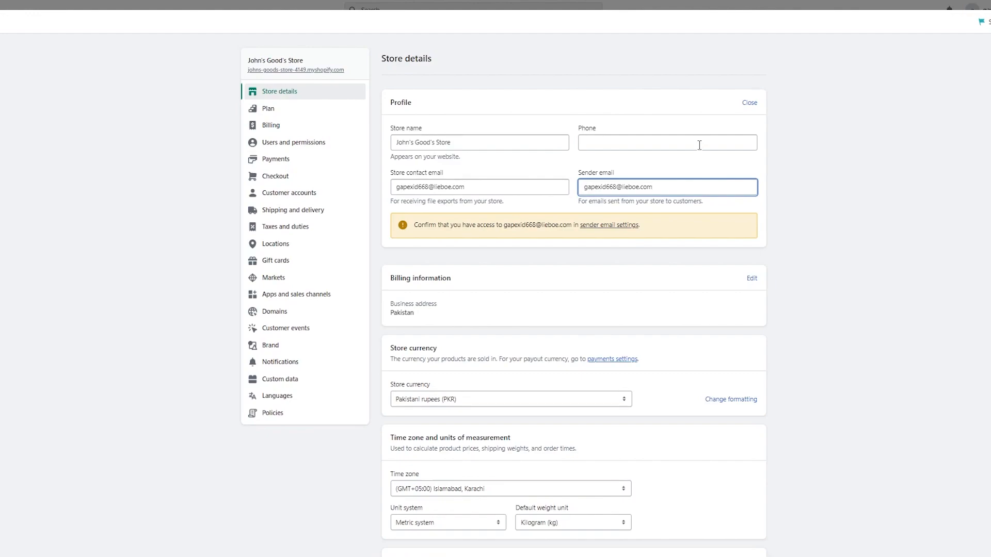
pyautogui.click(700, 169)
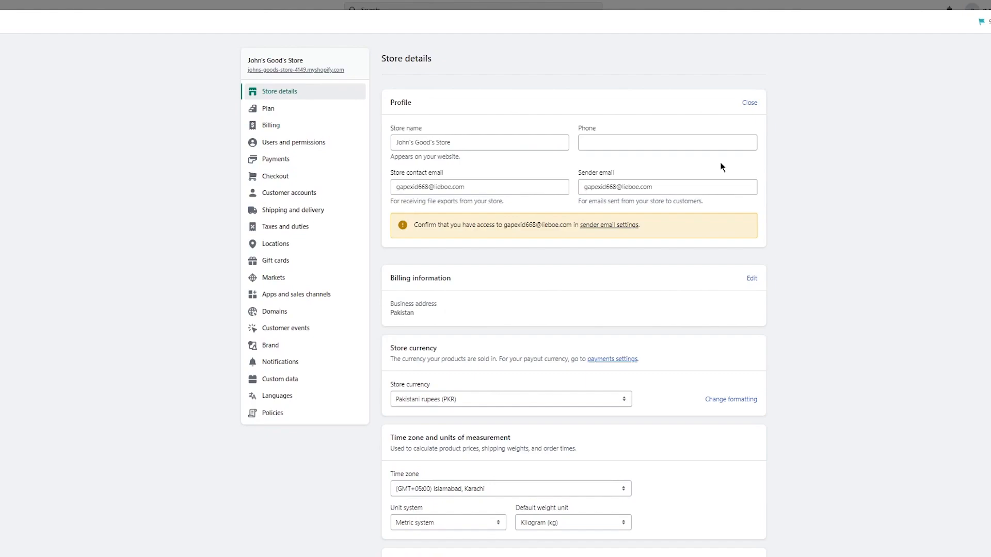
# Close the profile editor and review the billing information, store currency and time zone settings
pyautogui.click(749, 102)
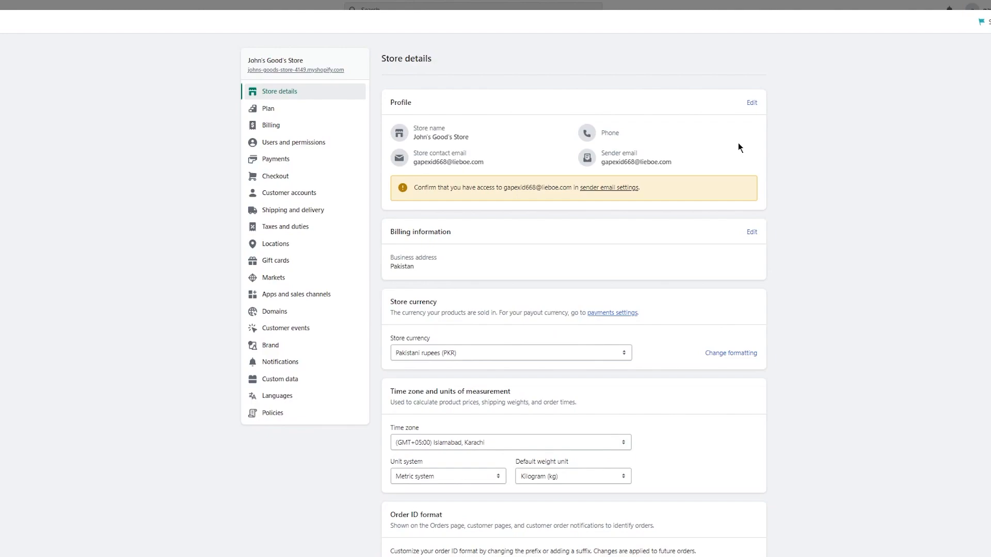
pyautogui.scroll(-1, 739, 197)
pyautogui.moveTo(390, 174); pyautogui.dragTo(454, 180)
pyautogui.click(457, 198)
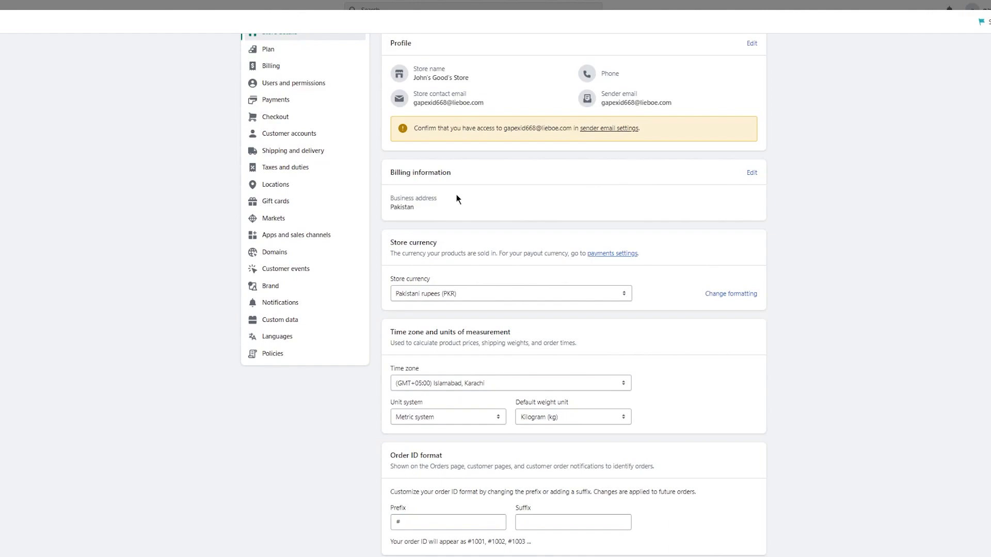
pyautogui.scroll(-2, 557, 176)
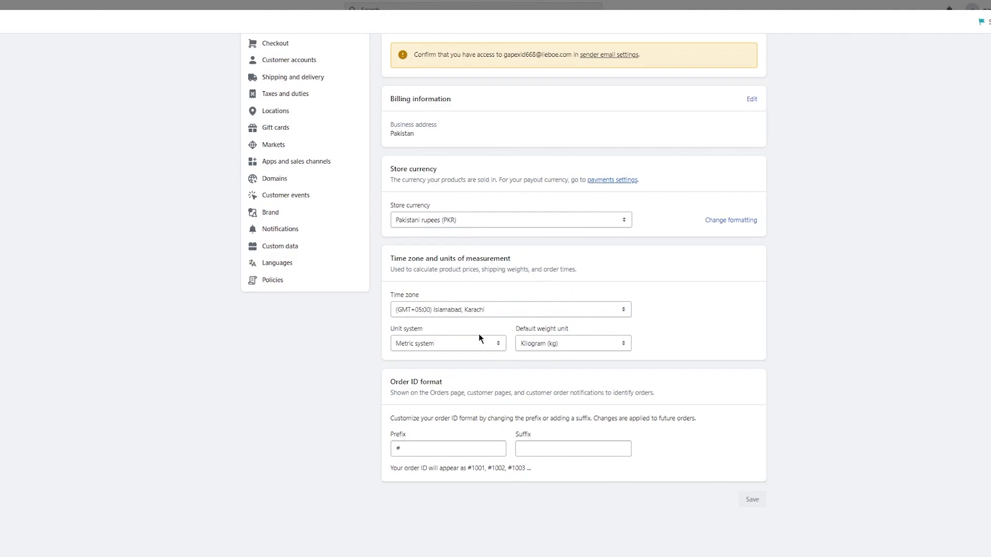
pyautogui.click(516, 313)
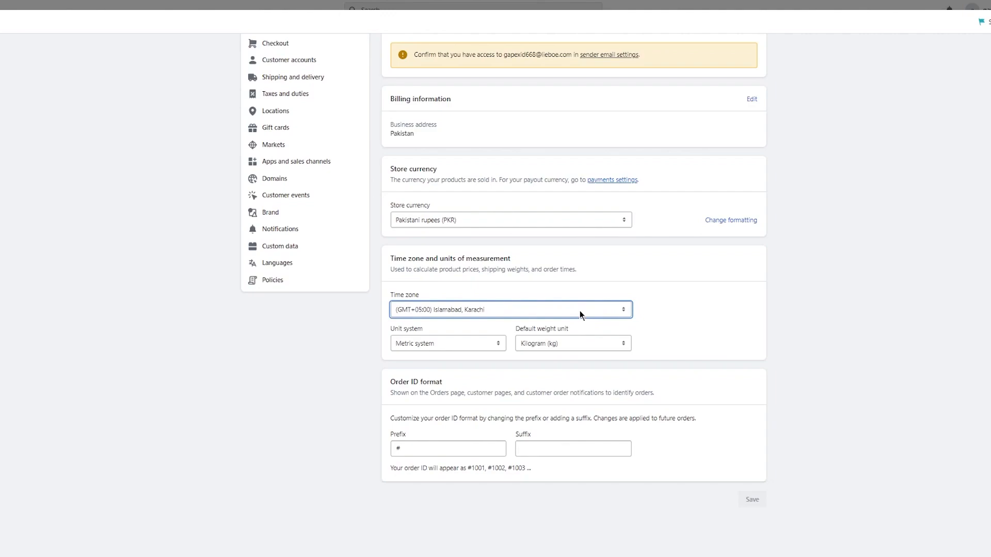
# Try the imperial unit system for the store and switch back to the metric system
pyautogui.click(475, 343)
pyautogui.click(546, 343)
pyautogui.click(478, 341)
pyautogui.click(570, 340)
pyautogui.click(467, 345)
pyautogui.click(558, 342)
pyautogui.click(479, 341)
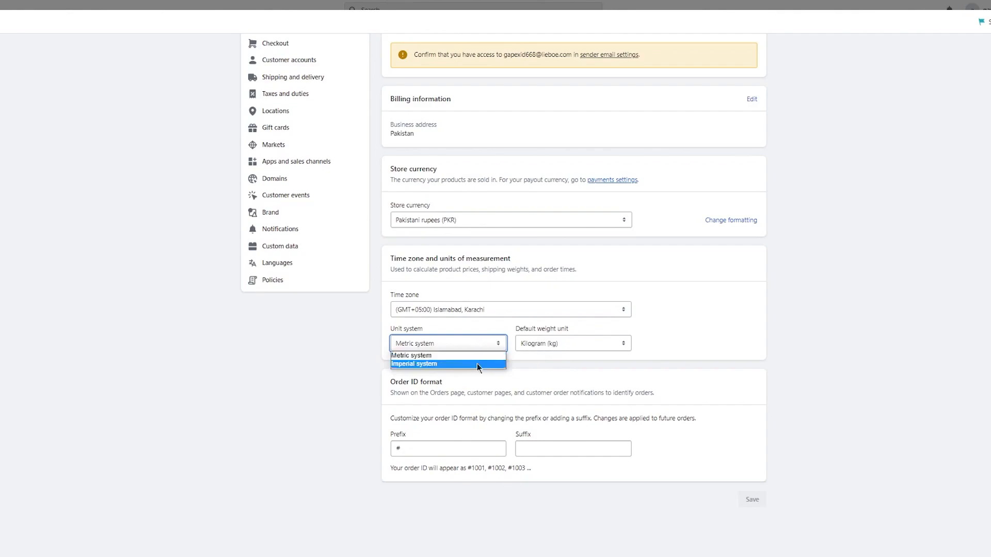
pyautogui.click(470, 363)
pyautogui.click(464, 341)
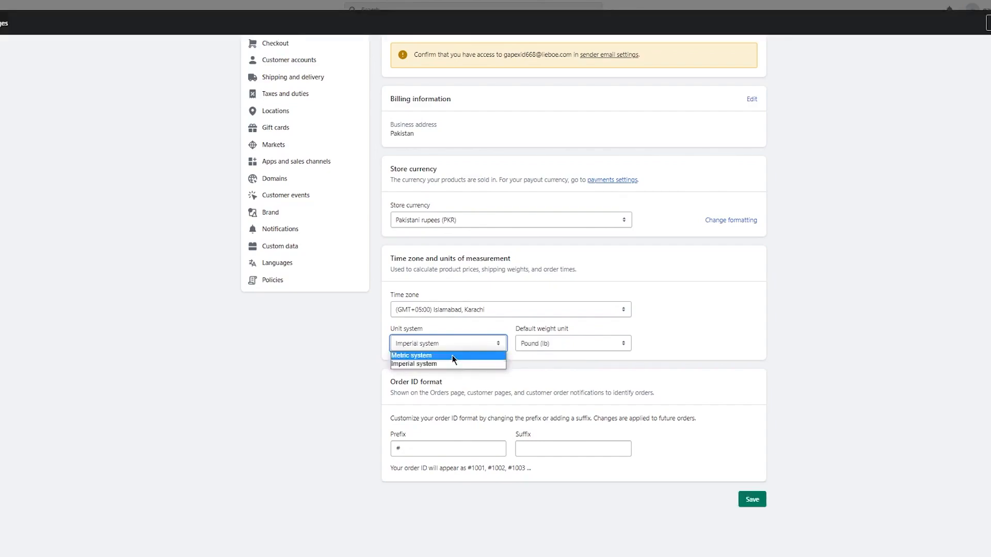
pyautogui.click(483, 356)
# Check the default weight unit options and review the unit settings
pyautogui.click(544, 342)
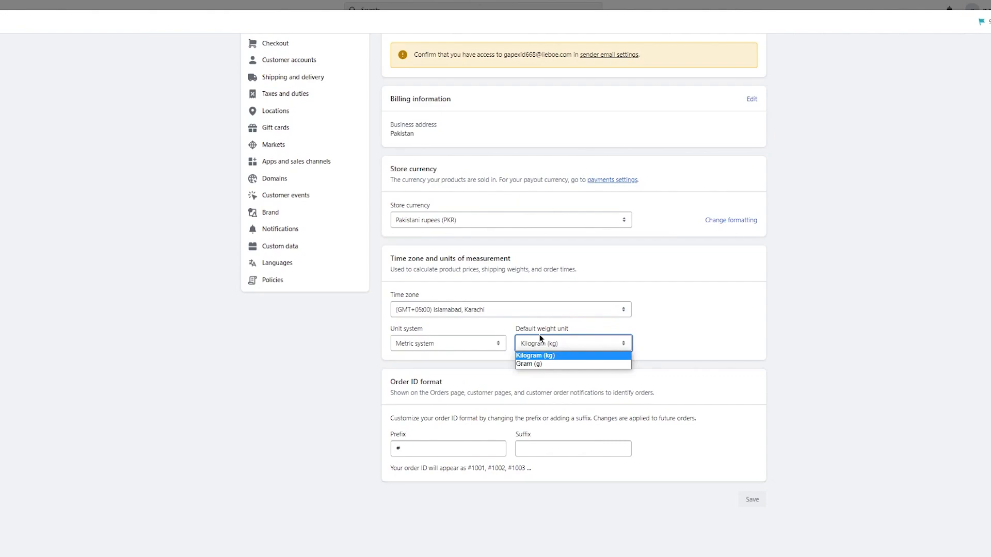
pyautogui.click(531, 332)
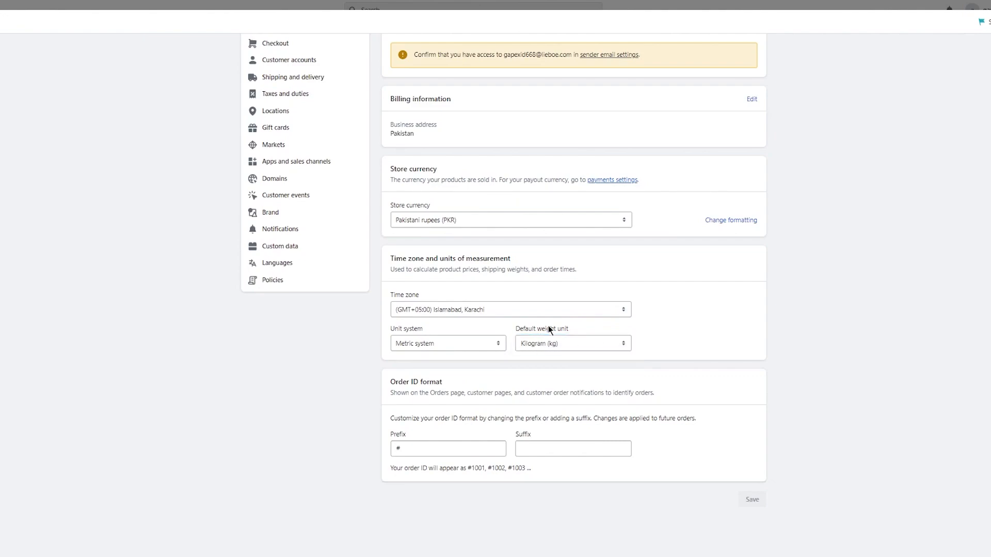
pyautogui.moveTo(572, 333); pyautogui.dragTo(627, 336)
pyautogui.moveTo(375, 335); pyautogui.dragTo(708, 343)
pyautogui.click(708, 342)
# Try #ghdf as the order ID prefix and clear it again
pyautogui.moveTo(391, 382); pyautogui.dragTo(510, 402)
pyautogui.click(456, 447)
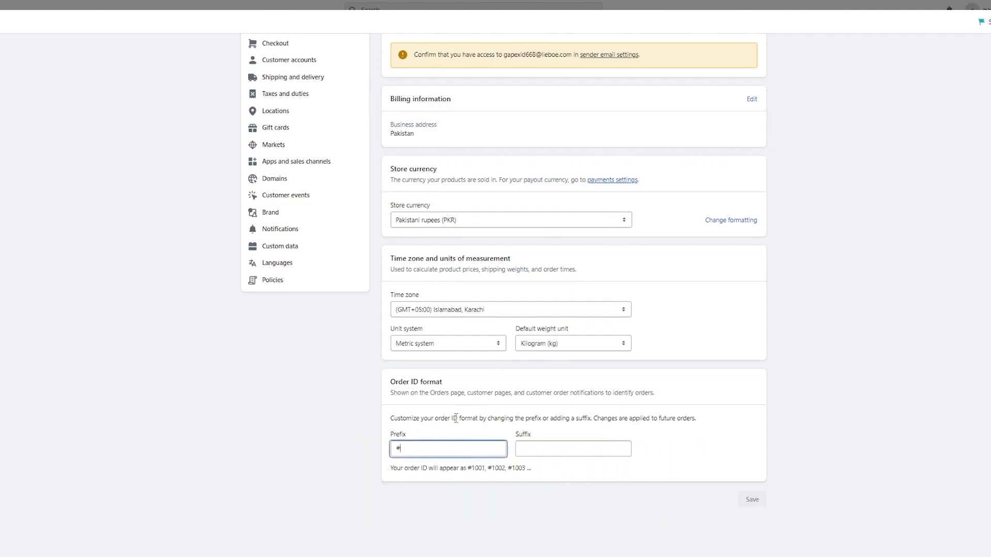
pyautogui.write('ghdf')
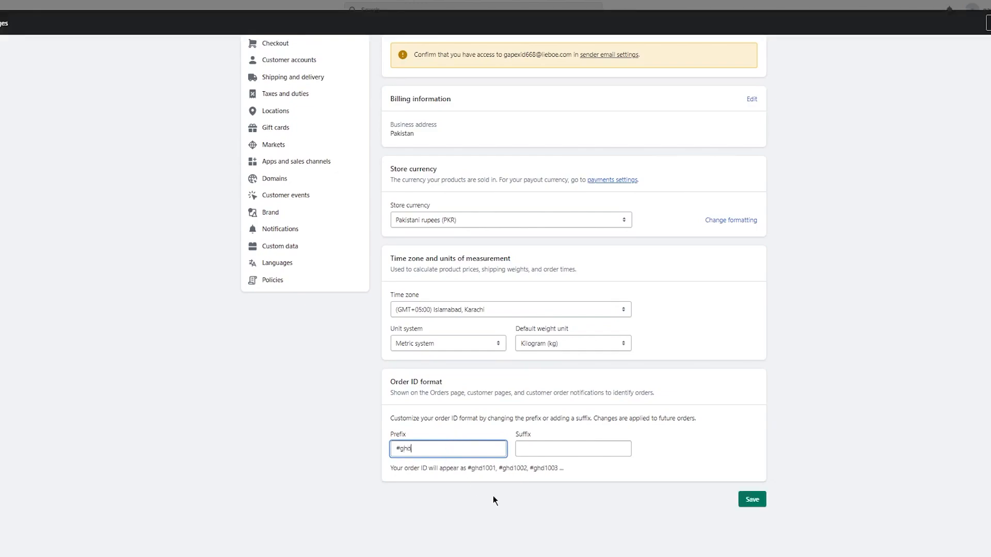
pyautogui.press('BackSpace')
pyautogui.press('BackSpace')
pyautogui.press('BackSpace')
pyautogui.press('BackSpace')
pyautogui.press('BackSpace')
pyautogui.doubleClick(475, 468)
pyautogui.click(525, 460)
# Set the order ID format to prefix #JGS and suffix -05, check the sample IDs, and save the store details
pyautogui.click(476, 447)
pyautogui.write('#')
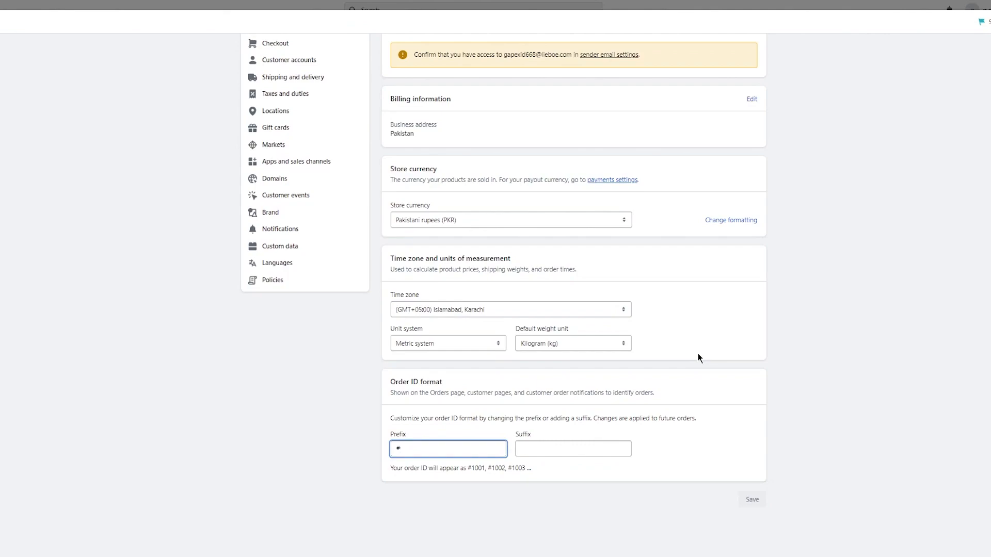
pyautogui.write('J')
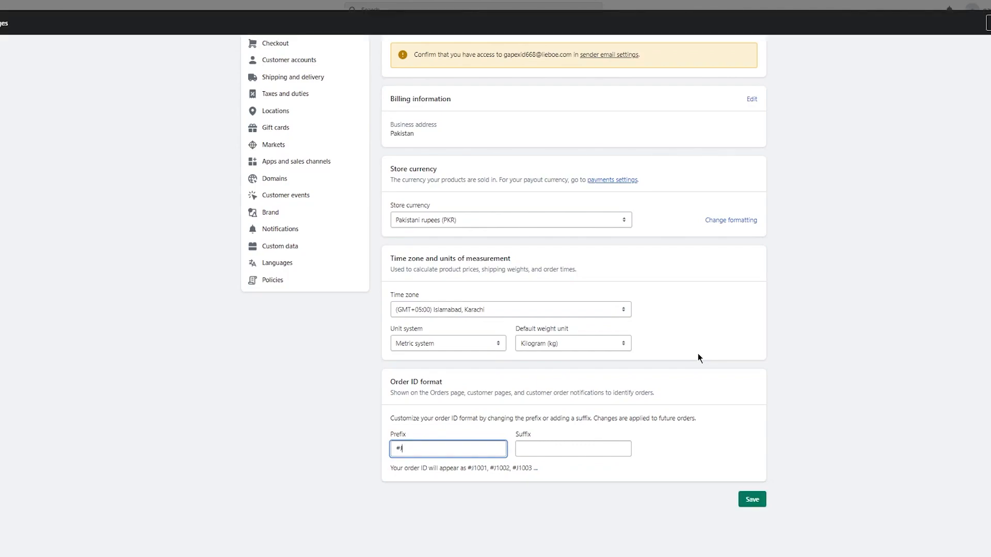
pyautogui.write('GS')
pyautogui.click(541, 454)
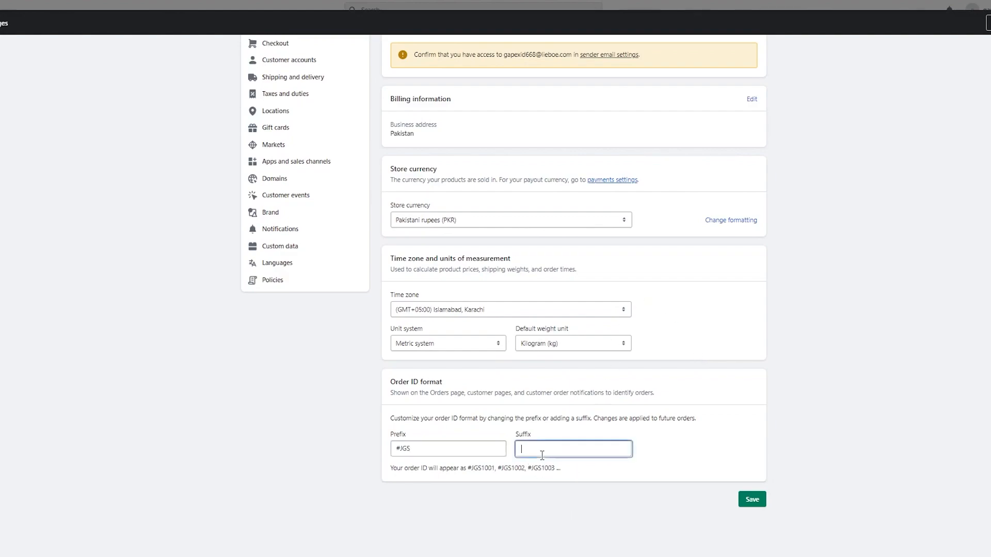
pyautogui.write('-05')
pyautogui.click(700, 492)
pyautogui.moveTo(482, 479); pyautogui.dragTo(593, 469)
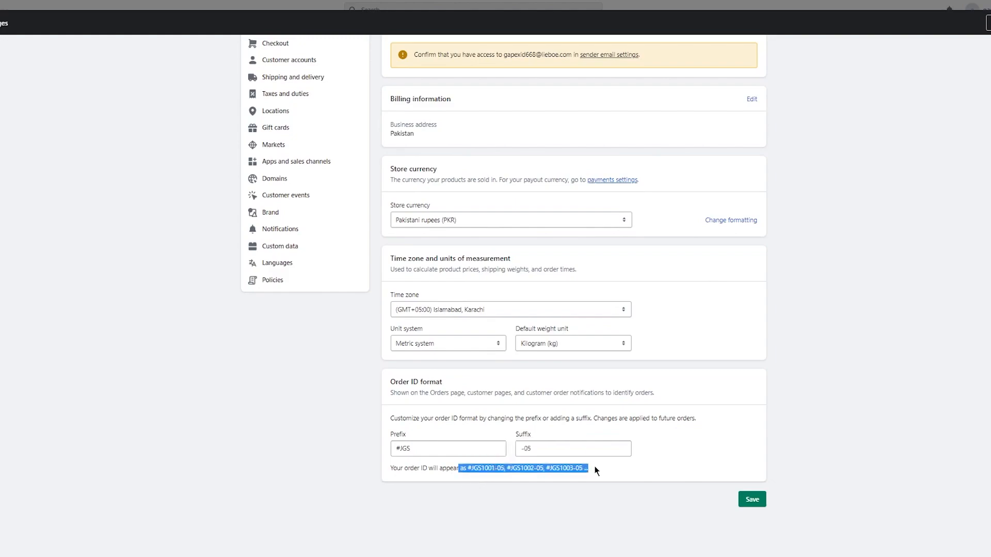
pyautogui.moveTo(482, 478); pyautogui.dragTo(575, 482)
pyautogui.click(577, 486)
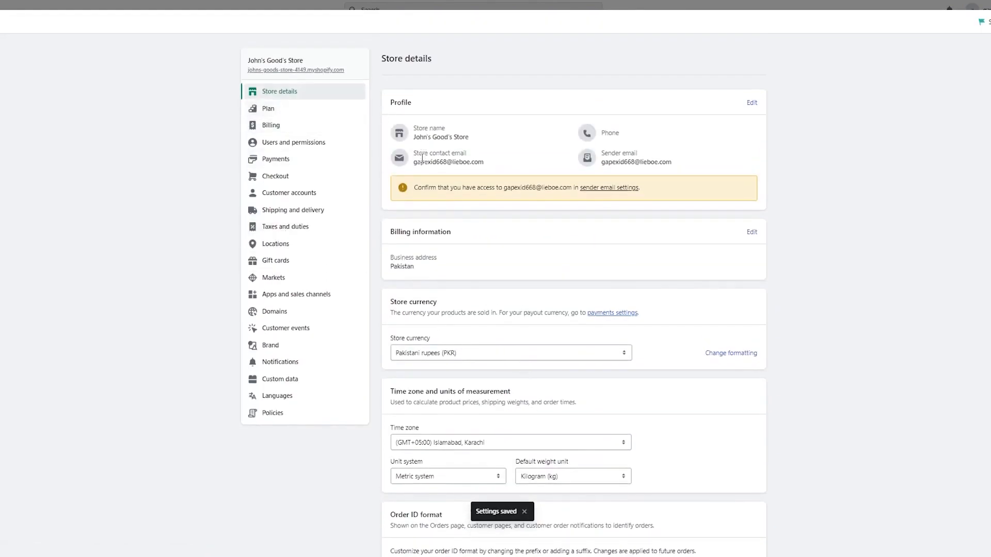
# Open the payments settings and read the description of the payment providers
pyautogui.click(344, 162)
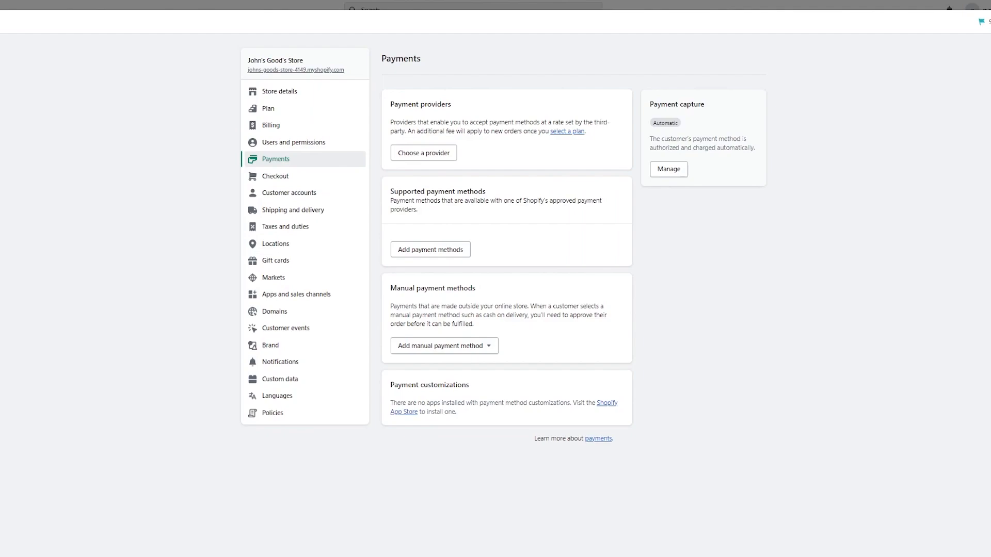
pyautogui.moveTo(391, 122); pyautogui.dragTo(499, 123)
pyautogui.click(530, 142)
pyautogui.moveTo(390, 121); pyautogui.dragTo(491, 140)
pyautogui.click(518, 148)
# Open the list of third-party payment providers and browse through it
pyautogui.click(449, 155)
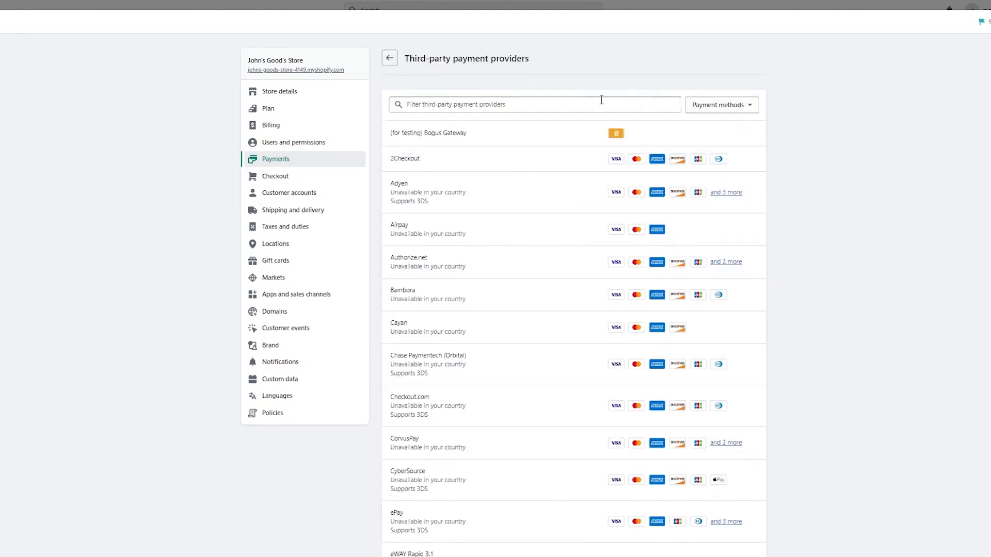
pyautogui.scroll(-14, 601, 99)
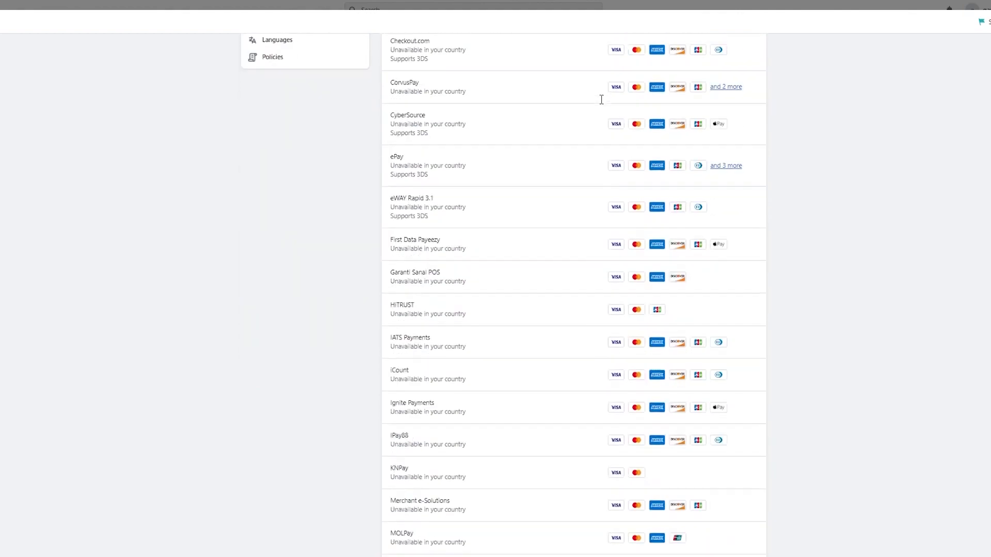
pyautogui.scroll(14, 601, 99)
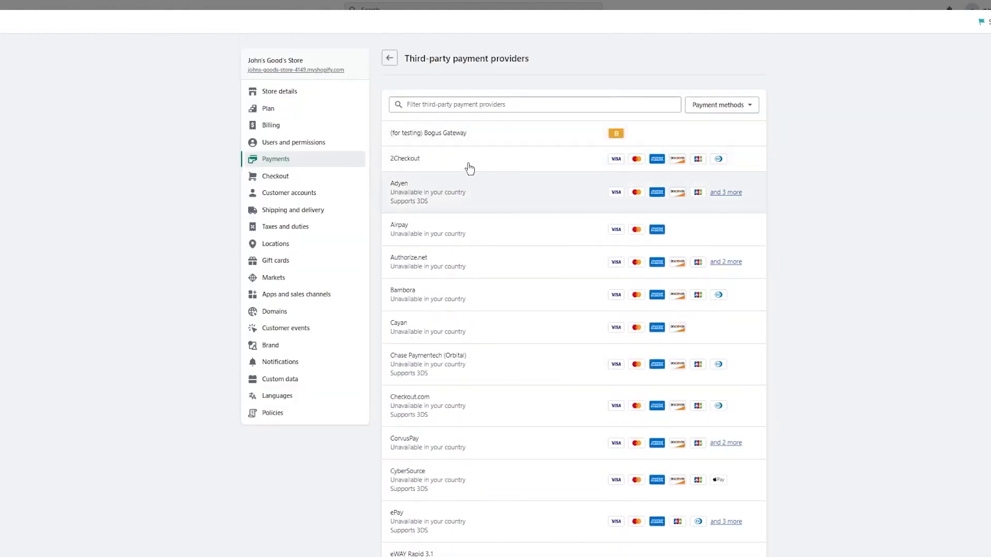
pyautogui.scroll(-6, 392, 194)
pyautogui.scroll(1, 405, 191)
pyautogui.scroll(5, 406, 187)
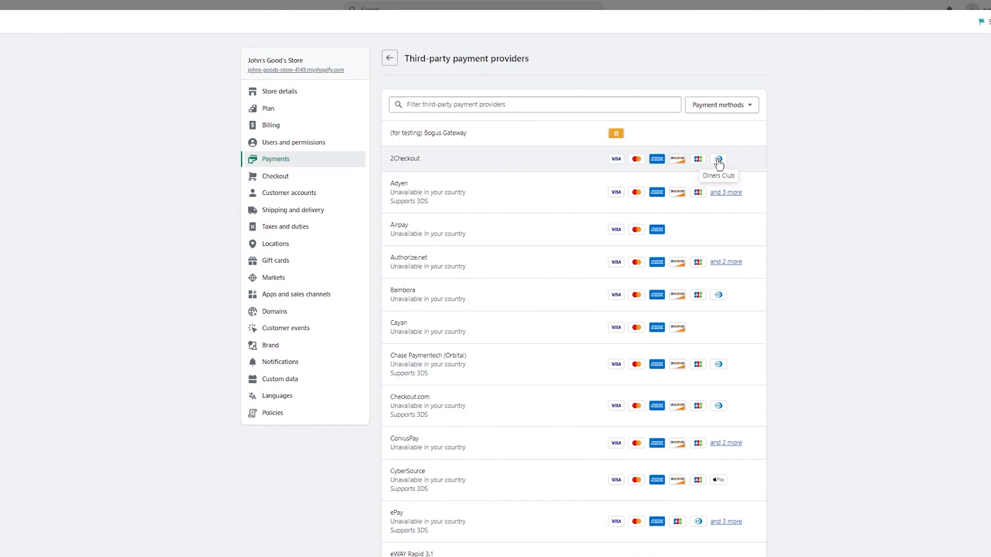
# Open the 2Checkout provider and read its setup instructions together with the merchant code and secret word fields
pyautogui.click(482, 160)
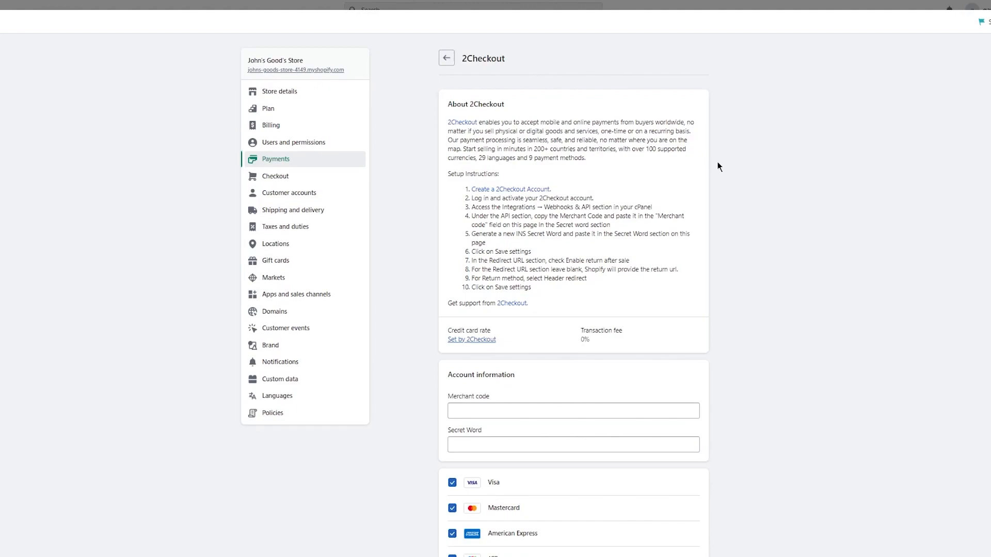
pyautogui.scroll(-1, 466, 175)
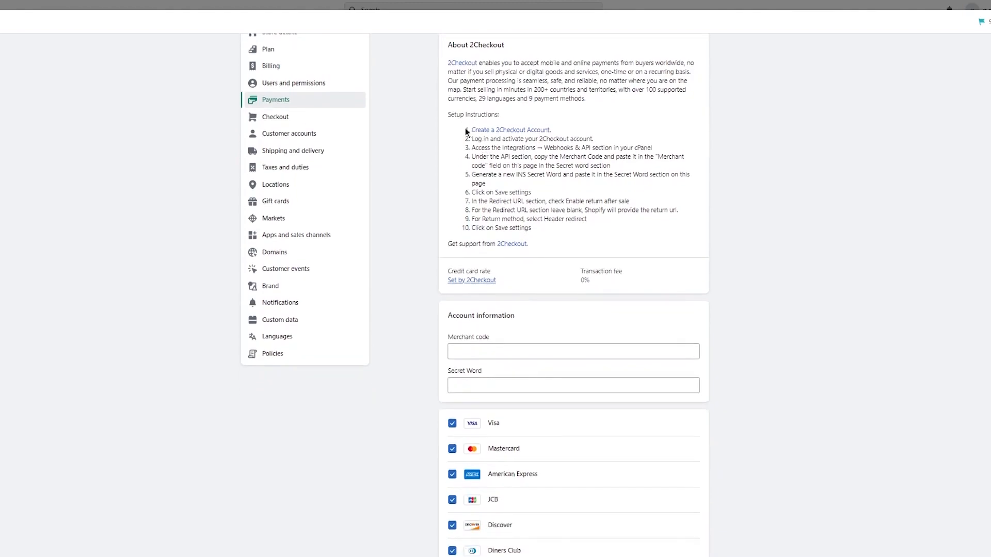
pyautogui.moveTo(469, 144); pyautogui.dragTo(736, 154)
pyautogui.click(736, 153)
pyautogui.moveTo(510, 167); pyautogui.dragTo(617, 183)
pyautogui.click(730, 181)
pyautogui.click(523, 353)
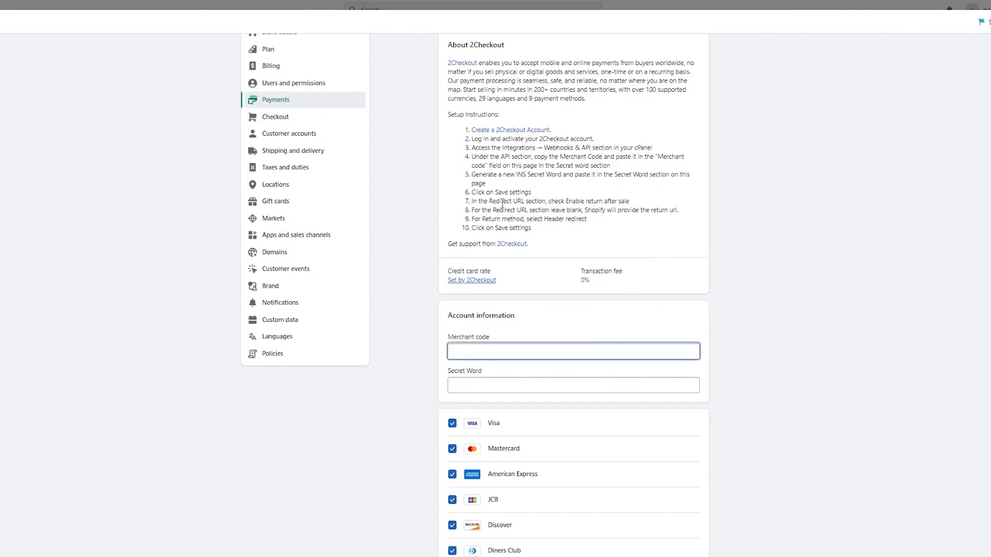
pyautogui.click(478, 181)
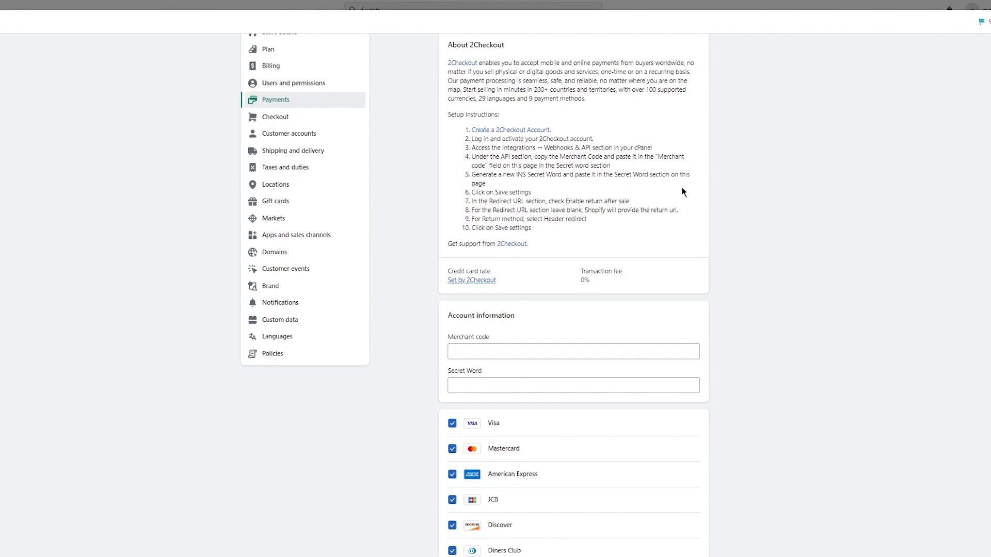
pyautogui.click(589, 382)
pyautogui.click(777, 272)
pyautogui.click(575, 197)
pyautogui.moveTo(505, 193); pyautogui.dragTo(663, 204)
pyautogui.click(663, 204)
# Review the card types accepted by 2Checkout and try switching its test mode on and off
pyautogui.scroll(-3, 590, 227)
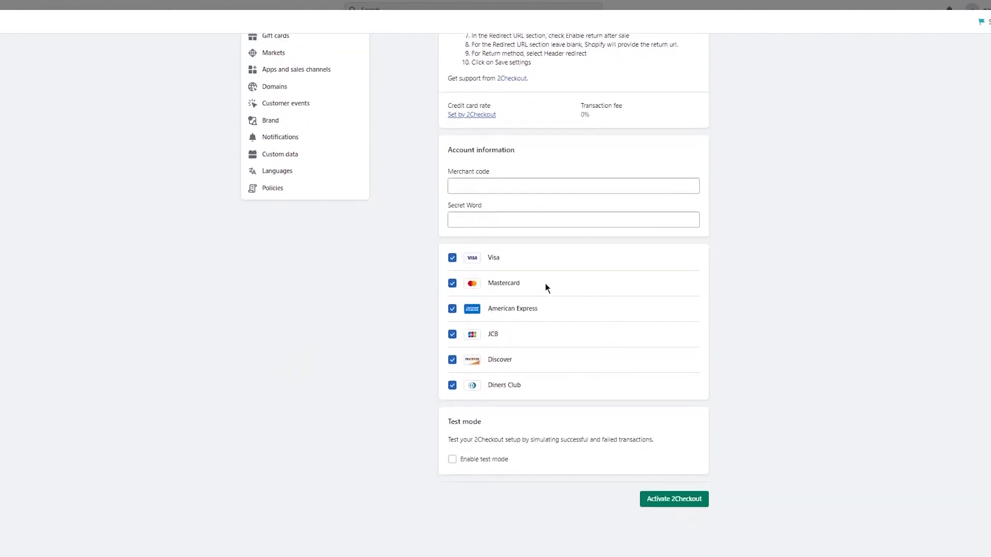
pyautogui.scroll(4, 605, 304)
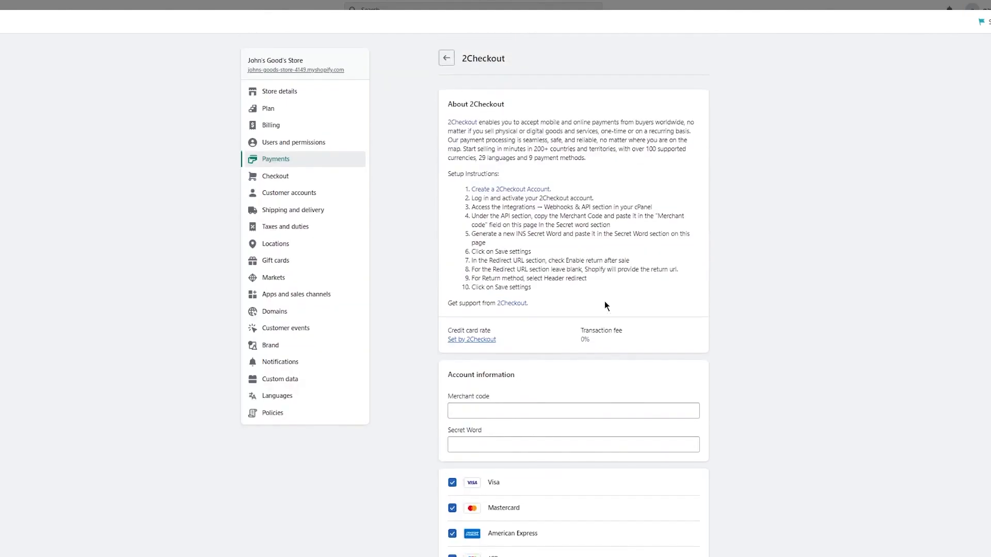
pyautogui.scroll(-4, 605, 305)
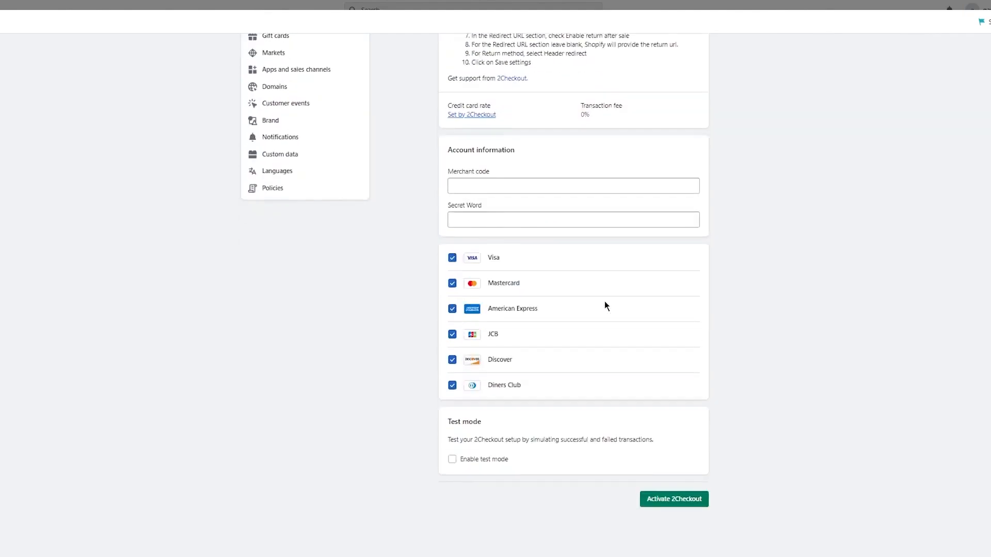
pyautogui.click(470, 461)
pyautogui.click(474, 460)
pyautogui.click(475, 461)
pyautogui.click(475, 462)
pyautogui.scroll(4, 371, 296)
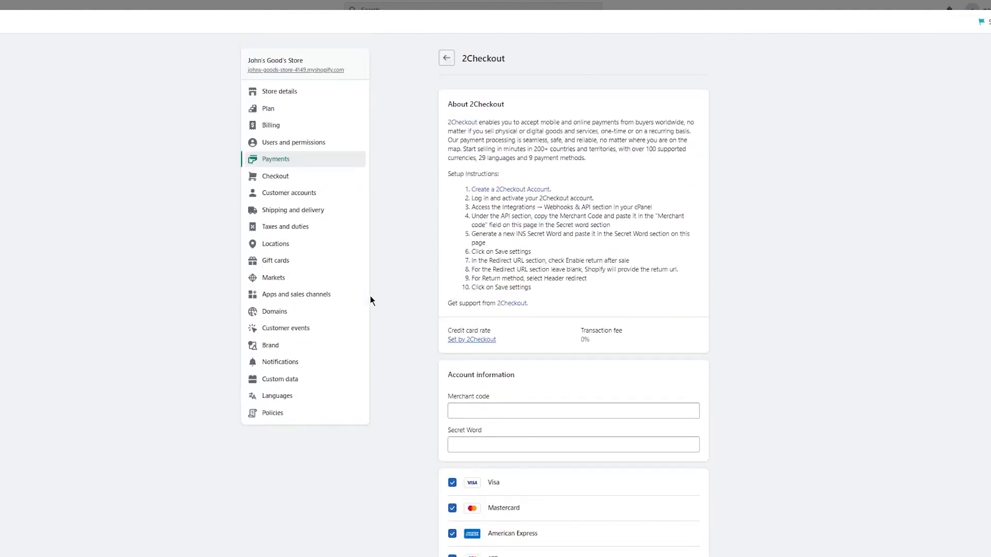
# Return from 2Checkout to the main payments settings and reread the payment providers section
pyautogui.click(447, 58)
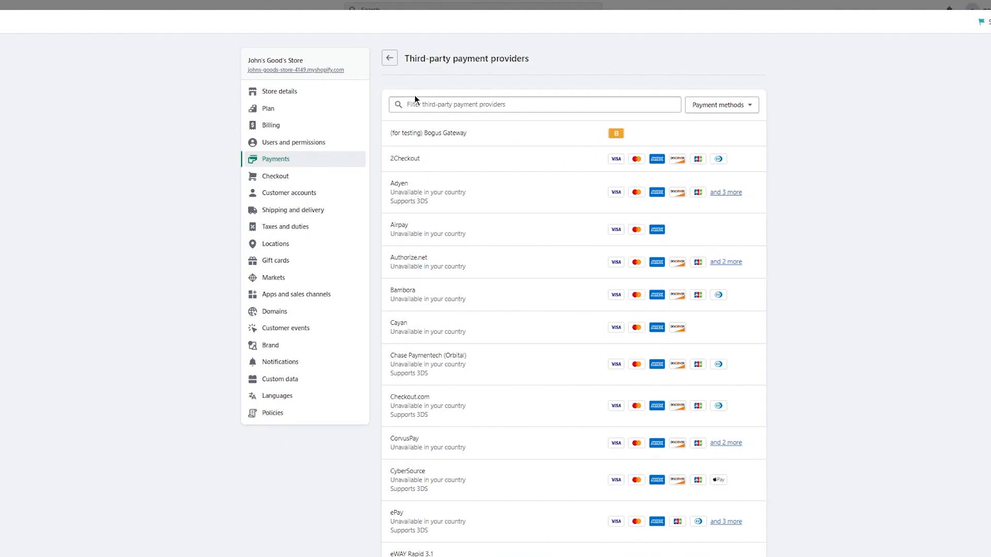
pyautogui.click(392, 60)
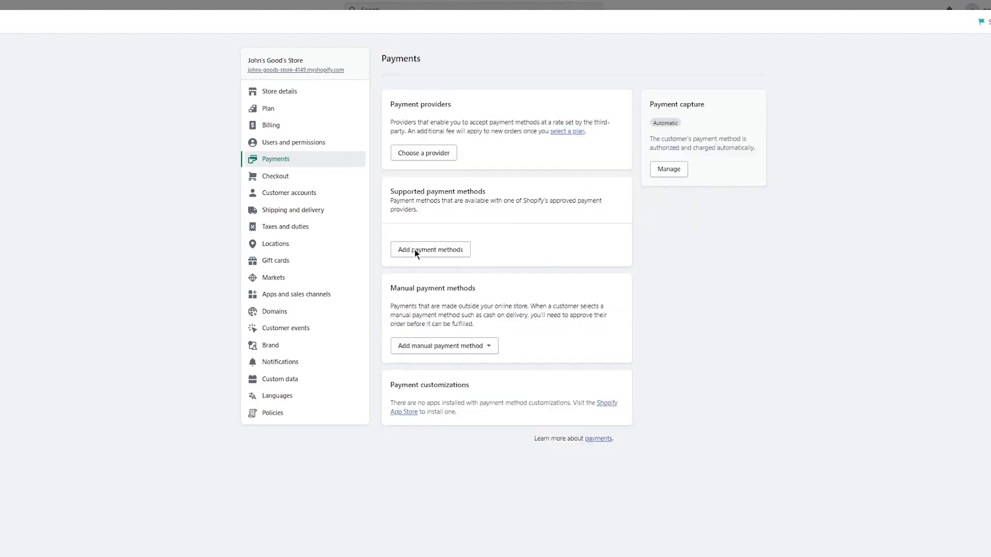
pyautogui.moveTo(388, 97); pyautogui.dragTo(586, 132)
pyautogui.click(685, 203)
# Read the manual payment methods section and view the methods that can be added
pyautogui.click(470, 347)
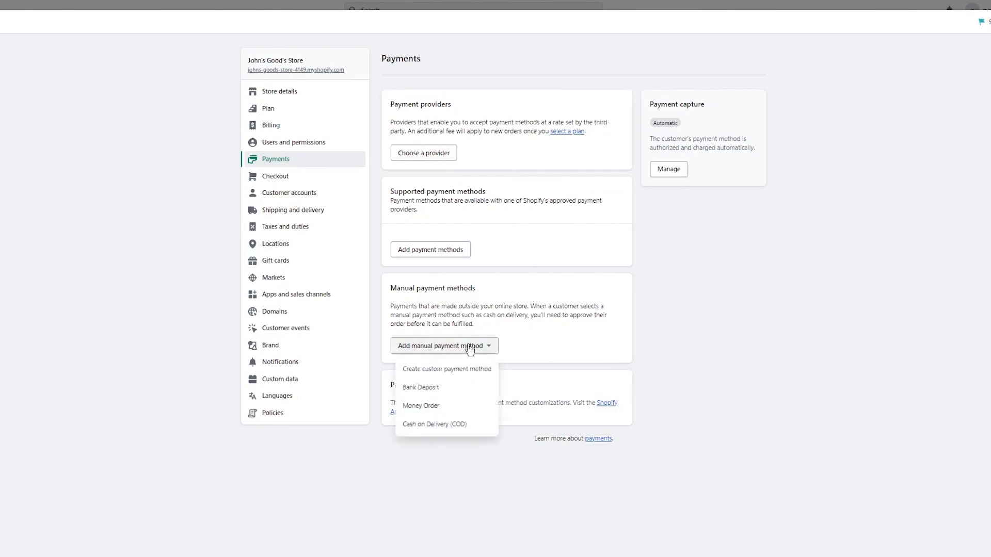
pyautogui.moveTo(375, 284); pyautogui.dragTo(531, 325)
pyautogui.click(518, 336)
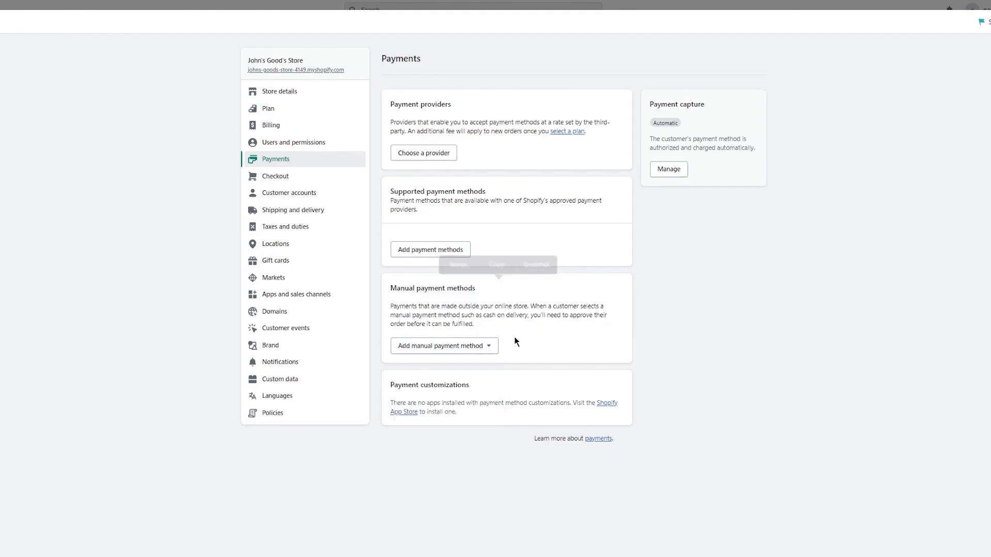
pyautogui.click(478, 346)
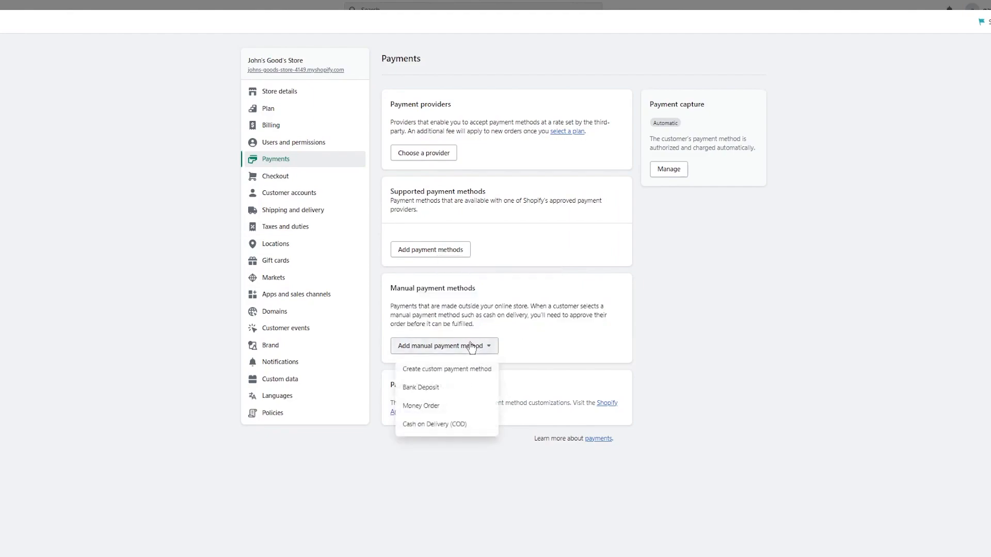
pyautogui.click(748, 359)
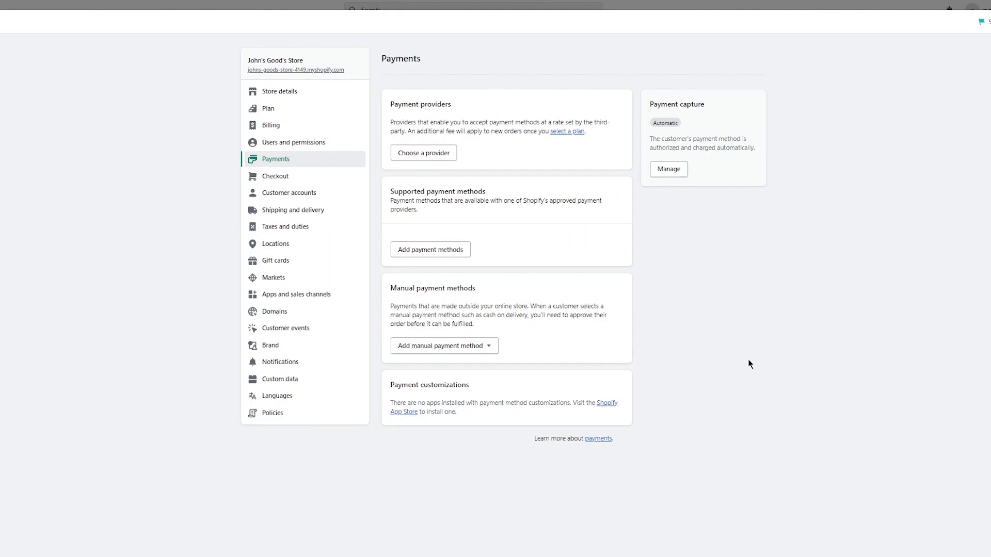
# Open the store's checkout settings and read the customer contact method section
pyautogui.click(315, 178)
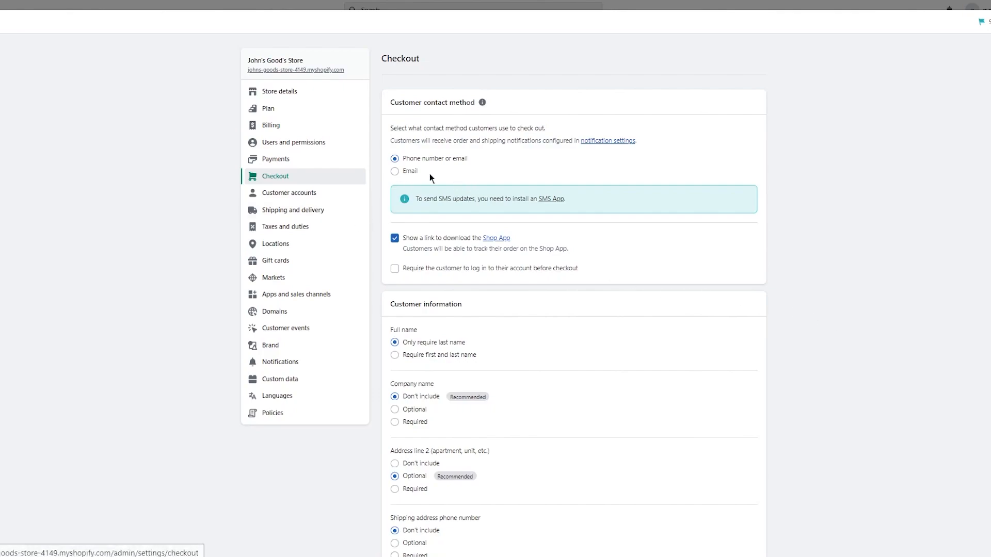
pyautogui.moveTo(402, 102); pyautogui.dragTo(521, 105)
pyautogui.click(528, 102)
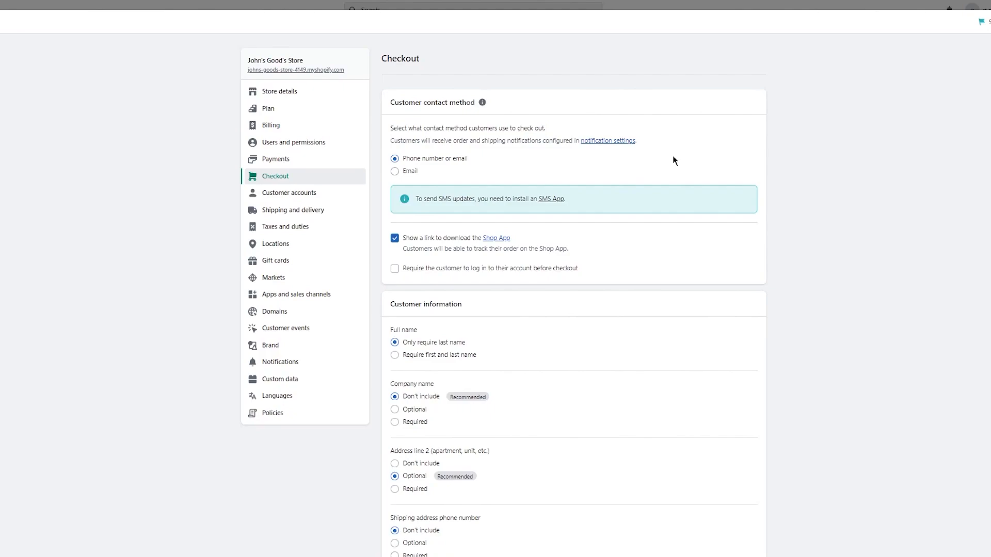
# Read the Shop App download link option and the requirement for customers to log in before checkout
pyautogui.scroll(-1, 429, 250)
pyautogui.moveTo(379, 170); pyautogui.dragTo(611, 191)
pyautogui.click(528, 187)
pyautogui.moveTo(383, 167); pyautogui.dragTo(562, 186)
pyautogui.click(590, 190)
pyautogui.moveTo(400, 201); pyautogui.dragTo(635, 202)
pyautogui.click(635, 203)
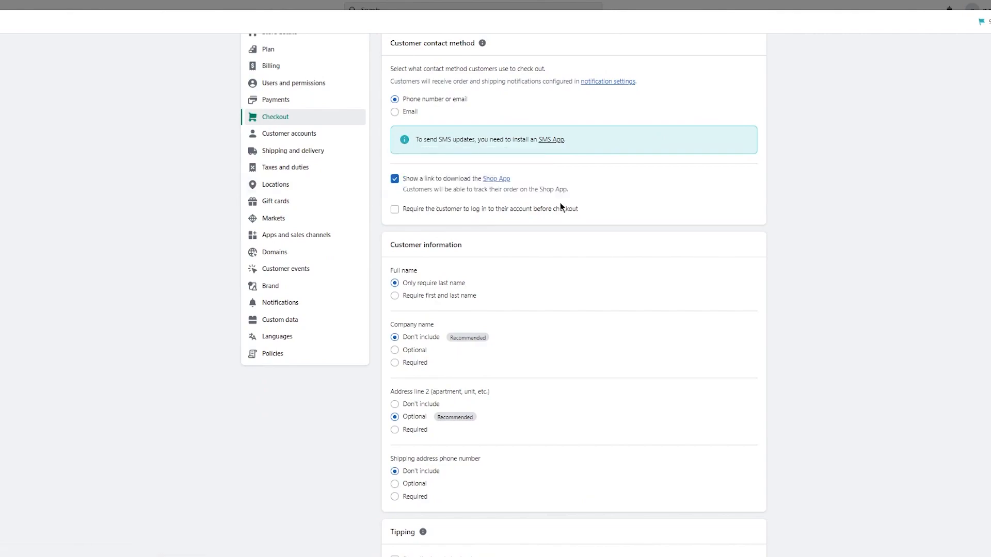
pyautogui.moveTo(378, 197); pyautogui.dragTo(643, 215)
pyautogui.click(641, 217)
pyautogui.scroll(1, 548, 224)
pyautogui.scroll(-3, 548, 224)
pyautogui.scroll(3, 612, 215)
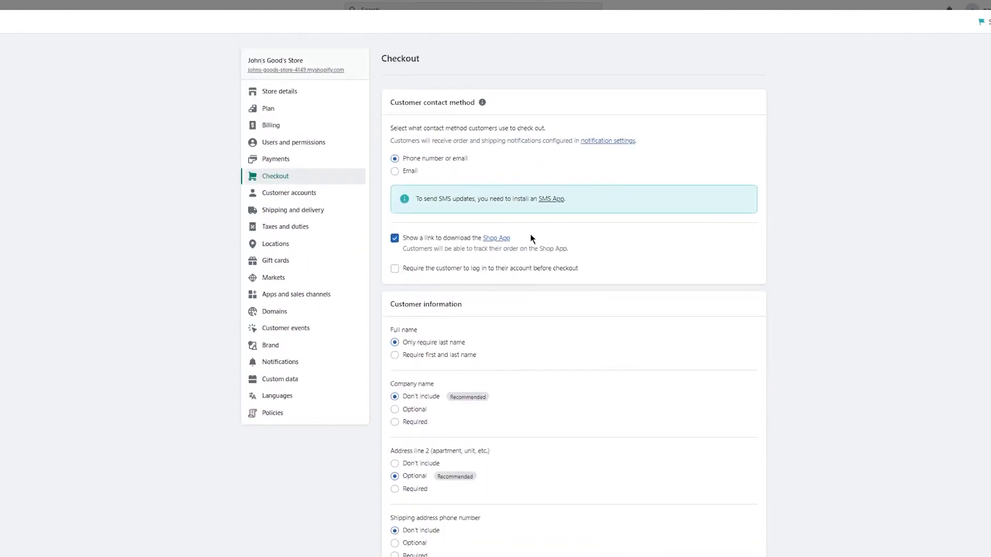
pyautogui.scroll(-2, 568, 219)
pyautogui.scroll(2, 568, 219)
# Try out the login requirement before checkout and the contact method choices
pyautogui.click(425, 268)
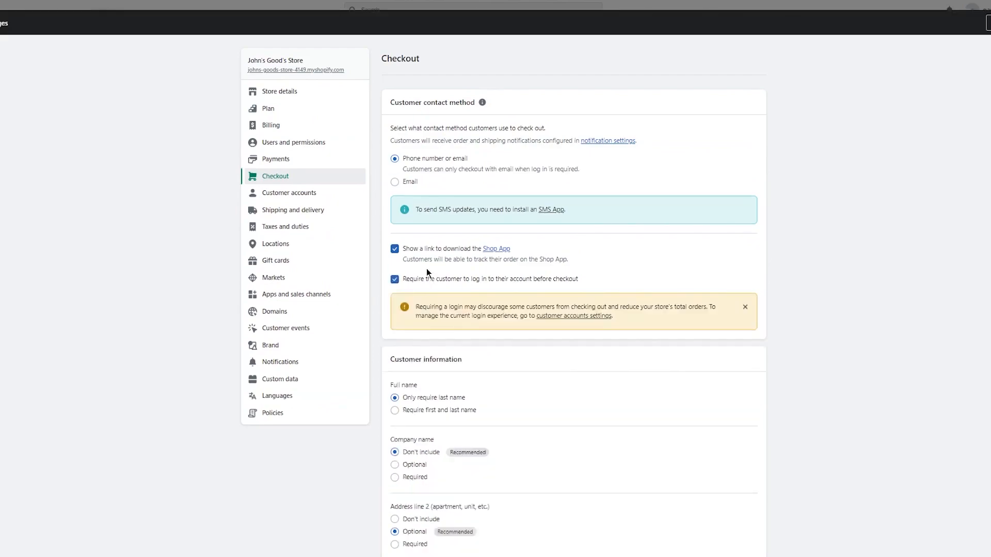
pyautogui.click(453, 280)
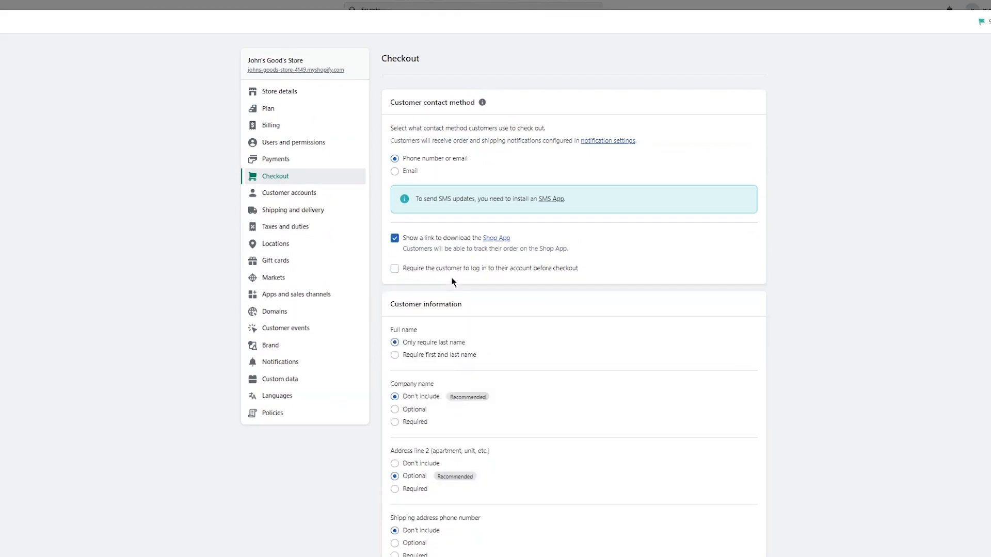
pyautogui.click(431, 280)
pyautogui.click(412, 281)
pyautogui.click(393, 172)
pyautogui.click(395, 164)
# Require the customer's first and last name at checkout and make the company name optional
pyautogui.scroll(-3, 454, 193)
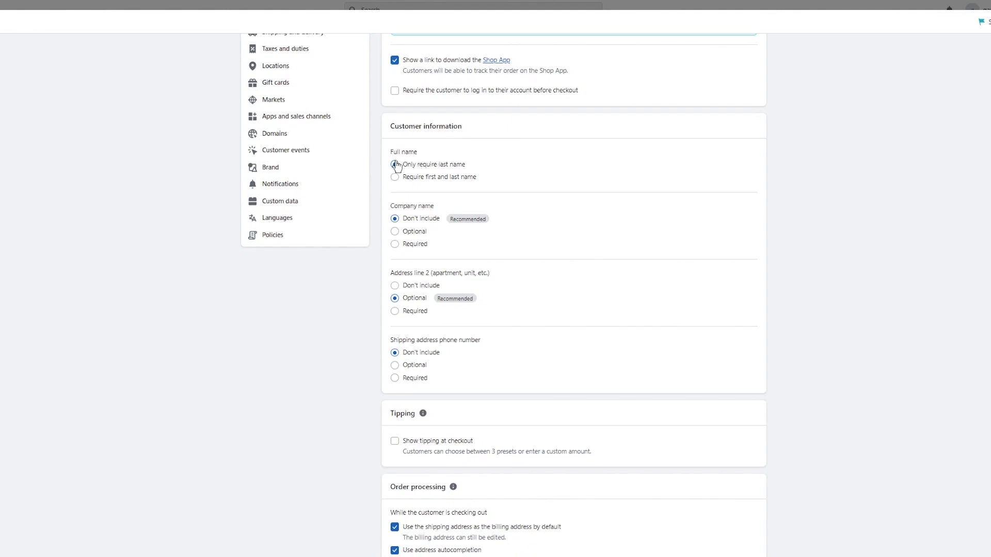
pyautogui.click(444, 178)
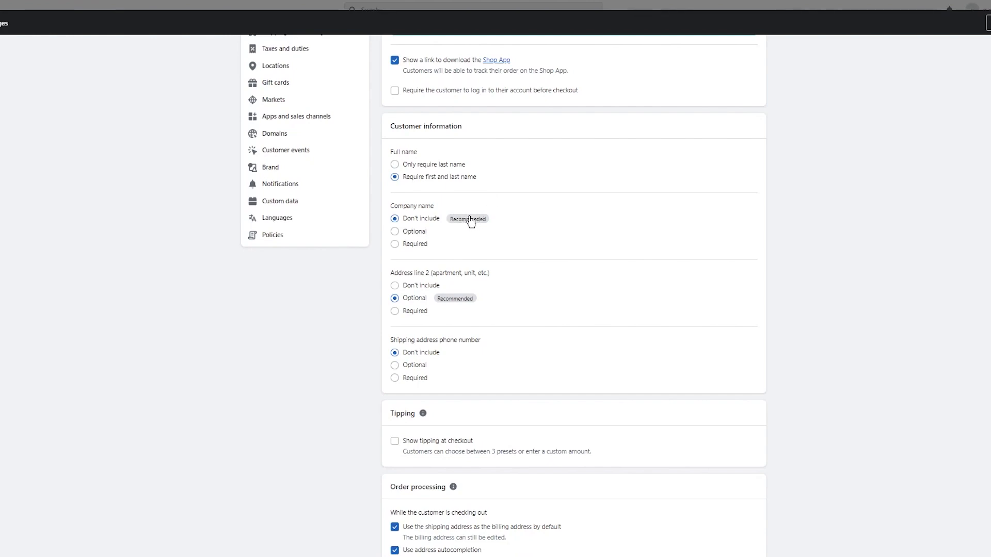
pyautogui.click(407, 232)
# Try showing tipping at checkout and read the description of its preset amounts
pyautogui.scroll(-1, 461, 238)
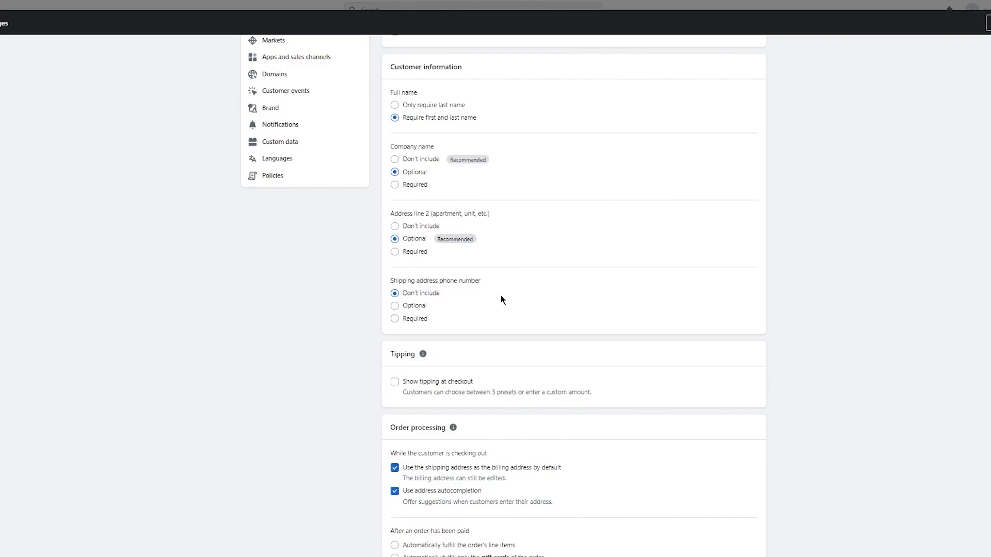
pyautogui.scroll(-2, 501, 299)
pyautogui.click(395, 264)
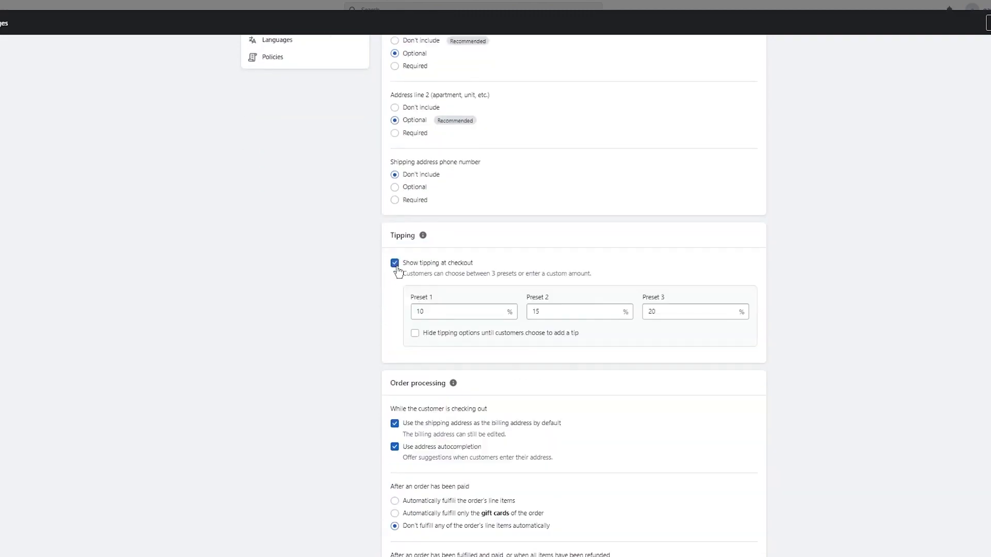
pyautogui.click(400, 272)
pyautogui.click(403, 271)
pyautogui.moveTo(403, 272); pyautogui.dragTo(542, 278)
pyautogui.click(470, 292)
pyautogui.click(400, 268)
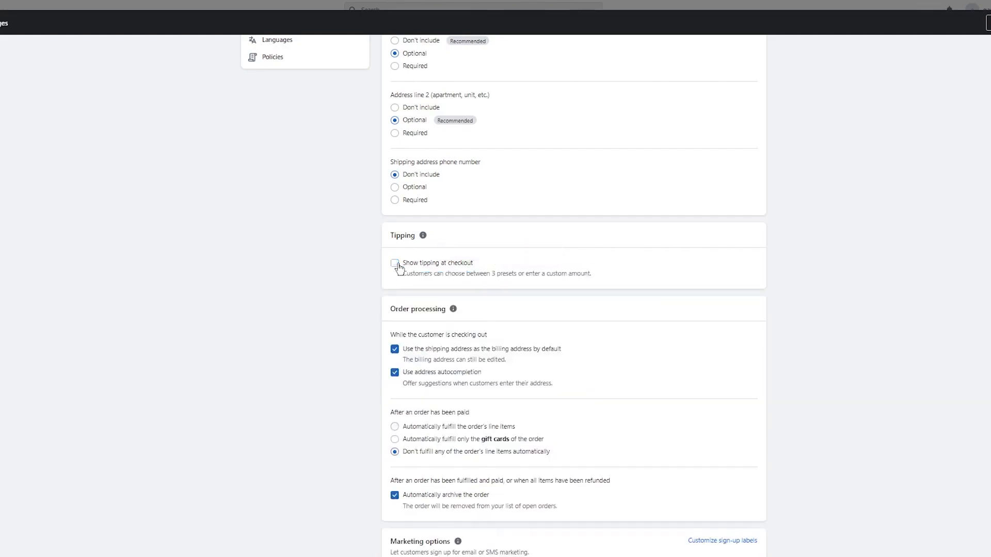
# Look through the order processing, marketing and remaining checkout options
pyautogui.scroll(-2, 398, 267)
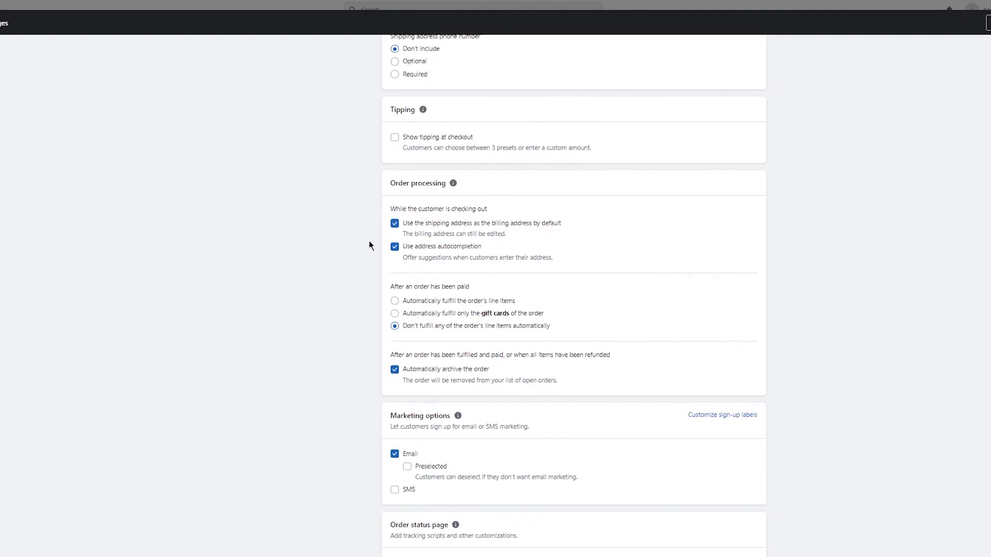
pyautogui.scroll(-5, 361, 245)
pyautogui.scroll(15, 359, 242)
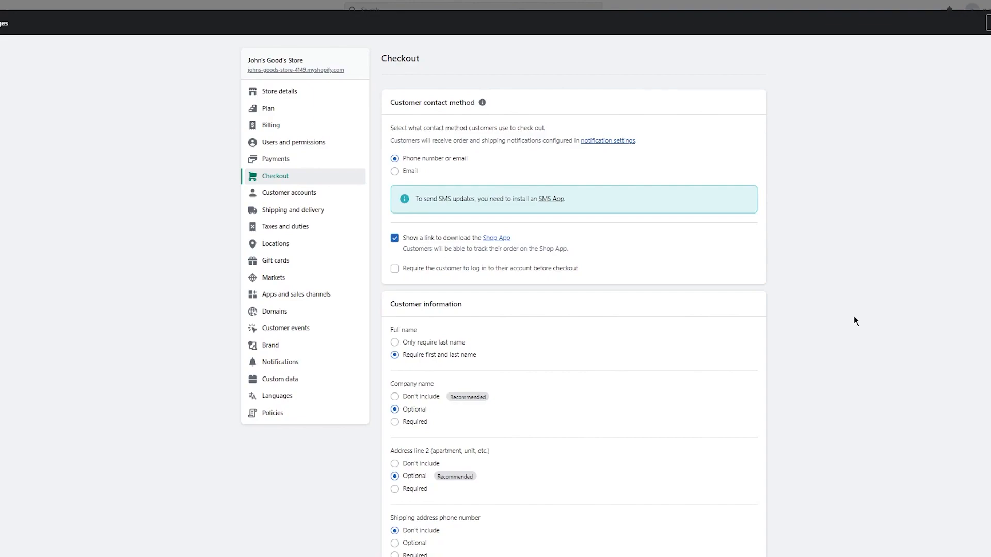
# Open the shipping and delivery settings and manage the General shipping profile
pyautogui.click(323, 214)
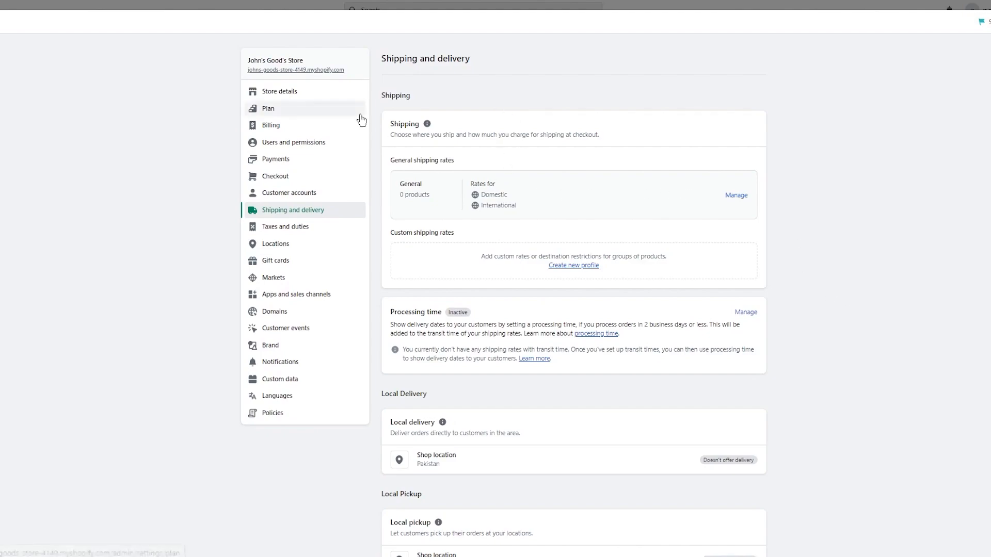
pyautogui.moveTo(466, 177); pyautogui.dragTo(548, 220)
pyautogui.click(548, 220)
pyautogui.click(737, 196)
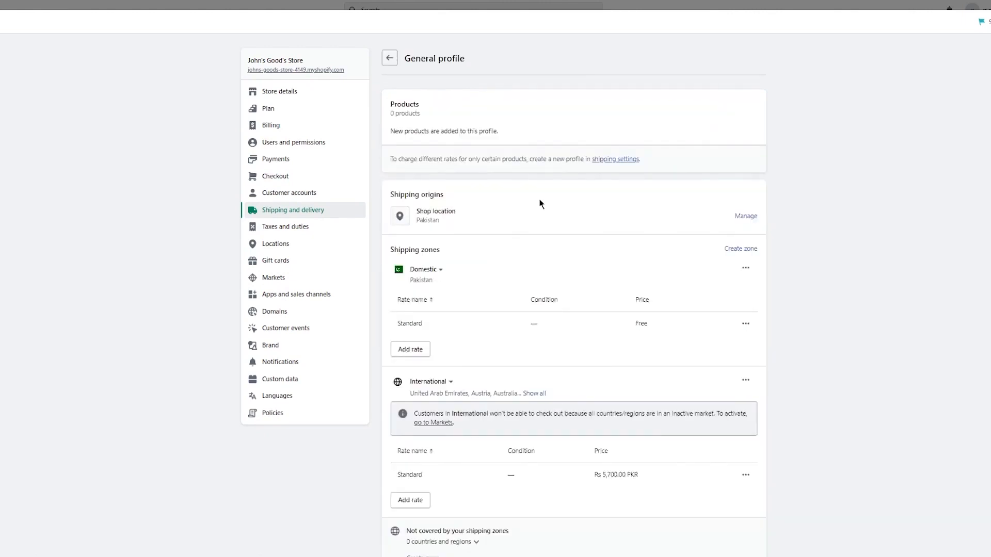
pyautogui.scroll(-4, 540, 204)
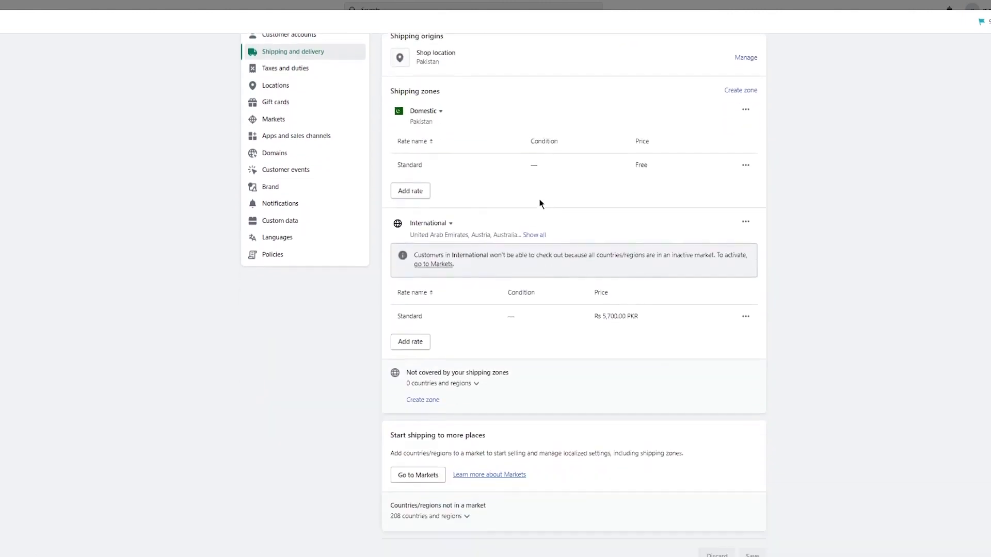
pyautogui.scroll(4, 540, 204)
pyautogui.scroll(-2, 540, 204)
pyautogui.scroll(2, 540, 203)
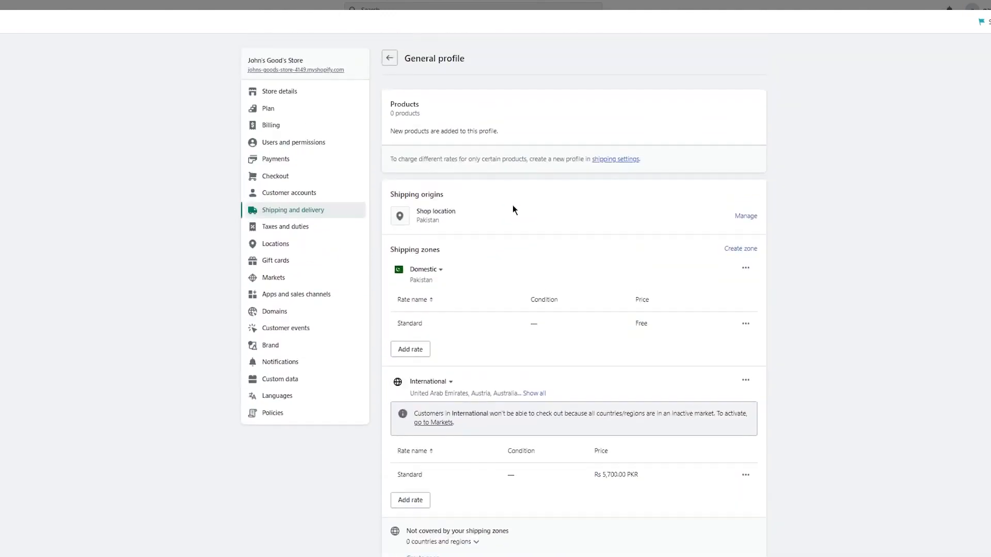
# Start a new rate for the Domestic shipping zone, check the carrier or app option and return to own rates
pyautogui.moveTo(383, 242); pyautogui.dragTo(483, 269)
pyautogui.click(485, 269)
pyautogui.click(441, 271)
pyautogui.click(494, 276)
pyautogui.scroll(-1, 498, 263)
pyautogui.click(410, 290)
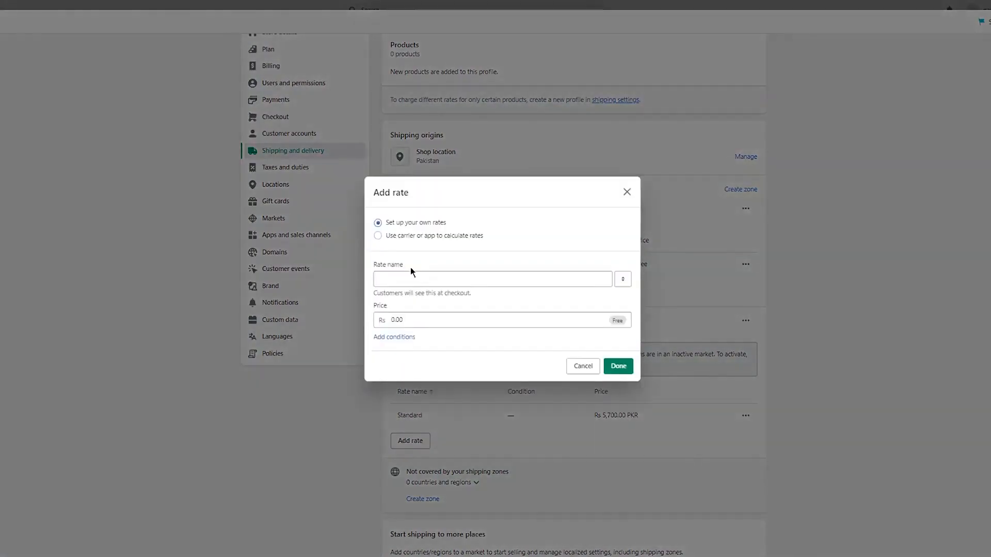
pyautogui.click(433, 235)
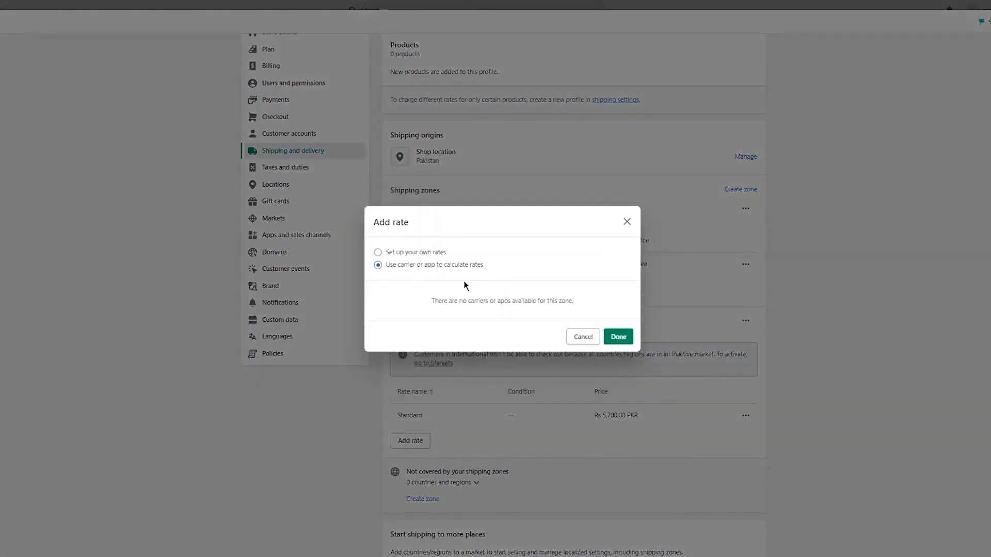
pyautogui.click(416, 252)
# Name the new domestic rate Standard and set its price to Rs 200
pyautogui.click(426, 275)
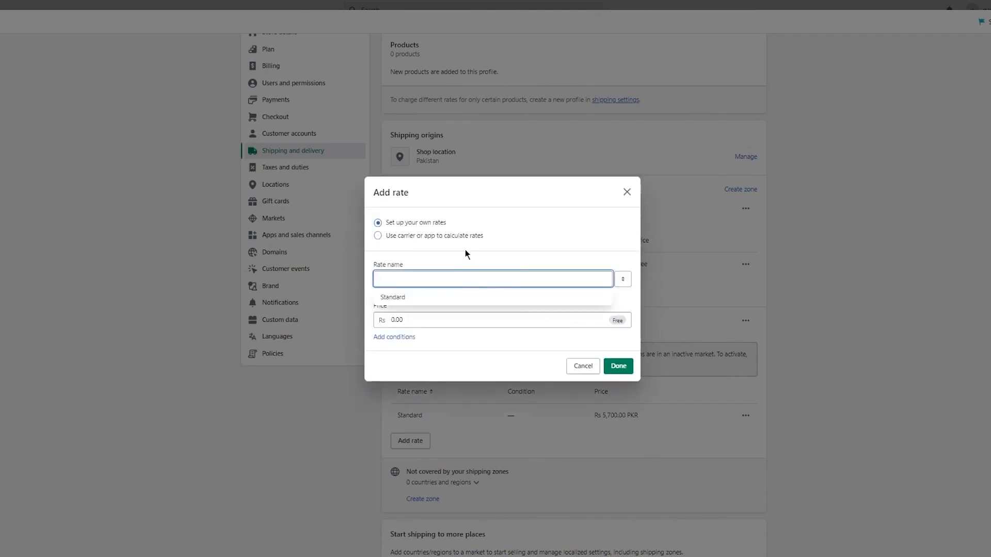
pyautogui.click(423, 297)
pyautogui.click(420, 322)
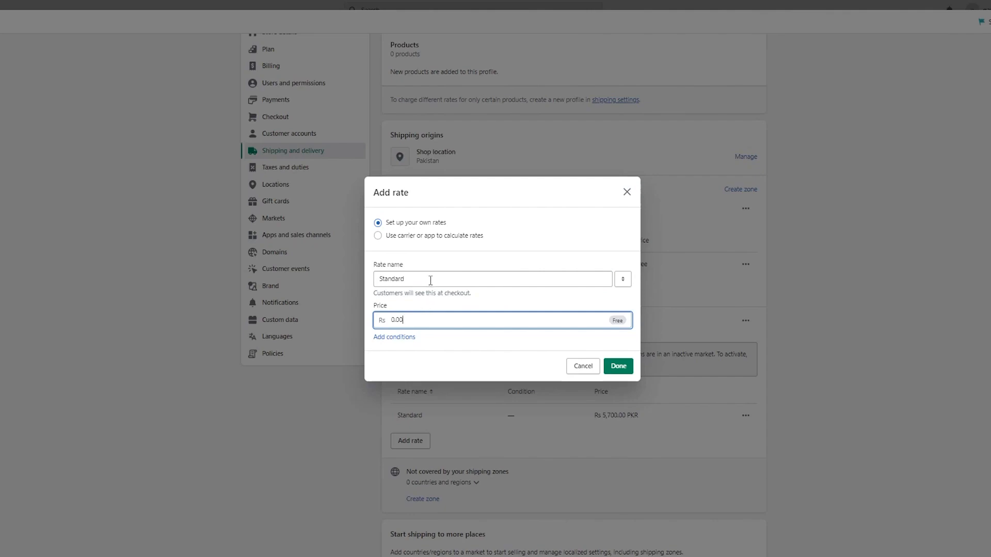
pyautogui.press('BackSpace')
pyautogui.press('BackSpace')
pyautogui.press('BackSpace')
pyautogui.write('200')
# Condition the domestic rate on an order price from Rs 0 to Rs 1,000 and add it to the zone
pyautogui.click(390, 337)
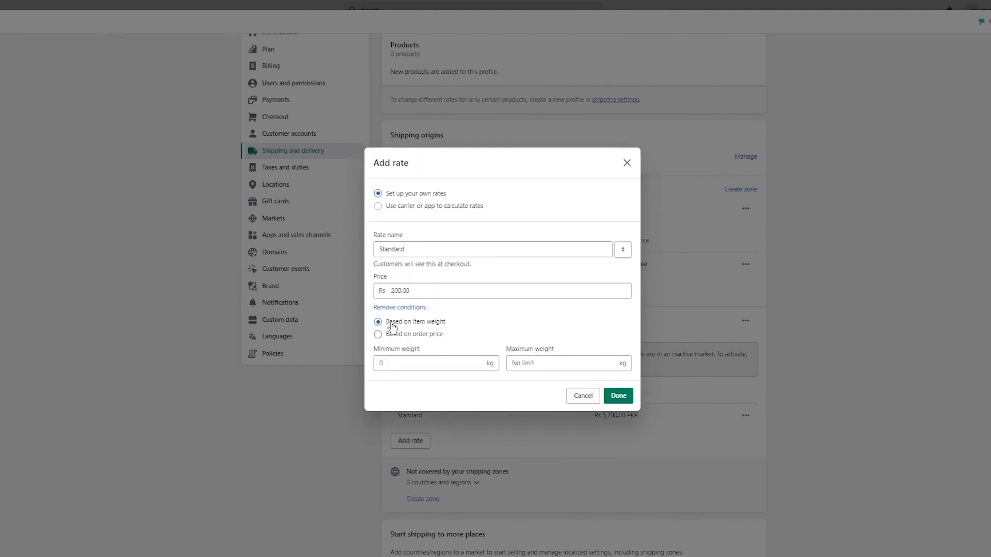
pyautogui.click(427, 335)
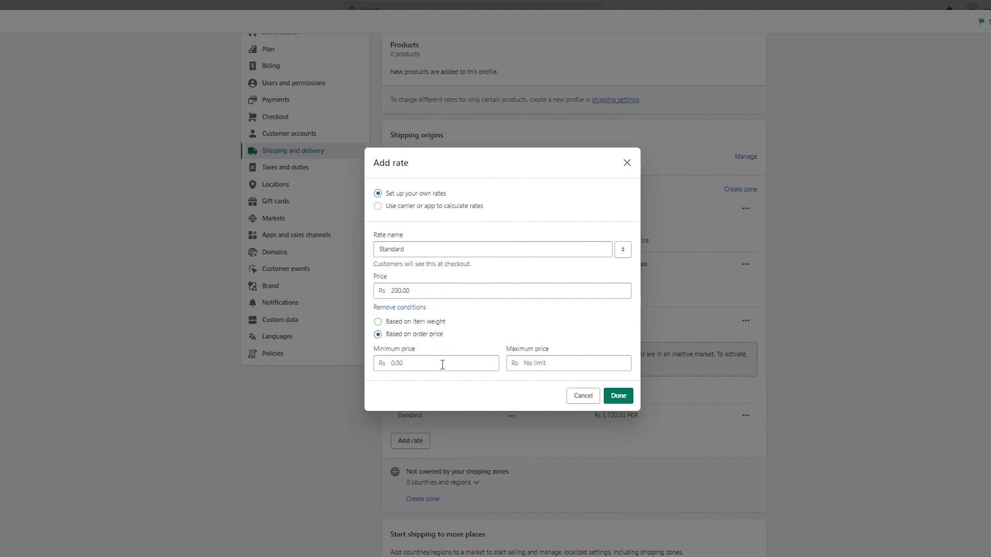
pyautogui.click(420, 363)
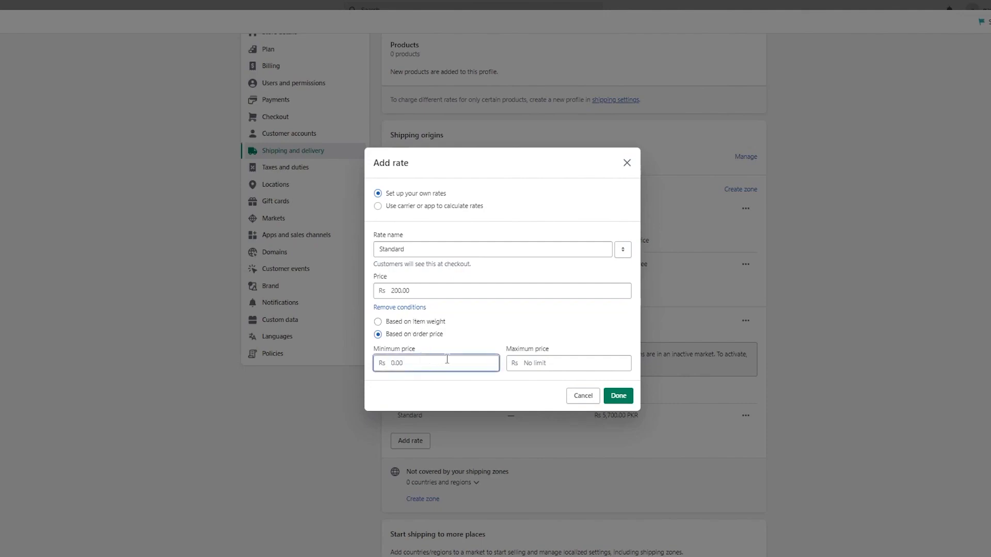
pyautogui.click(510, 365)
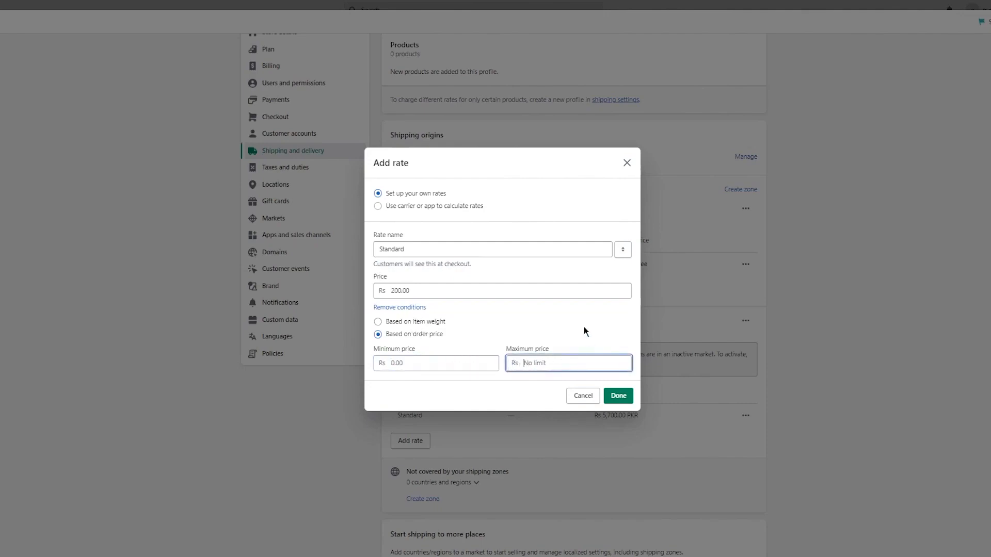
pyautogui.write('1000')
pyautogui.click(452, 366)
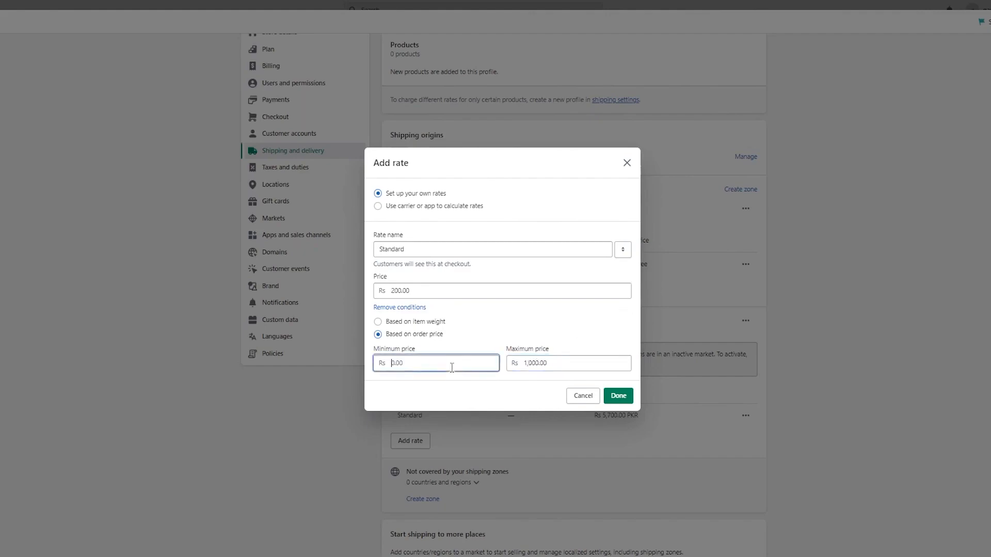
pyautogui.write('0')
pyautogui.click(619, 395)
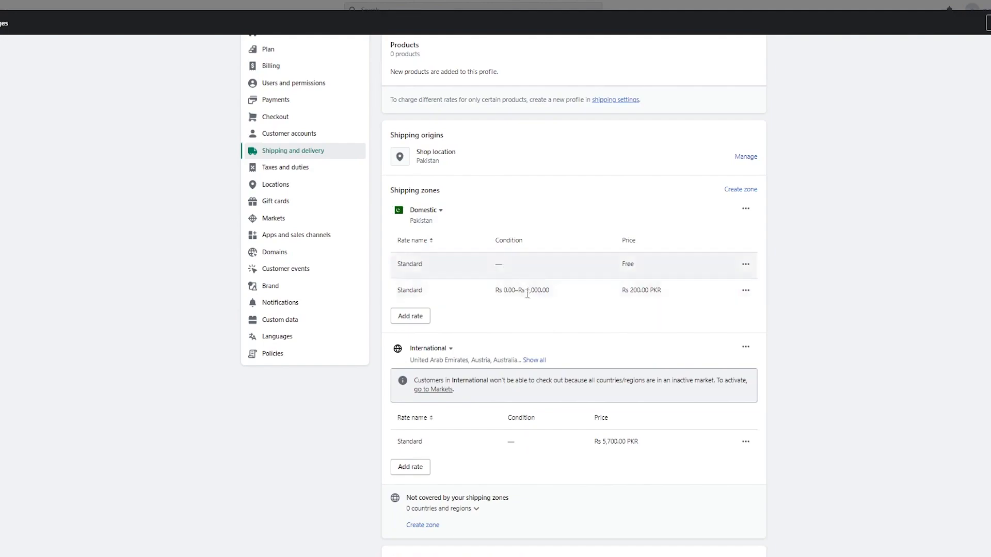
# Review the Domestic and International shipping zones and view the form for adding an international rate
pyautogui.scroll(-3, 520, 291)
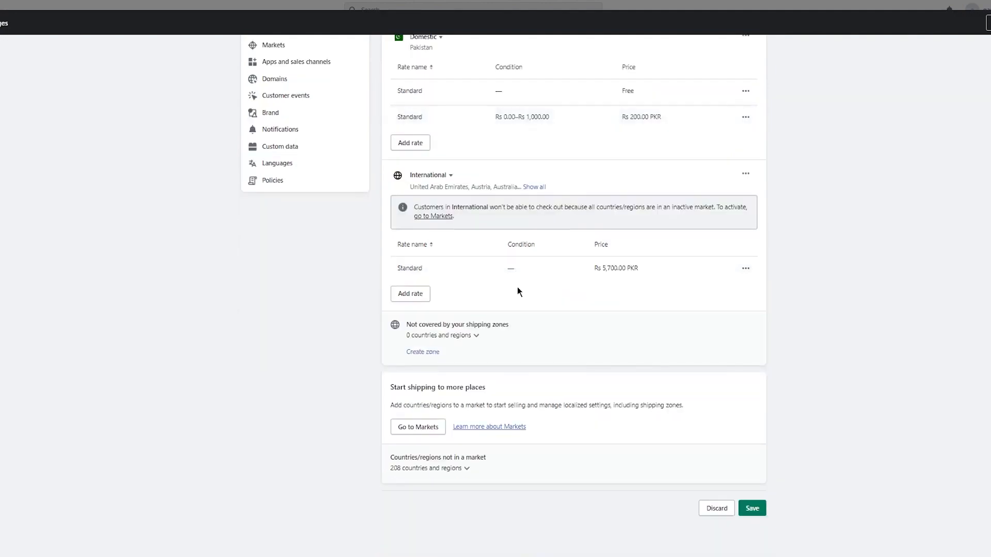
pyautogui.scroll(2, 460, 181)
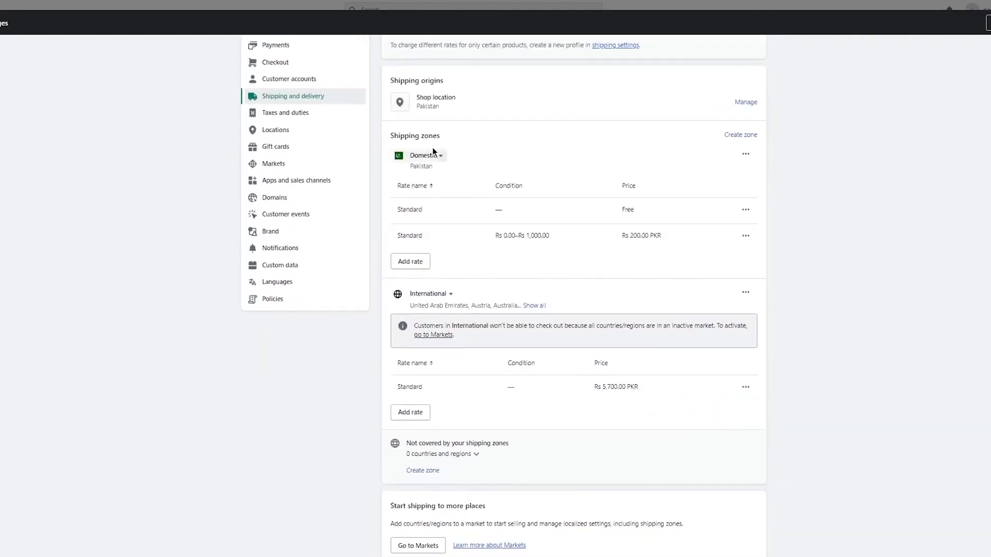
pyautogui.scroll(-2, 485, 200)
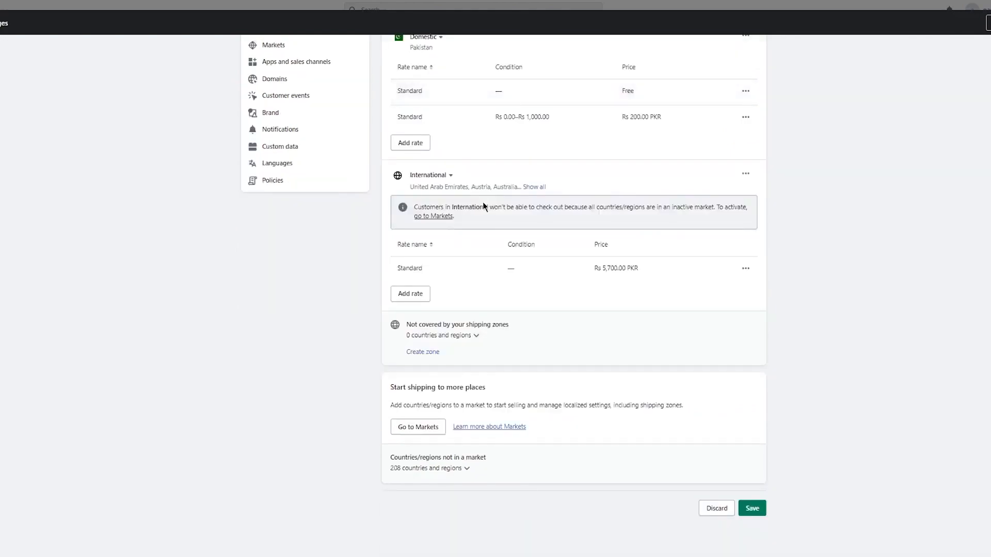
pyautogui.click(426, 292)
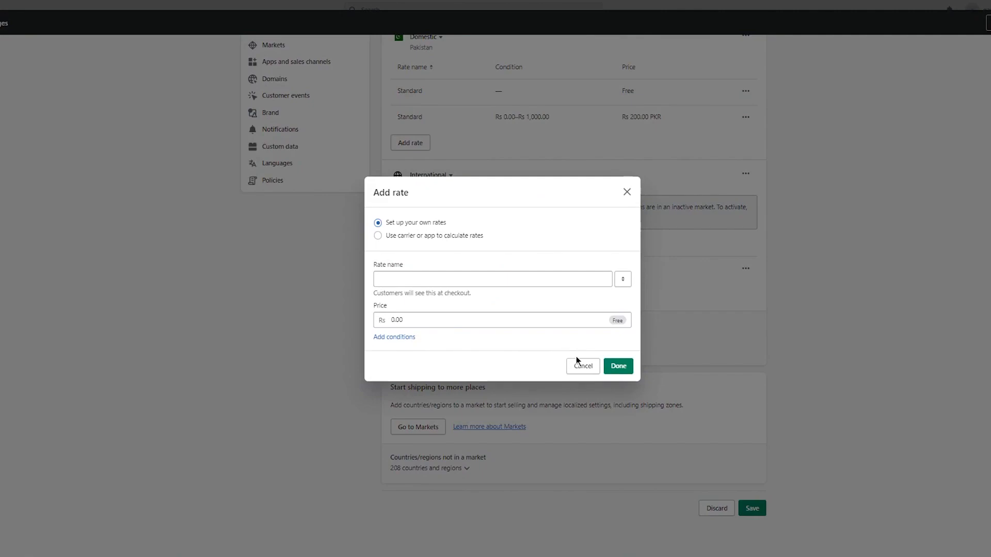
pyautogui.click(581, 367)
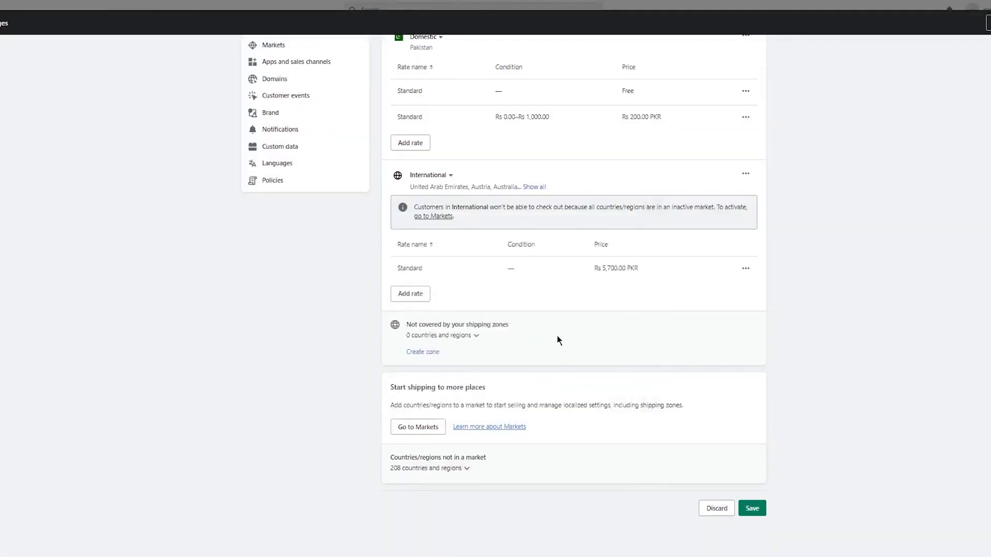
# Show all countries covered by the International shipping zone and read the list
pyautogui.click(533, 187)
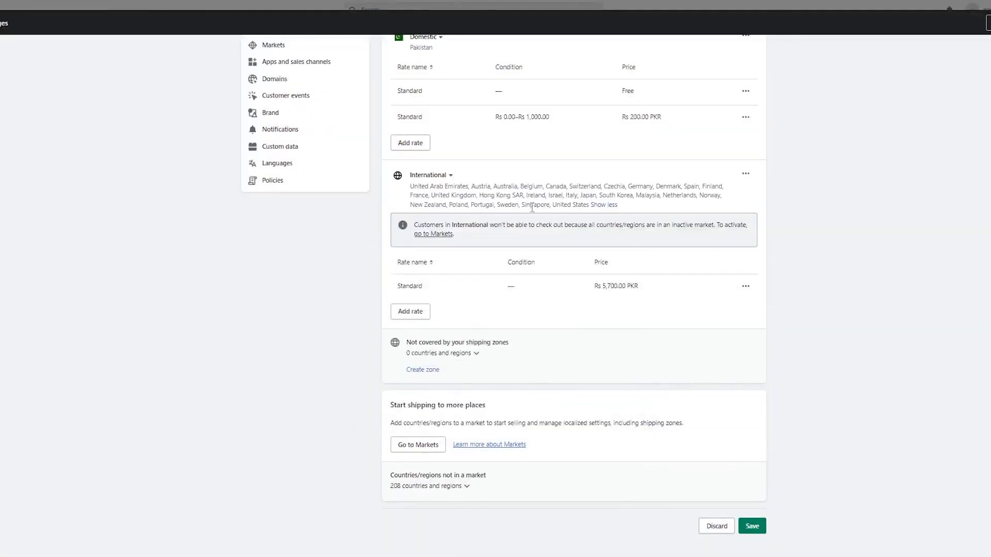
pyautogui.moveTo(411, 187); pyautogui.dragTo(627, 215)
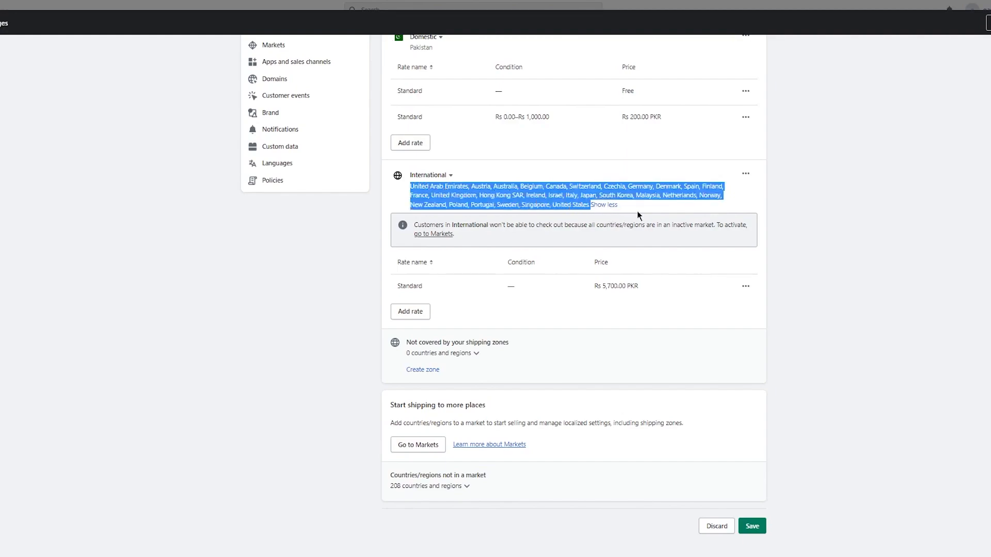
pyautogui.click(791, 257)
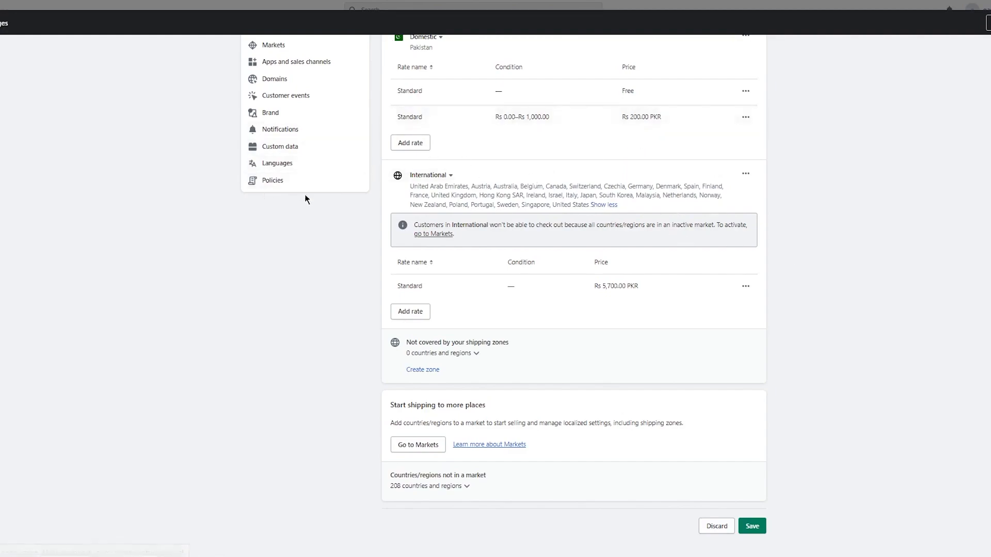
# Save the General shipping profile, leave the store settings and view the Online Store themes
pyautogui.scroll(5, 305, 196)
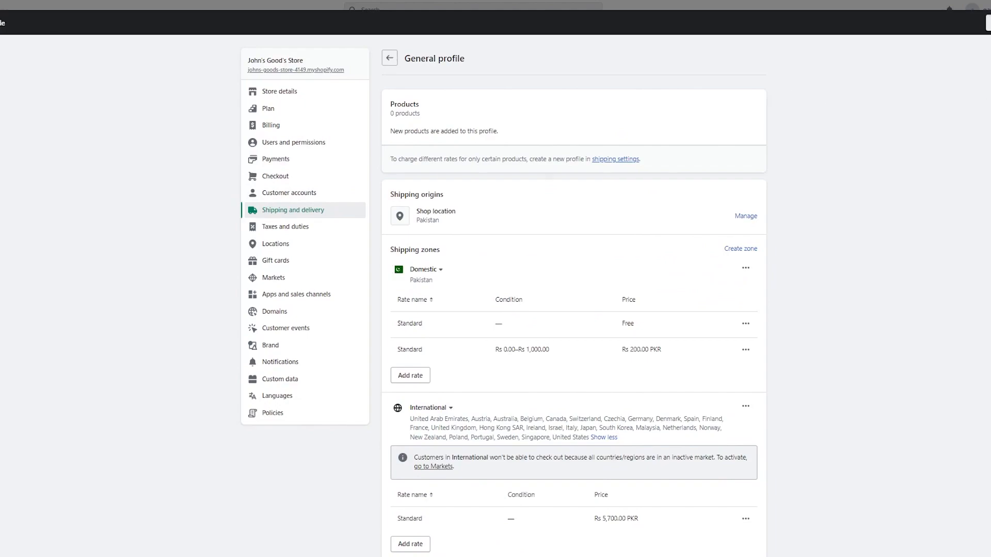
pyautogui.click(969, 22)
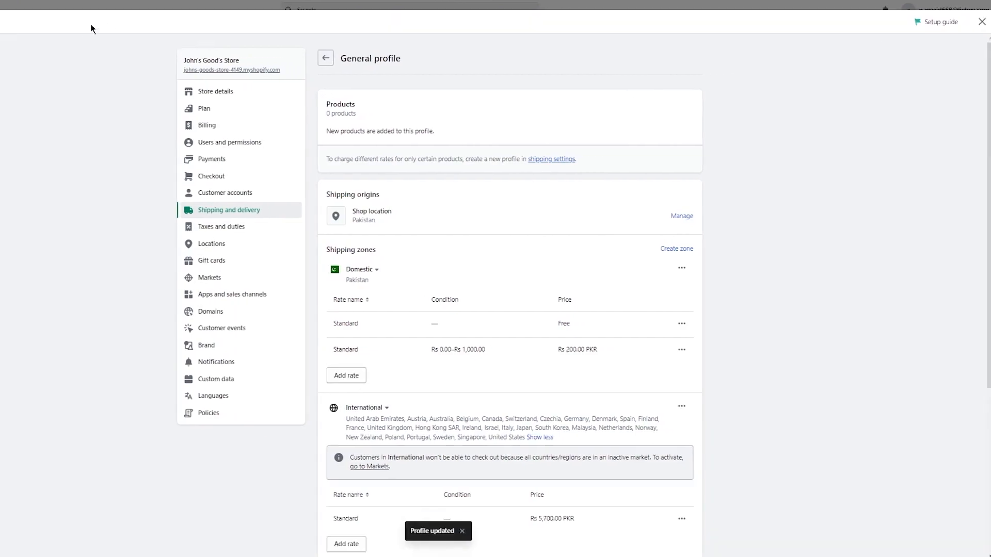
pyautogui.click(220, 5)
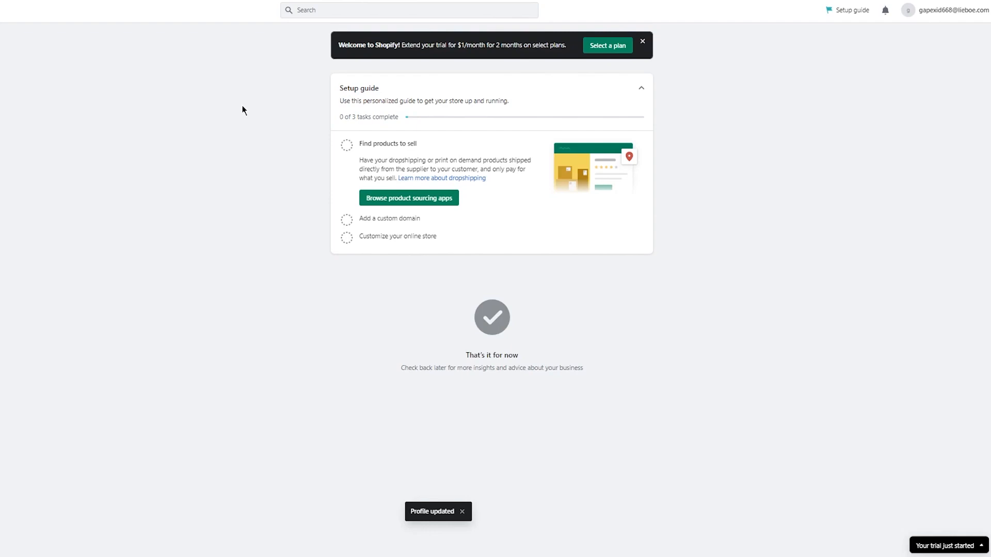
pyautogui.click(20, 160)
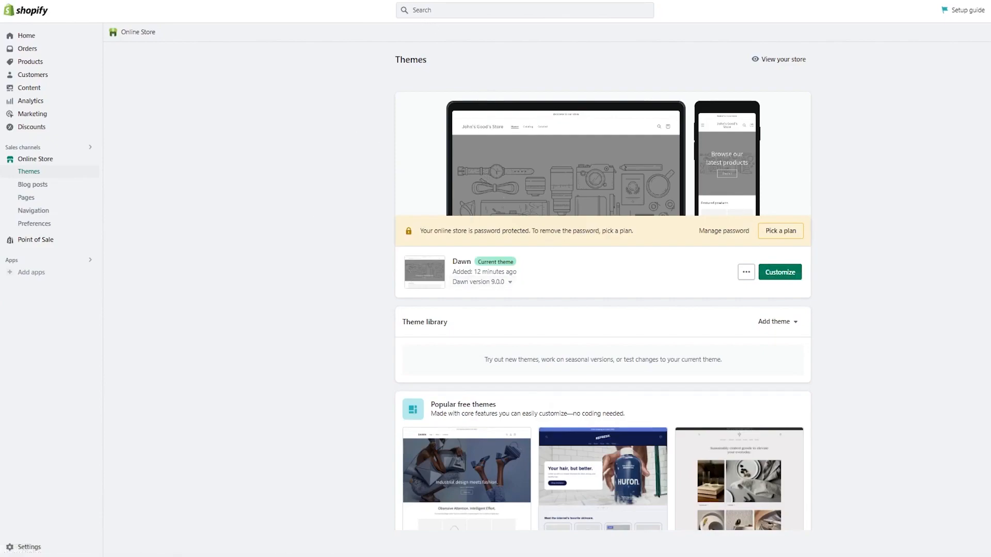
# Open logomakr.com in a new browser tab, start a new design and dismiss the introductory guide
pyautogui.hotkey('ctrl', 't')
pyautogui.write('logomakr.')
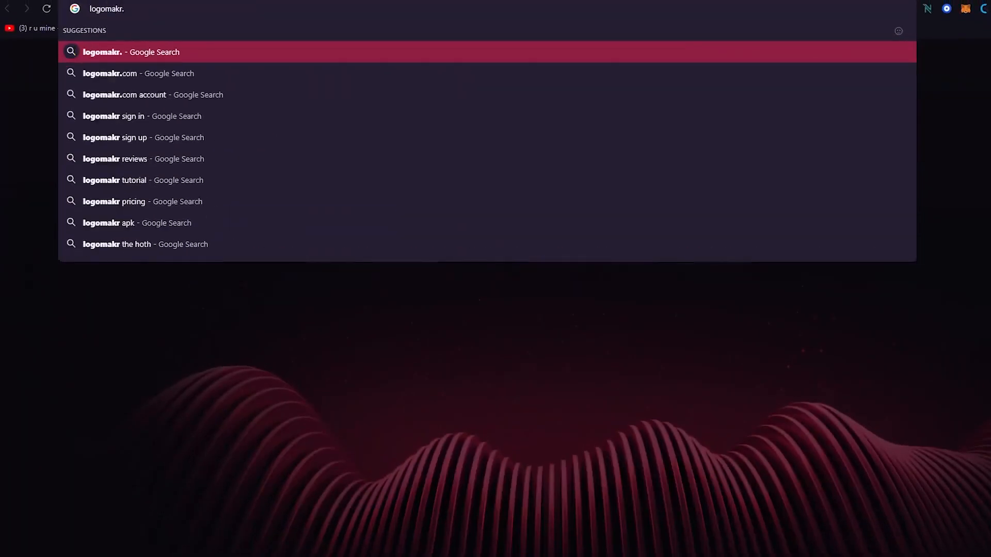
pyautogui.write('com')
pyautogui.press('Return')
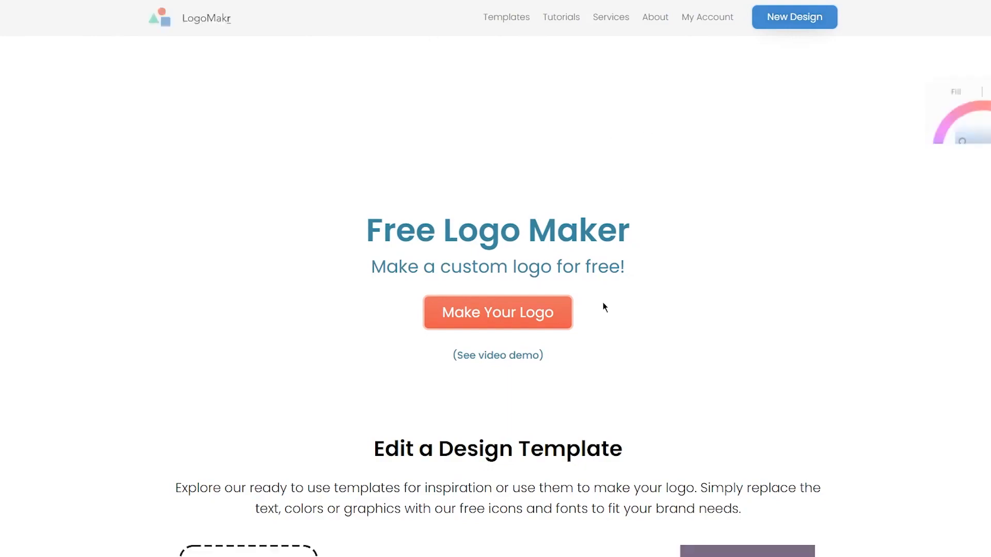
pyautogui.click(807, 20)
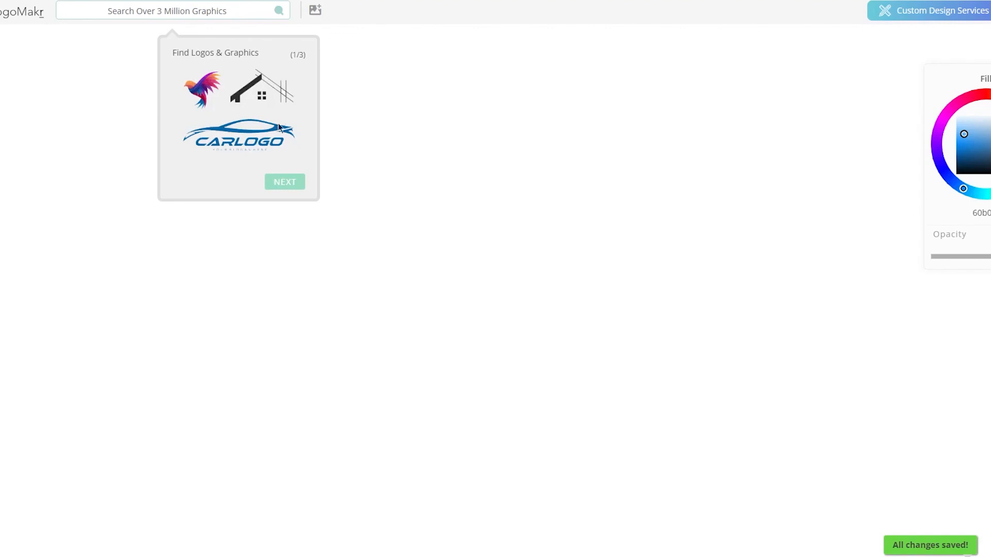
pyautogui.click(285, 182)
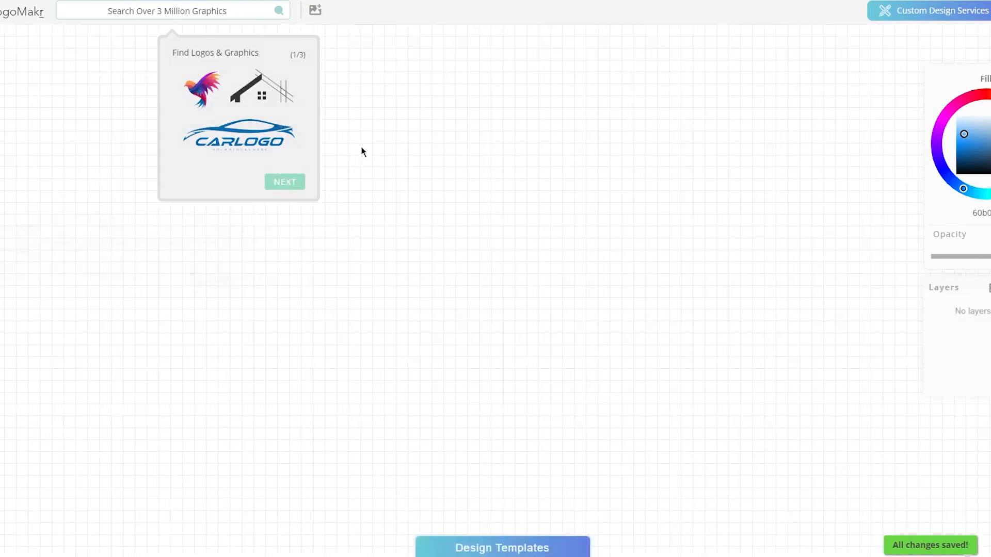
pyautogui.click(270, 280)
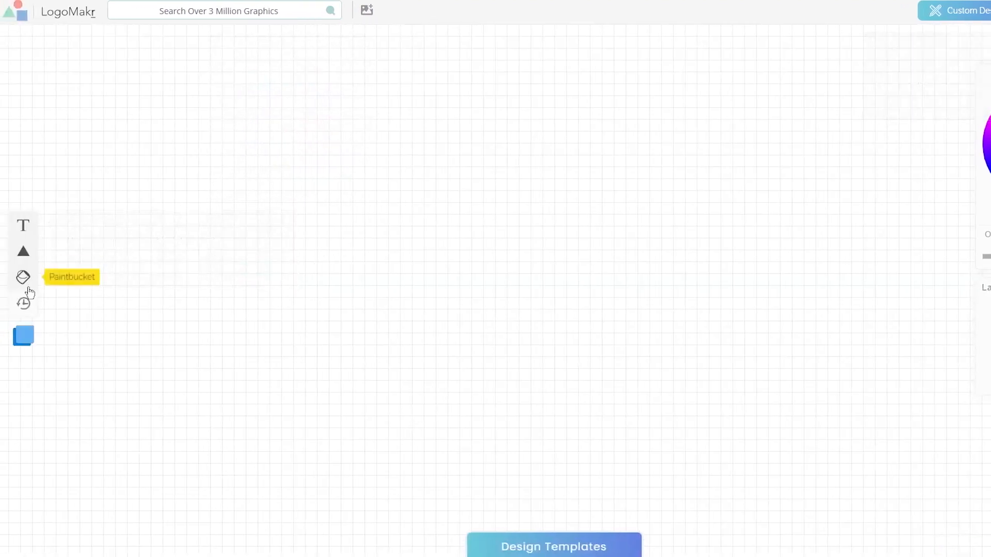
# Place a blue circle shape near the middle of the logo canvas
pyautogui.click(24, 251)
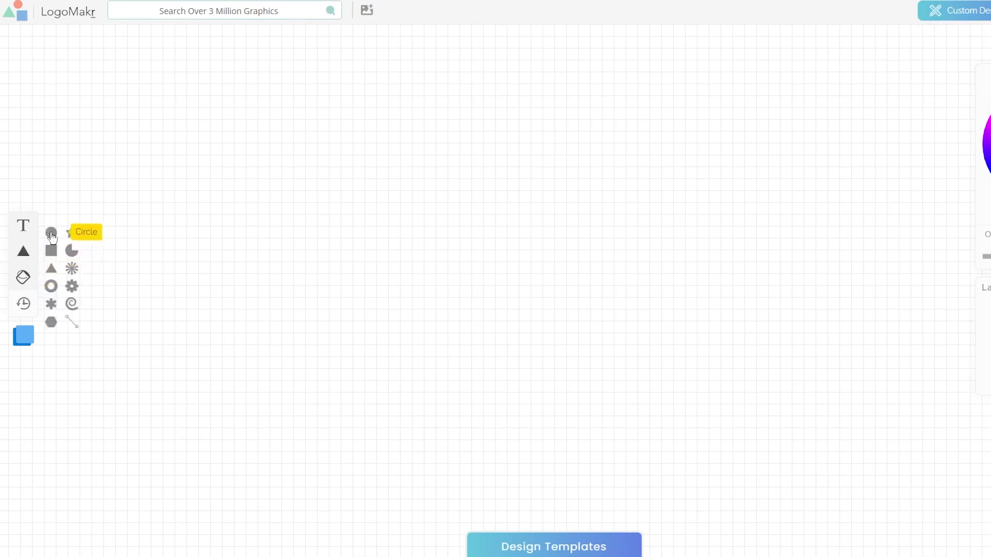
pyautogui.click(51, 233)
pyautogui.moveTo(533, 276); pyautogui.dragTo(509, 263)
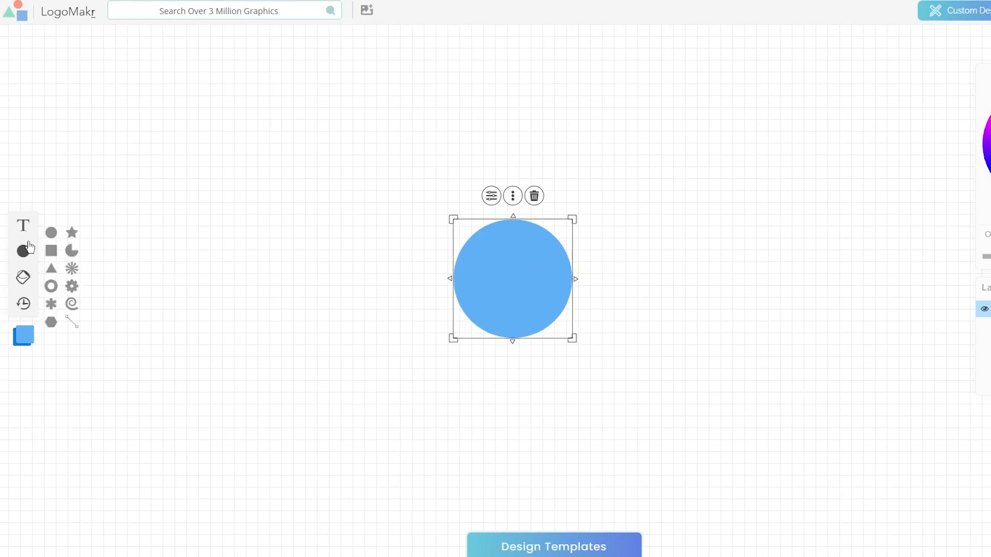
# Add a text object reading "John's Goods Store" over the circle
pyautogui.doubleClick(504, 262)
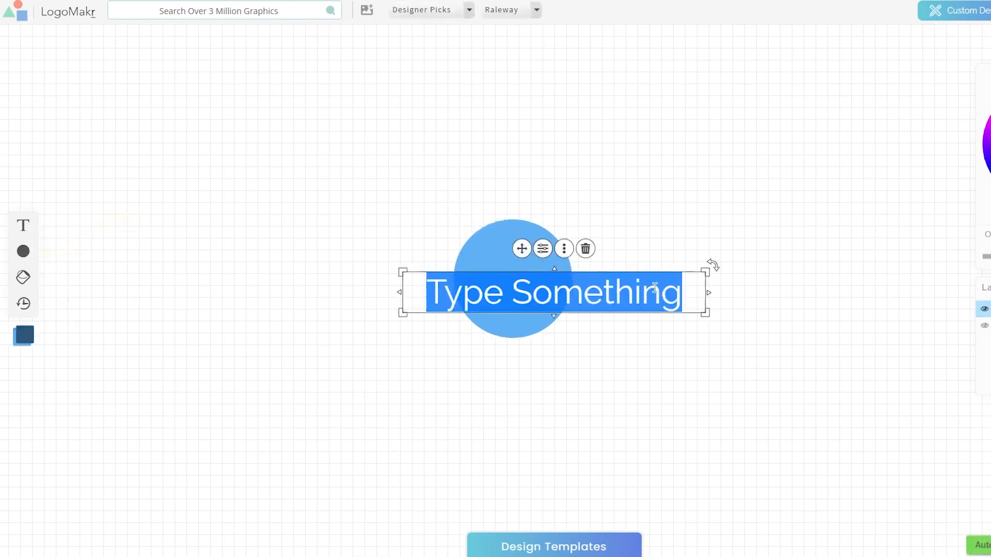
pyautogui.write('Ten')
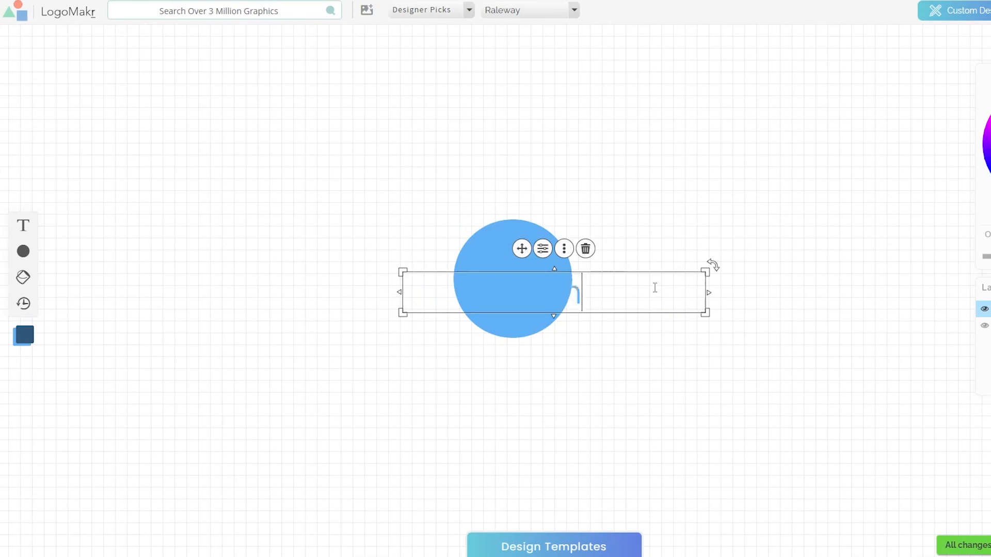
pyautogui.write('nis Go')
pyautogui.write('ods Store')
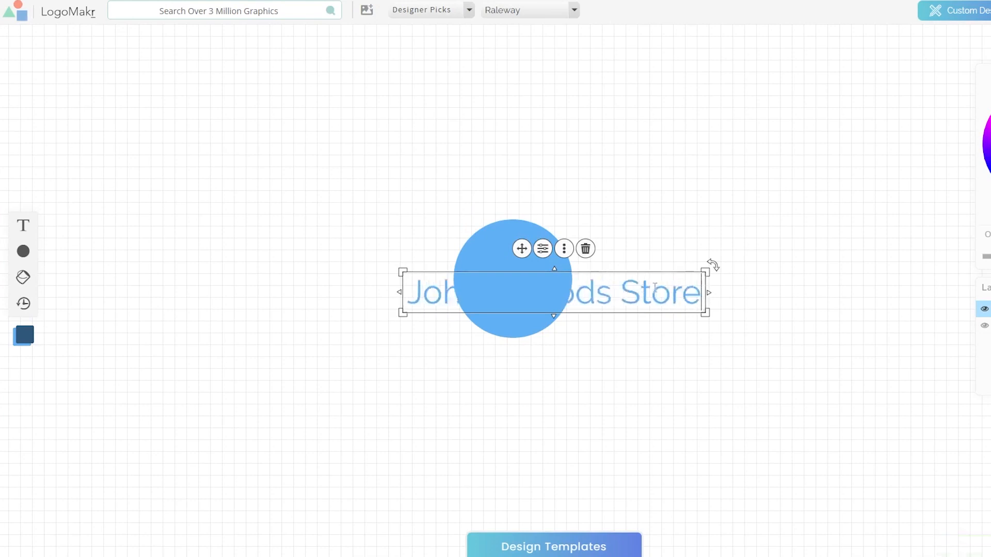
# Recolour the John's Goods Store text to black (000000), shrink it and centre it across the circle
pyautogui.moveTo(409, 297); pyautogui.dragTo(725, 298)
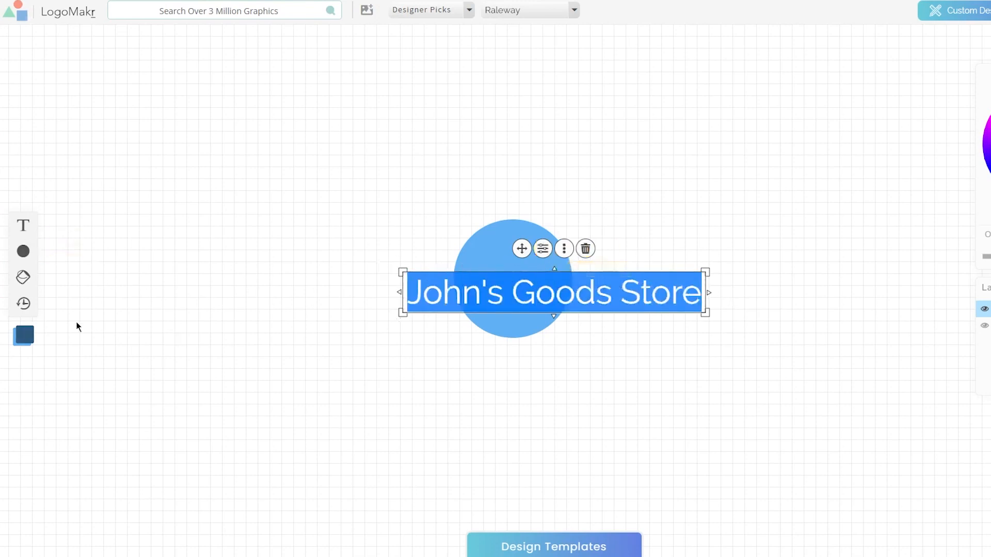
pyautogui.click(29, 337)
pyautogui.click(413, 304)
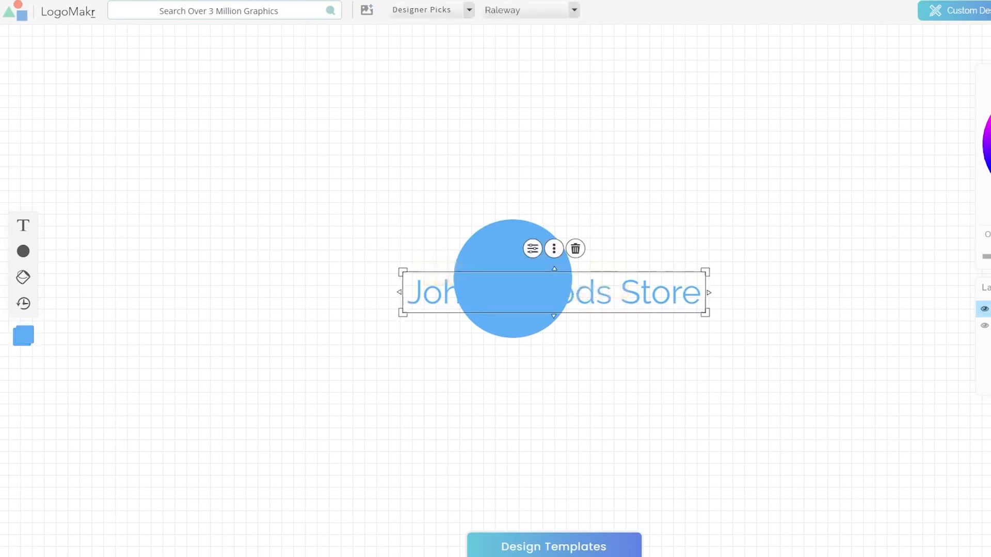
pyautogui.moveTo(644, 277); pyautogui.dragTo(614, 268)
pyautogui.moveTo(675, 256); pyautogui.dragTo(520, 283)
pyautogui.click(656, 269)
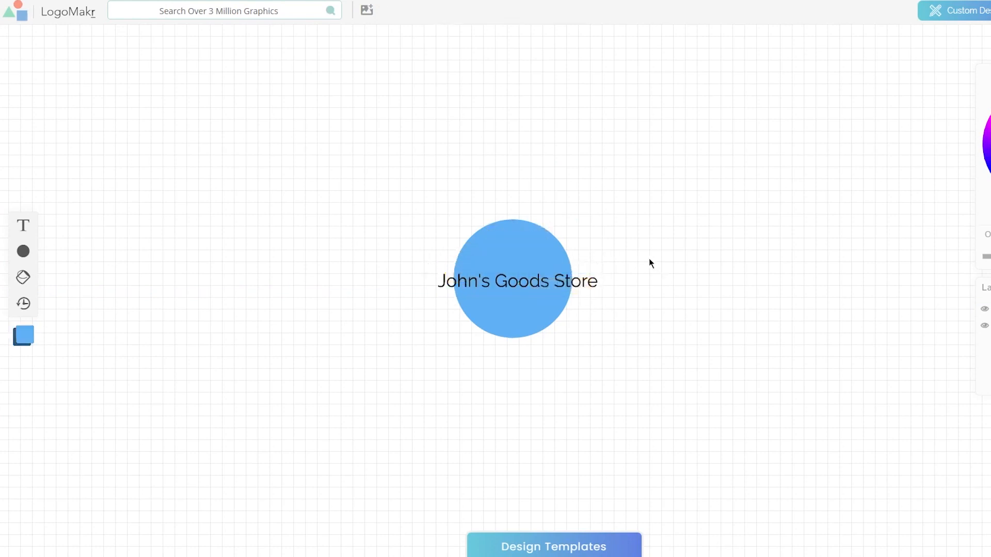
pyautogui.moveTo(379, 192); pyautogui.dragTo(760, 361)
pyautogui.click(759, 356)
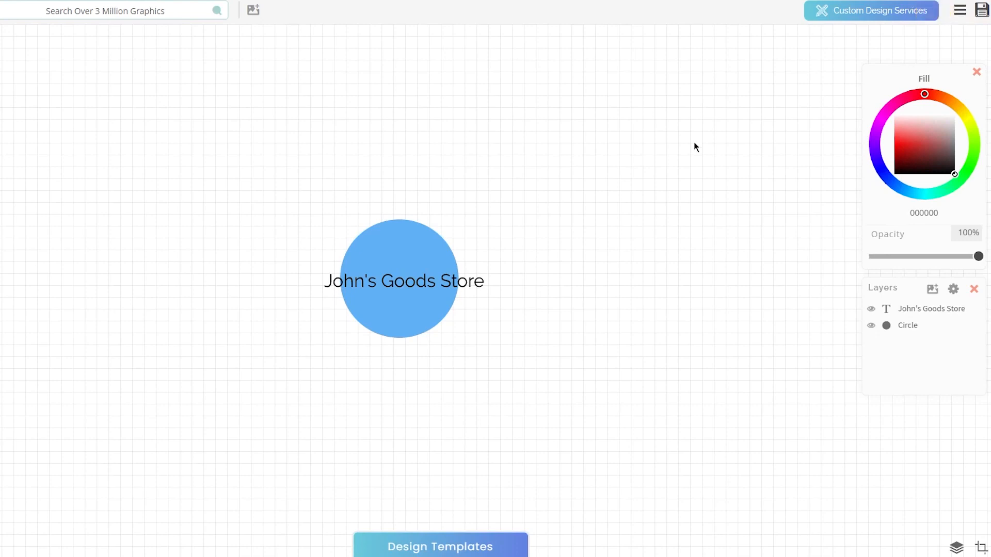
# Examine the logo's download options, including the high-resolution packages, their prices and the FAQ, and return to the design
pyautogui.click(982, 15)
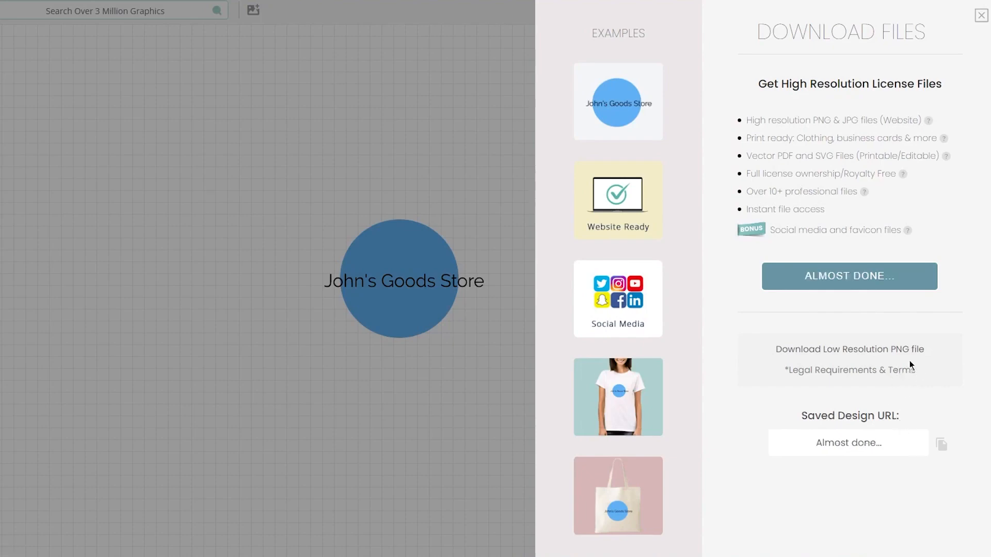
pyautogui.click(873, 276)
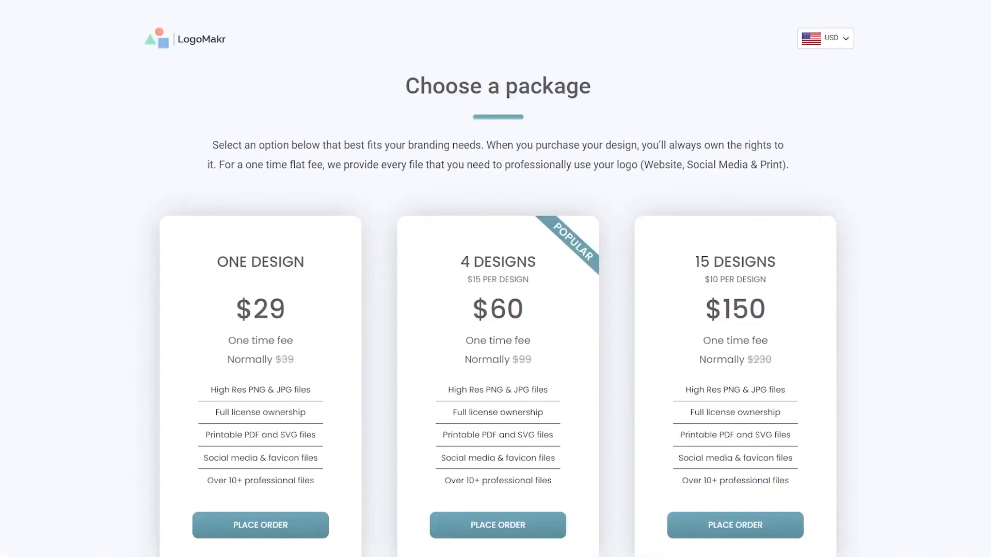
pyautogui.scroll(-8, 468, 252)
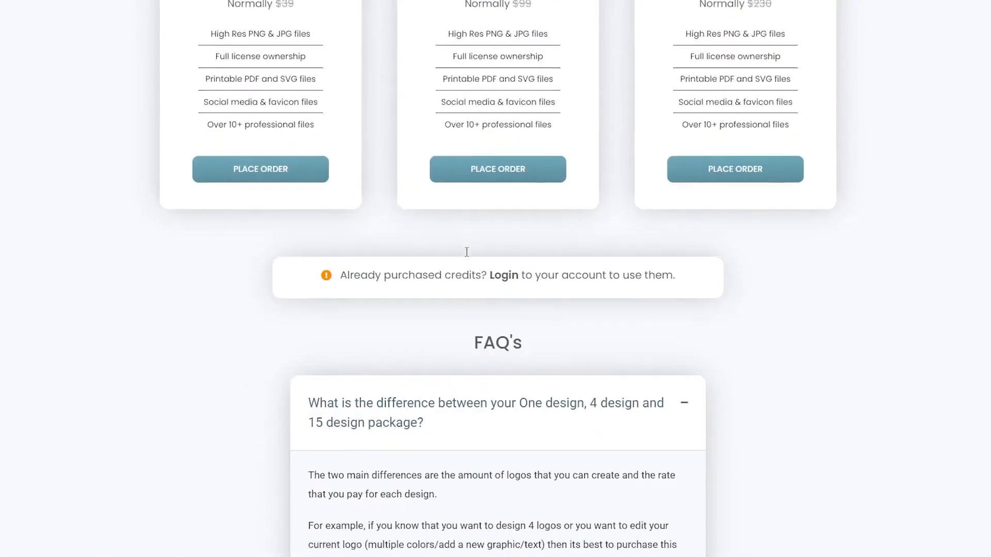
pyautogui.scroll(-8, 516, 254)
pyautogui.scroll(12, 410, 230)
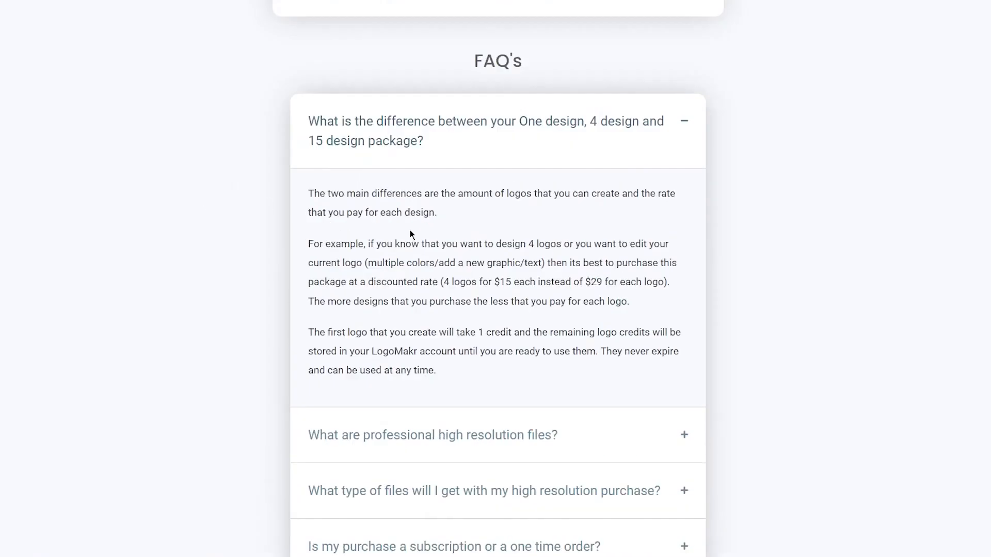
pyautogui.scroll(4, 461, 241)
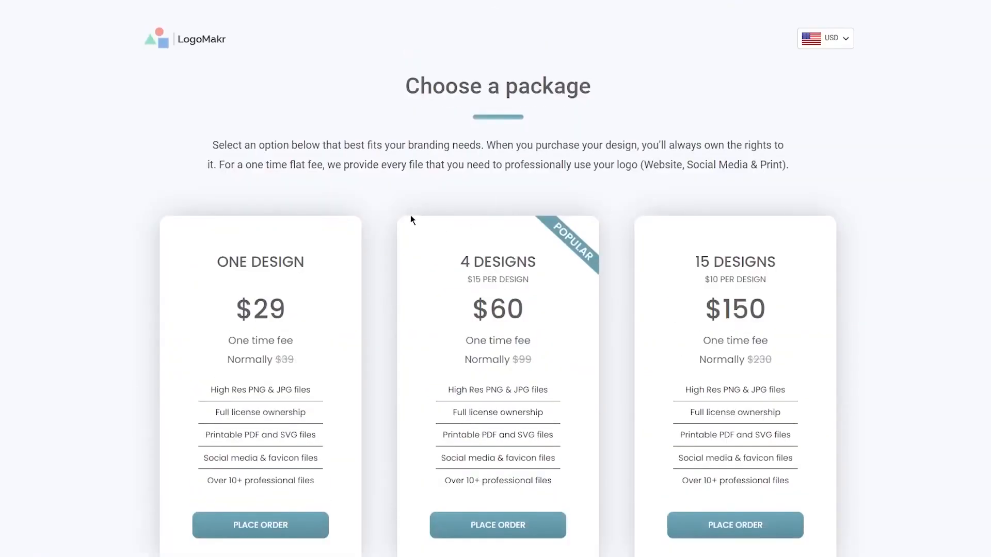
pyautogui.scroll(-1, 410, 217)
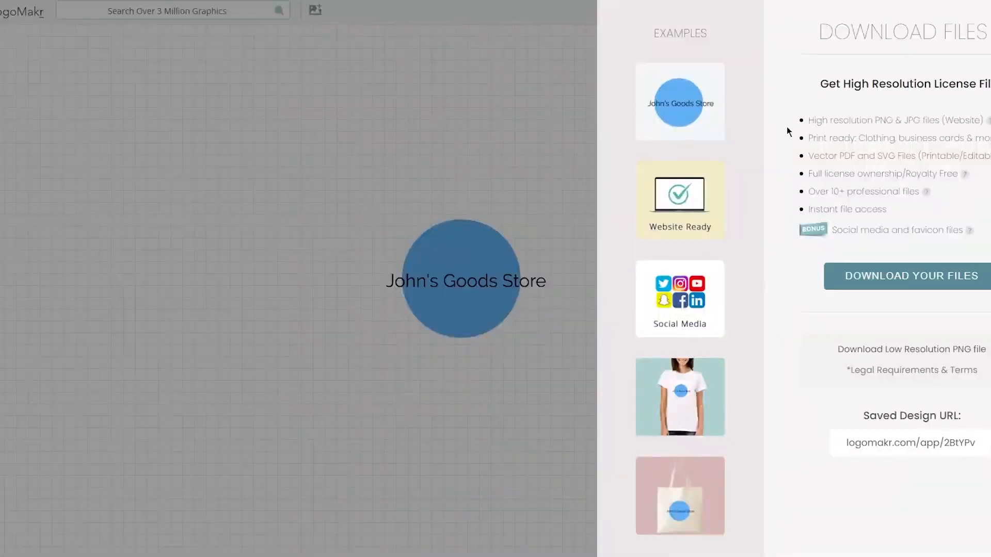
pyautogui.click(982, 26)
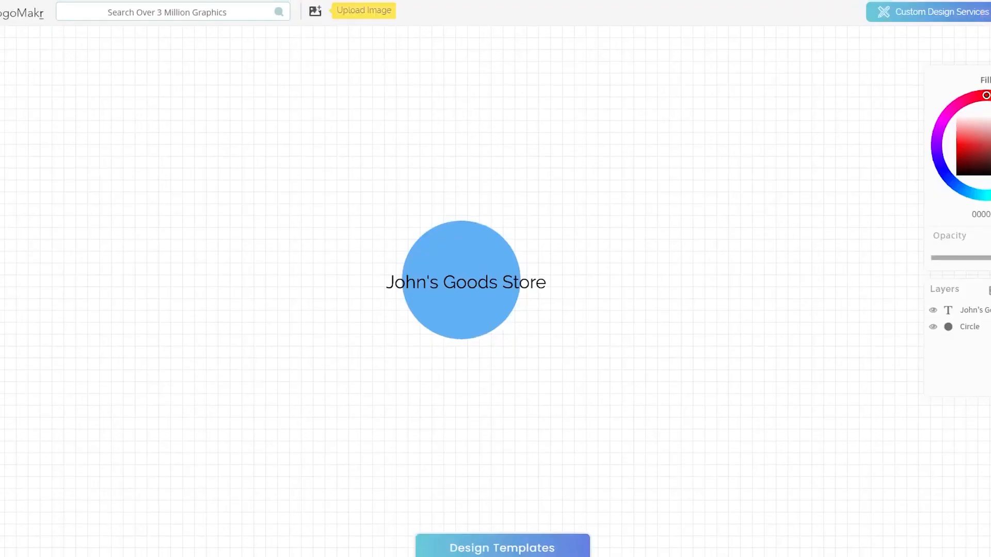
# Open Canva, search its templates for "logo" and choose the Logo design type
pyautogui.write('canva')
pyautogui.press('Return')
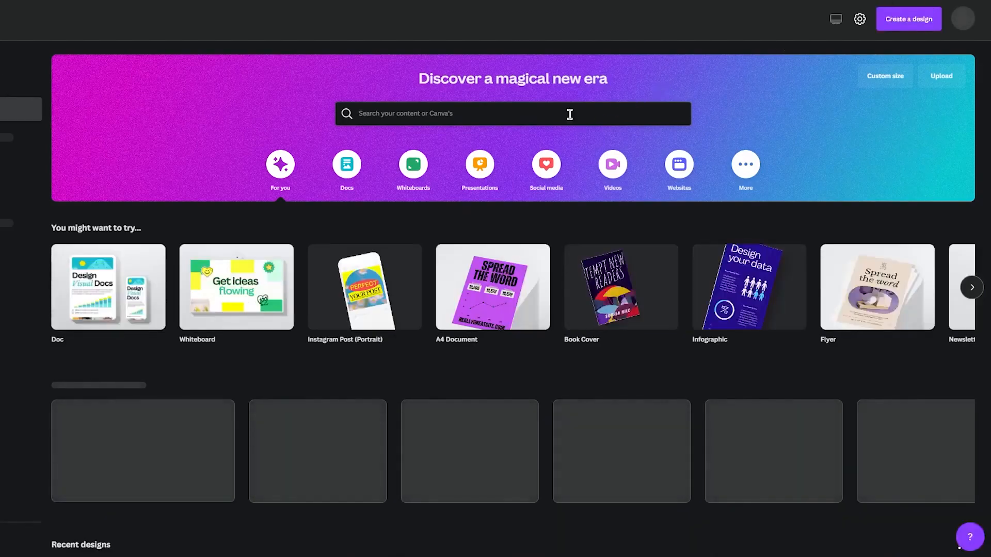
pyautogui.click(568, 114)
pyautogui.write('logo')
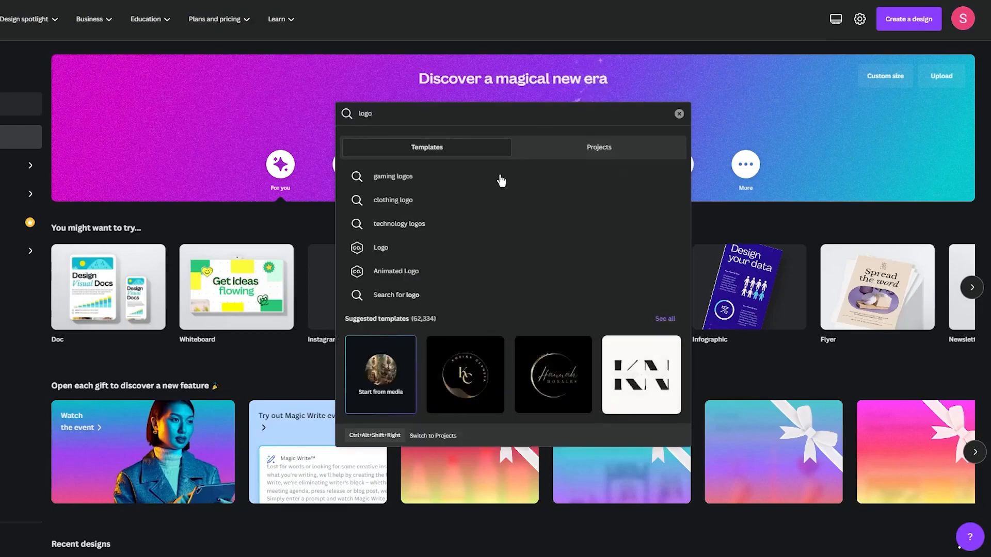
pyautogui.click(408, 250)
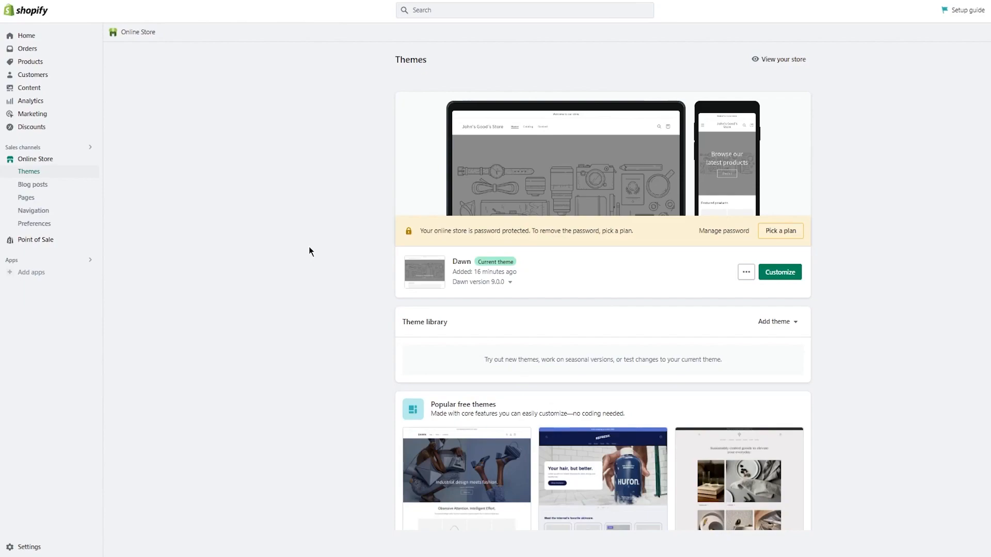
# Review the popular free themes in the Shopify admin and read the help article about themes
pyautogui.scroll(-5, 600, 296)
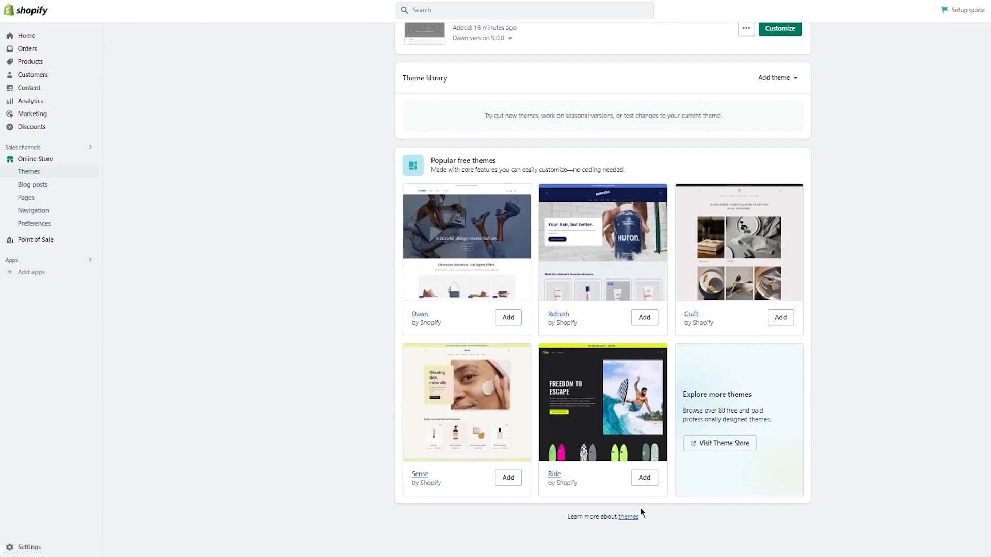
pyautogui.click(626, 521)
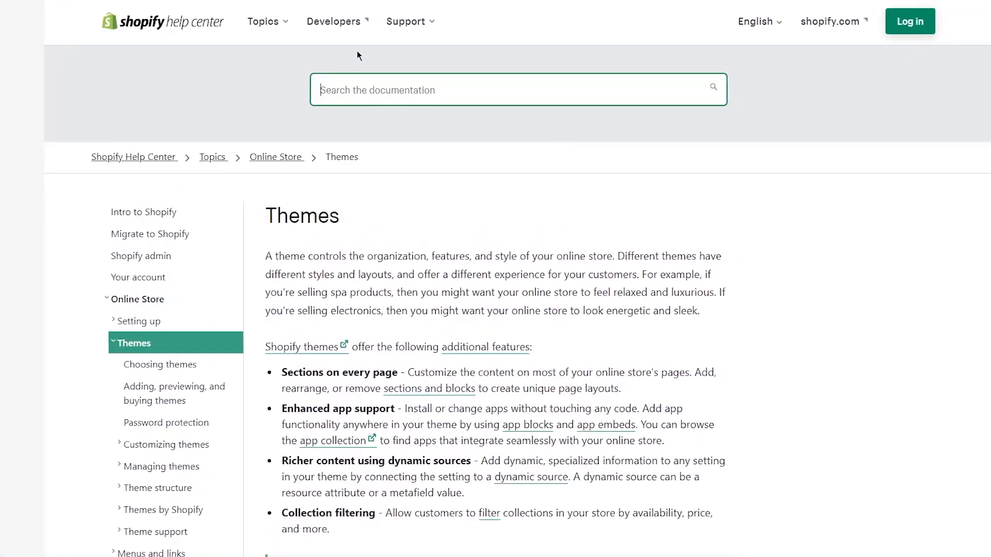
pyautogui.scroll(-3, 205, 225)
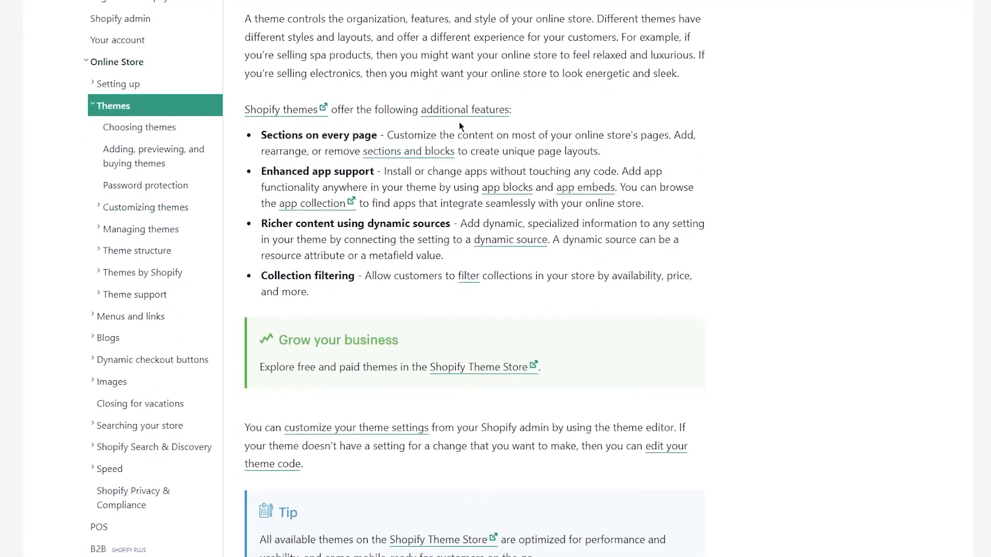
# Open the free themes collection in the Shopify Theme Store and browse all the themes offered
pyautogui.click(497, 250)
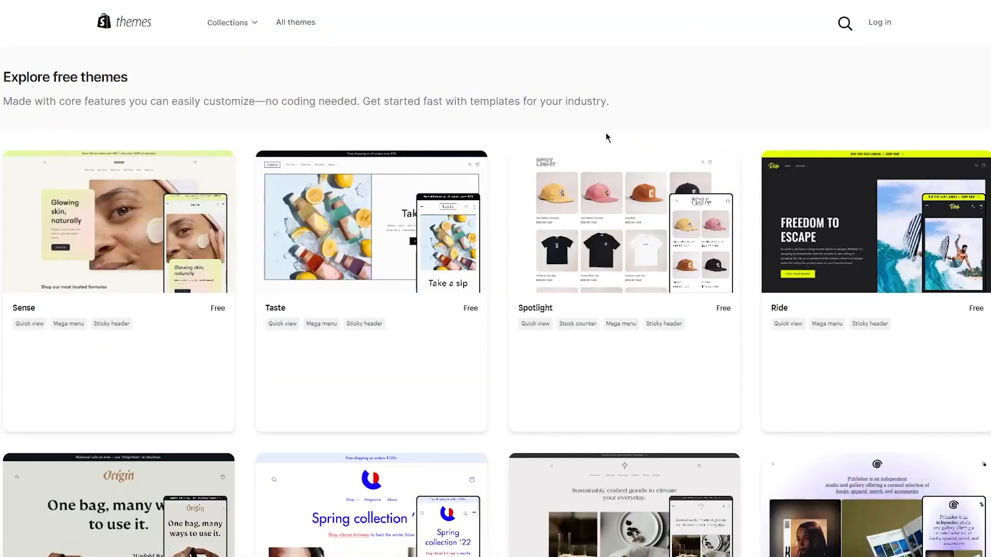
pyautogui.scroll(-4, 604, 136)
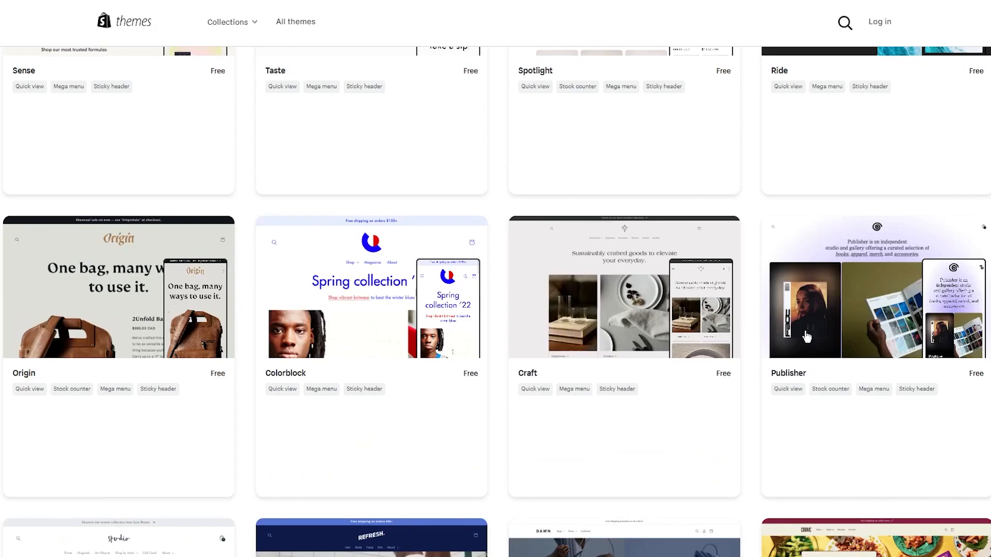
pyautogui.scroll(-8, 453, 352)
pyautogui.scroll(12, 712, 194)
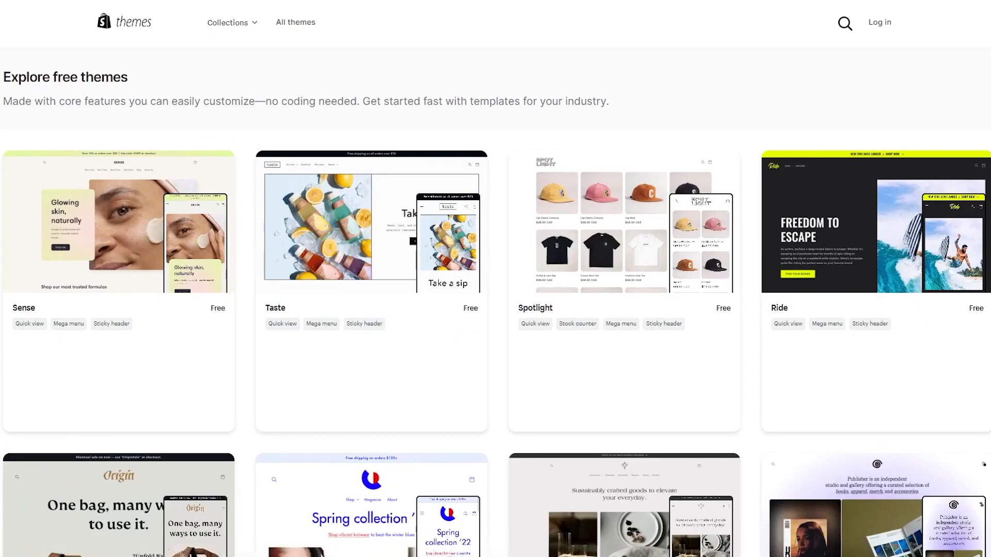
pyautogui.scroll(-2, 110, 226)
pyautogui.scroll(-10, 820, 248)
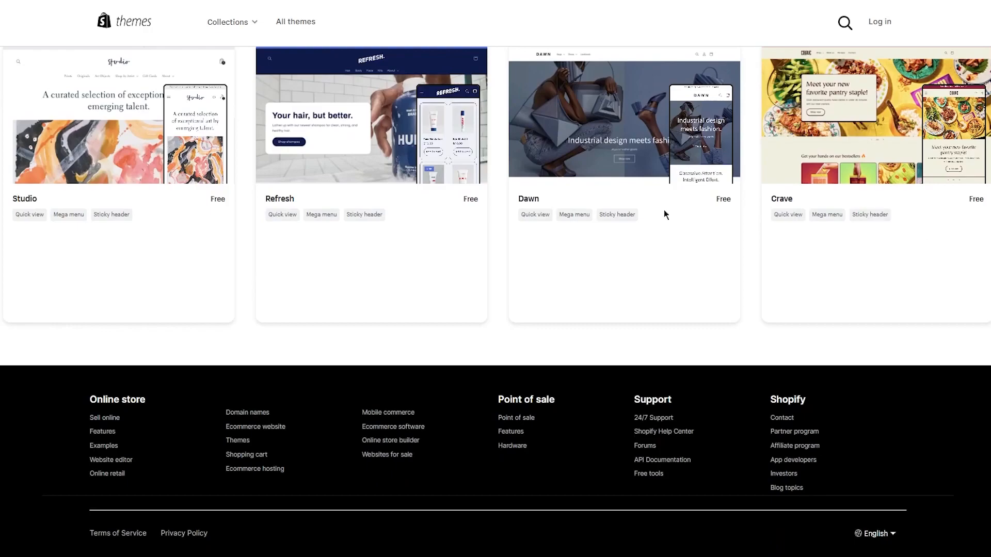
# Compare the designs in the free themes collection, from Sense and Ride to Dawn and Crave, with the admin's popular free themes
pyautogui.scroll(6, 320, 215)
pyautogui.scroll(5, 331, 200)
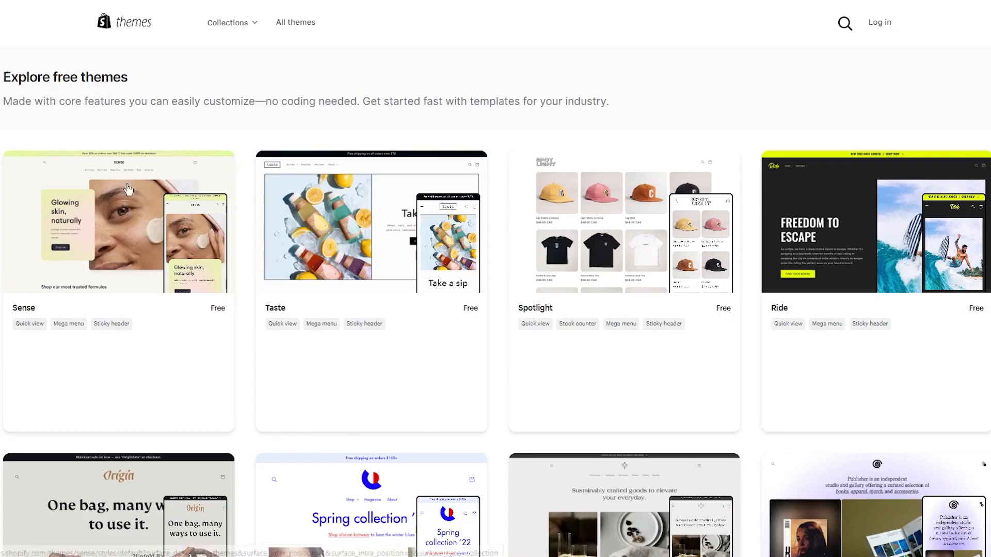
pyautogui.scroll(-8, 247, 135)
pyautogui.scroll(-6, 247, 139)
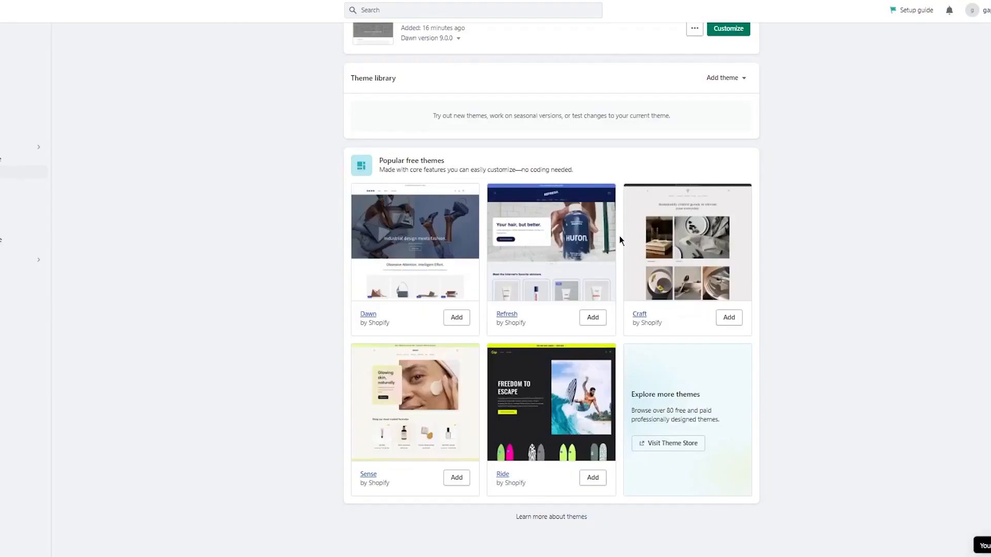
pyautogui.scroll(5, 743, 258)
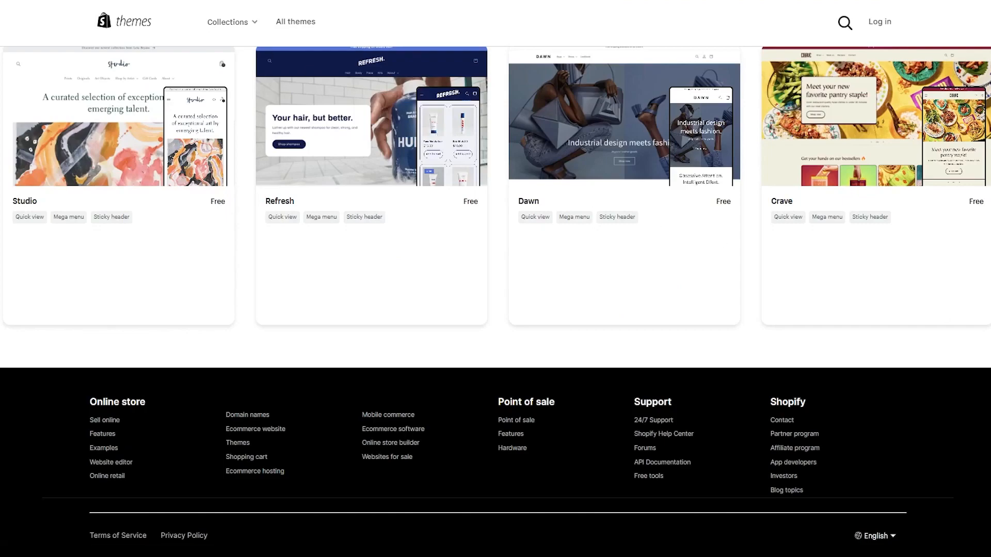
pyautogui.scroll(15, 400, 212)
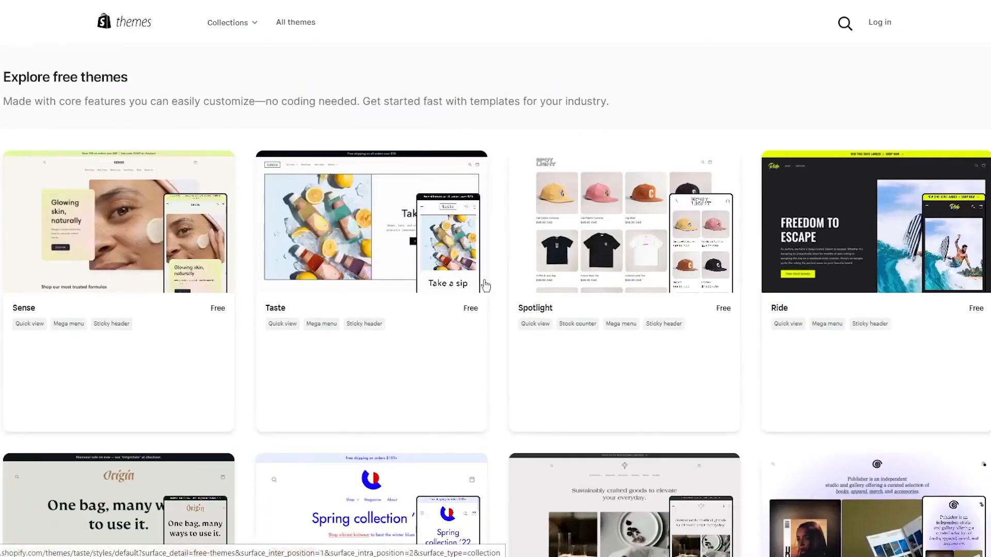
pyautogui.scroll(-7, 873, 253)
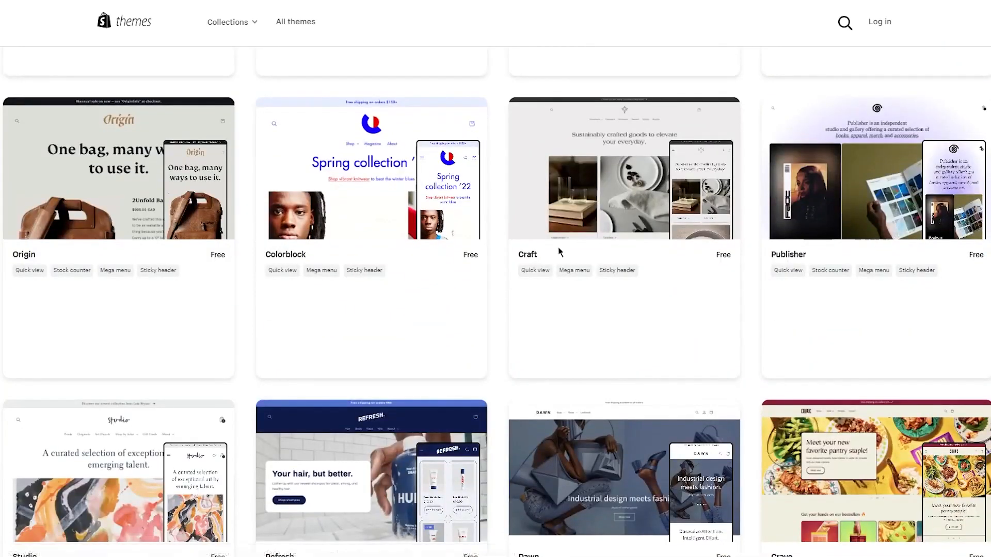
pyautogui.scroll(-1, 34, 259)
pyautogui.scroll(-6, 35, 259)
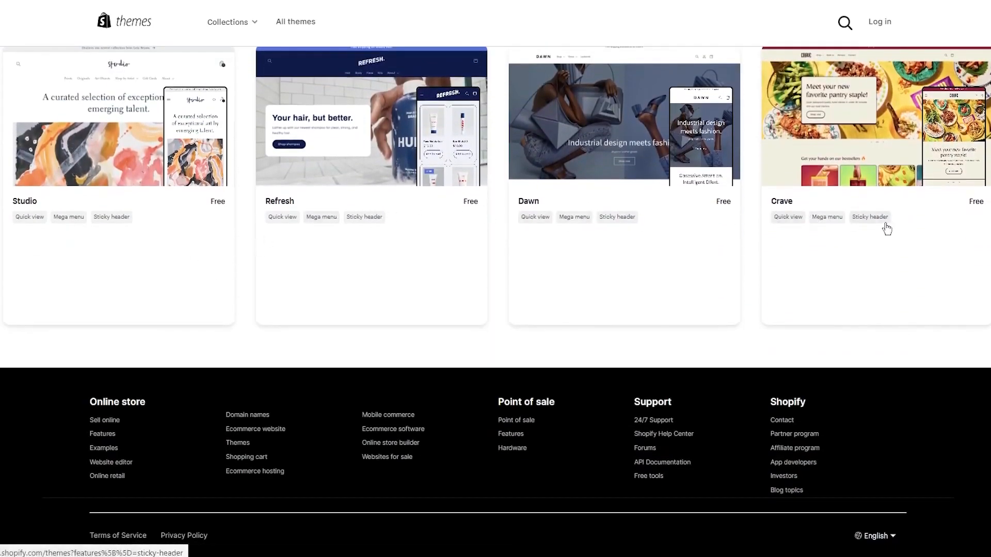
pyautogui.scroll(8, 886, 229)
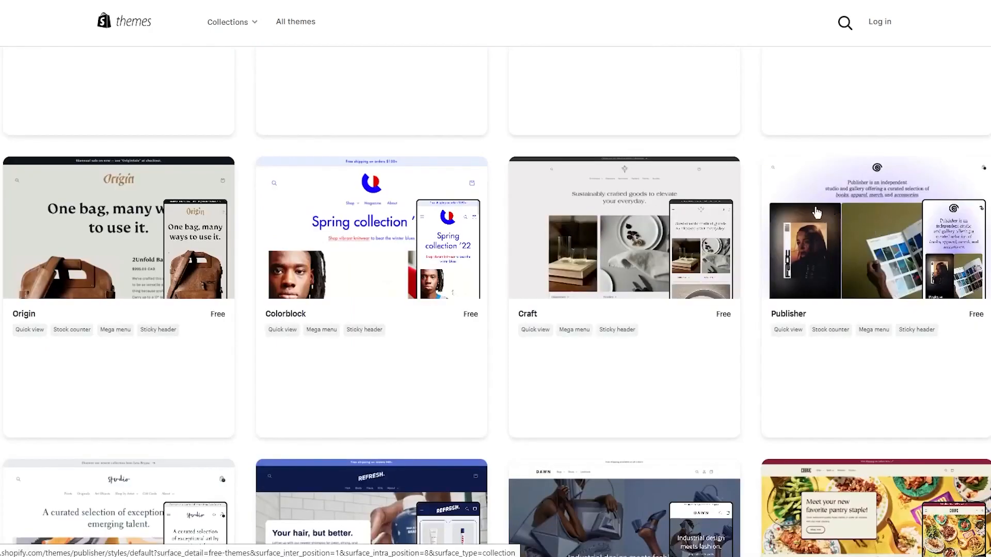
pyautogui.scroll(5, 654, 202)
pyautogui.scroll(2, 730, 278)
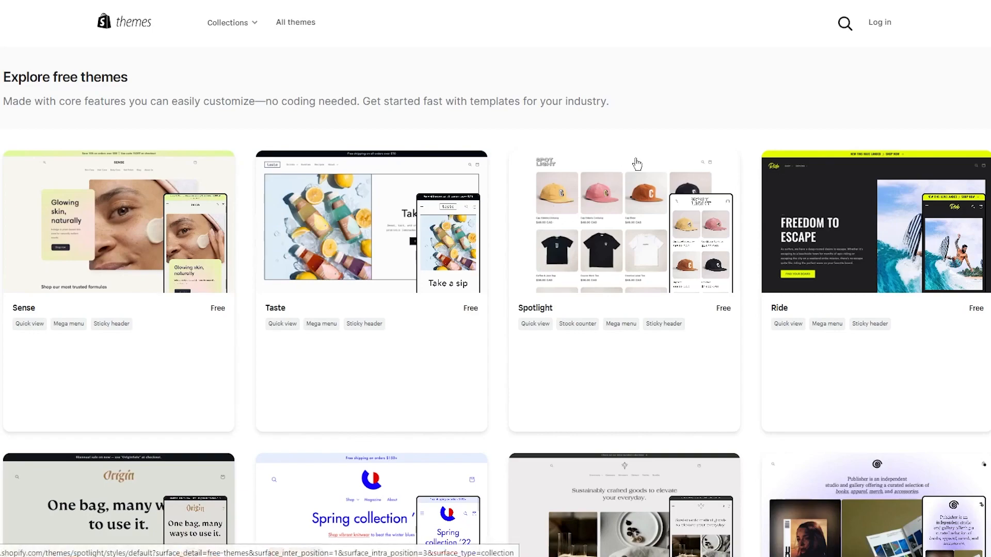
# Open the Ride theme's page in the Theme Store, review its design highlights and launch its demo store
pyautogui.click(829, 201)
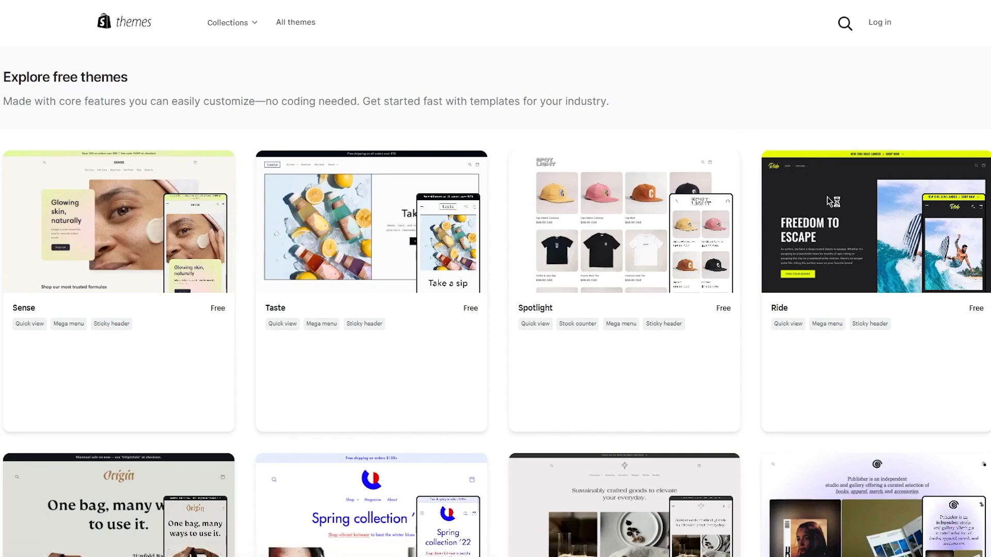
pyautogui.scroll(-5, 353, 201)
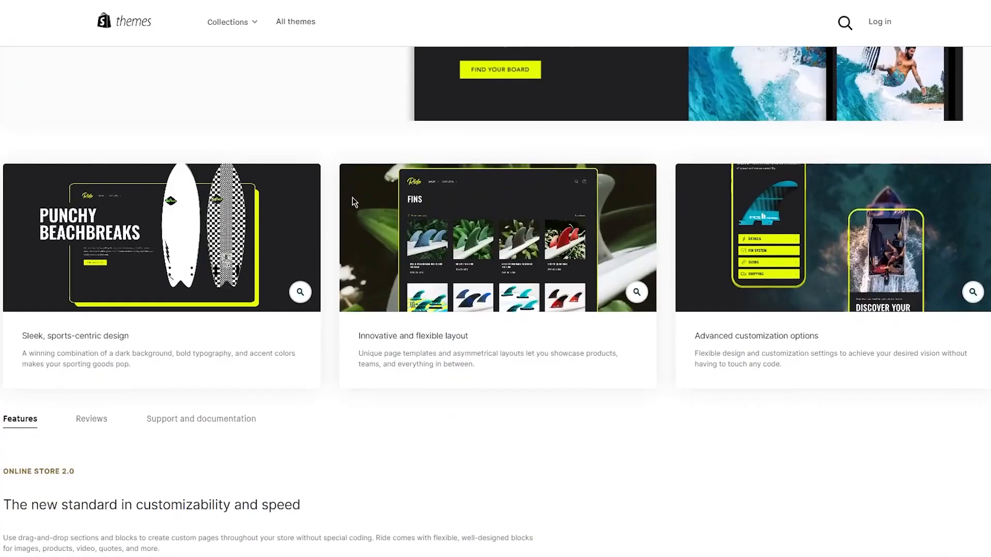
pyautogui.scroll(1, 343, 232)
pyautogui.scroll(3, 343, 233)
pyautogui.click(158, 200)
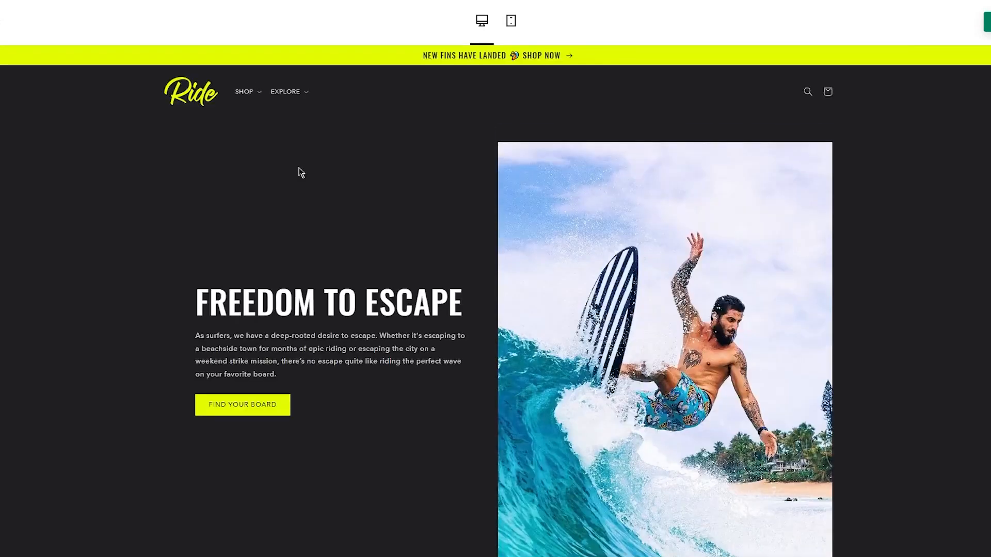
# Examine the Ride demo store's home page in desktop view, from the hero image to the footer
pyautogui.scroll(-10, 471, 254)
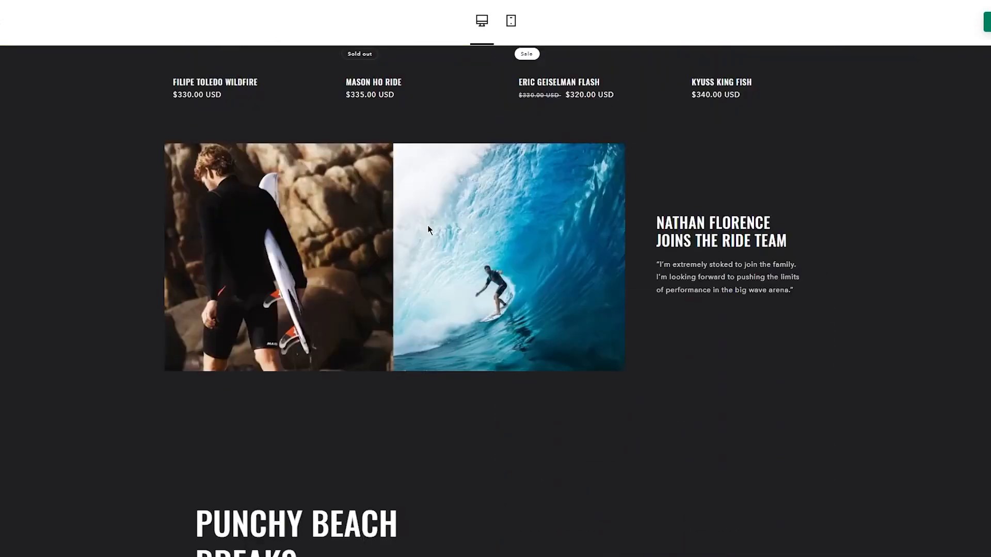
pyautogui.scroll(5, 427, 225)
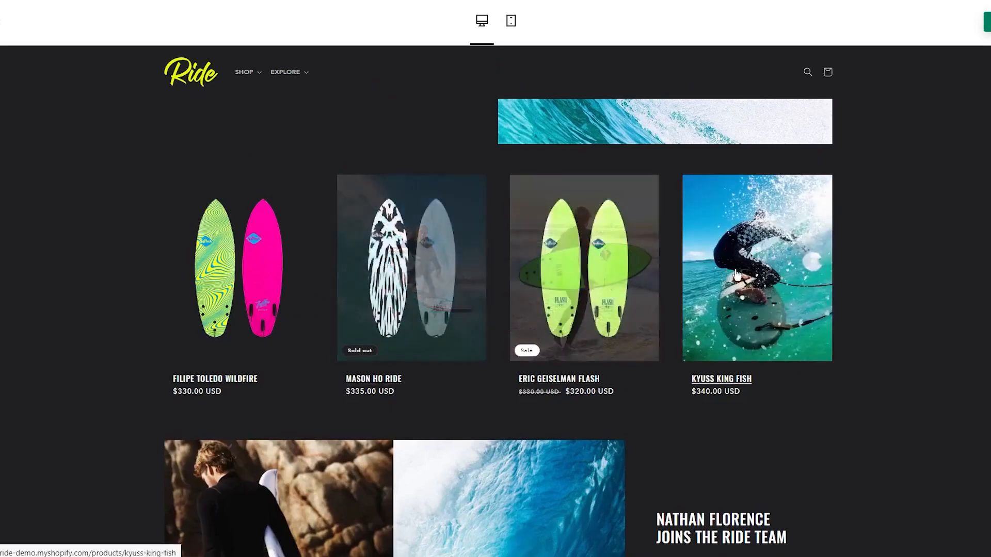
pyautogui.scroll(-20, 308, 224)
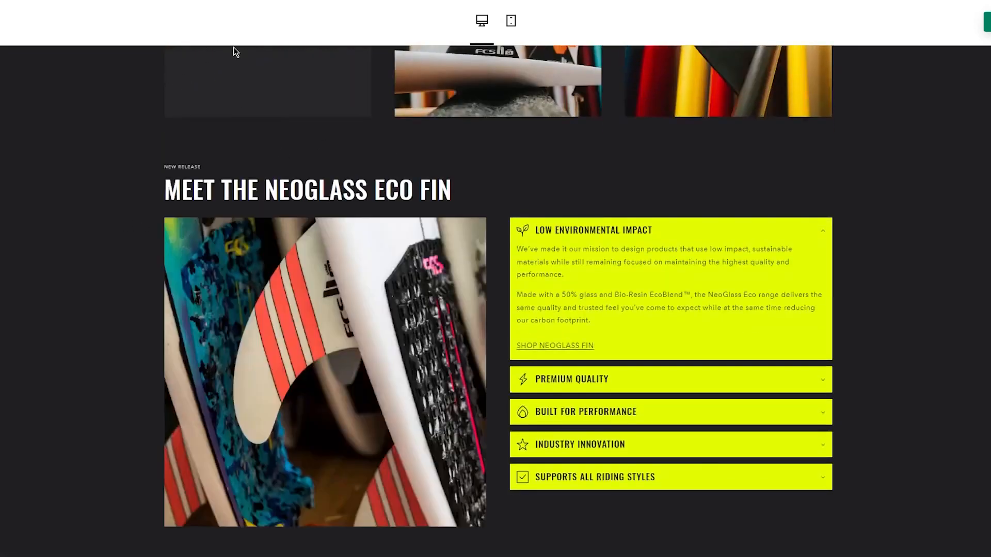
pyautogui.scroll(15, 277, 109)
pyautogui.scroll(5, 387, 136)
pyautogui.scroll(-20, 533, 225)
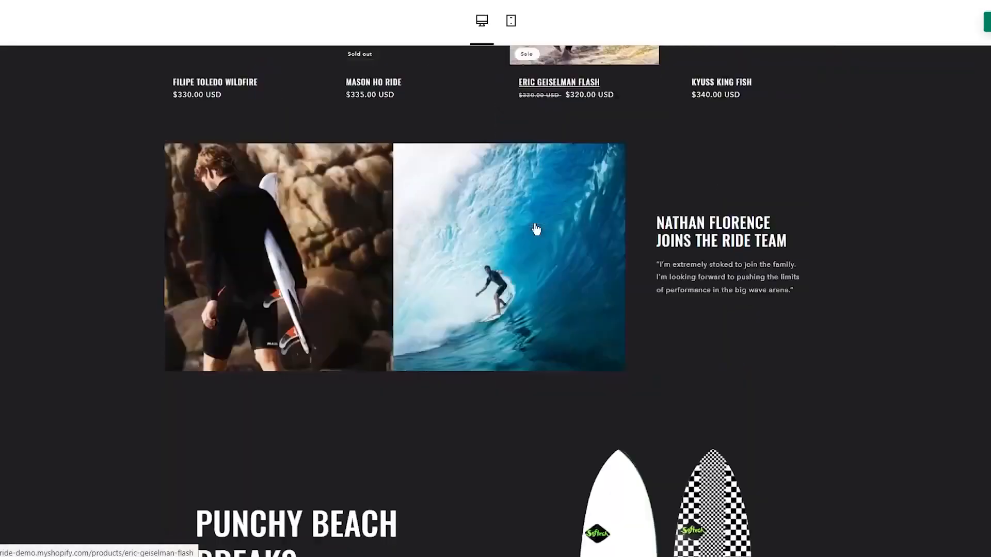
pyautogui.scroll(-5, 533, 226)
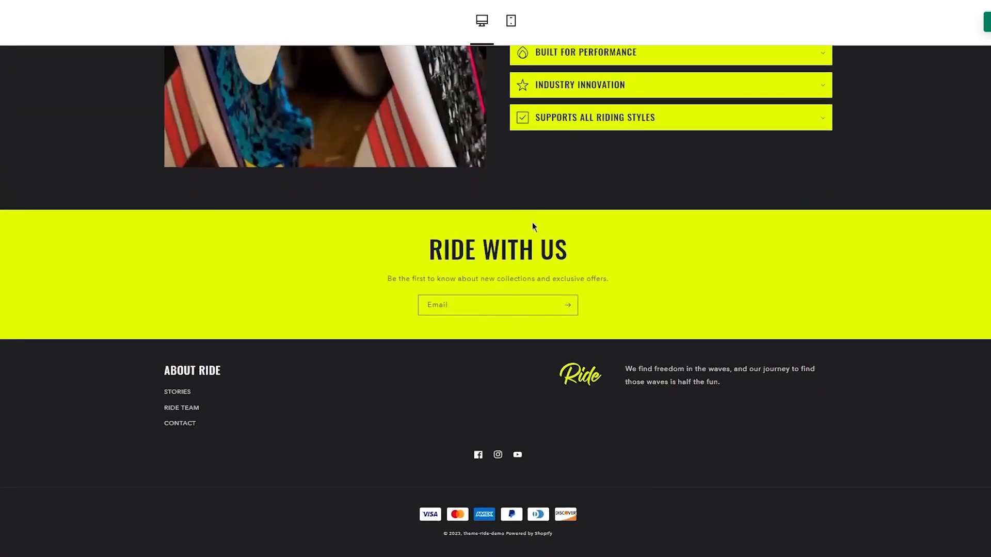
pyautogui.scroll(5, 710, 226)
pyautogui.scroll(20, 709, 226)
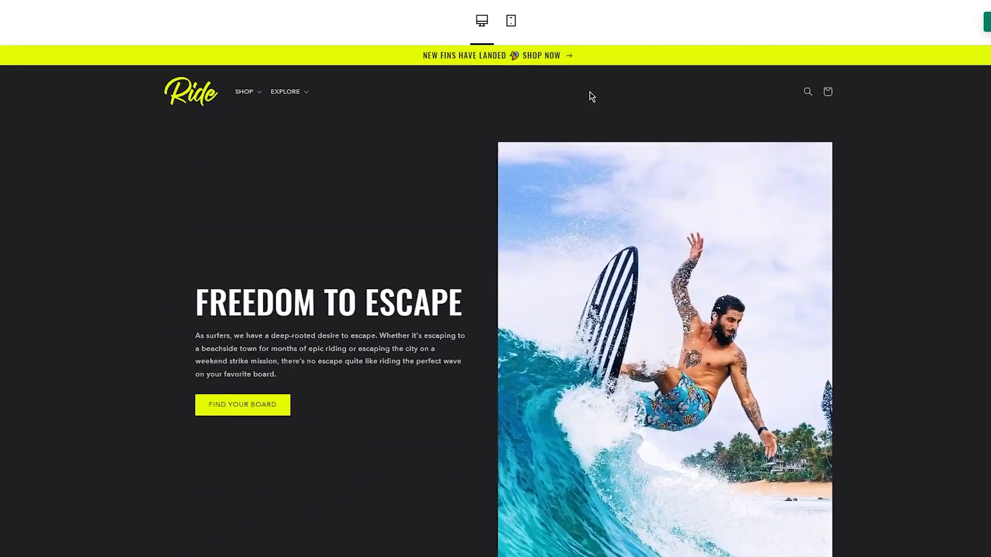
# Preview the Ride demo in mobile view down to its footer and return to the desktop view
pyautogui.click(511, 20)
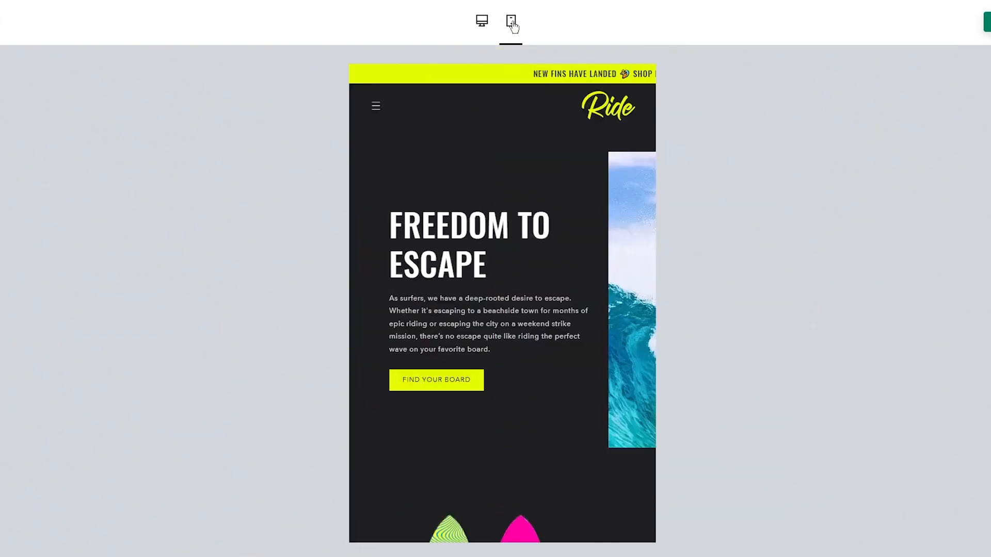
pyautogui.scroll(-5, 537, 205)
pyautogui.scroll(-20, 537, 205)
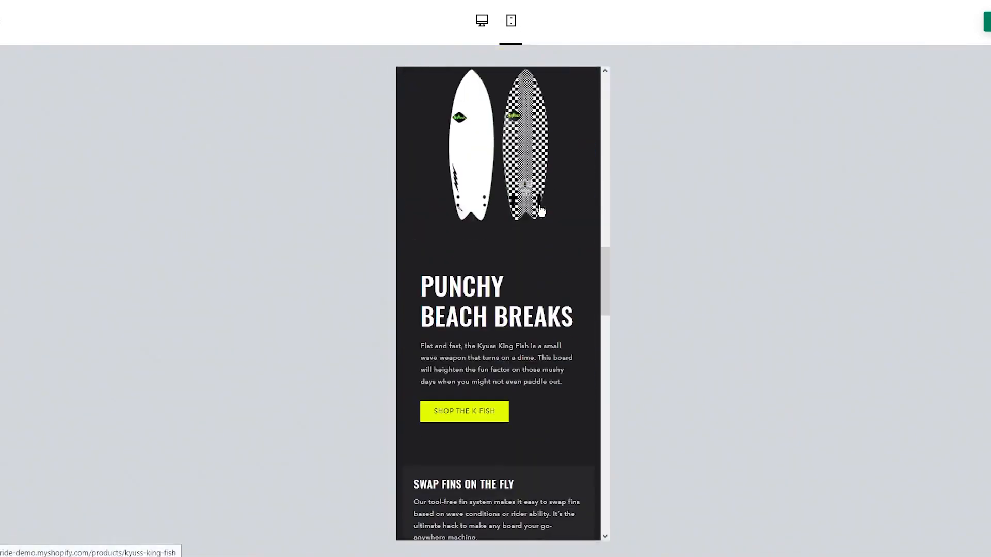
pyautogui.scroll(-10, 541, 209)
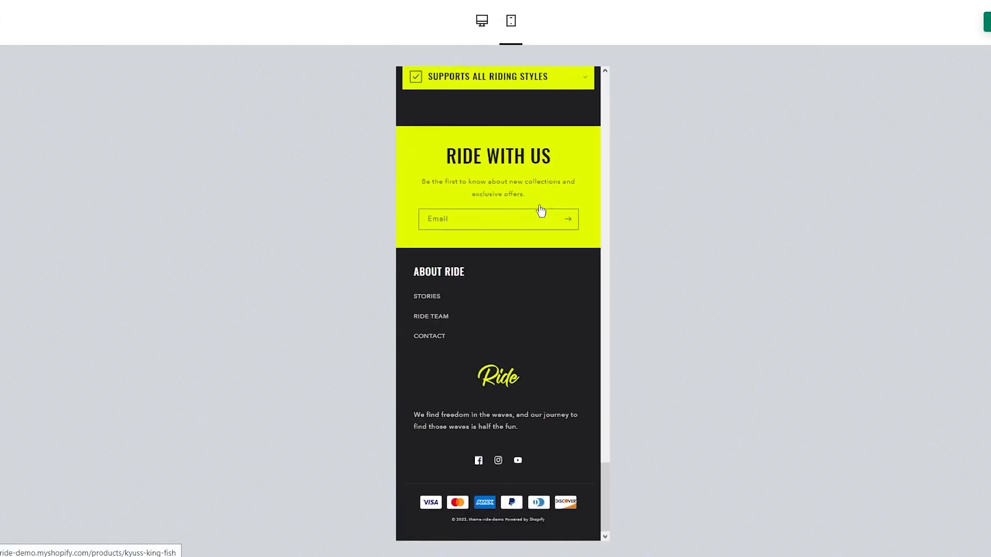
pyautogui.scroll(15, 540, 211)
pyautogui.scroll(10, 540, 211)
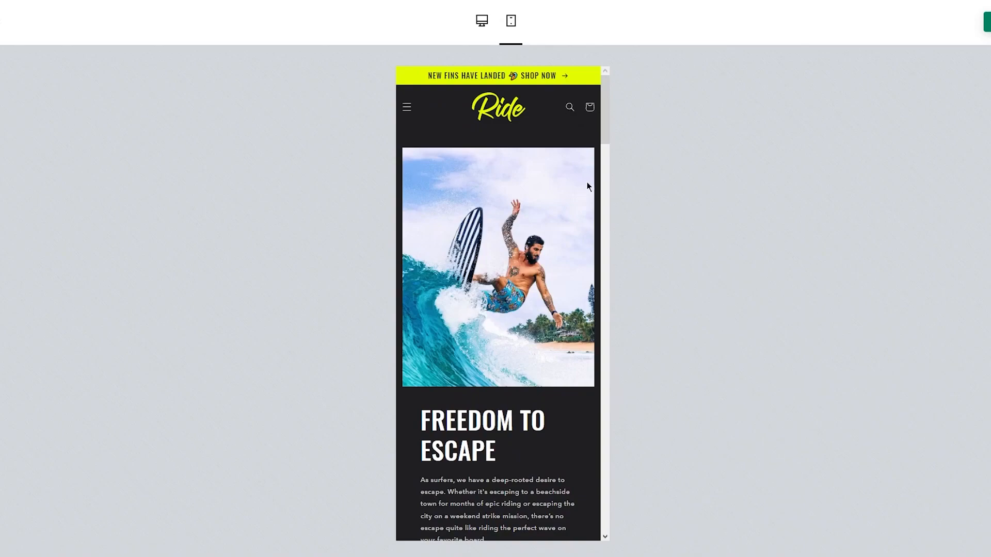
pyautogui.click(482, 22)
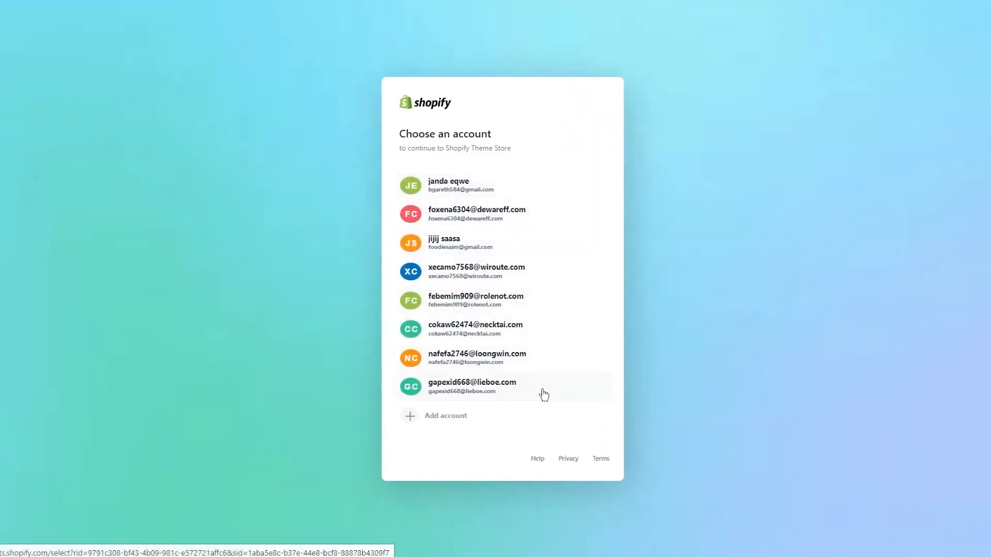
# Sign in to the Theme Store with the store's account and add the Ride theme to the theme library
pyautogui.click(544, 395)
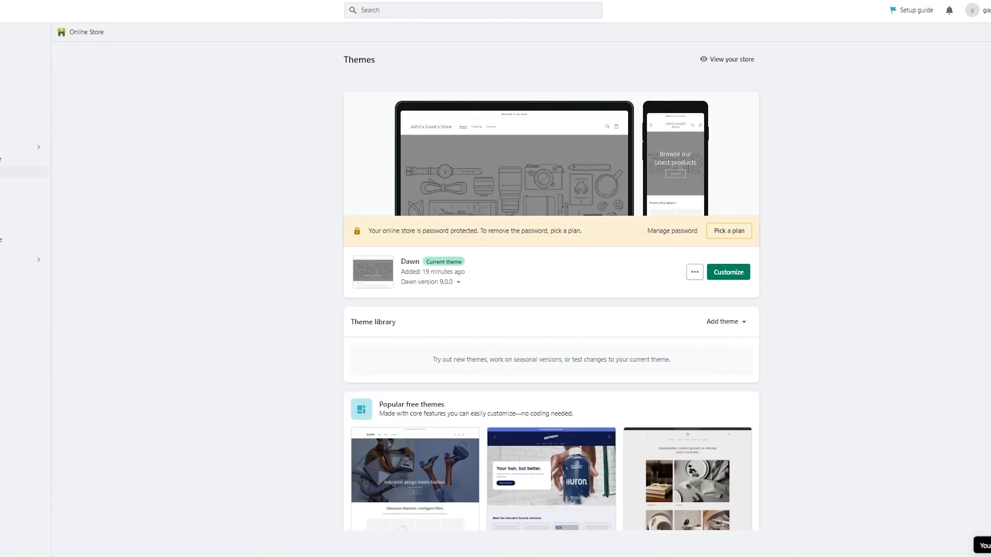
pyautogui.click(489, 136)
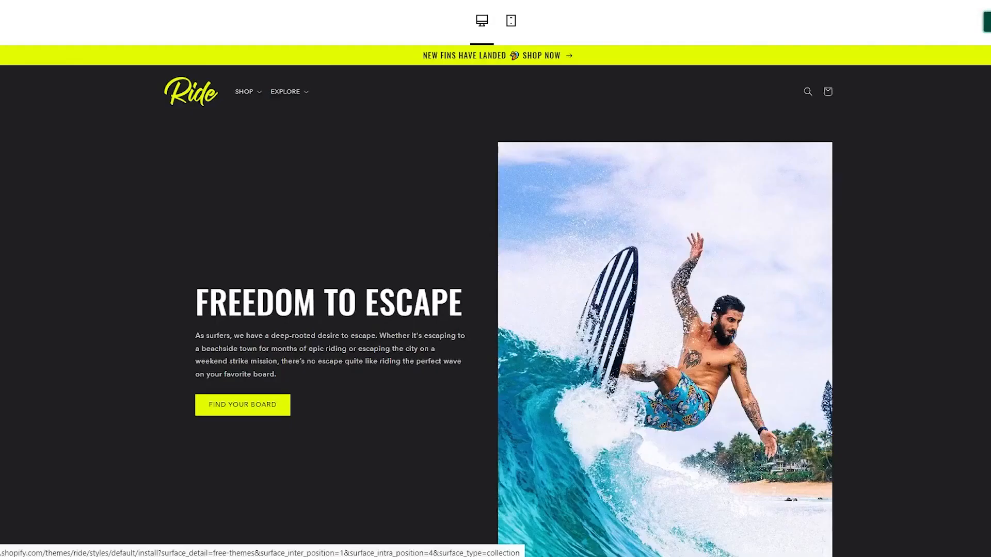
pyautogui.click(986, 22)
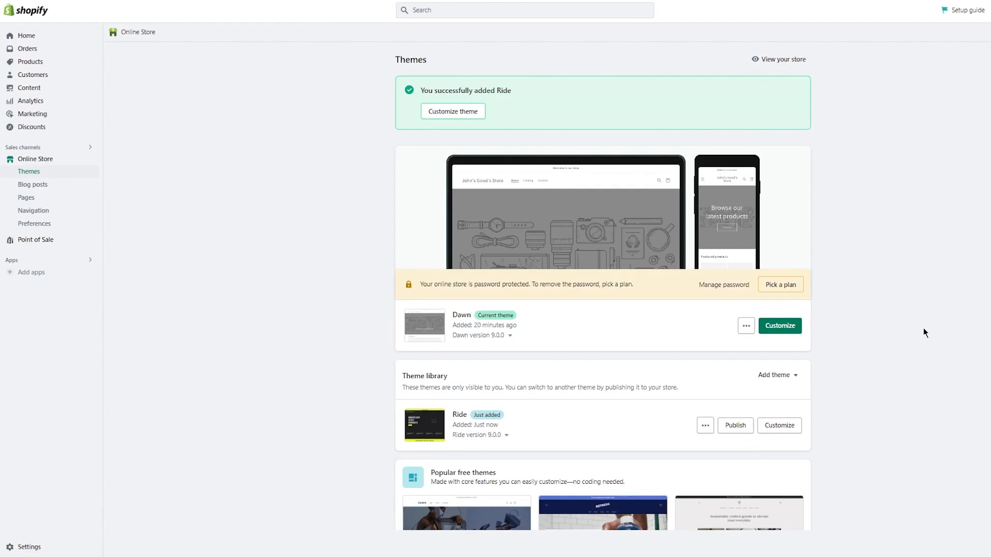
# Open the Ride theme for customization and look over its home page sections
pyautogui.click(766, 429)
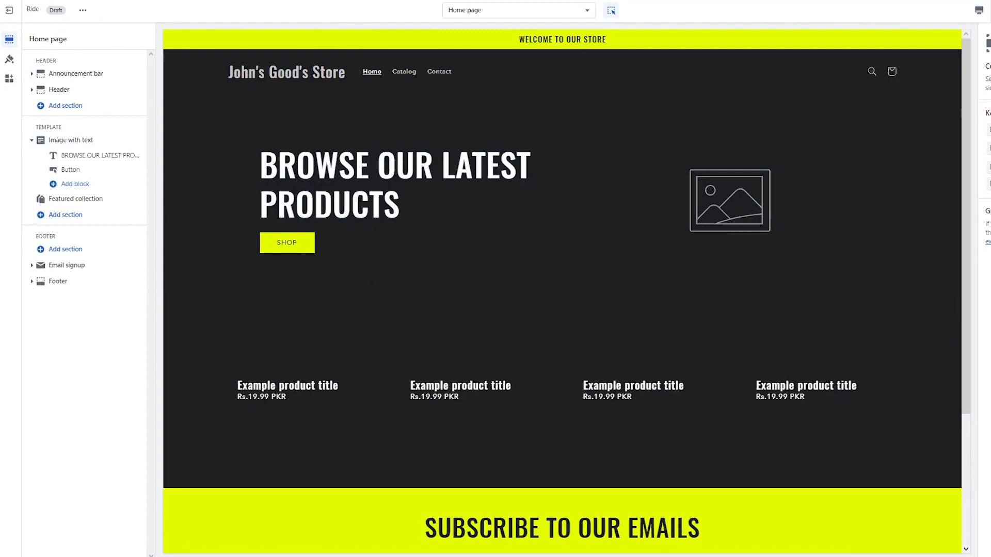
pyautogui.scroll(-3, 834, 234)
pyautogui.scroll(3, 710, 239)
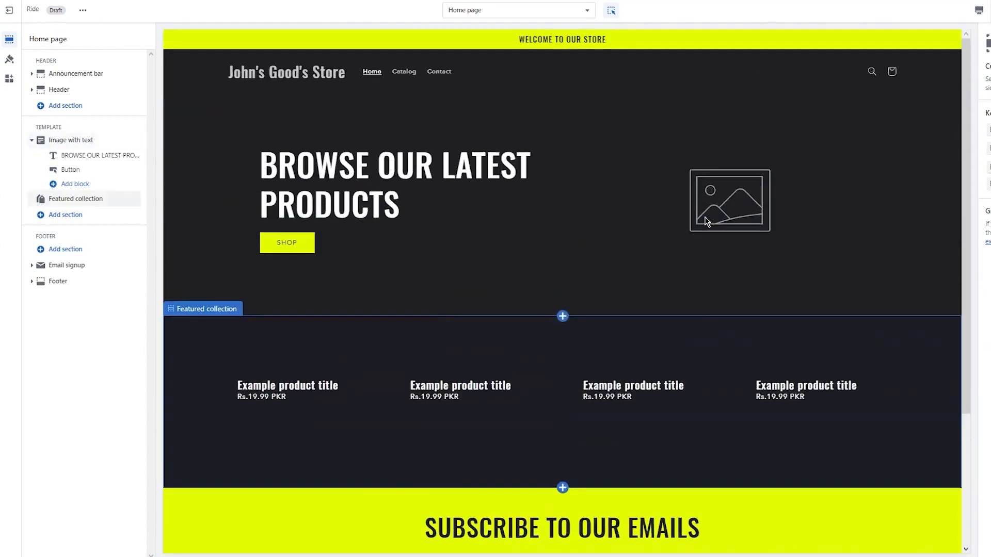
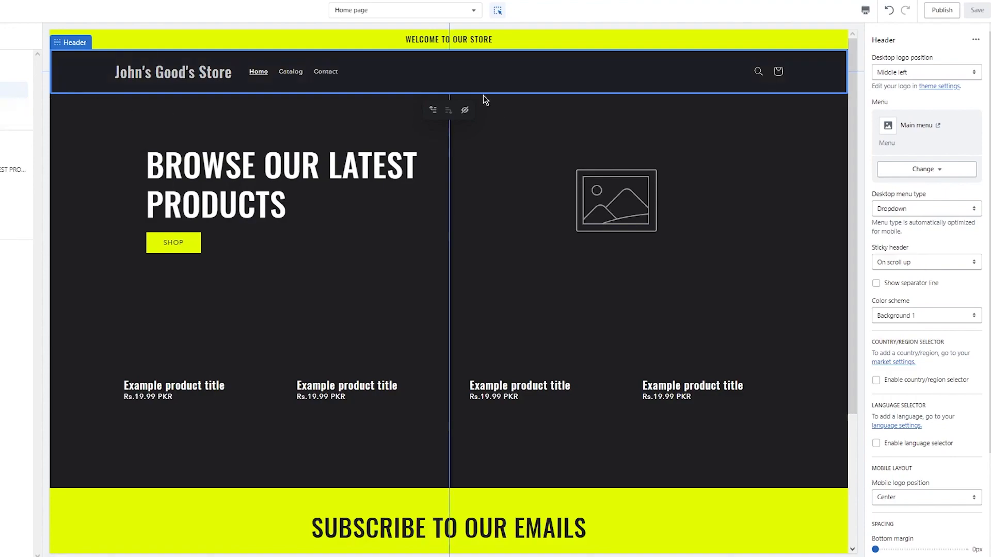
# Check the header section's main menu and the options for changing or removing it
pyautogui.click(902, 131)
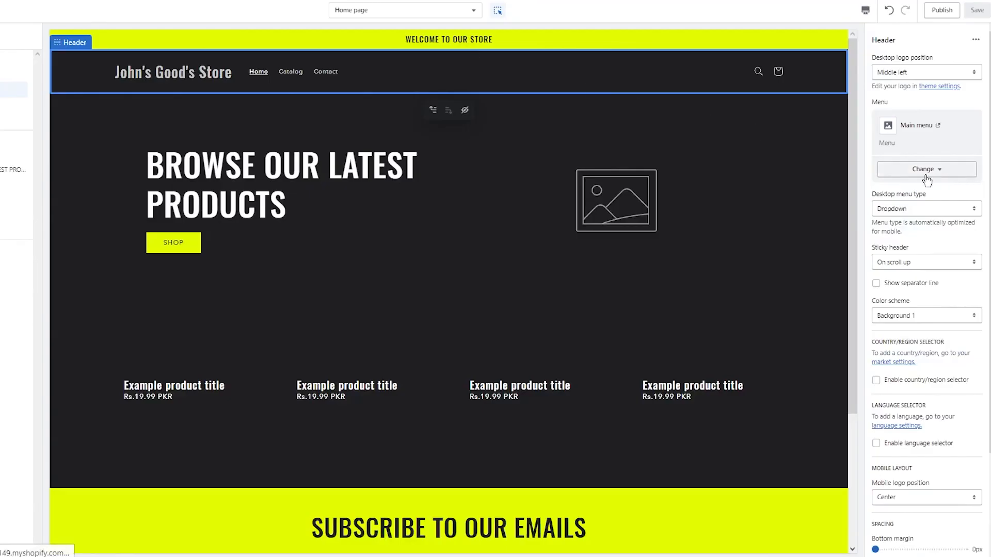
pyautogui.click(924, 171)
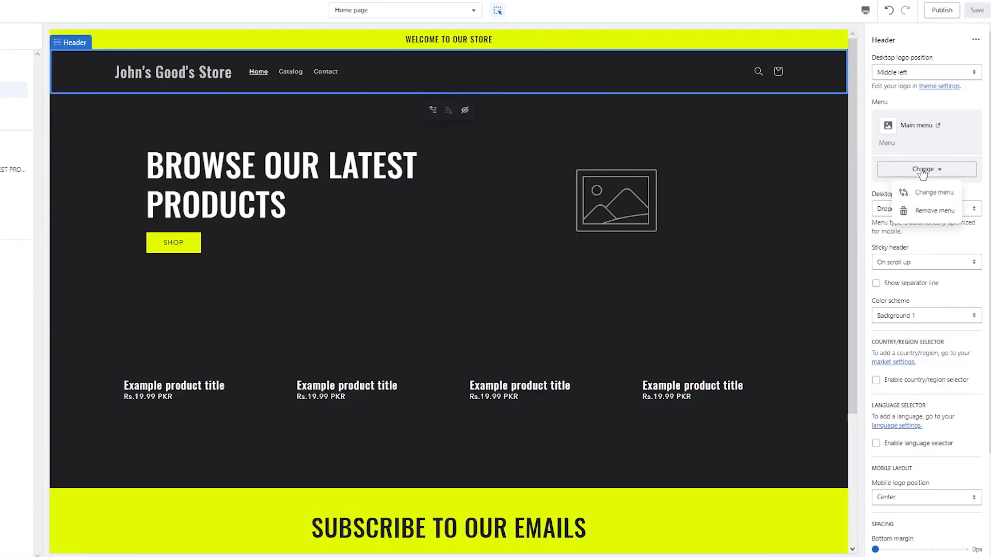
pyautogui.click(923, 171)
# Upload the desktop computer photo ending in 6476808 and set it as the logo in the header's theme settings
pyautogui.scroll(-3, 932, 172)
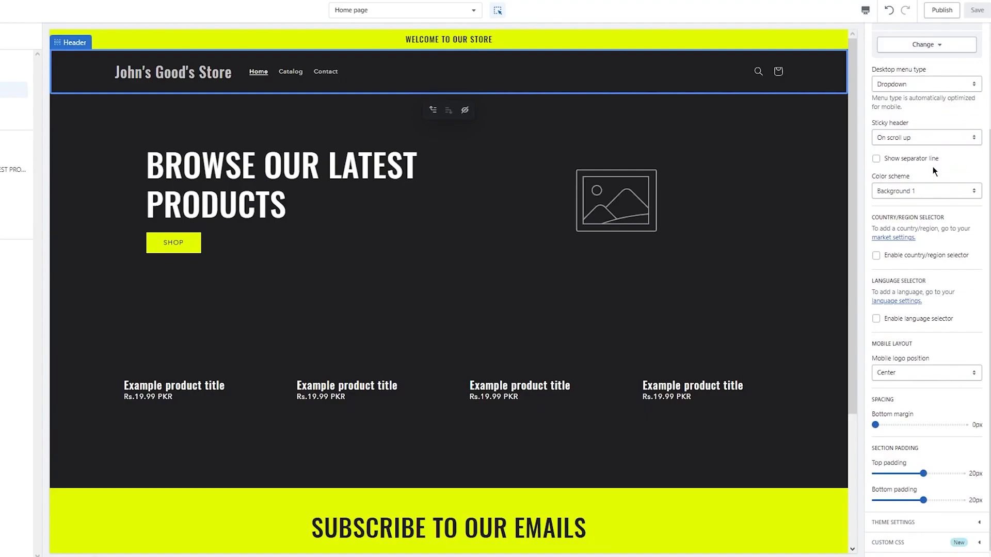
pyautogui.click(932, 523)
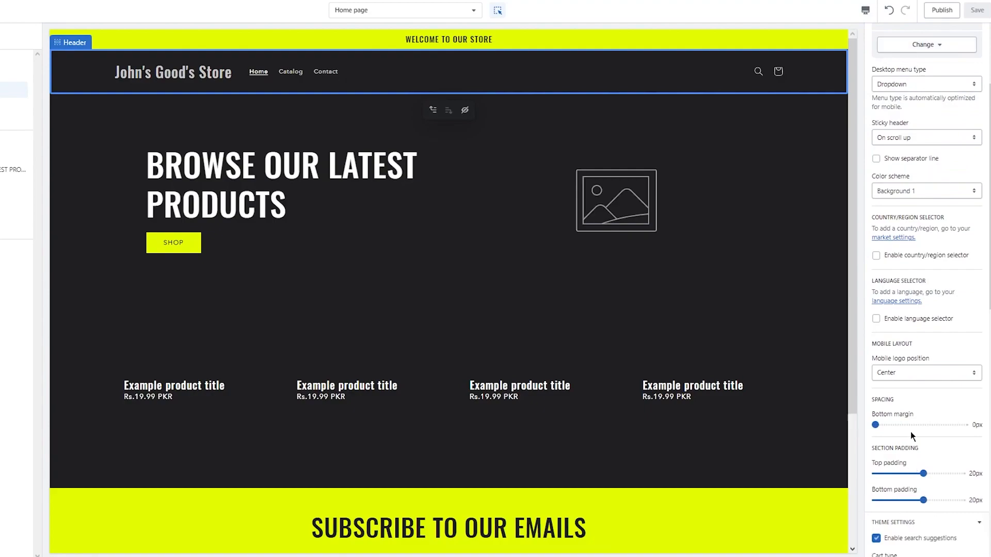
pyautogui.scroll(-5, 912, 434)
pyautogui.scroll(-5, 912, 434)
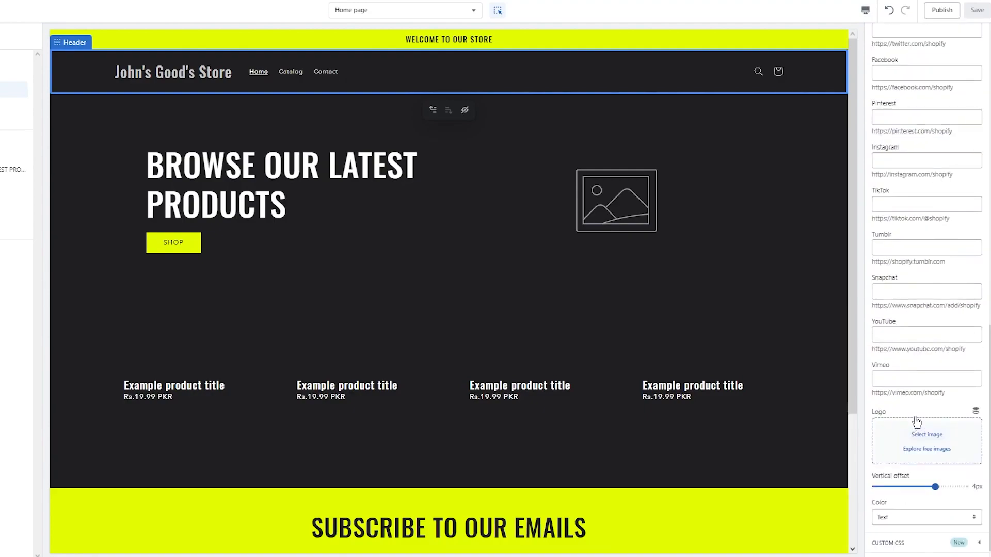
pyautogui.click(941, 436)
pyautogui.click(444, 360)
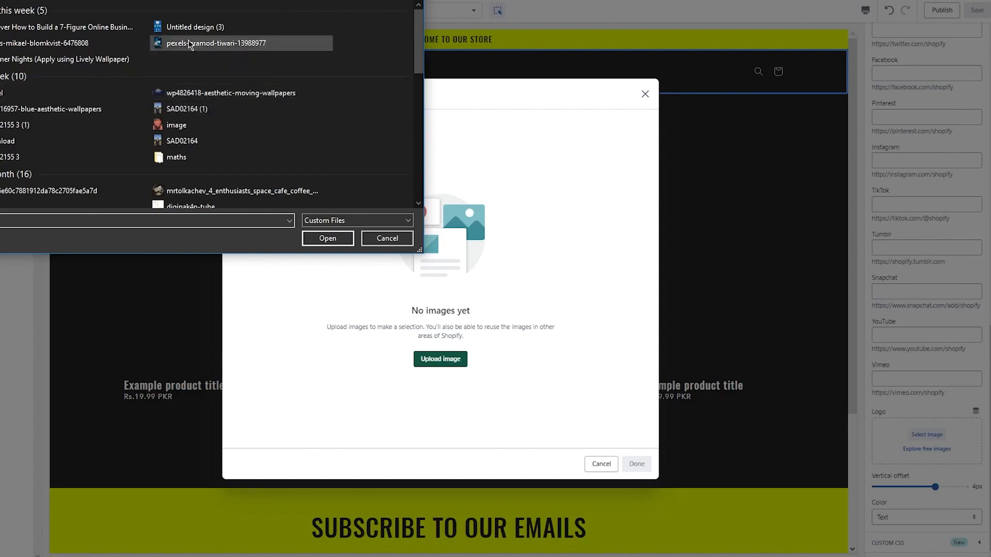
pyautogui.doubleClick(83, 44)
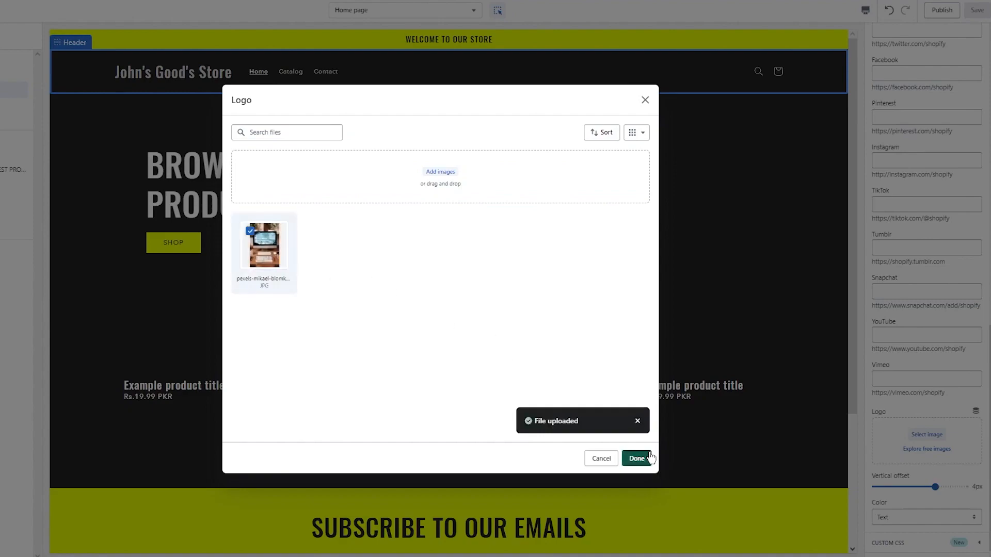
pyautogui.click(637, 459)
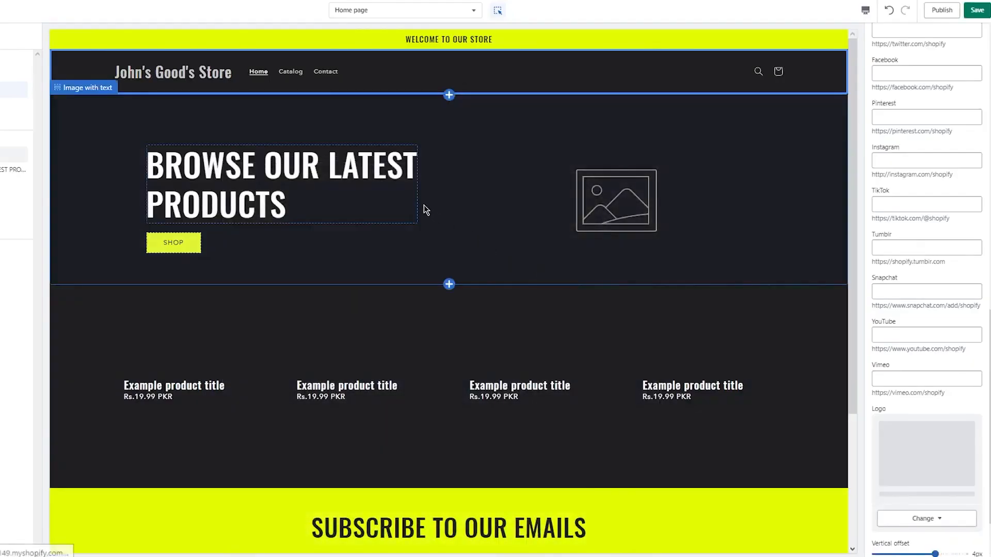
# Set the desktop logo width to 50px and the logo's vertical offset to -2px
pyautogui.scroll(-2, 953, 267)
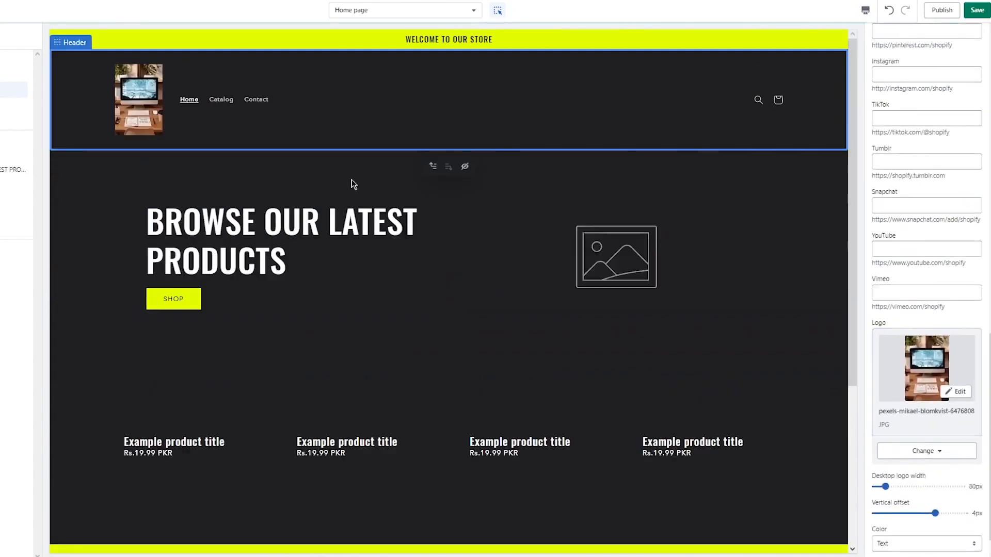
pyautogui.scroll(-1, 954, 490)
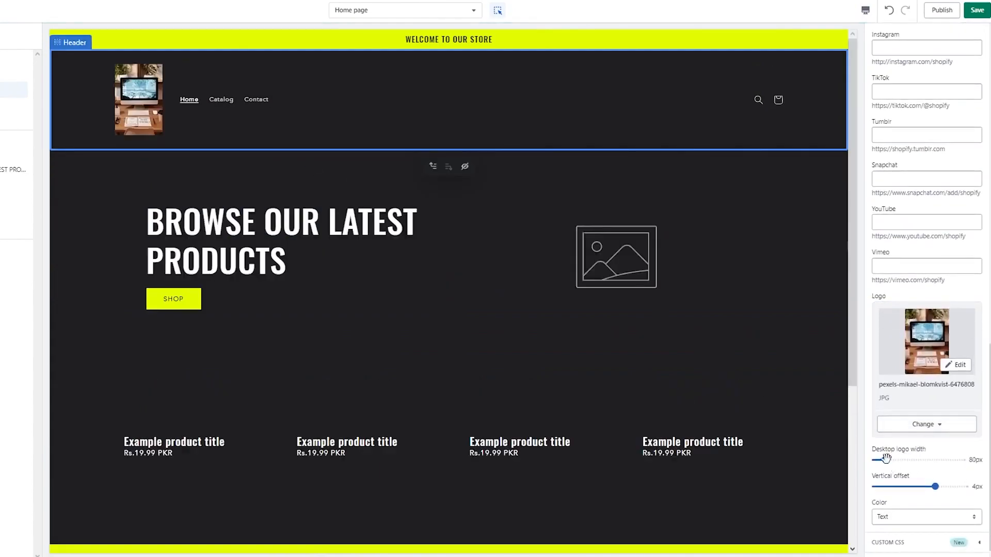
pyautogui.moveTo(886, 460); pyautogui.dragTo(878, 459)
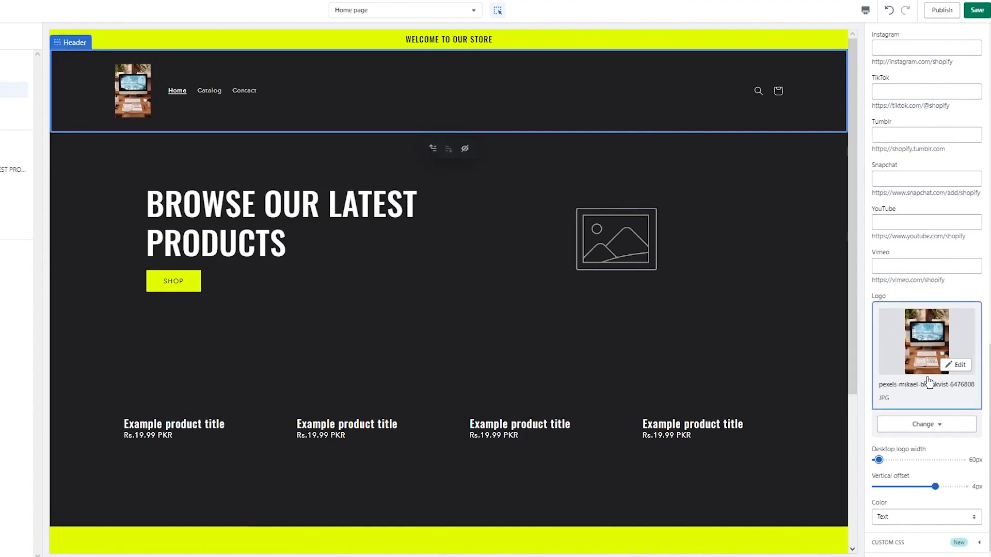
pyautogui.moveTo(939, 488); pyautogui.dragTo(912, 490)
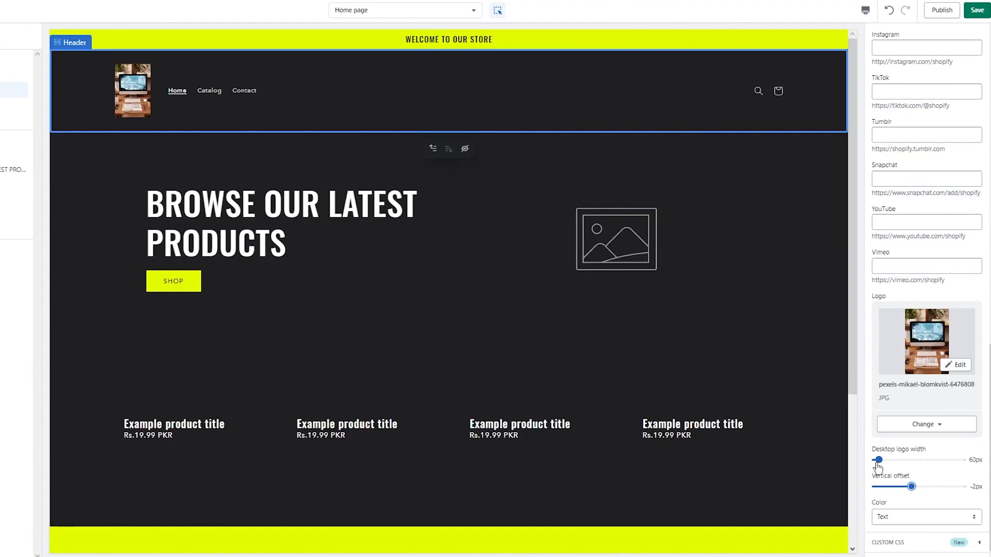
pyautogui.moveTo(879, 460); pyautogui.dragTo(875, 460)
pyautogui.click(918, 513)
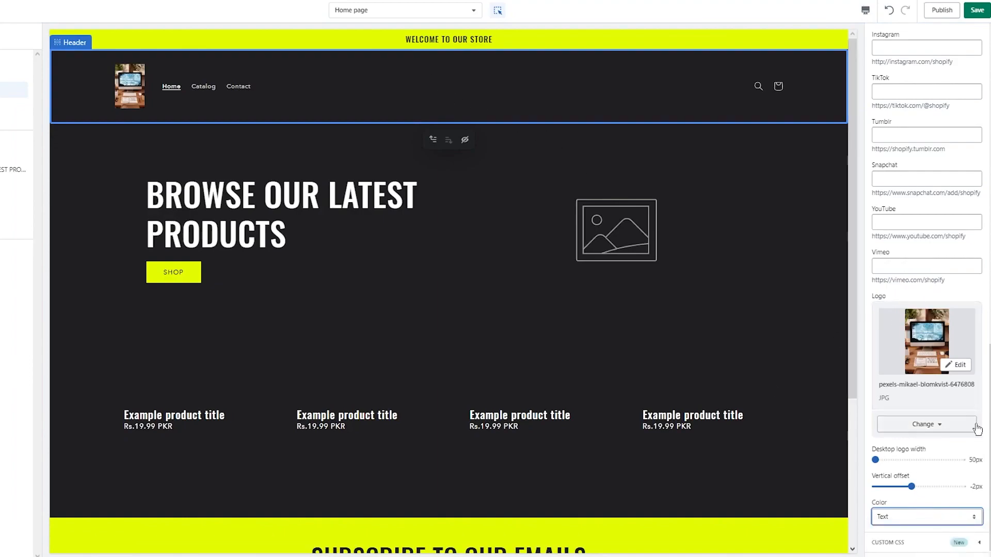
# Expand the header's custom CSS and look through its social media, spacing and menu settings
pyautogui.click(967, 545)
pyautogui.scroll(-2, 928, 390)
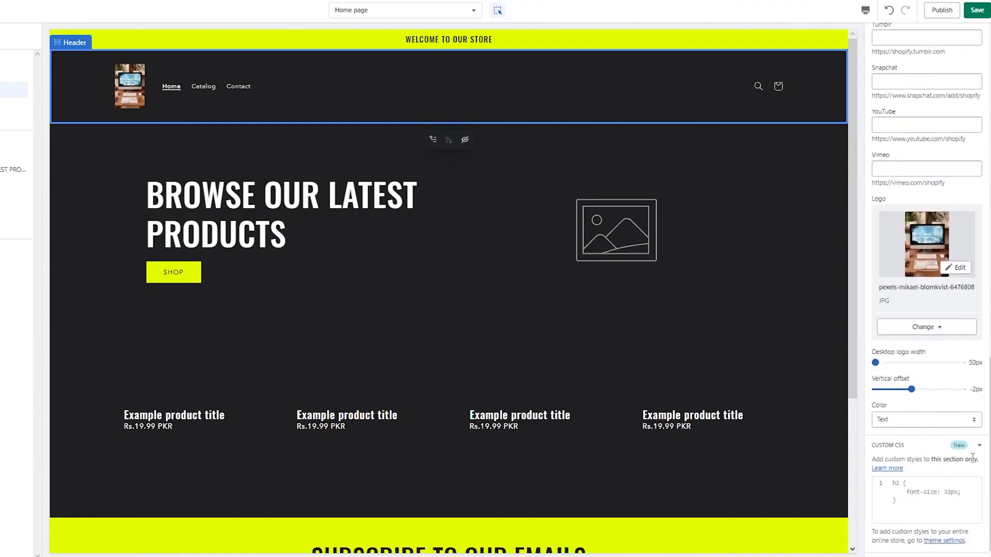
pyautogui.scroll(3, 919, 494)
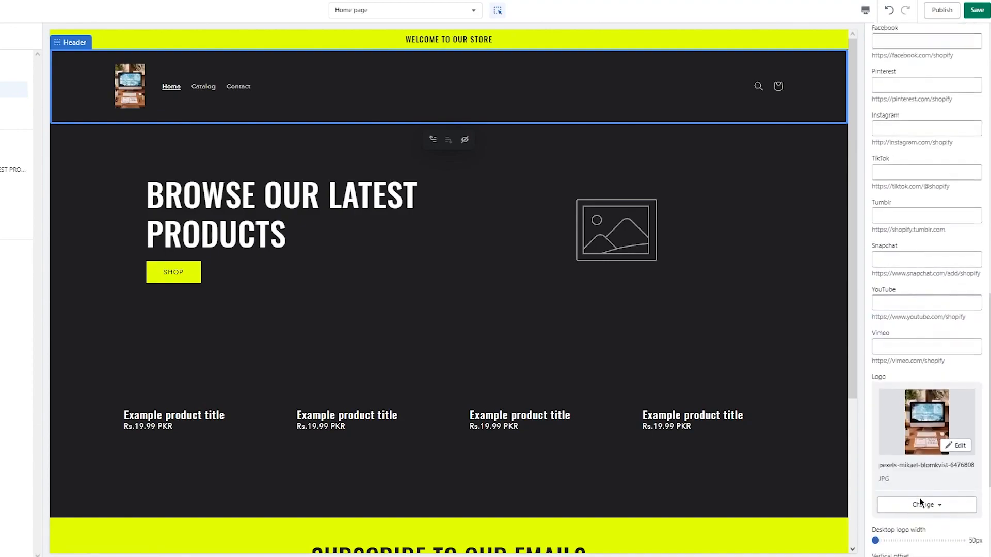
pyautogui.scroll(-3, 920, 504)
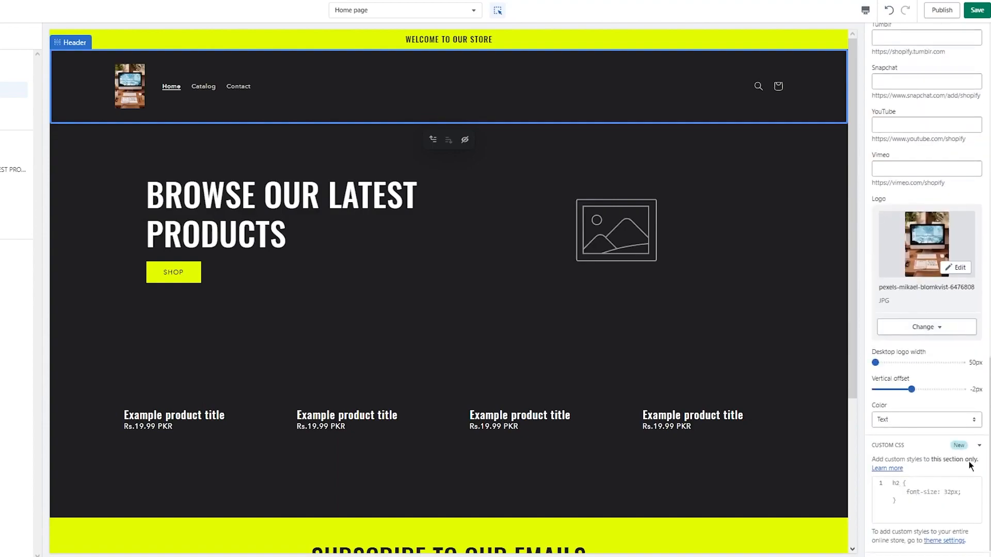
pyautogui.scroll(3, 969, 466)
pyautogui.scroll(3, 931, 431)
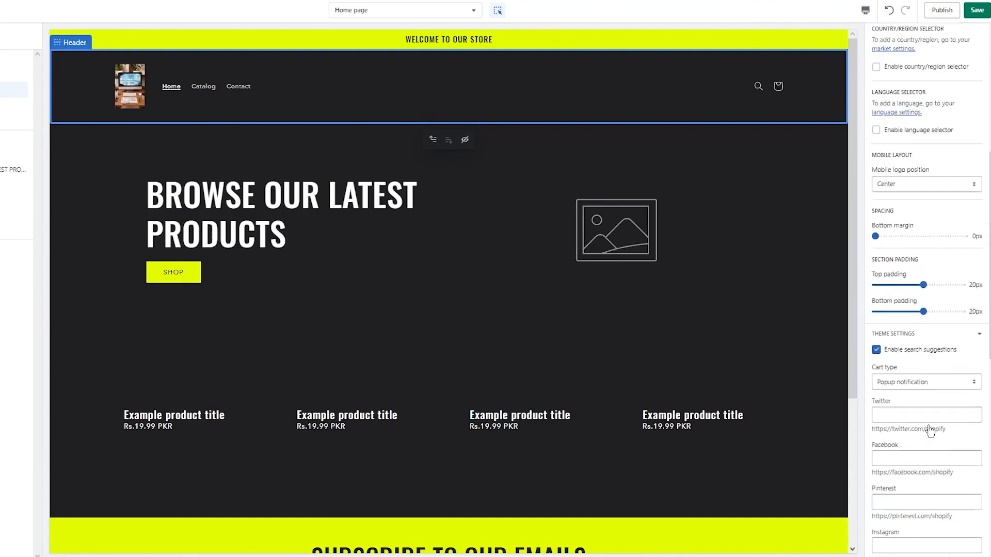
pyautogui.scroll(5, 930, 431)
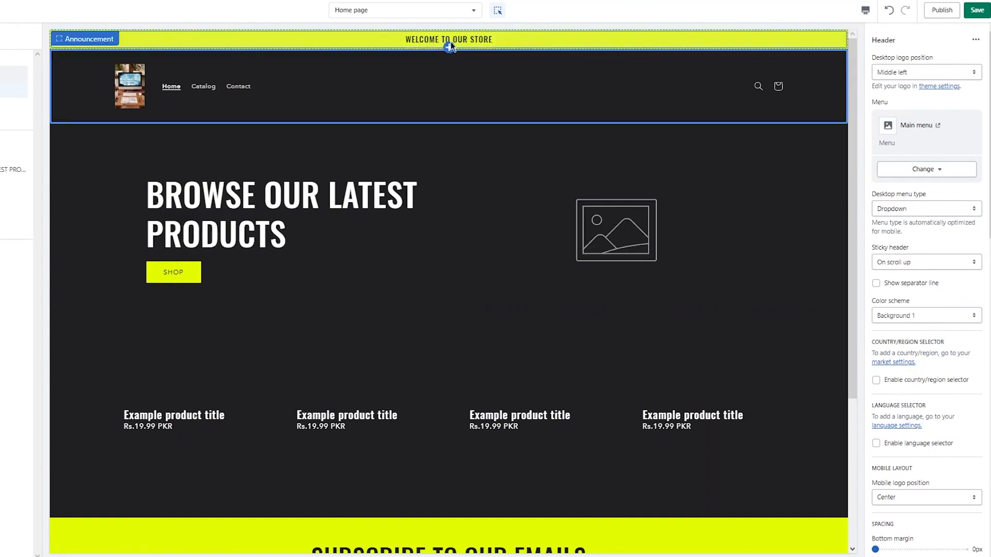
# Change the announcement bar text to "Order Online For In Store Pickup Or Local Delivery"
pyautogui.click(562, 41)
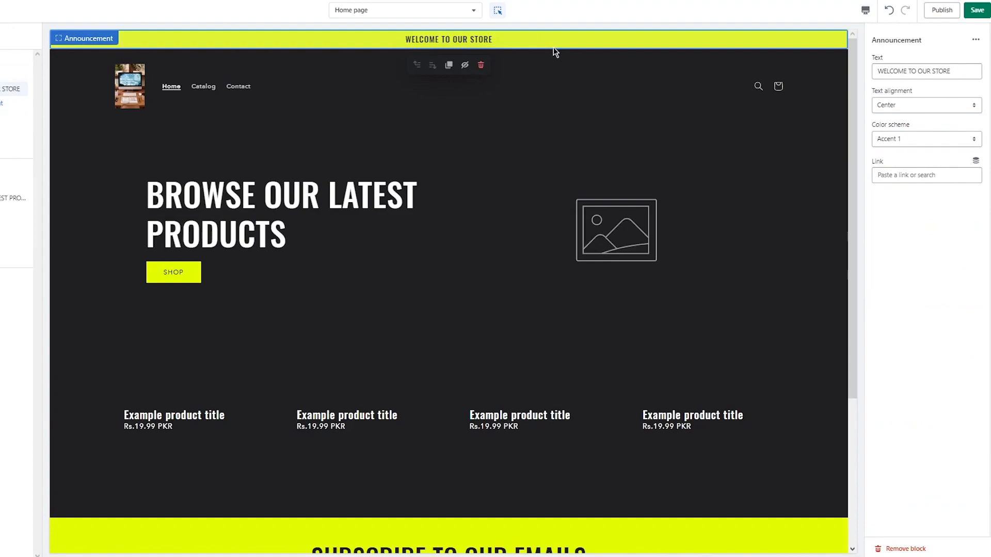
pyautogui.doubleClick(289, 45)
pyautogui.click(290, 43)
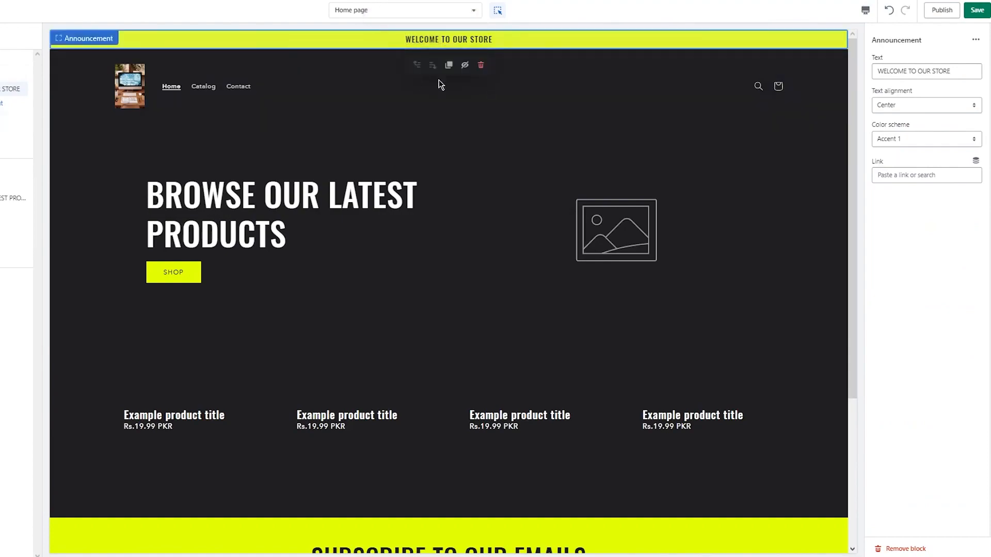
pyautogui.tripleClick(955, 71)
pyautogui.click(972, 75)
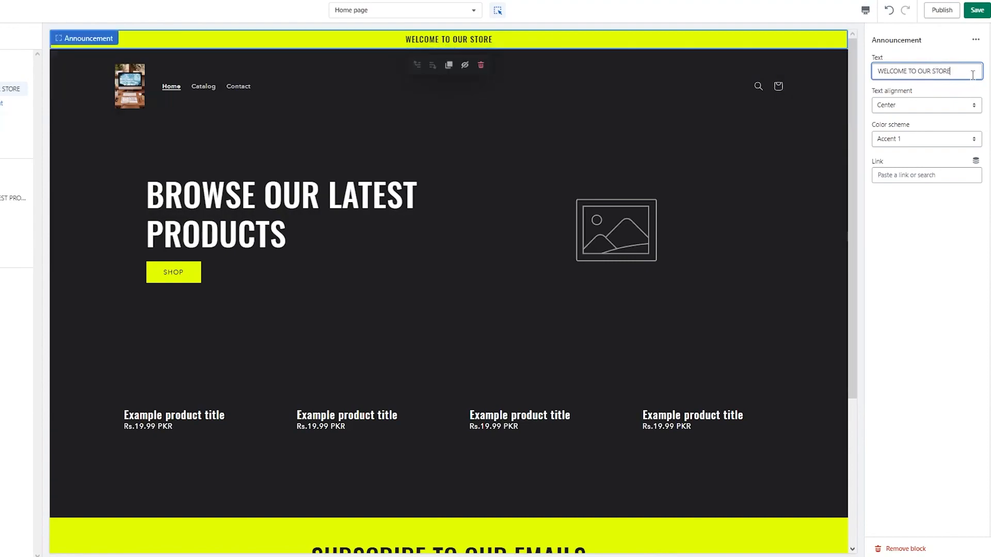
pyautogui.moveTo(973, 74); pyautogui.dragTo(803, 82)
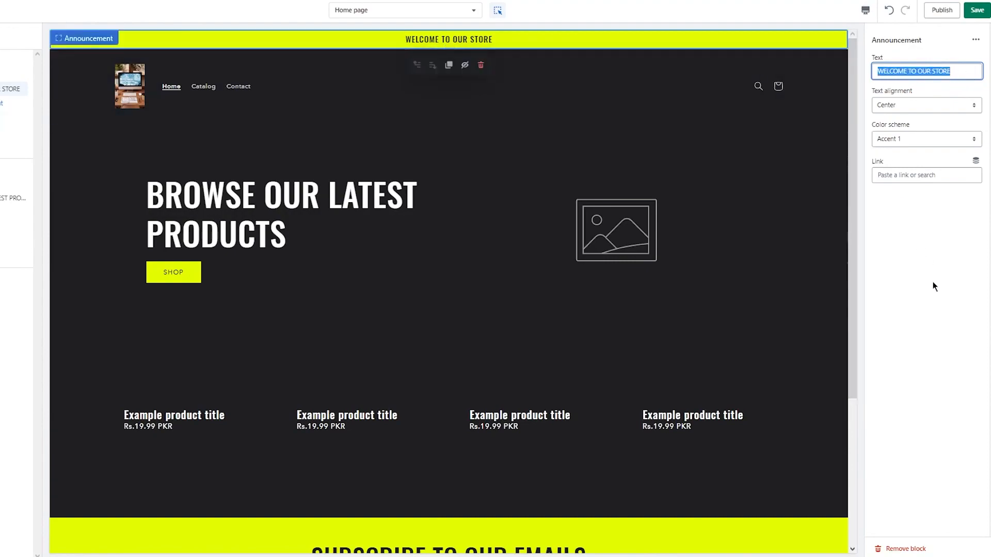
pyautogui.write('Or')
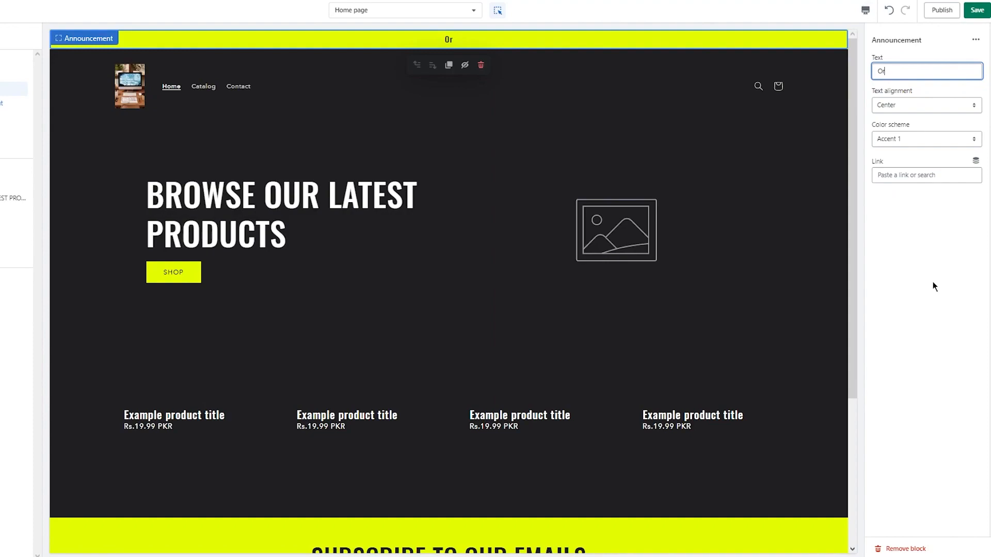
pyautogui.write('der Online For In Store')
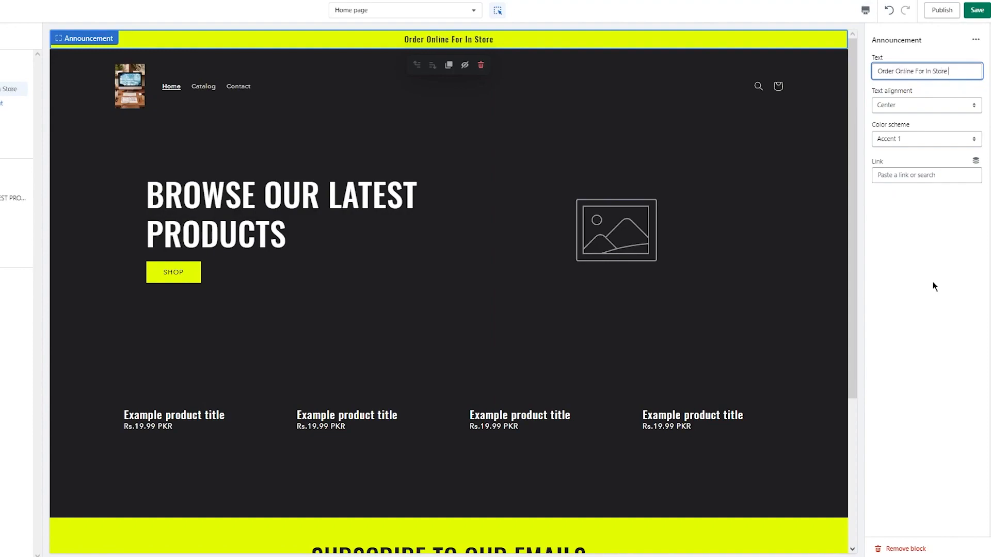
pyautogui.write(' Pickup Or')
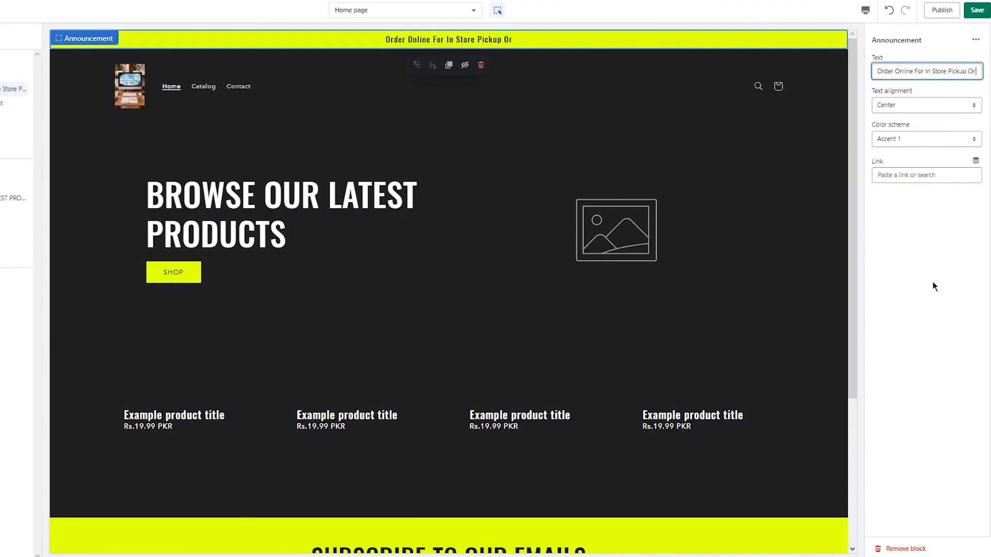
pyautogui.write(' Local Deli')
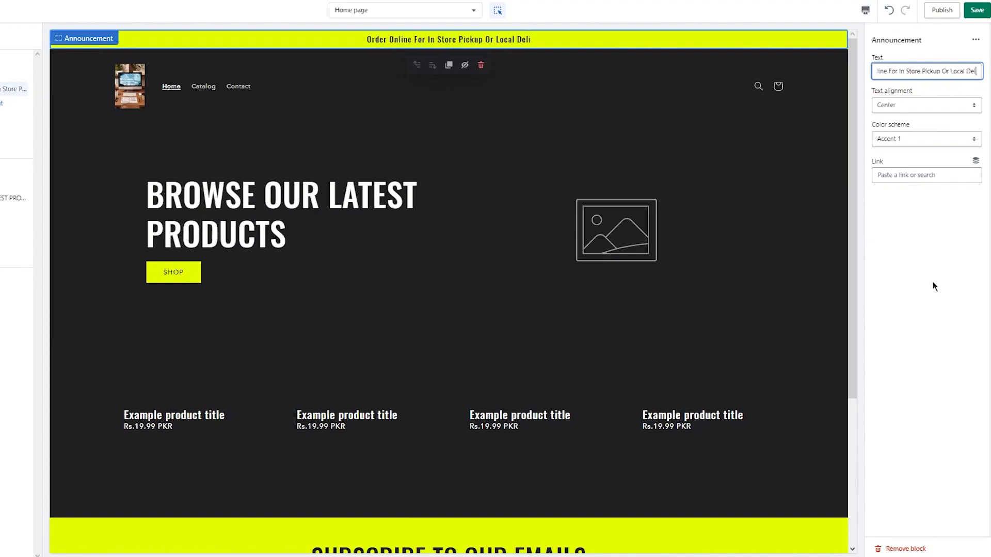
pyautogui.write('very')
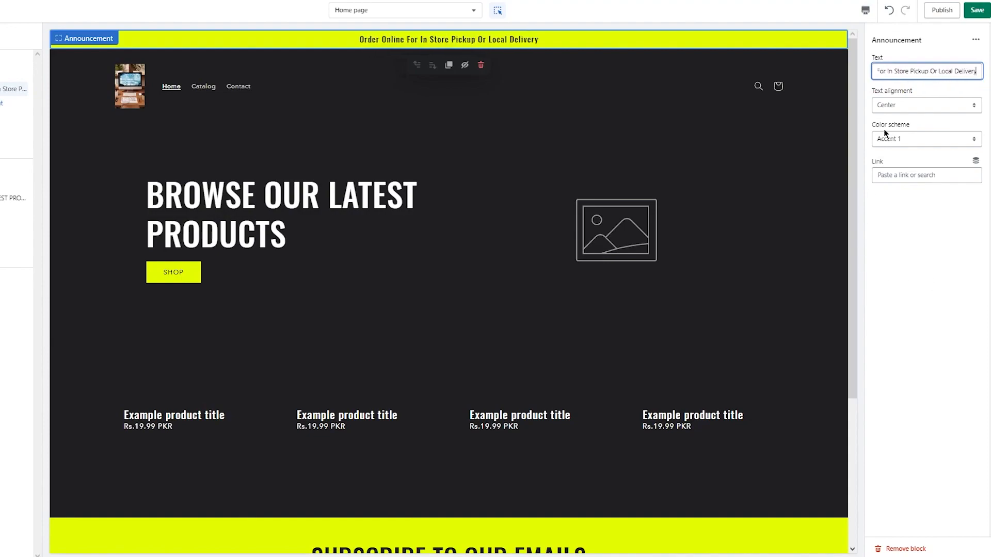
# Try left alignment on the announcement text and return it to Center
pyautogui.click(891, 107)
pyautogui.click(888, 125)
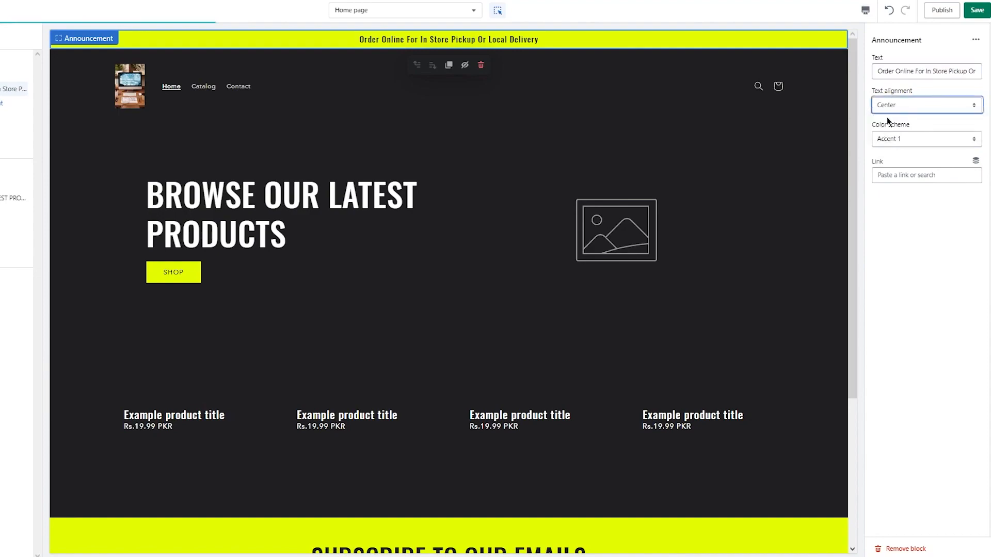
pyautogui.click(889, 109)
pyautogui.click(897, 120)
pyautogui.click(921, 104)
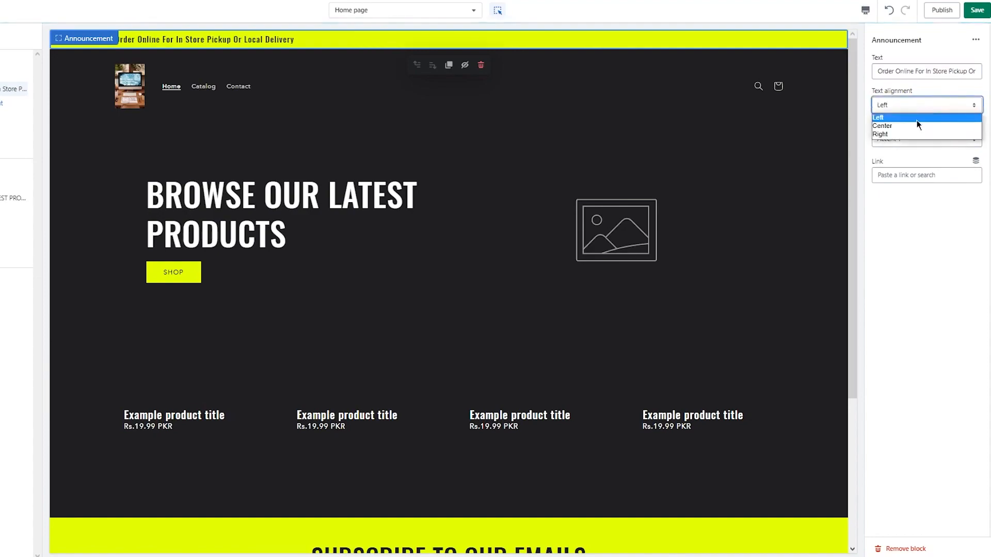
pyautogui.click(917, 119)
pyautogui.press('Down')
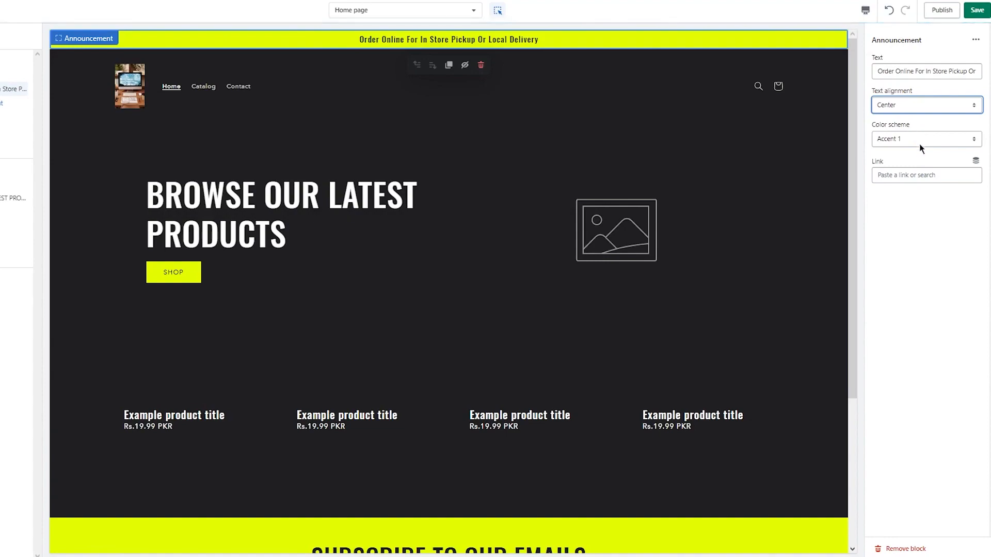
# Try the Accent 2 and Background 1 color schemes on the announcement bar and return it to Accent 1
pyautogui.click(918, 144)
pyautogui.click(917, 161)
pyautogui.click(913, 135)
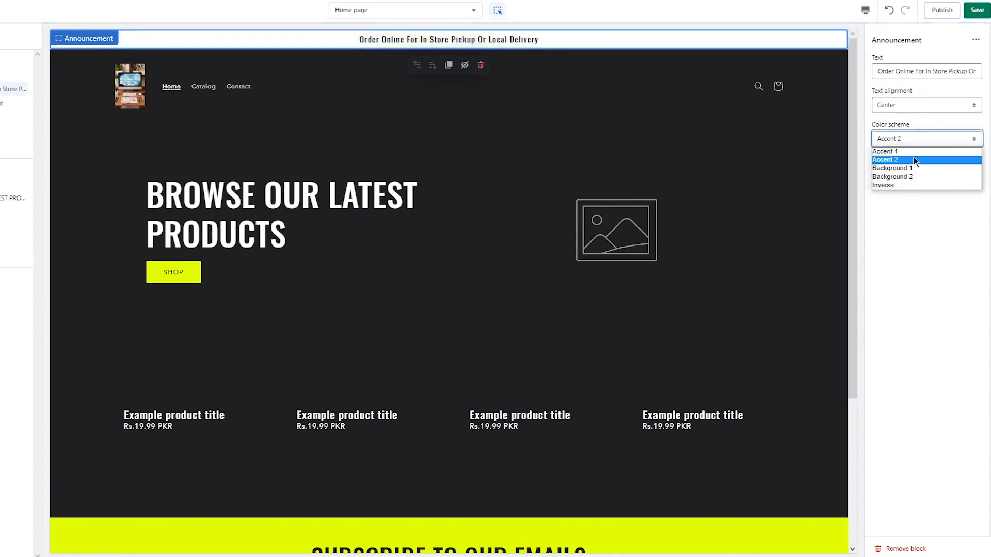
pyautogui.click(914, 168)
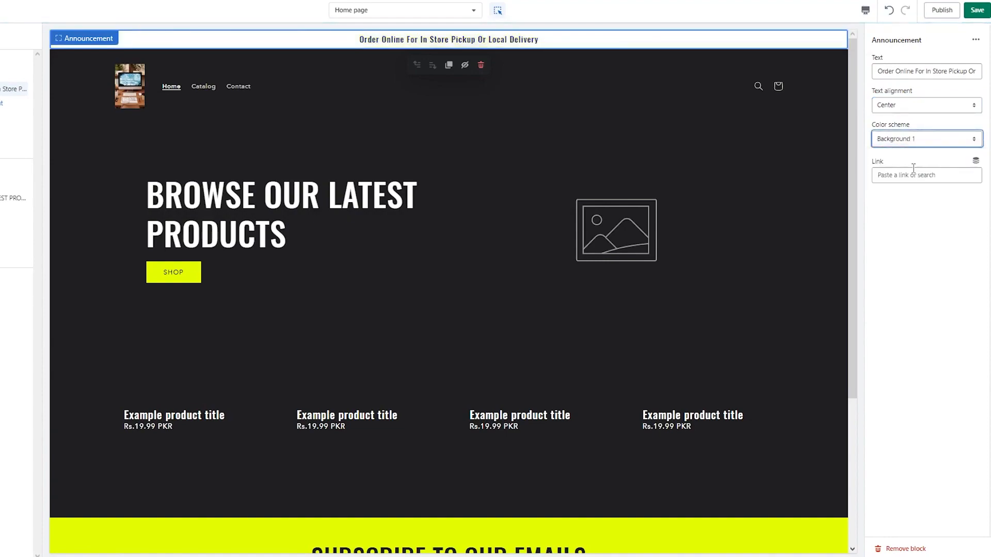
pyautogui.click(906, 141)
pyautogui.click(883, 184)
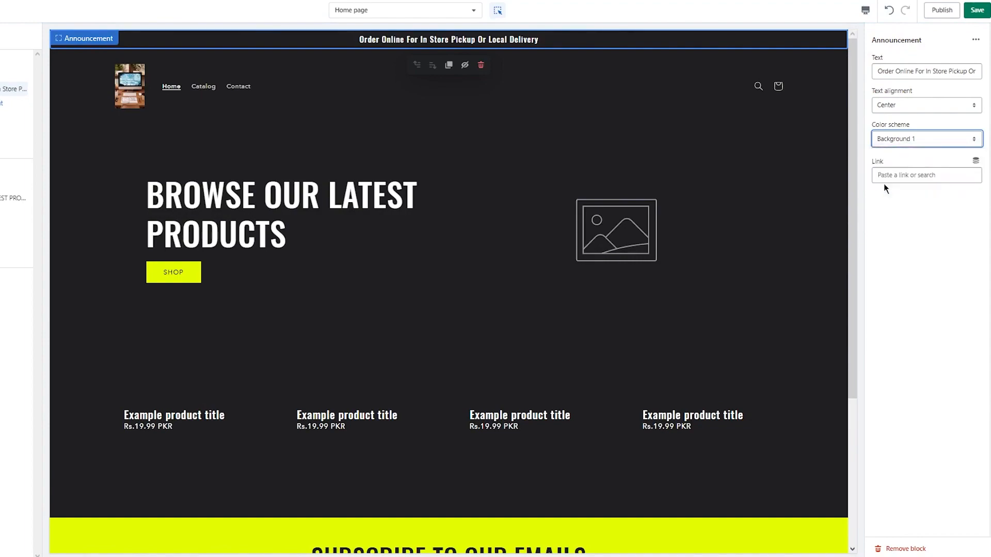
pyautogui.click(902, 137)
pyautogui.click(886, 150)
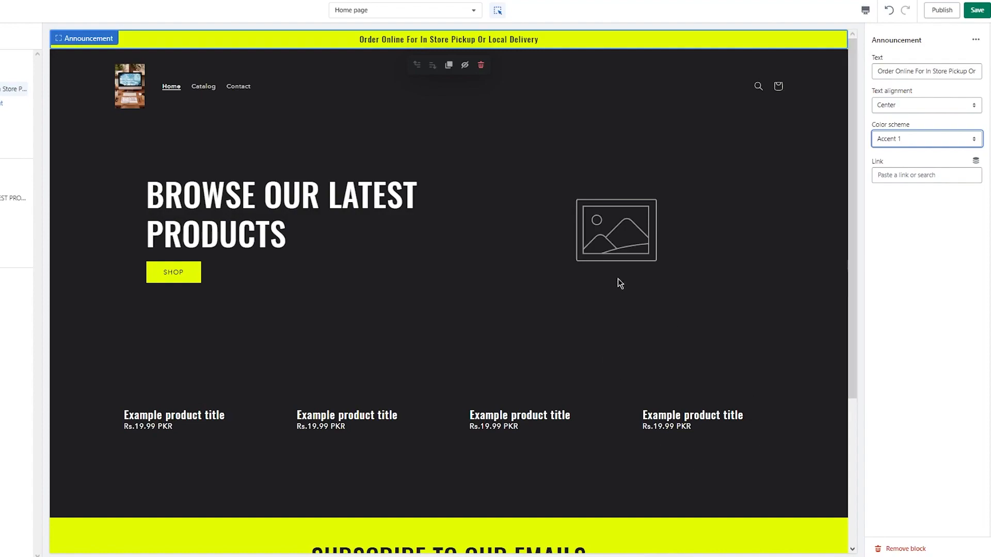
# Look over the featured collection and email signup sections and reselect the announcement bar
pyautogui.scroll(-3, 617, 278)
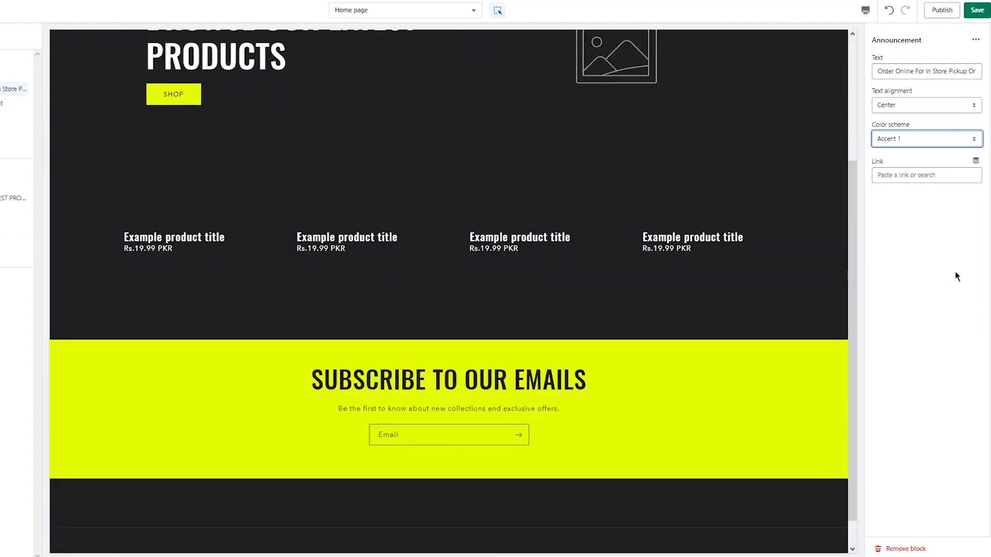
pyautogui.click(845, 224)
pyautogui.scroll(1, 782, 133)
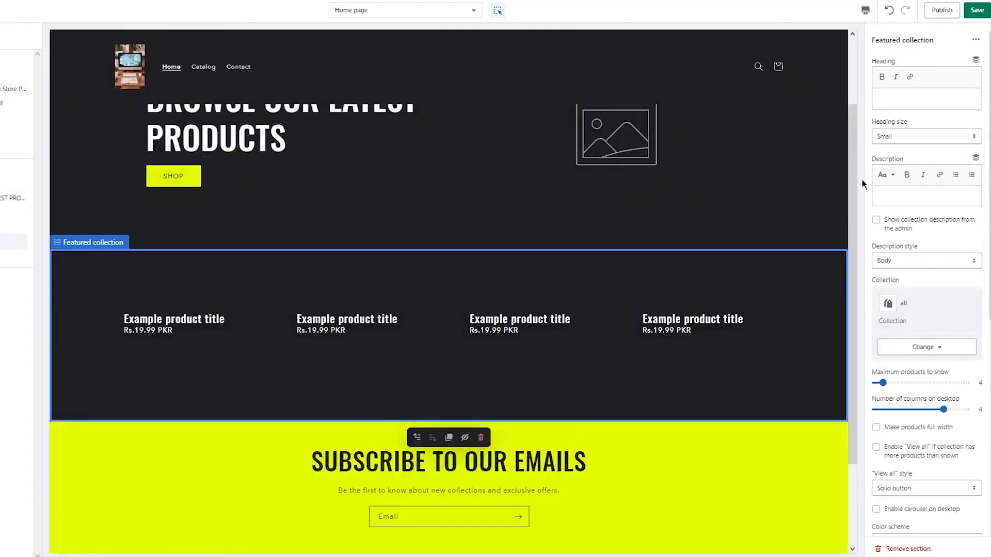
pyautogui.scroll(2, 847, 154)
pyautogui.click(720, 39)
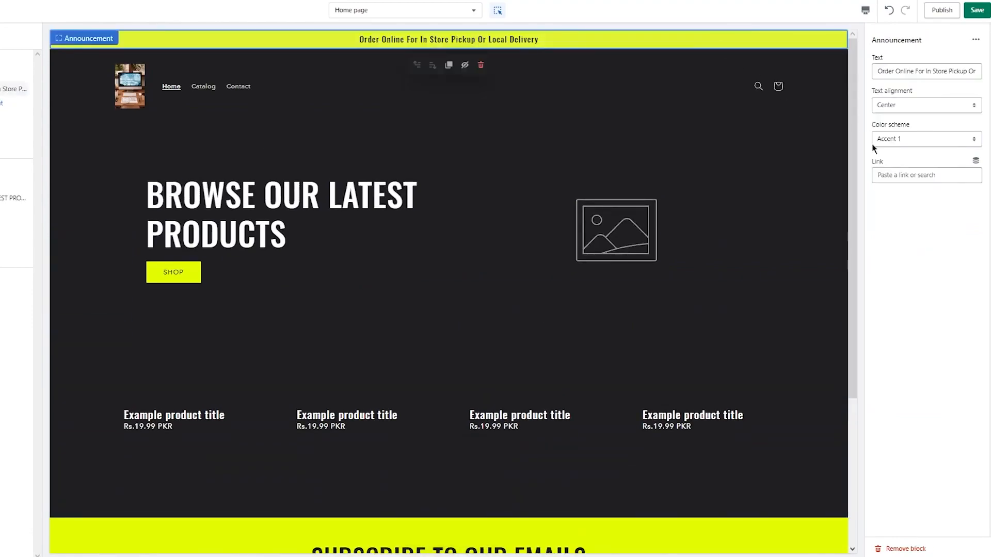
# Link the announcement bar to the Contact page and save the theme
pyautogui.click(934, 177)
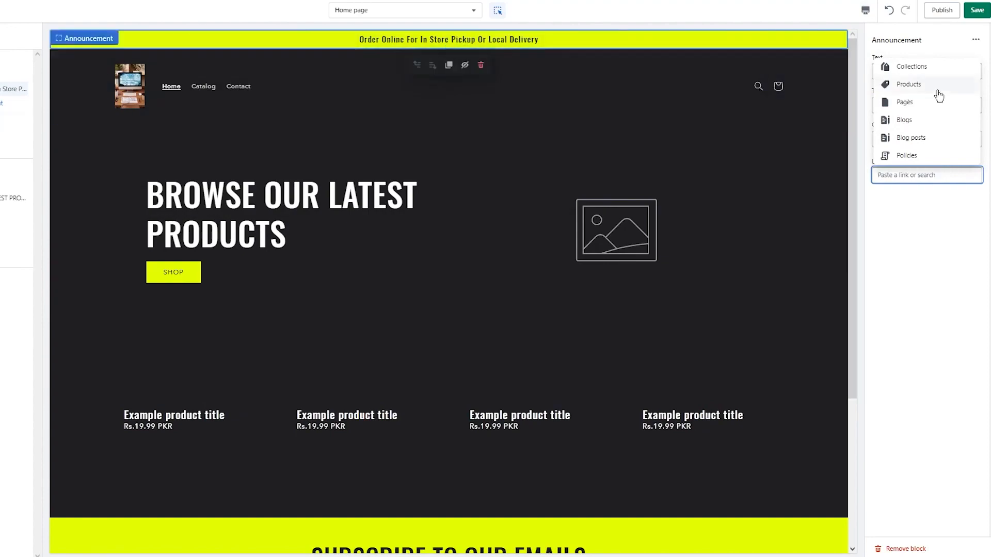
pyautogui.click(918, 104)
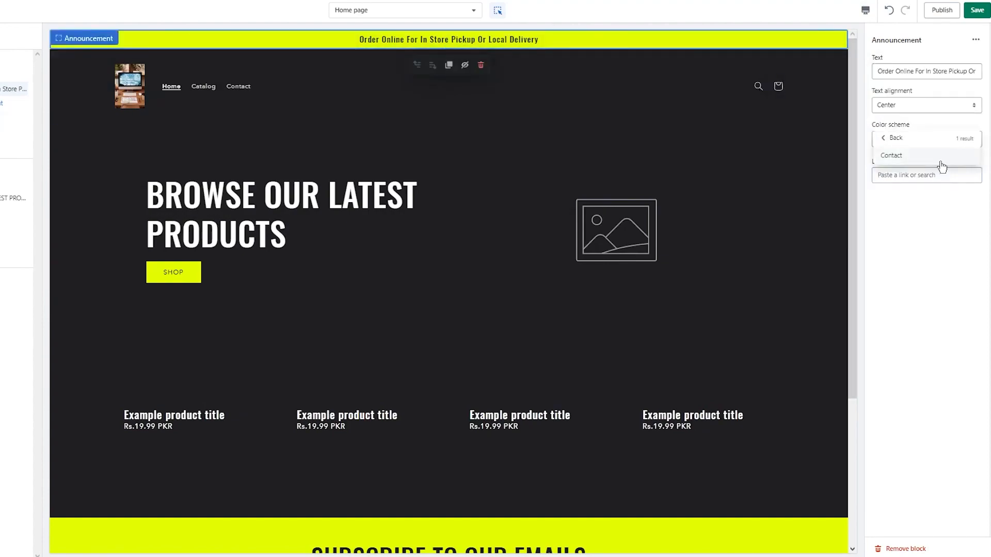
pyautogui.click(897, 156)
pyautogui.click(973, 19)
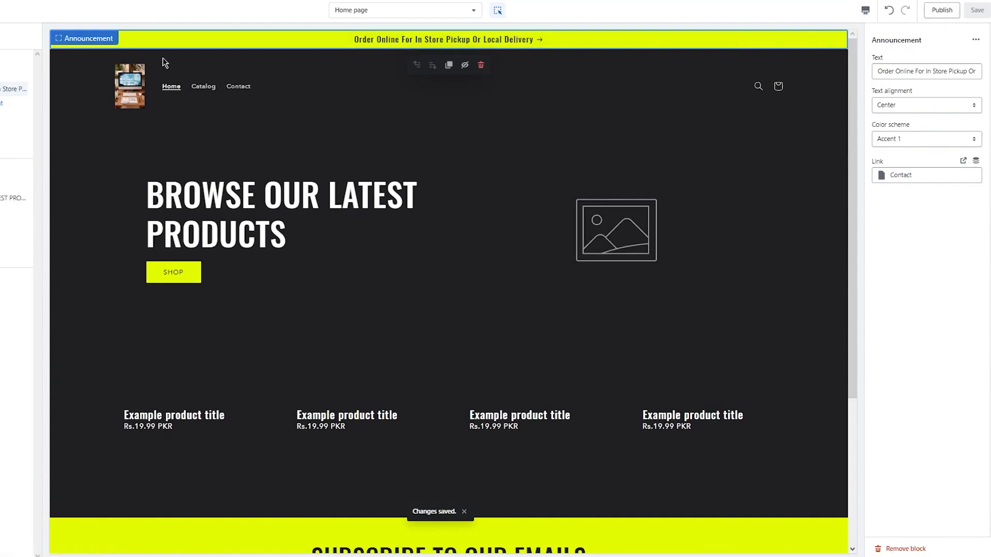
# Test the announcement bar's link to the Contact page from the home page preview
pyautogui.click(483, 43)
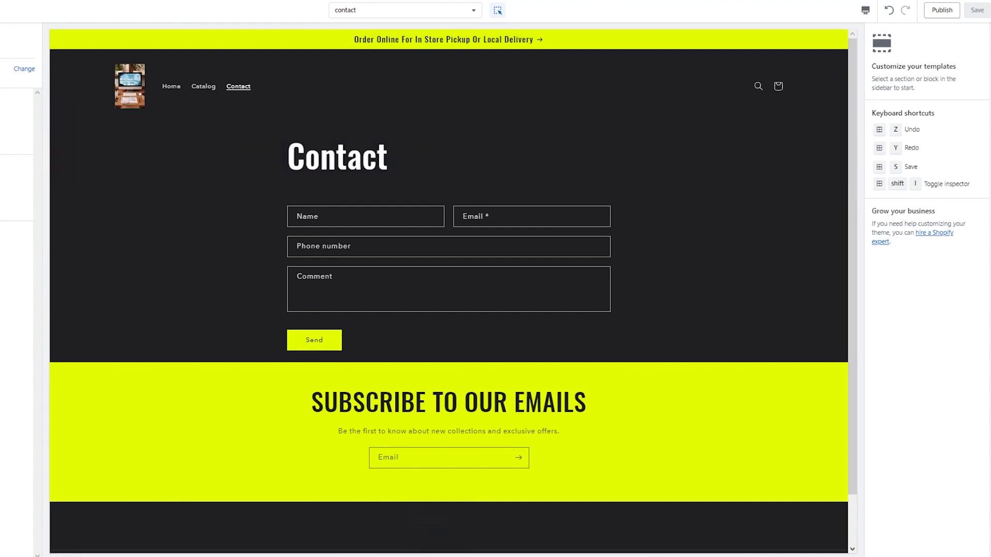
pyautogui.click(171, 86)
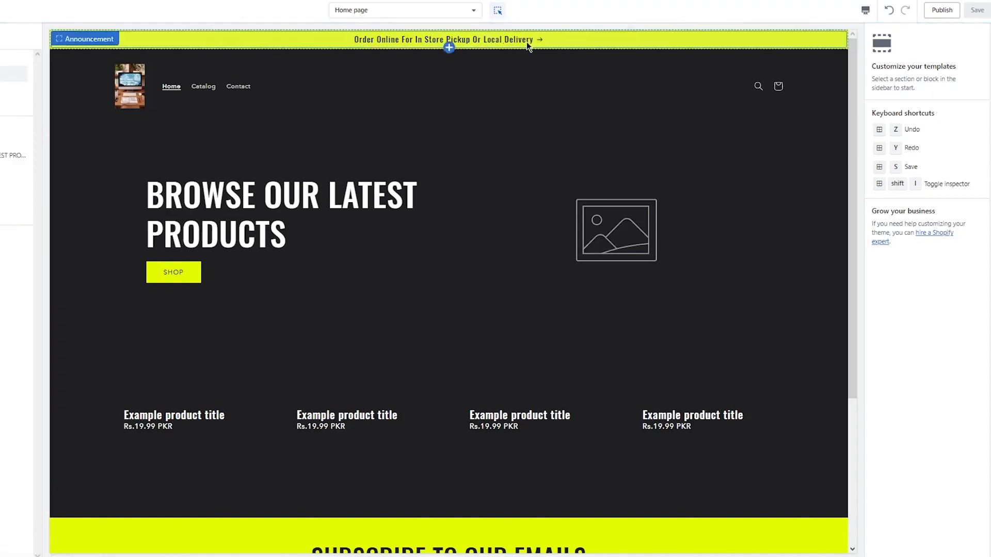
pyautogui.click(592, 49)
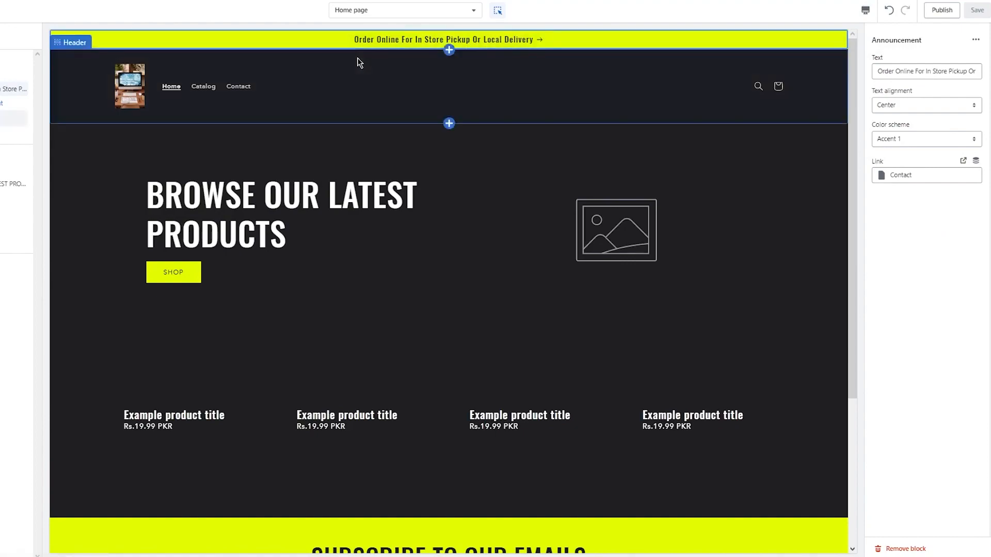
pyautogui.click(375, 41)
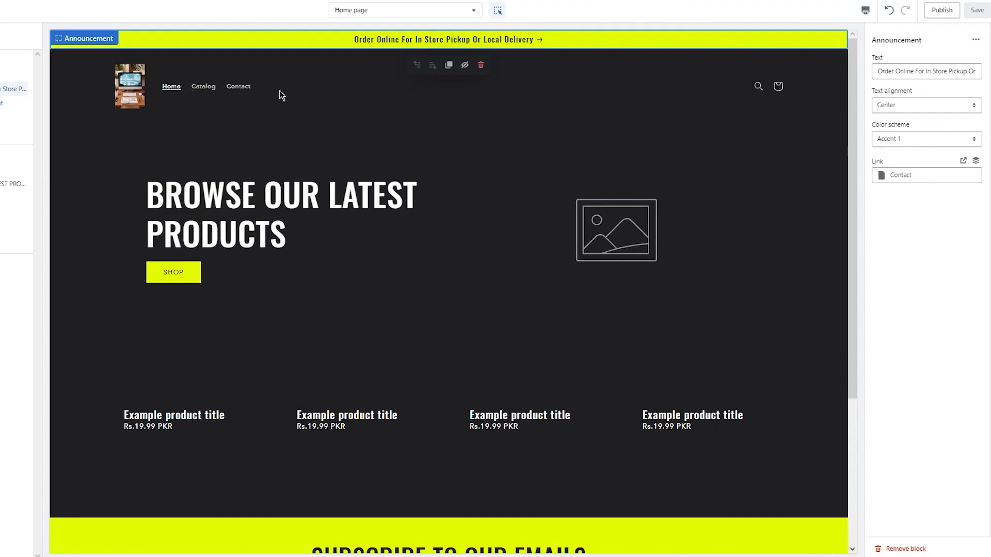
pyautogui.click(743, 47)
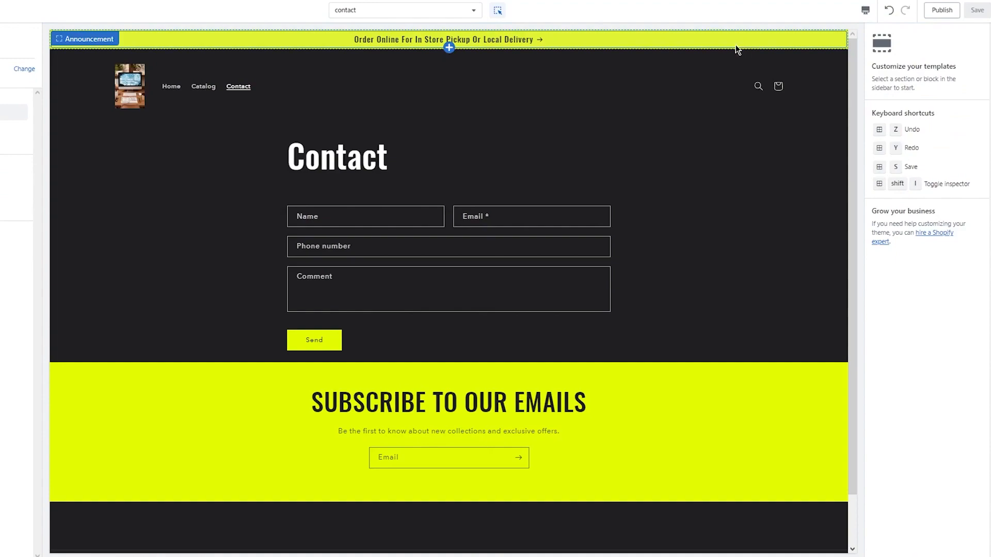
pyautogui.click(722, 47)
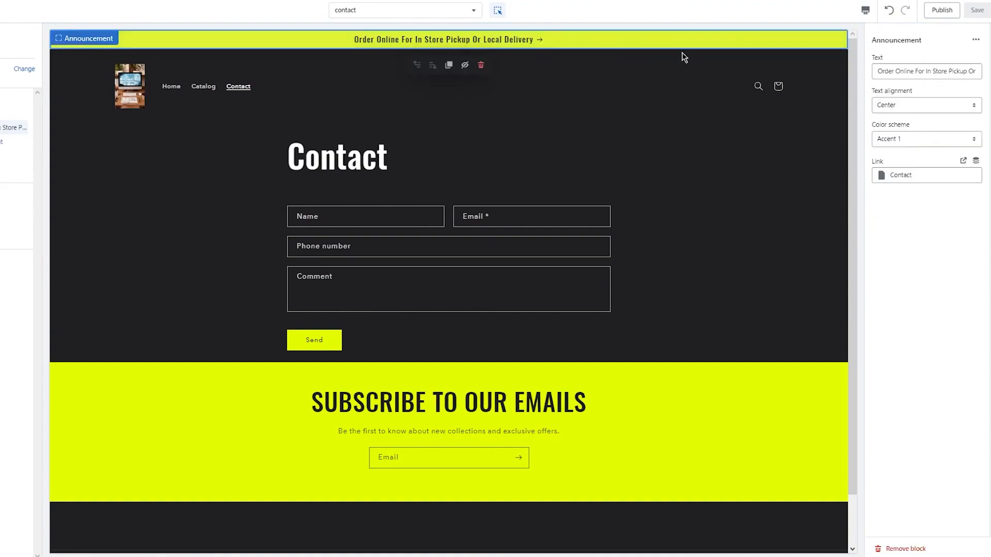
pyautogui.click(253, 45)
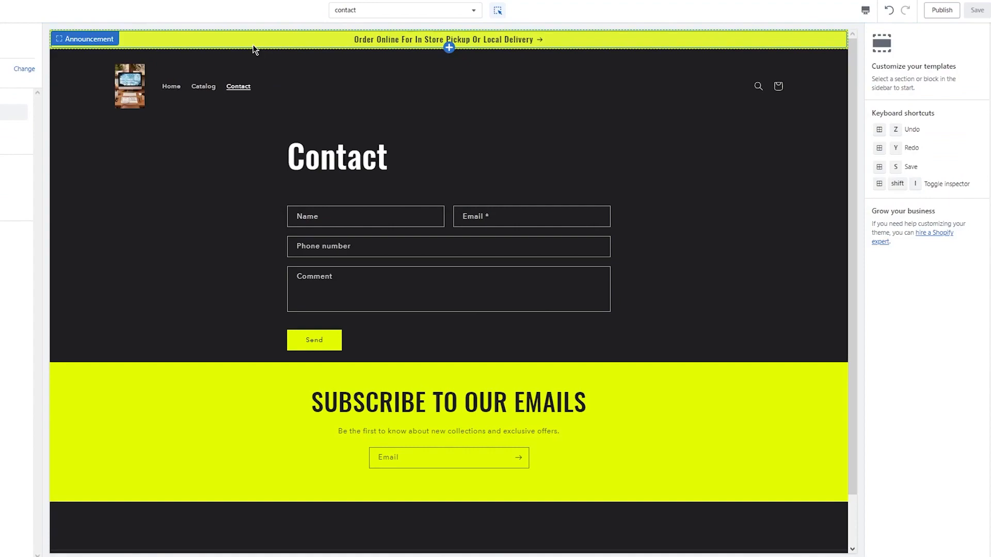
# Look through the Header section's settings, including its layout, spacing, social media and logo options
pyautogui.click(82, 73)
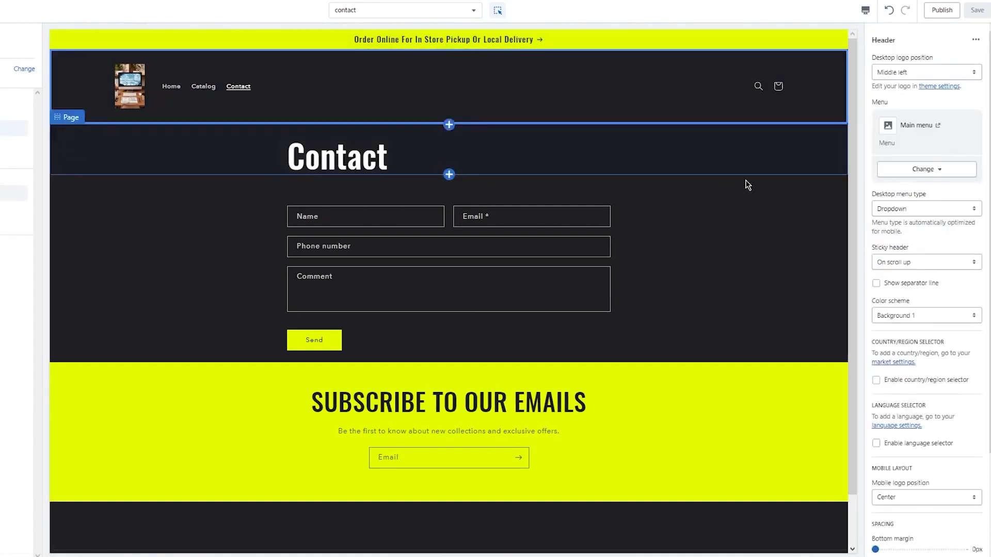
pyautogui.scroll(-3, 980, 397)
pyautogui.click(951, 522)
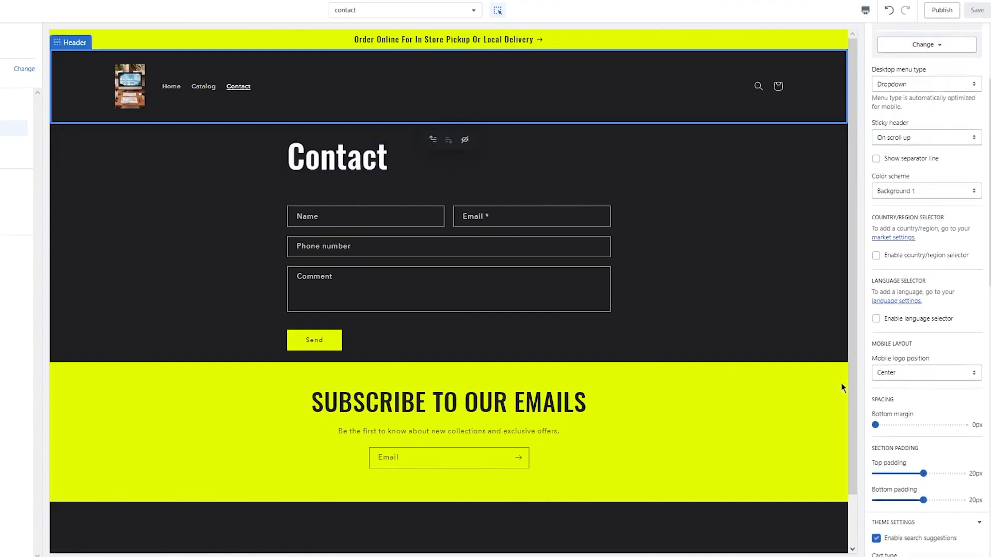
pyautogui.scroll(-2, 840, 387)
pyautogui.scroll(-8, 909, 376)
pyautogui.scroll(-6, 910, 377)
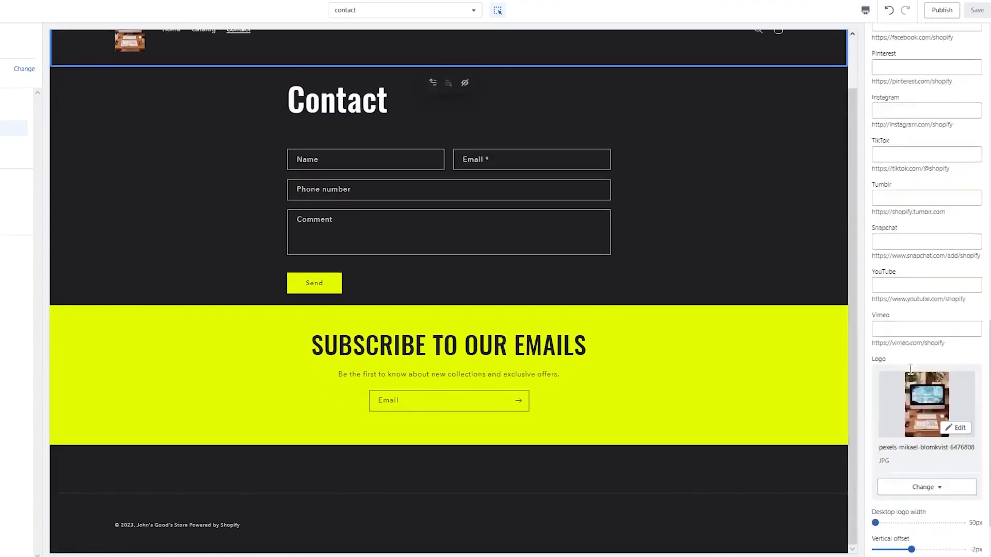
pyautogui.scroll(11, 915, 360)
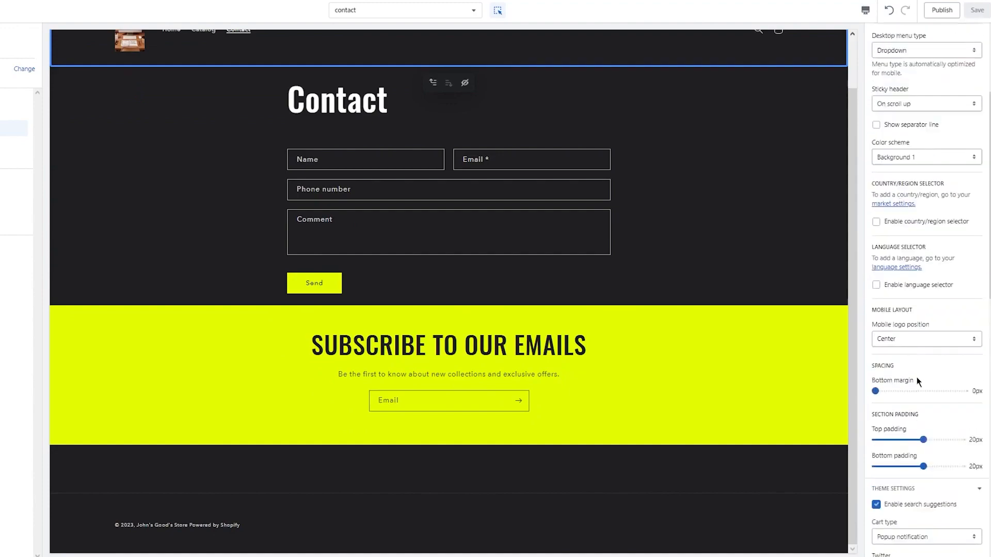
pyautogui.scroll(3, 910, 302)
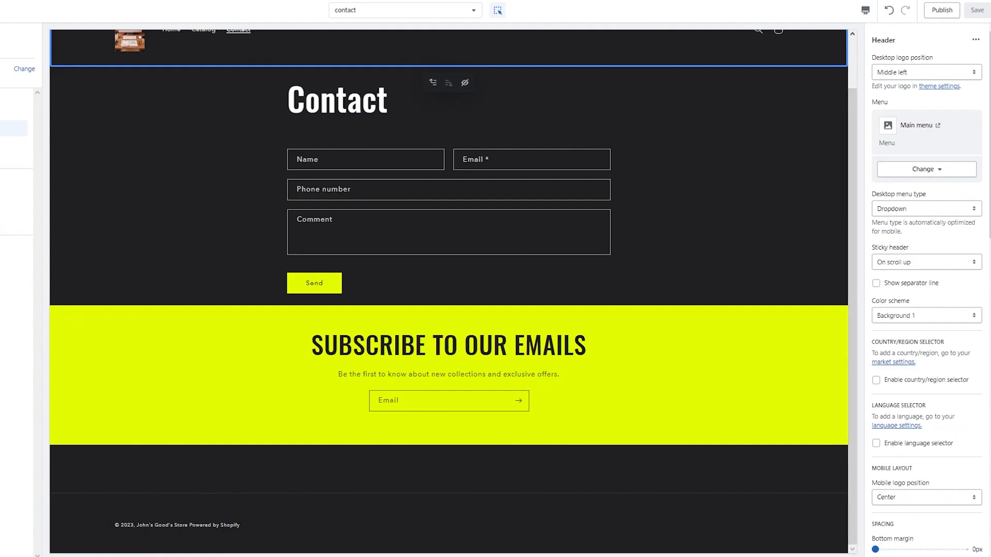
# Open the theme settings, expand the Colors group and look over the remaining setting categories
pyautogui.click(9, 59)
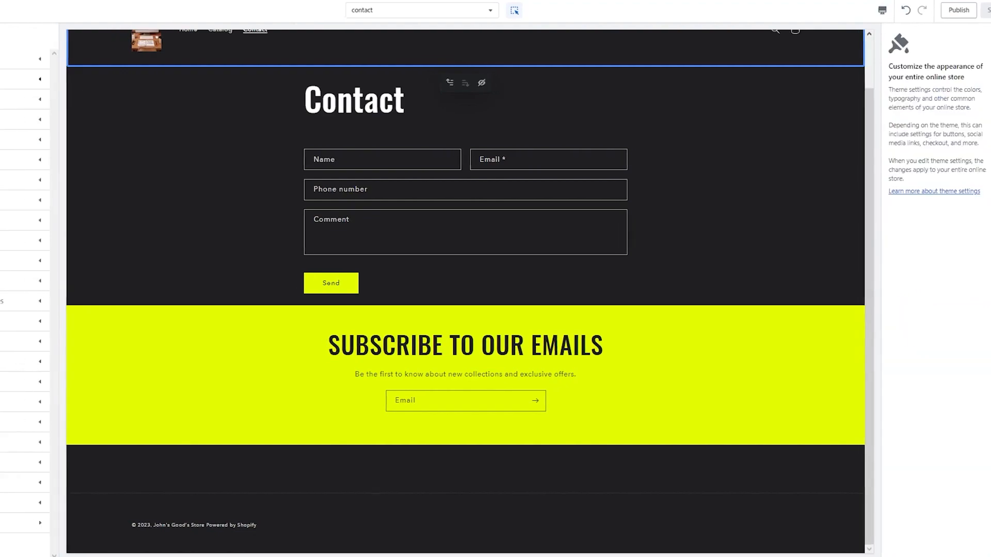
pyautogui.click(132, 83)
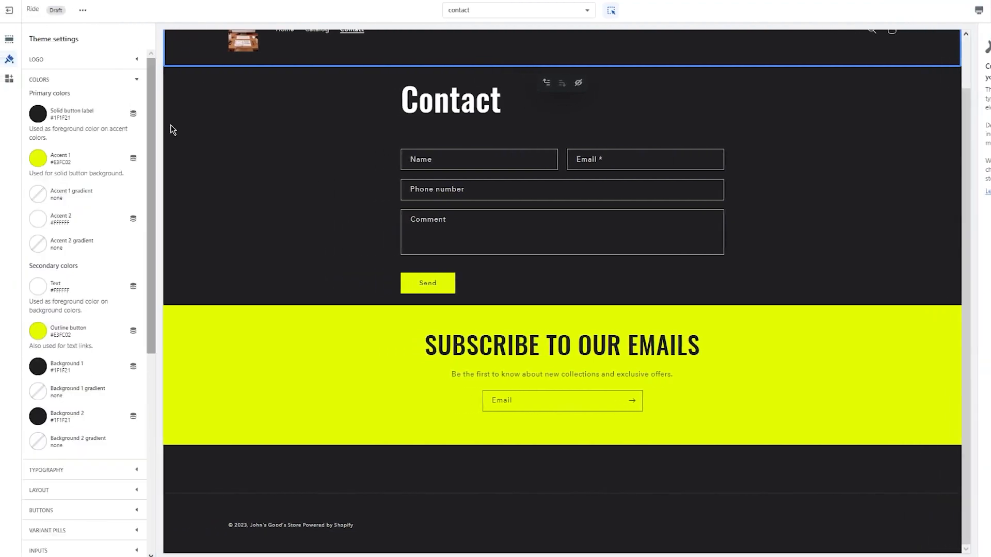
pyautogui.scroll(2, 330, 179)
pyautogui.click(424, 88)
pyautogui.click(9, 60)
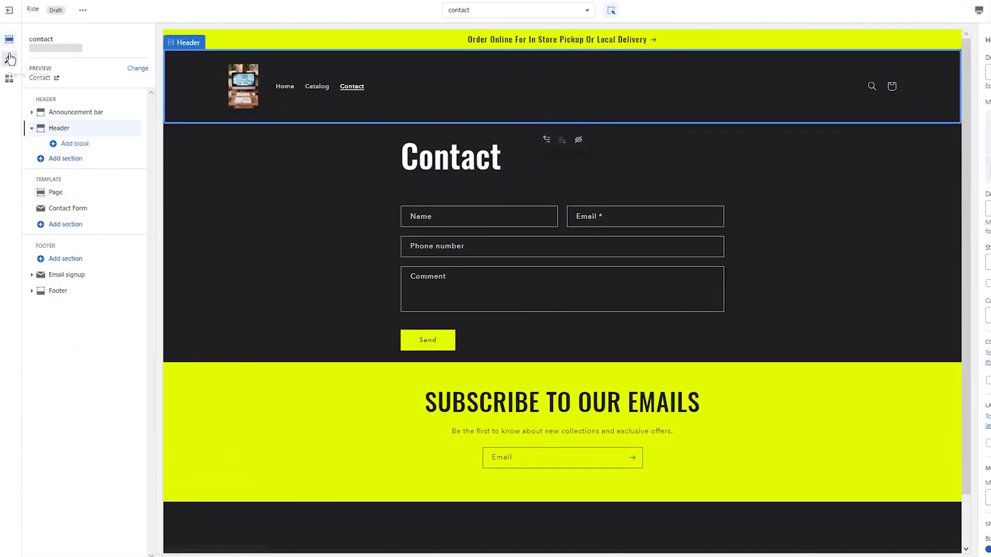
pyautogui.scroll(-5, 101, 141)
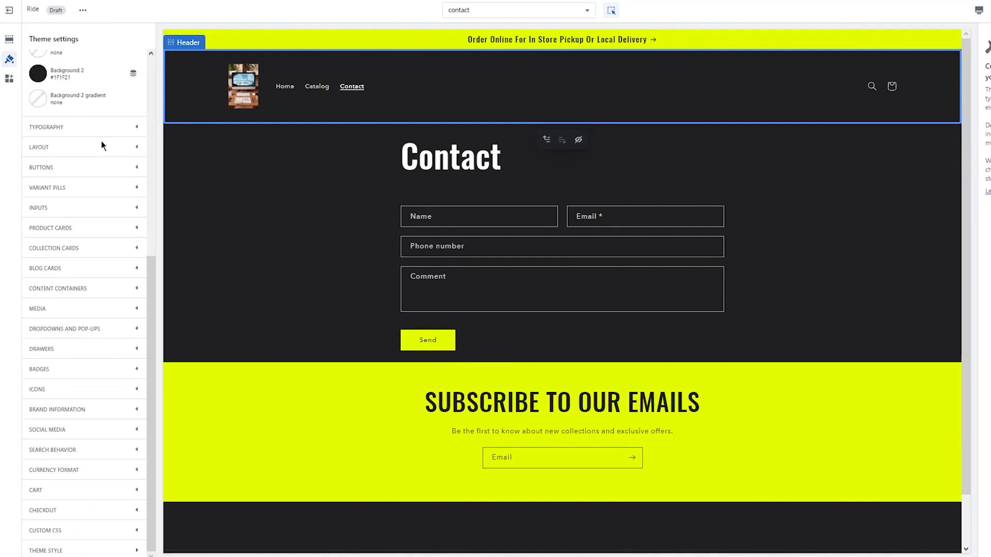
pyautogui.scroll(2, 103, 146)
pyautogui.scroll(-3, 98, 173)
pyautogui.scroll(8, 29, 189)
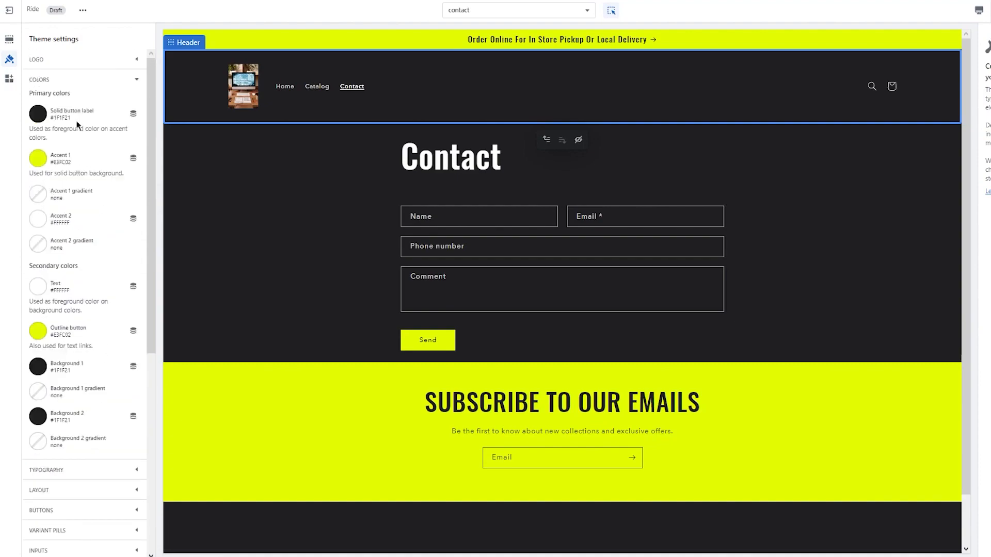
# Change the theme's Accent 1 color to bright green #31EC69, staying in the editor
pyautogui.click(37, 158)
pyautogui.click(81, 47)
pyautogui.click(87, 63)
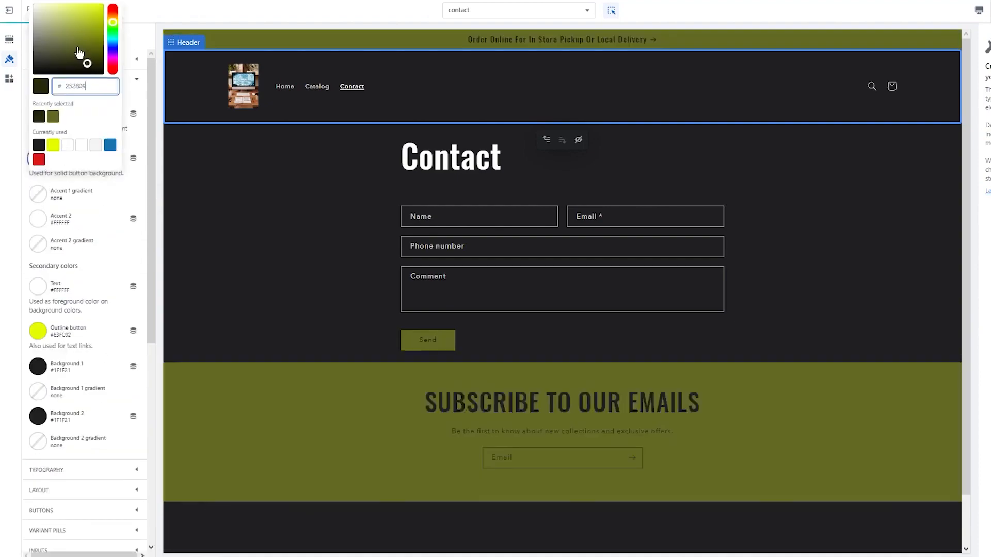
pyautogui.click(63, 37)
pyautogui.click(65, 8)
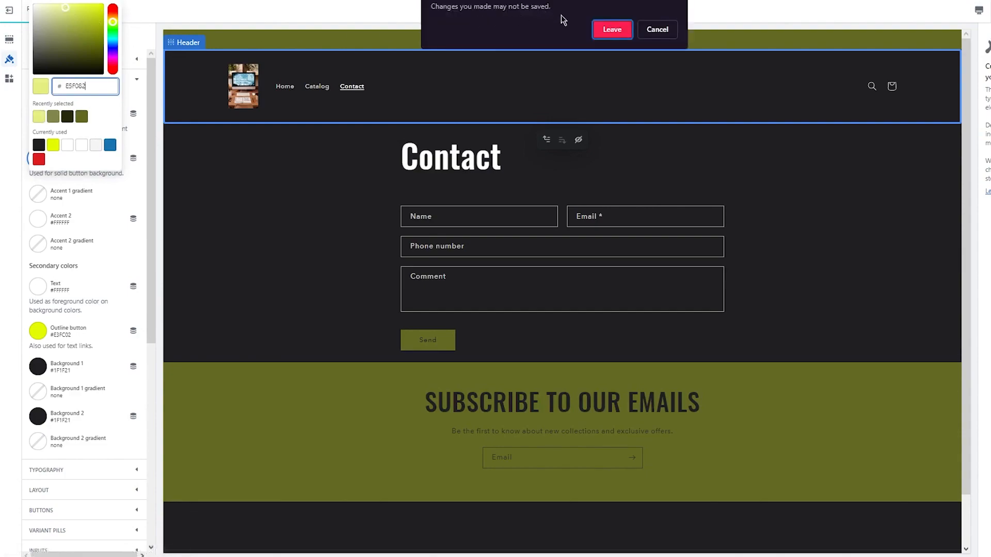
pyautogui.click(663, 27)
pyautogui.click(100, 57)
pyautogui.click(100, 36)
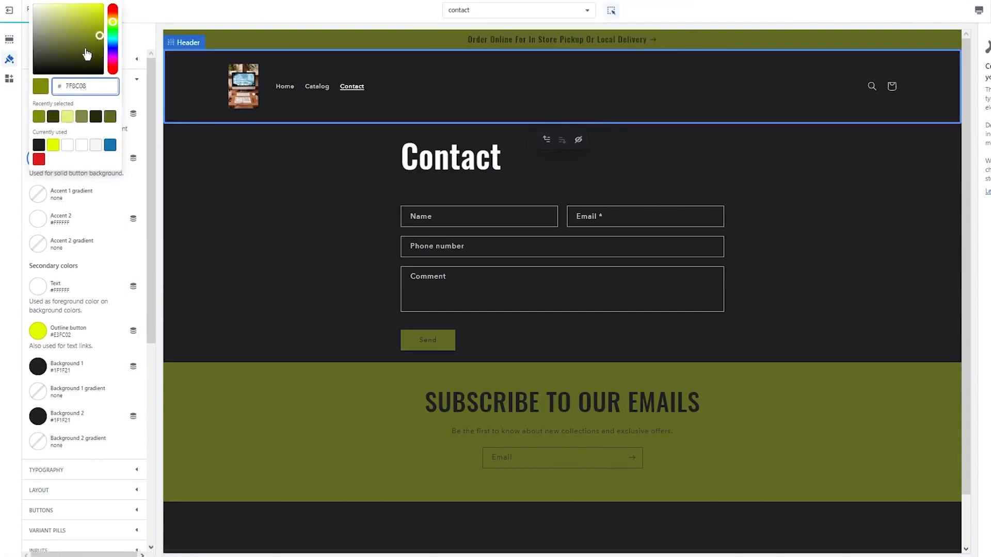
pyautogui.click(113, 35)
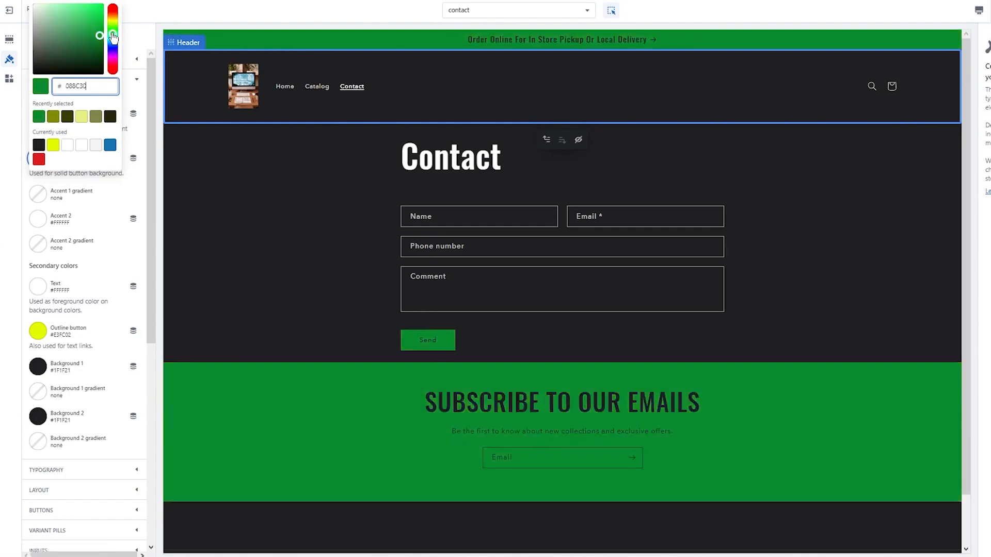
pyautogui.click(102, 6)
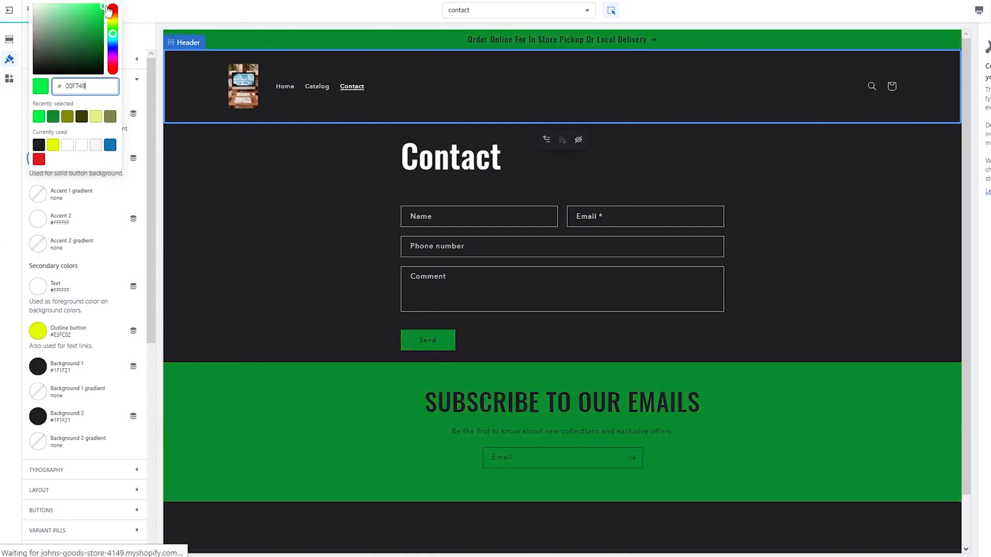
pyautogui.click(89, 9)
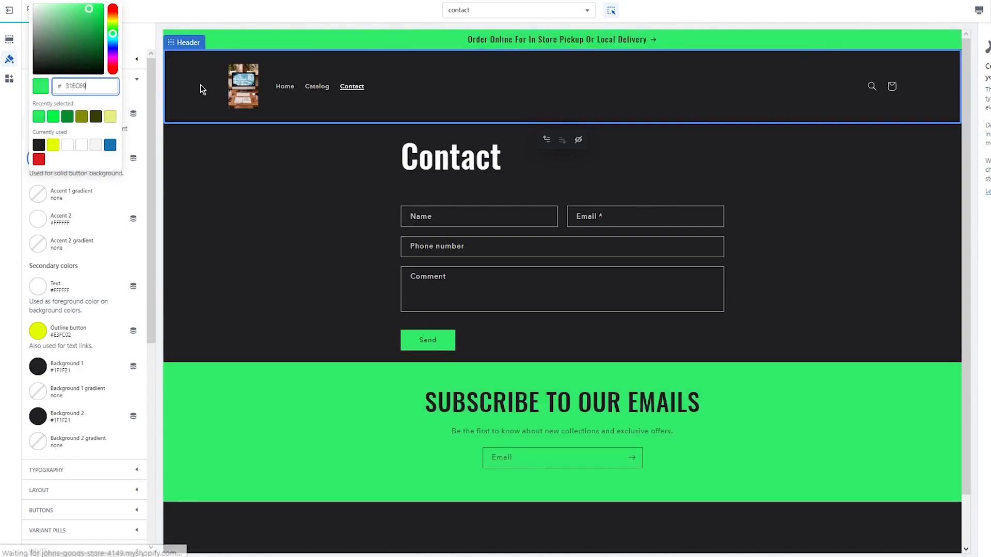
pyautogui.click(854, 178)
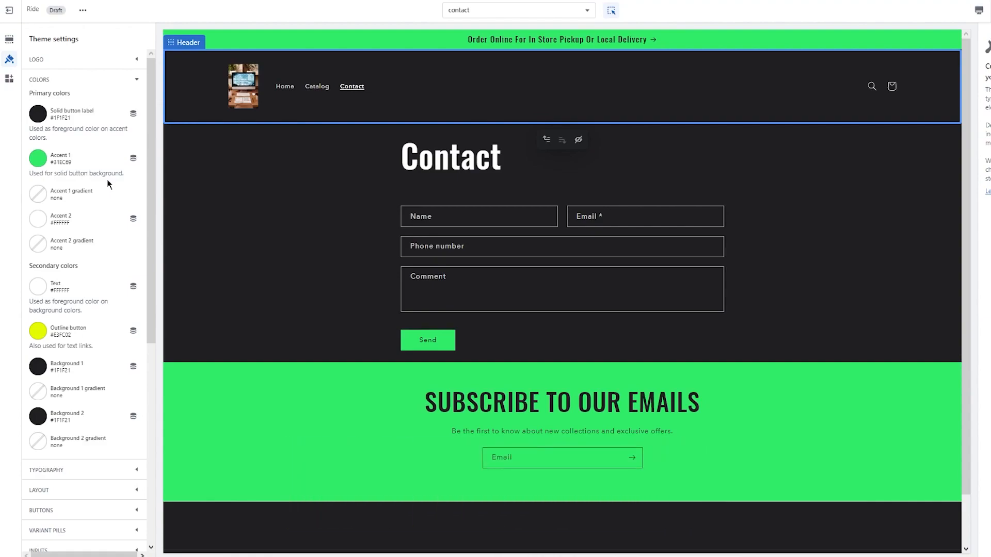
# Set the theme's Solid button label color to blue #2222B0
pyautogui.click(40, 113)
pyautogui.click(79, 176)
pyautogui.click(90, 151)
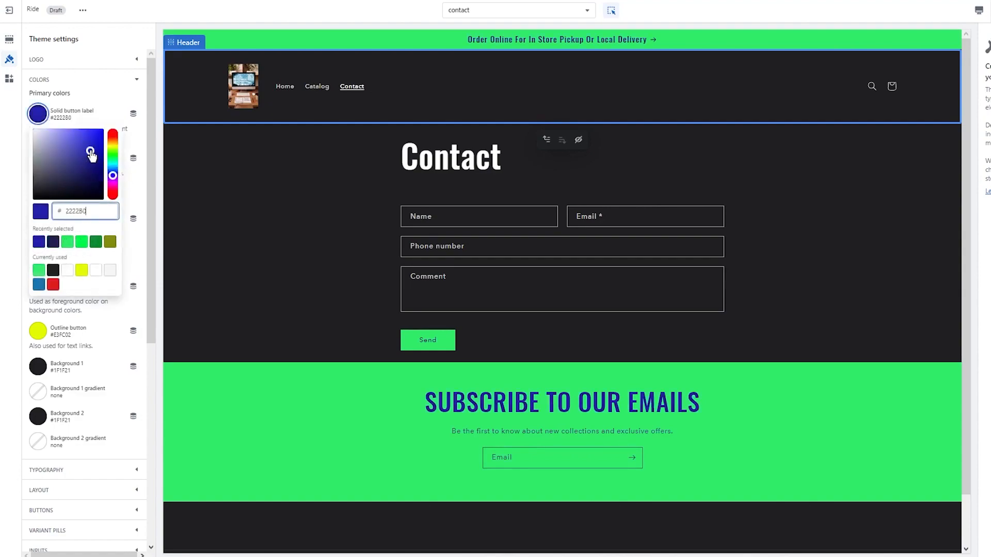
pyautogui.click(114, 124)
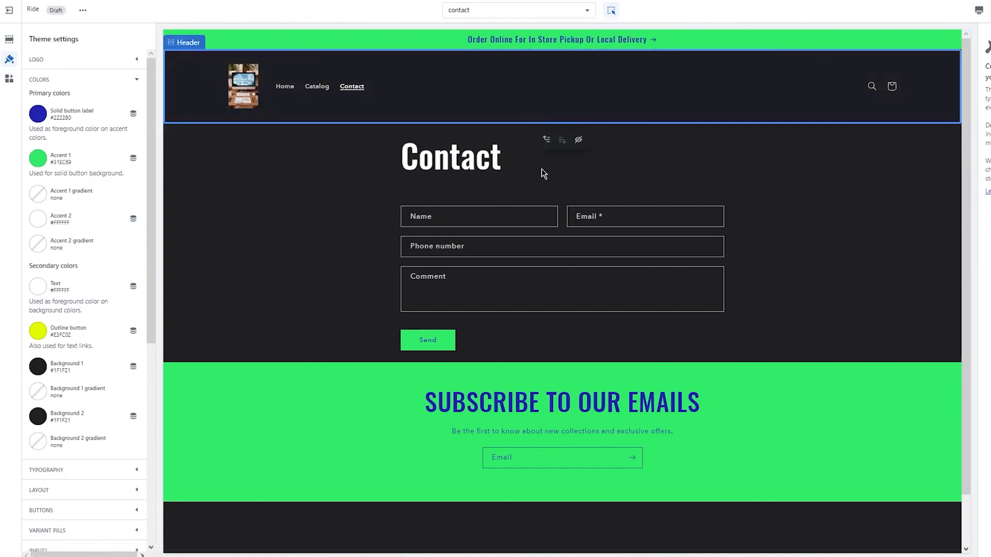
# Return to the home page and view the block types available for the Image with text section
pyautogui.click(283, 89)
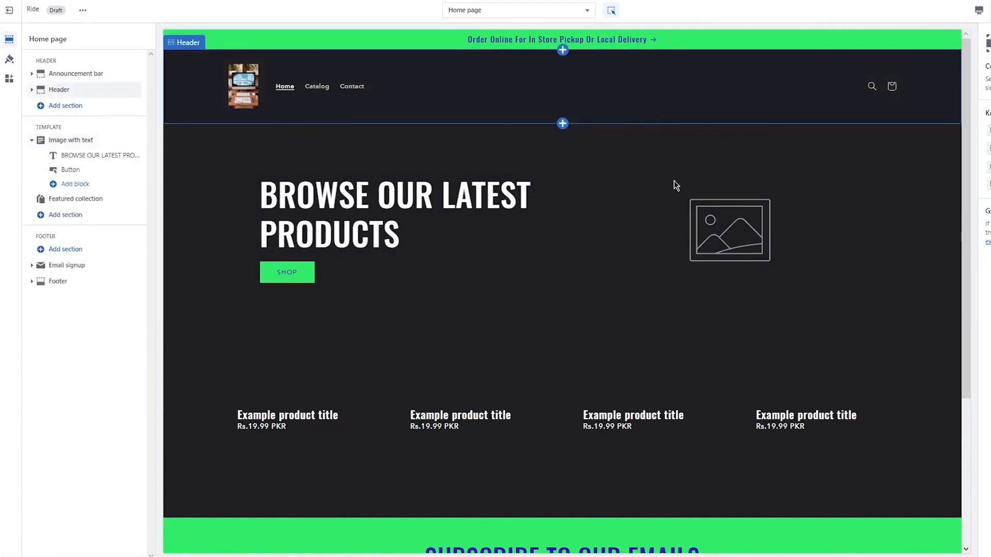
pyautogui.click(736, 212)
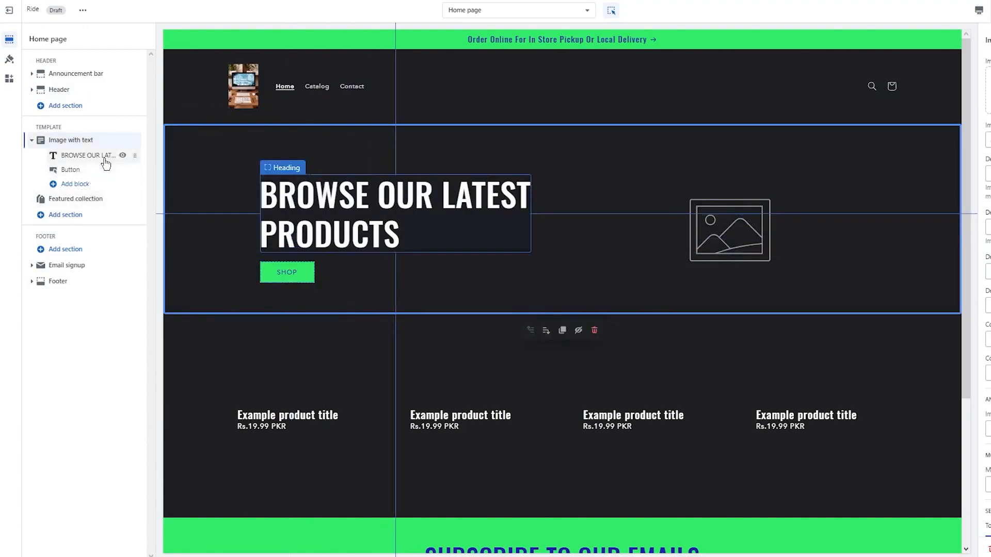
pyautogui.click(77, 184)
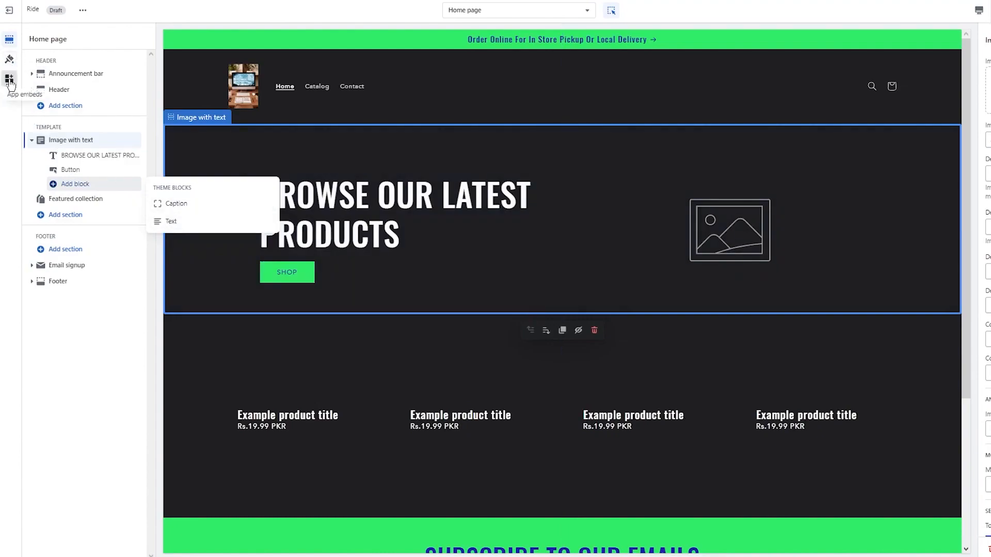
# Fill the Image with text section with the free Shop Local photo of a man in an apron beside wooden shelves
pyautogui.click(729, 220)
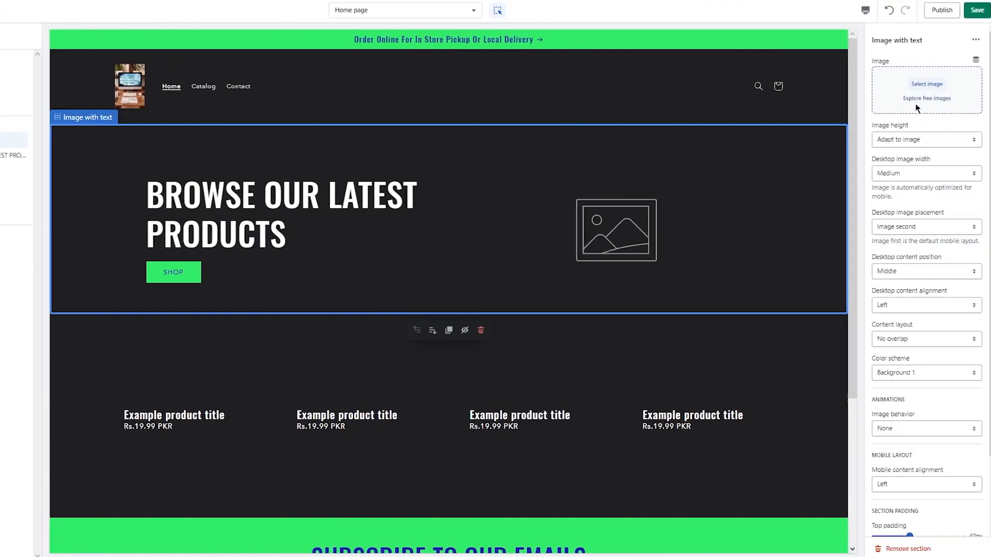
pyautogui.click(916, 104)
pyautogui.click(646, 100)
pyautogui.click(930, 101)
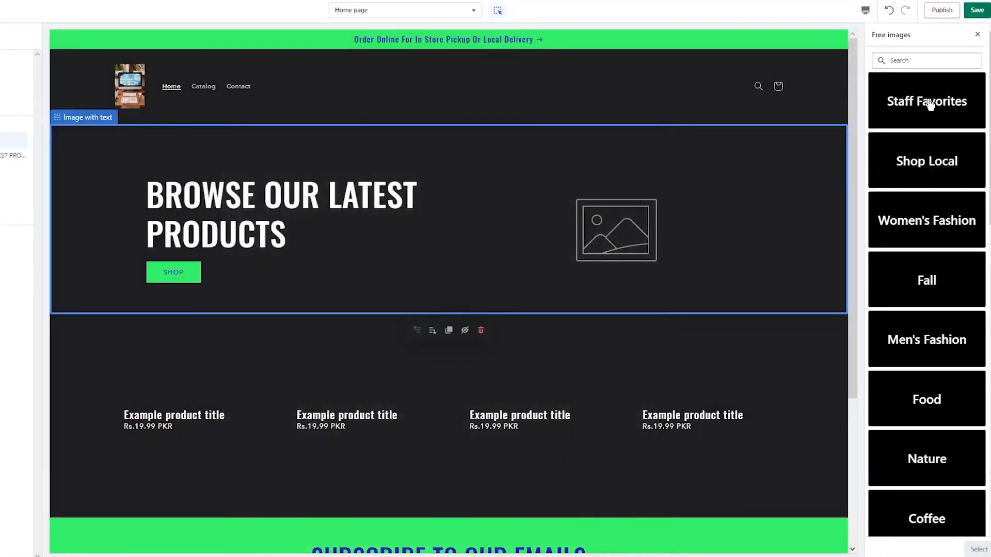
pyautogui.click(921, 147)
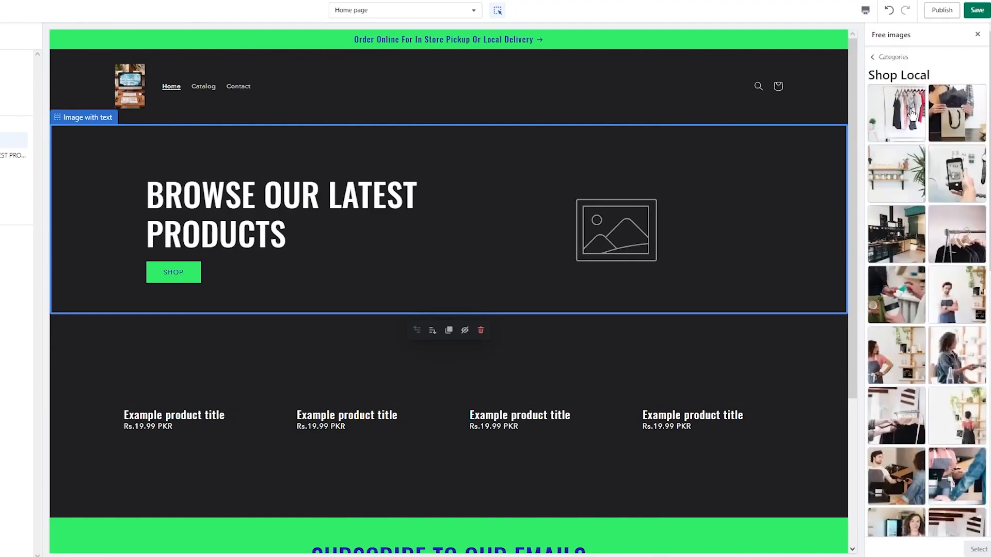
pyautogui.click(956, 305)
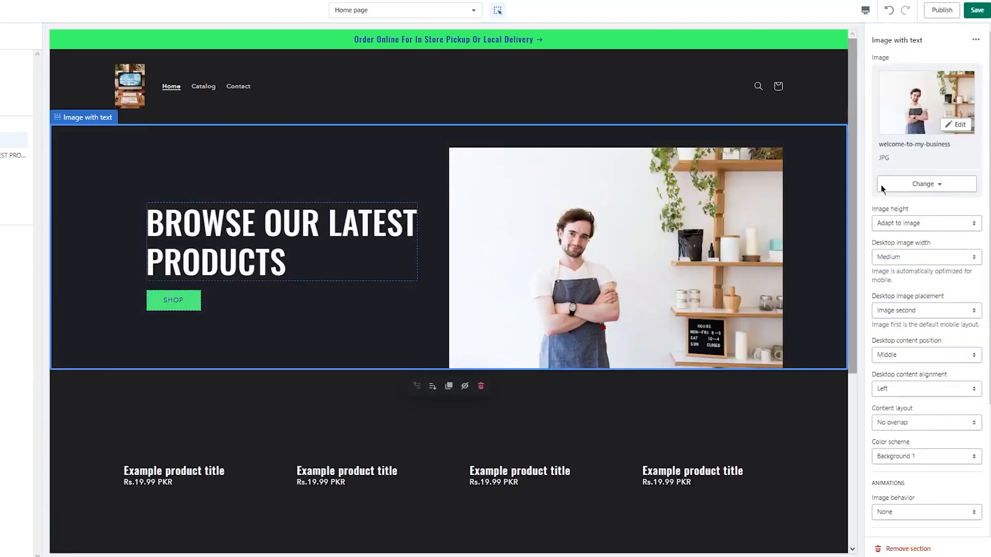
# Try the Small image height for the Image with text section and set it back to Adapt to image
pyautogui.click(946, 223)
pyautogui.click(907, 243)
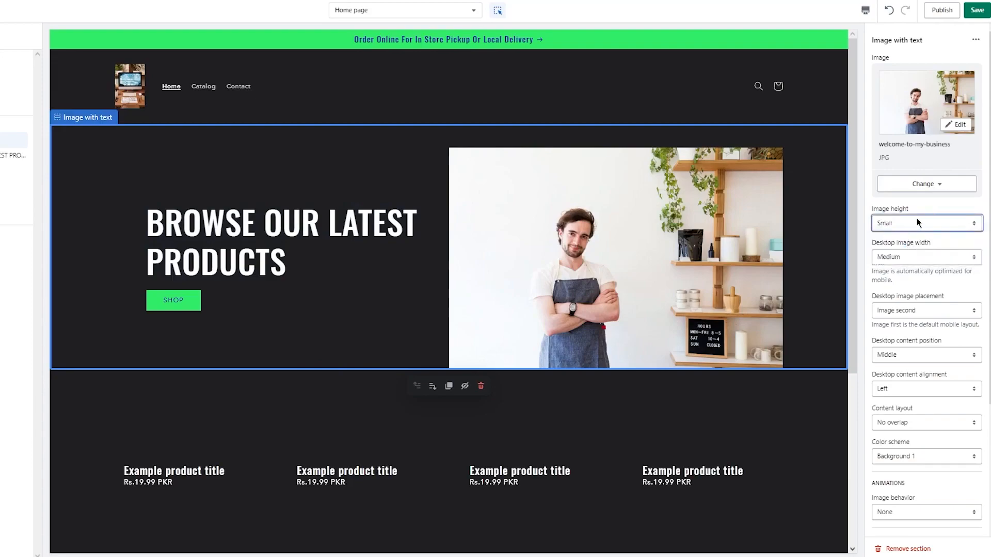
pyautogui.click(920, 228)
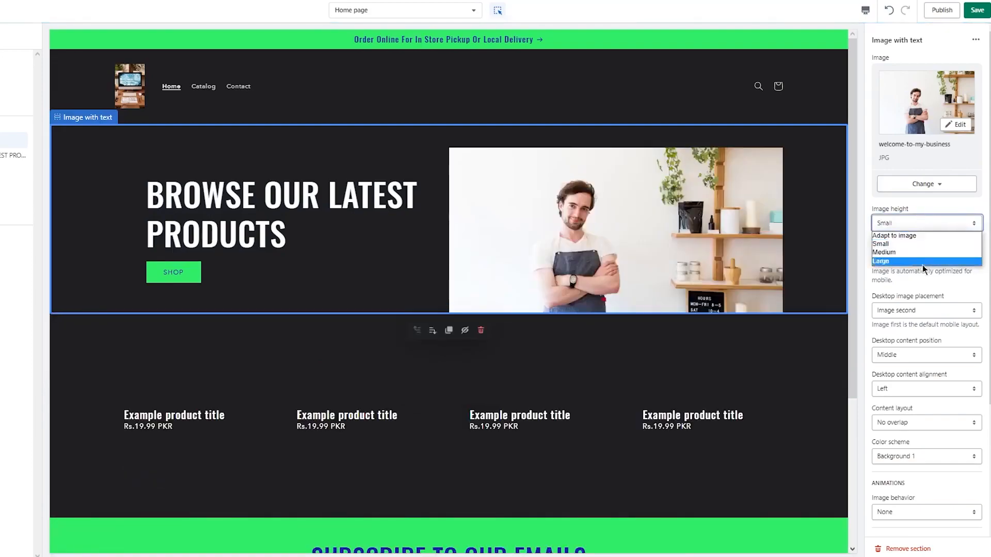
pyautogui.click(913, 240)
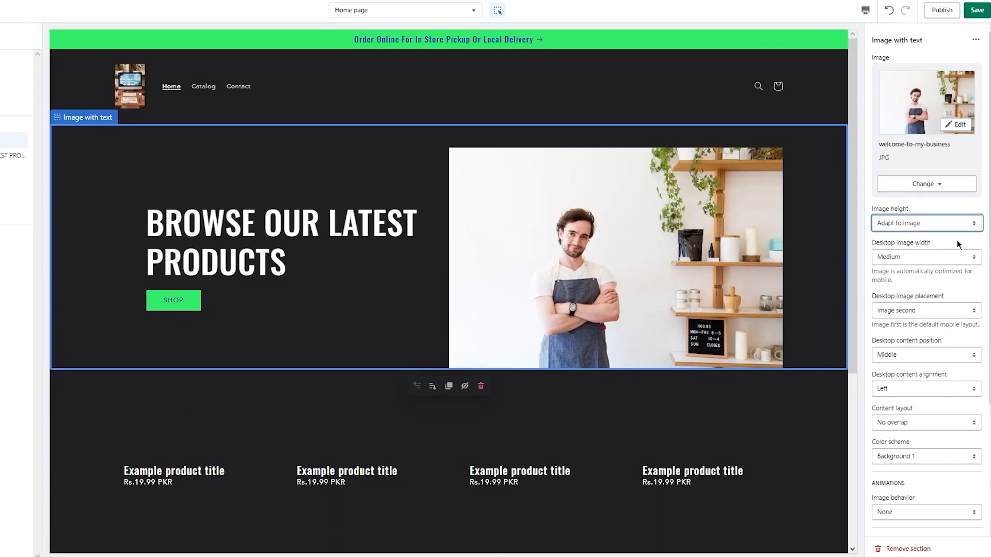
# Review the section's desktop image width and placement options, keeping Medium and Image second
pyautogui.click(949, 257)
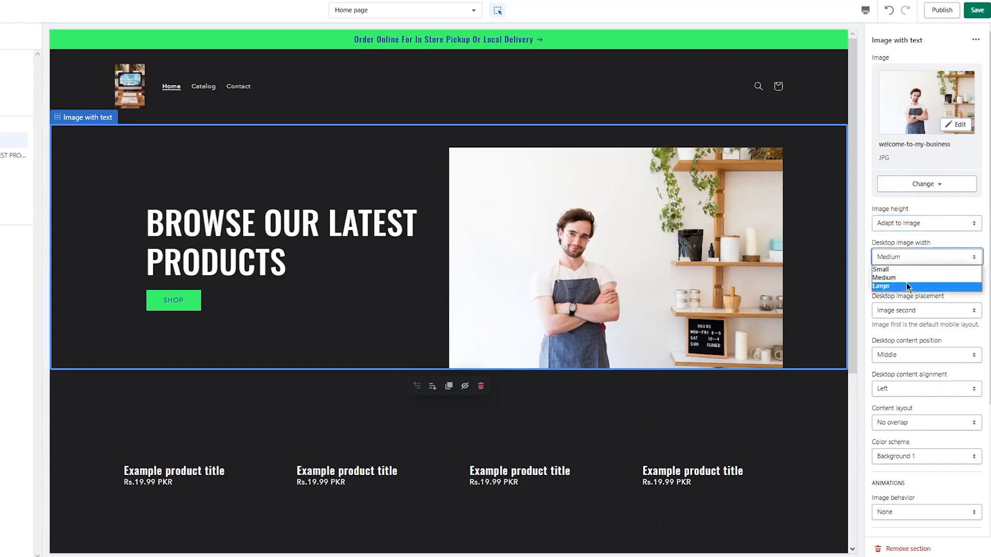
pyautogui.click(947, 265)
pyautogui.click(946, 258)
pyautogui.click(943, 277)
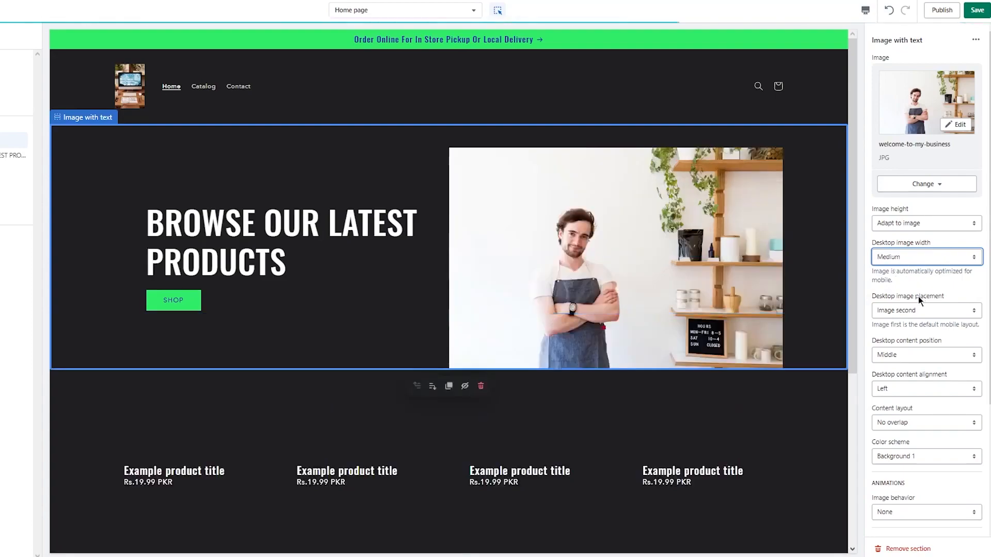
pyautogui.click(933, 312)
pyautogui.click(933, 312)
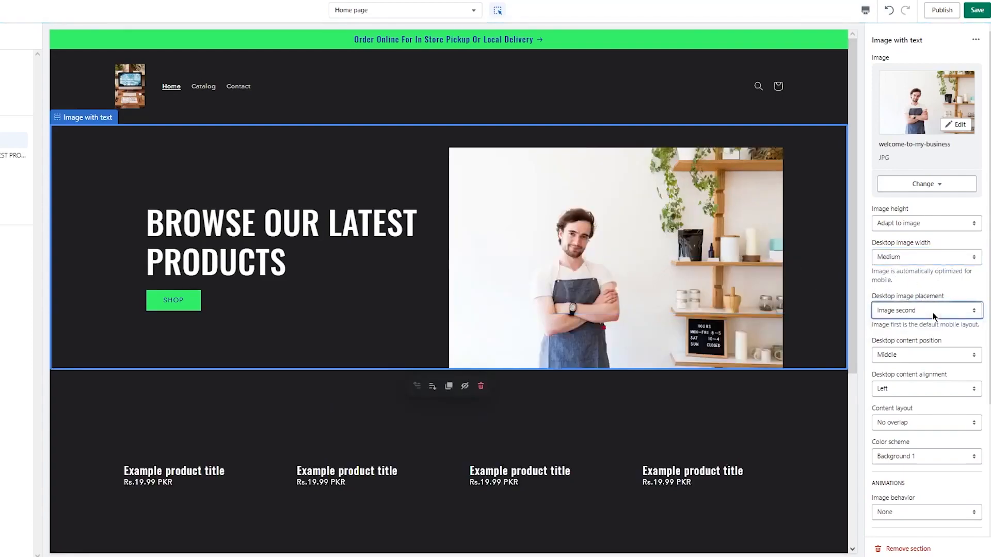
# Try the Top desktop content position for the section and set it back to Middle
pyautogui.scroll(-3, 933, 312)
pyautogui.click(955, 238)
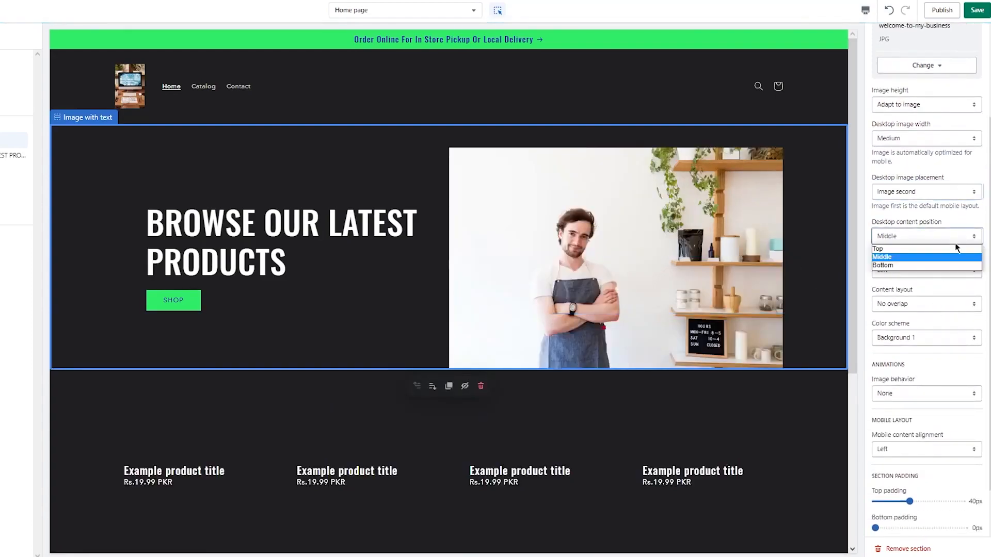
pyautogui.click(908, 253)
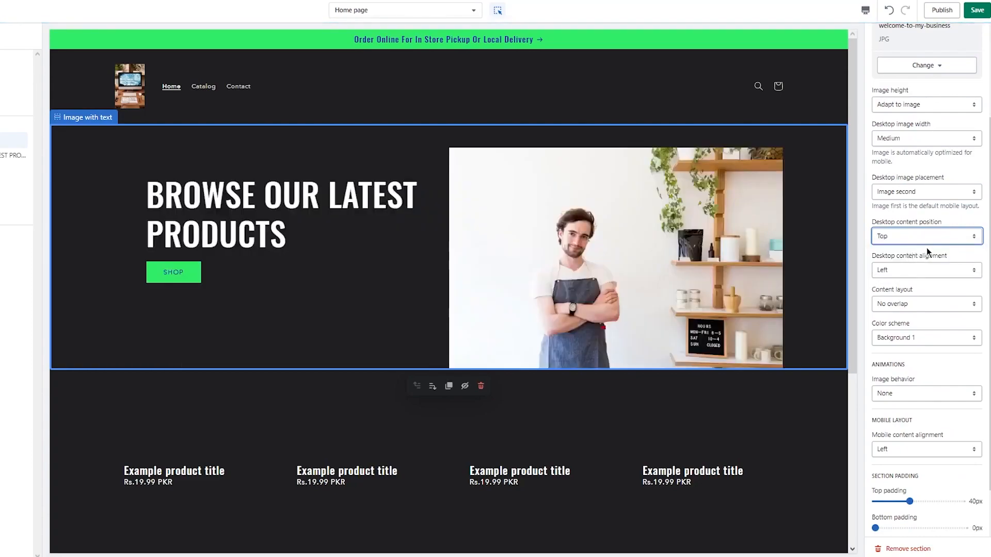
pyautogui.click(901, 239)
pyautogui.click(893, 257)
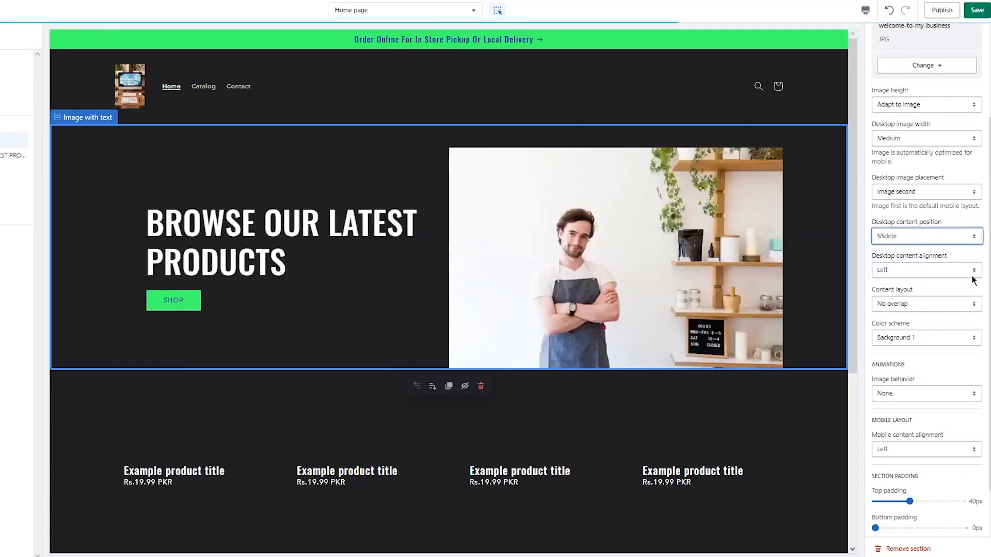
# Try the Accent 1 and Background 1 color schemes on the Image with text section and set it to Background 2
pyautogui.scroll(-1, 967, 292)
pyautogui.click(960, 288)
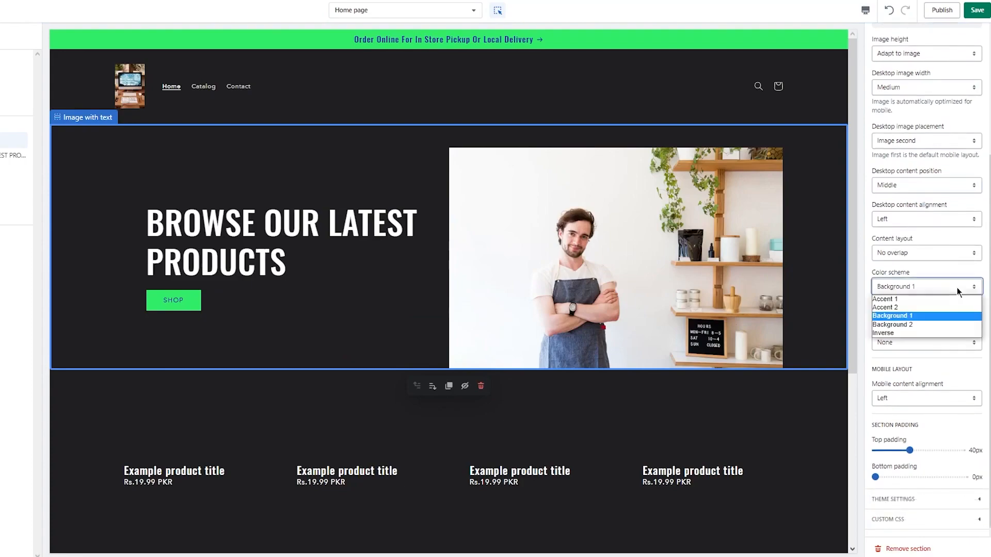
pyautogui.click(895, 309)
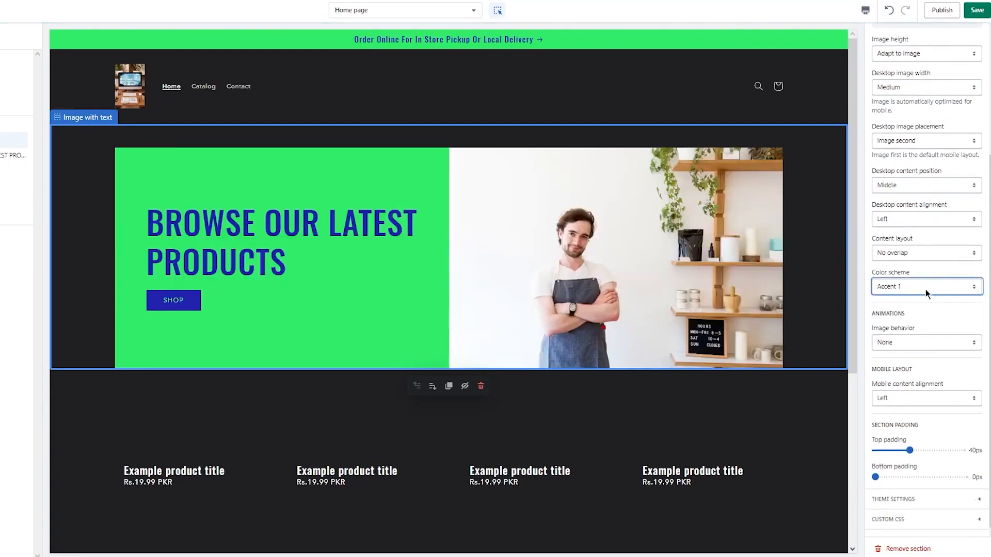
pyautogui.click(925, 289)
pyautogui.click(915, 312)
pyautogui.click(918, 289)
pyautogui.click(913, 299)
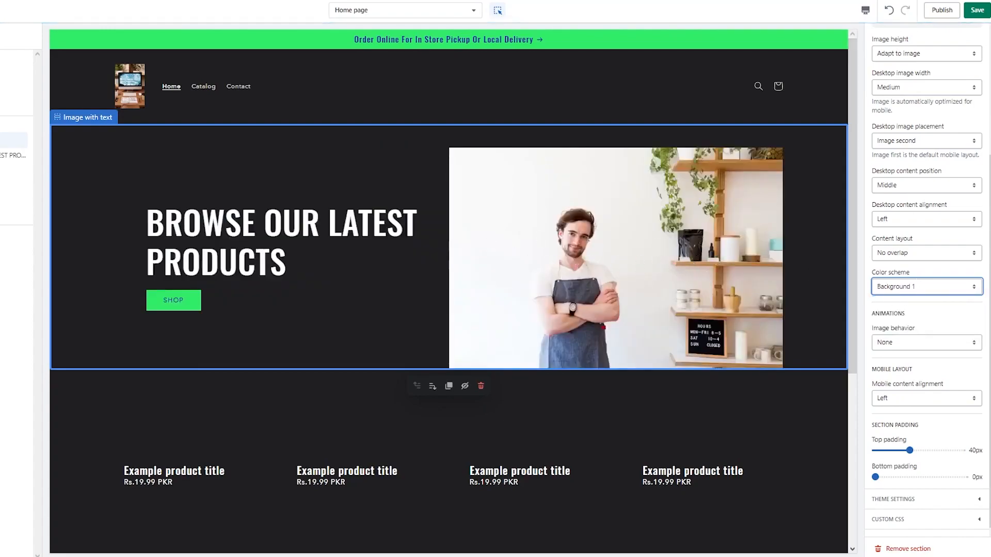
pyautogui.click(951, 291)
pyautogui.click(907, 311)
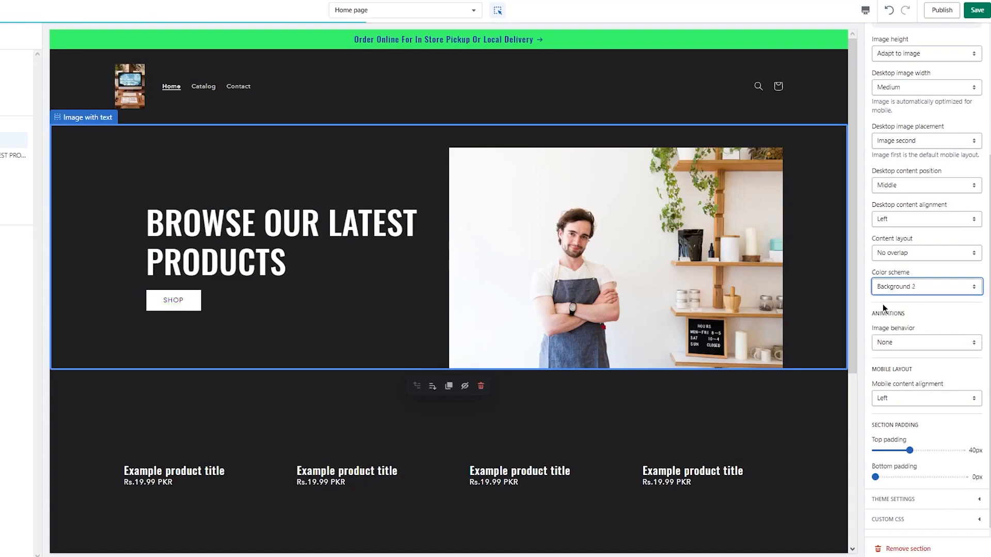
# Set the color scheme of the Image with text section to Background 1
pyautogui.click(902, 292)
pyautogui.click(903, 300)
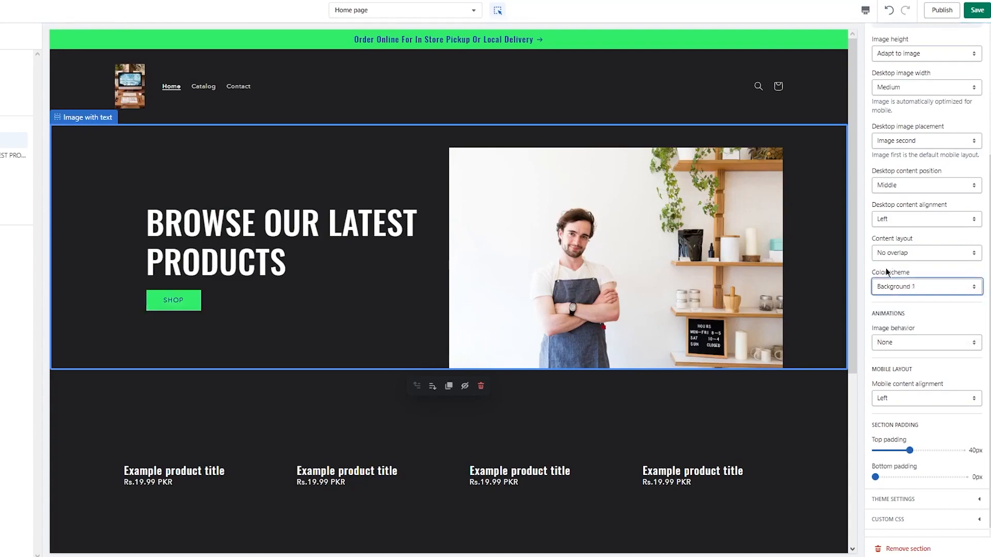
# Try Ambient movement as the section's image behavior and set it back to None
pyautogui.click(961, 343)
pyautogui.click(949, 344)
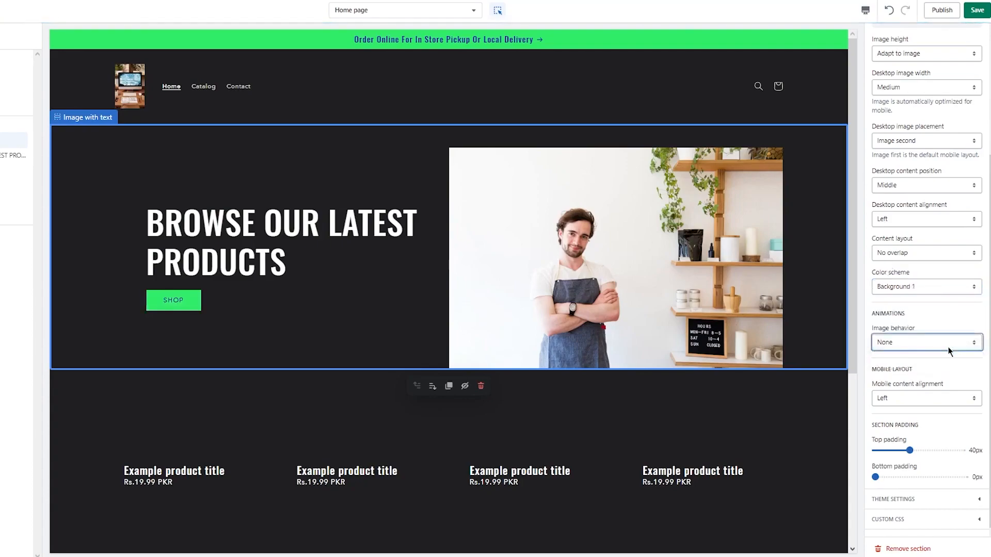
pyautogui.click(934, 345)
pyautogui.click(907, 366)
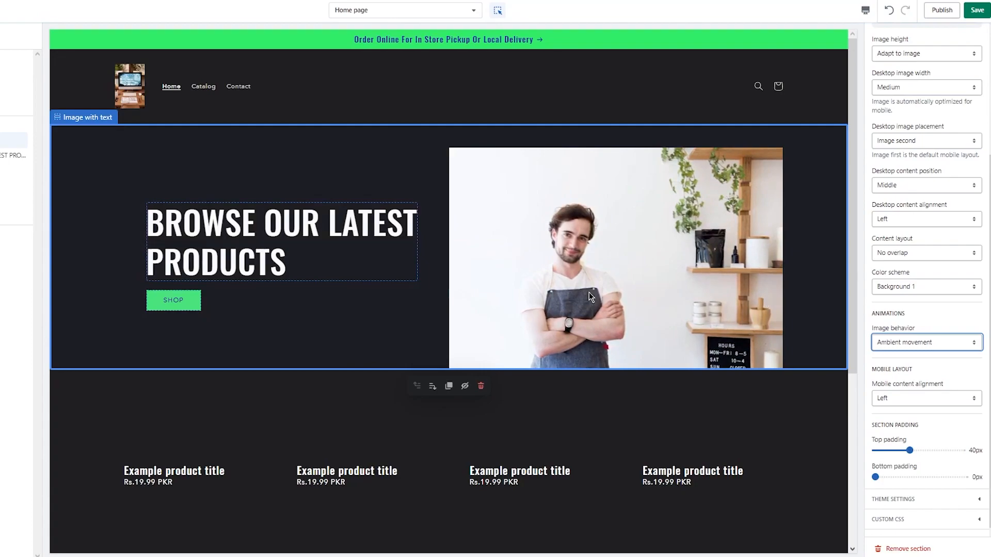
pyautogui.click(926, 342)
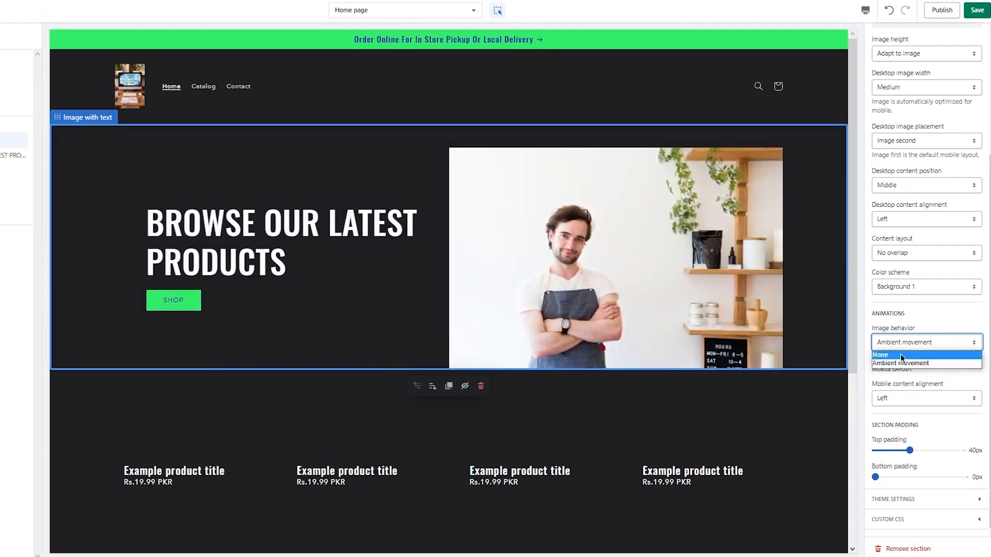
pyautogui.click(926, 356)
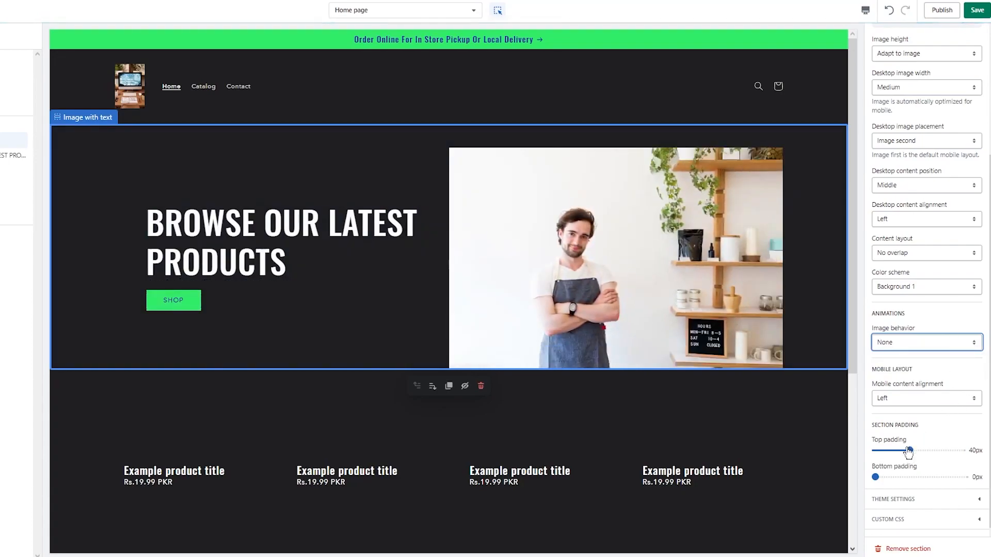
# Set the Image with text section's top padding to 36px and bottom padding to 16px
pyautogui.moveTo(908, 449)
pyautogui.mouseDown()
pyautogui.moveTo(981, 449)
pyautogui.moveTo(906, 450)
pyautogui.mouseUp()
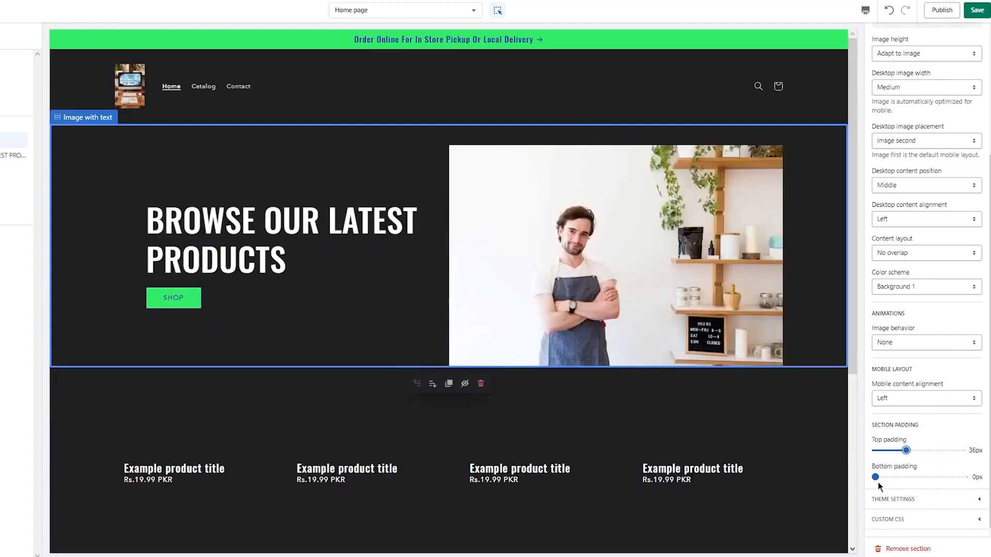
pyautogui.moveTo(875, 477); pyautogui.dragTo(903, 478)
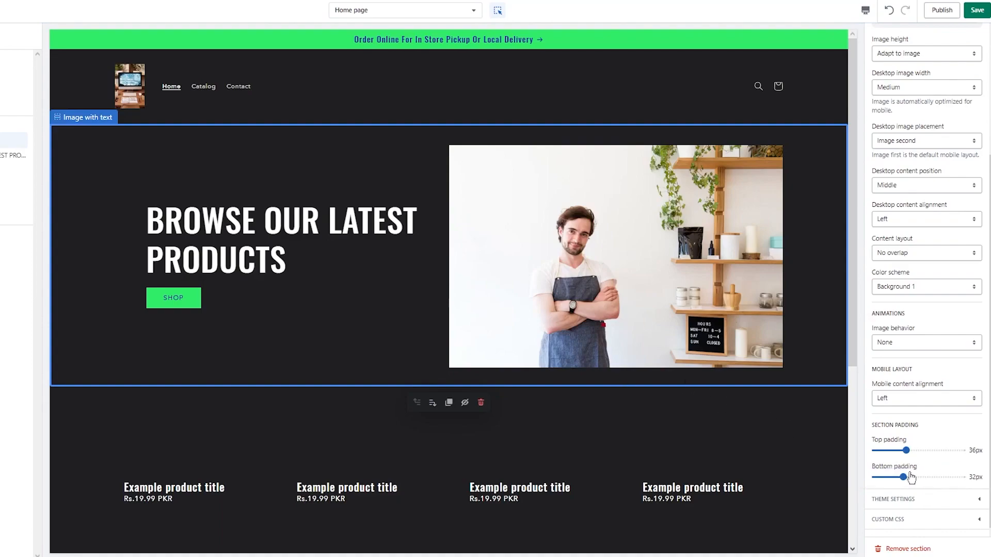
pyautogui.moveTo(898, 475); pyautogui.dragTo(889, 474)
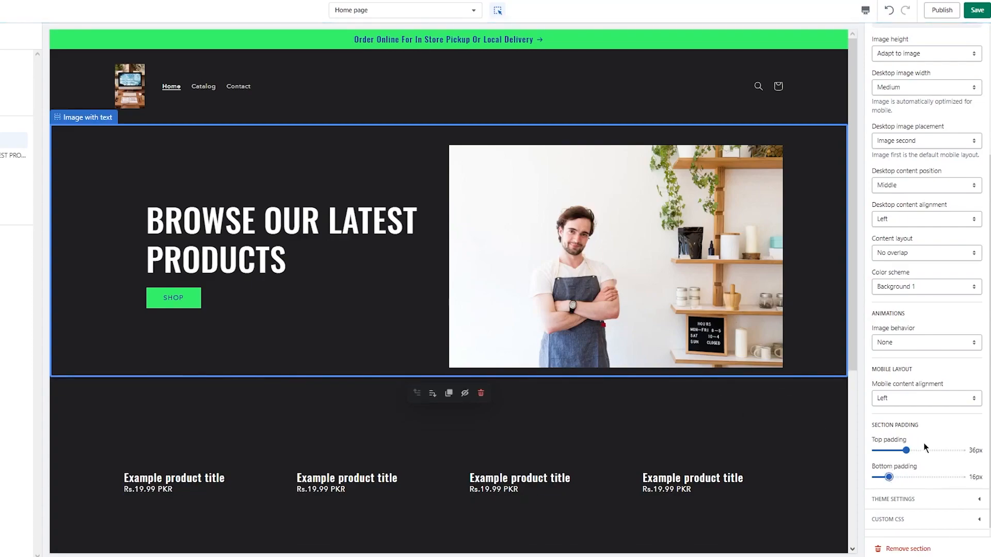
# Expand the section's theme settings and set the first thickness value, for the content box border, to 8px
pyautogui.click(967, 501)
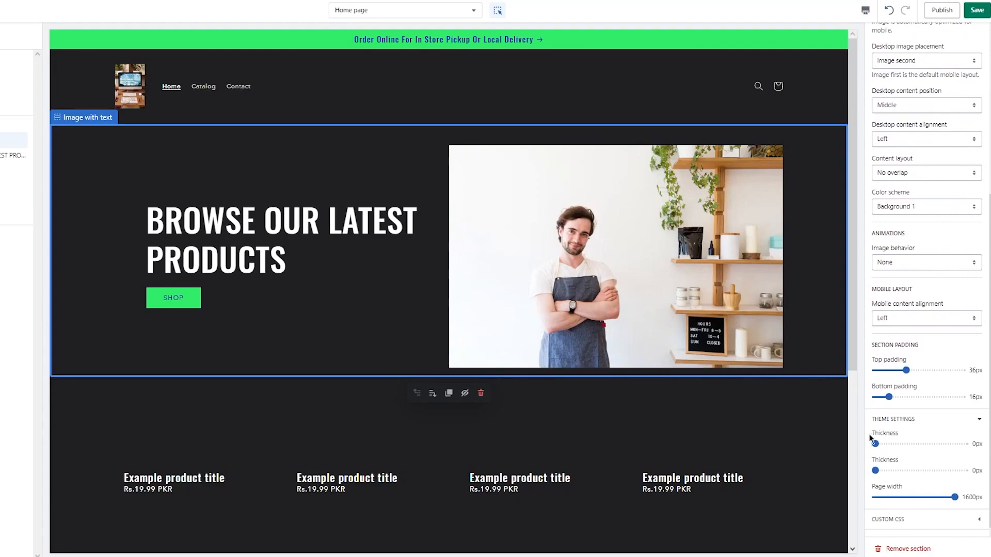
pyautogui.moveTo(875, 444); pyautogui.dragTo(918, 444)
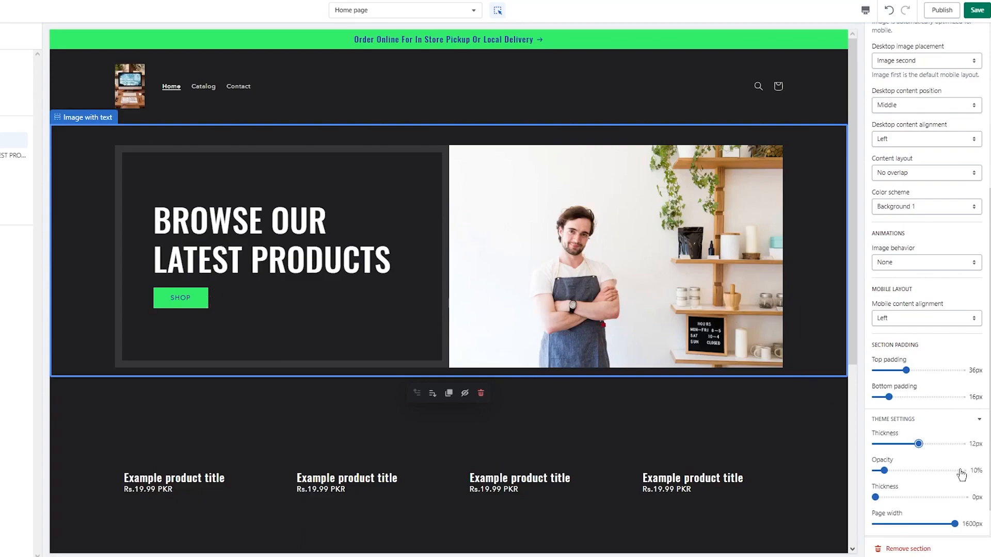
pyautogui.scroll(-1, 920, 455)
pyautogui.click(905, 418)
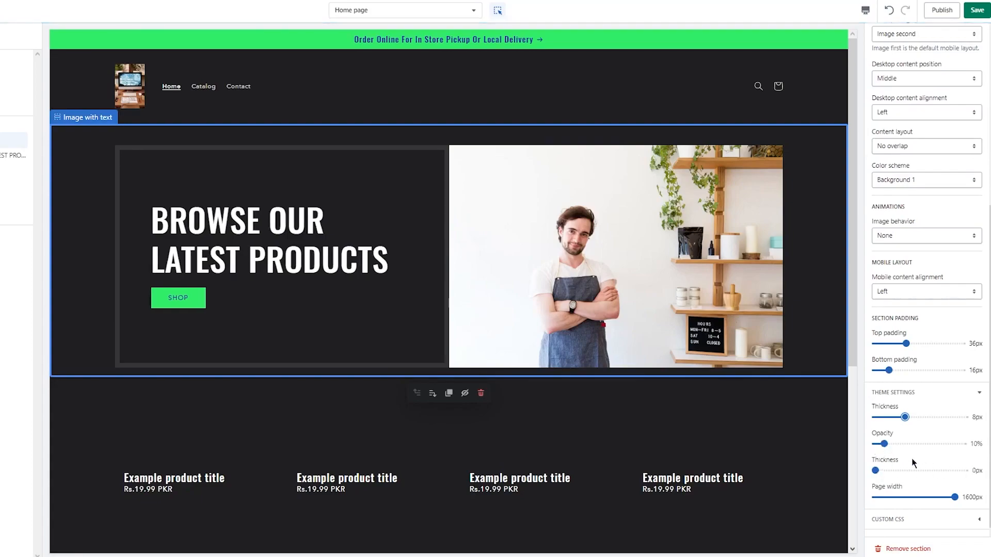
# Replace the heading text beside the image with "CHECK OUT OUR LATEST ITEMS"
pyautogui.scroll(5, 912, 342)
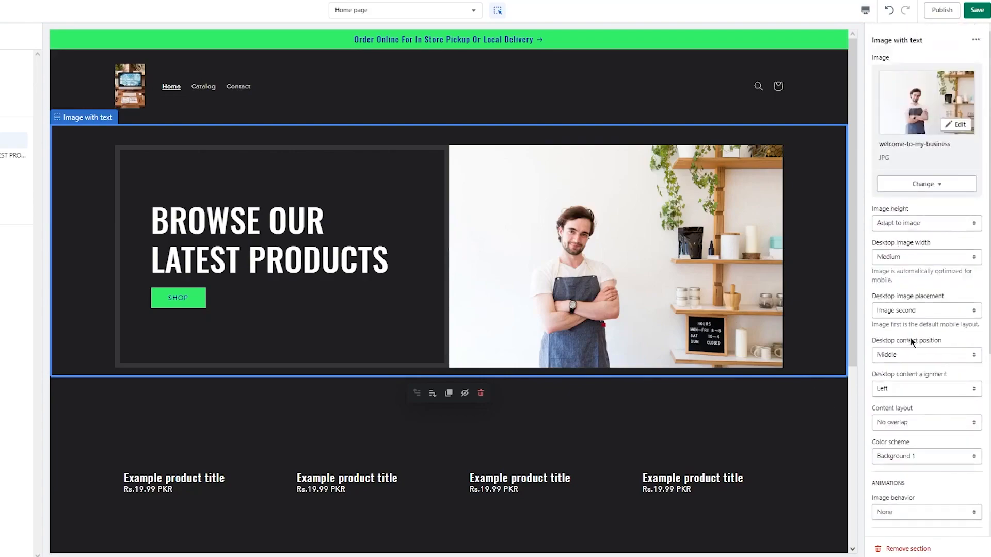
pyautogui.click(260, 263)
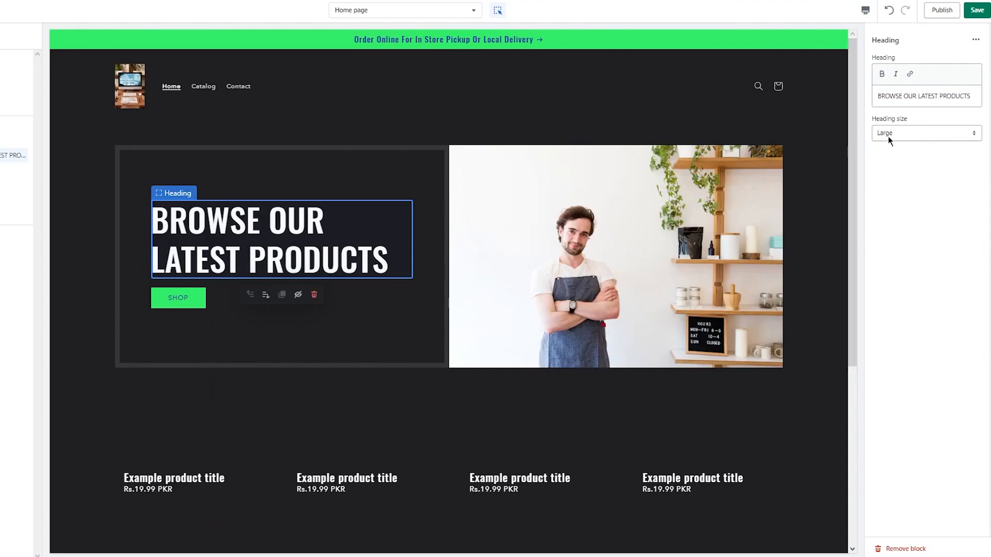
pyautogui.moveTo(975, 97); pyautogui.dragTo(838, 115)
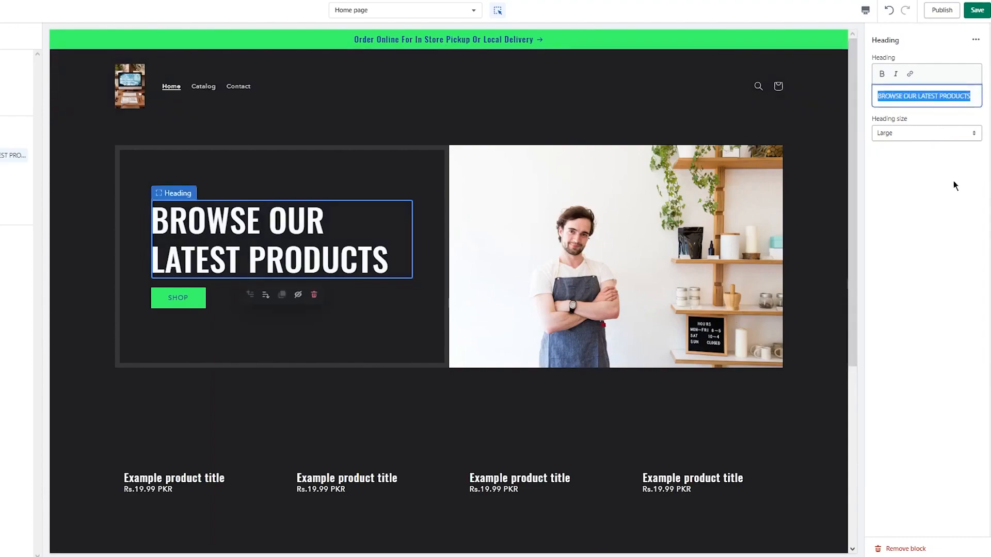
pyautogui.write('CHE')
pyautogui.write('CK OUT OUR LAT')
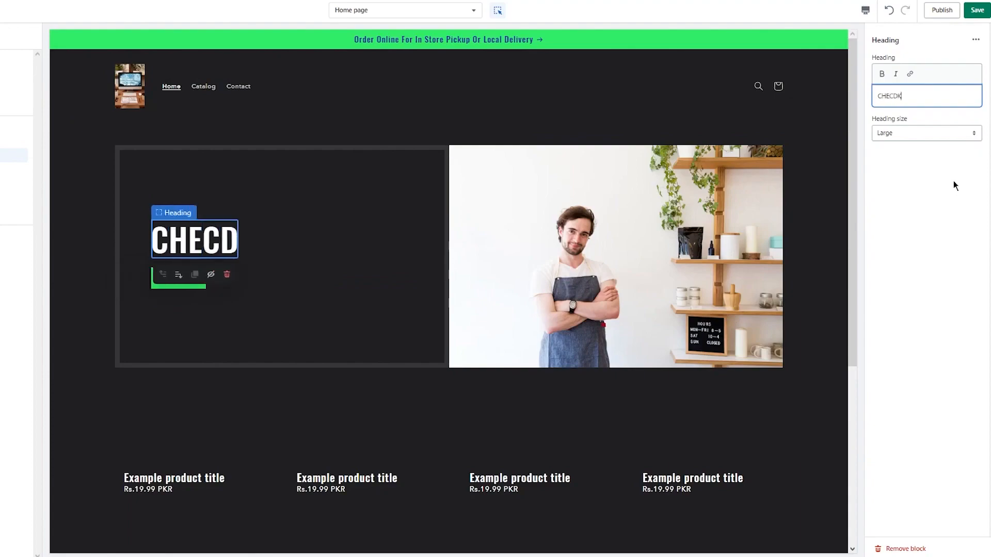
pyautogui.write('EST ITEMS')
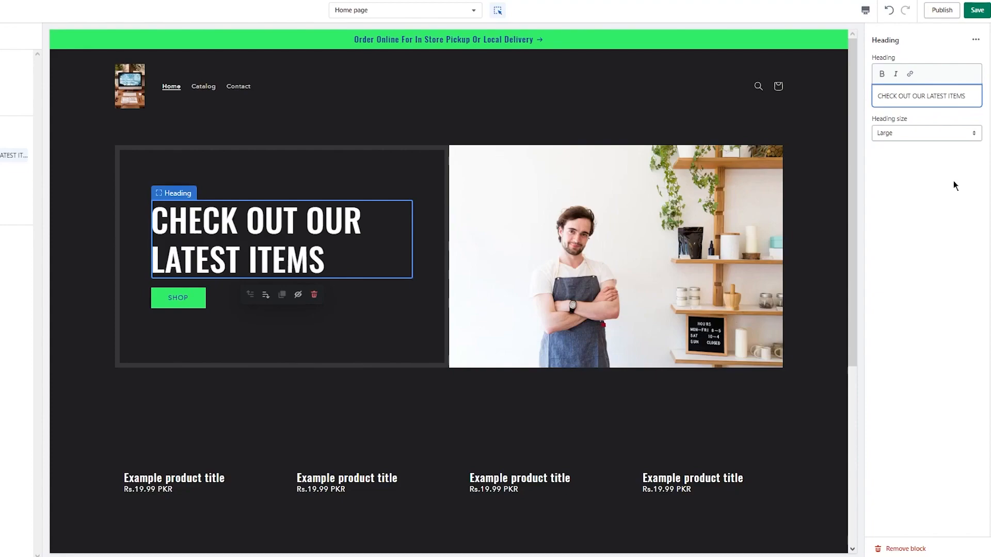
pyautogui.click(937, 203)
# Open the theme-wide Logo settings and look over the home page preview
pyautogui.scroll(-5, 578, 170)
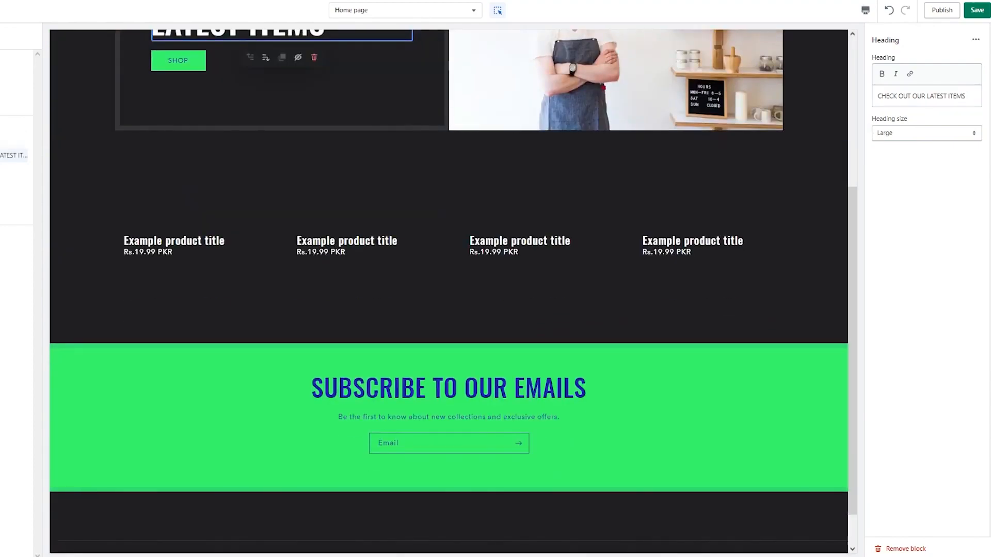
pyautogui.click(10, 58)
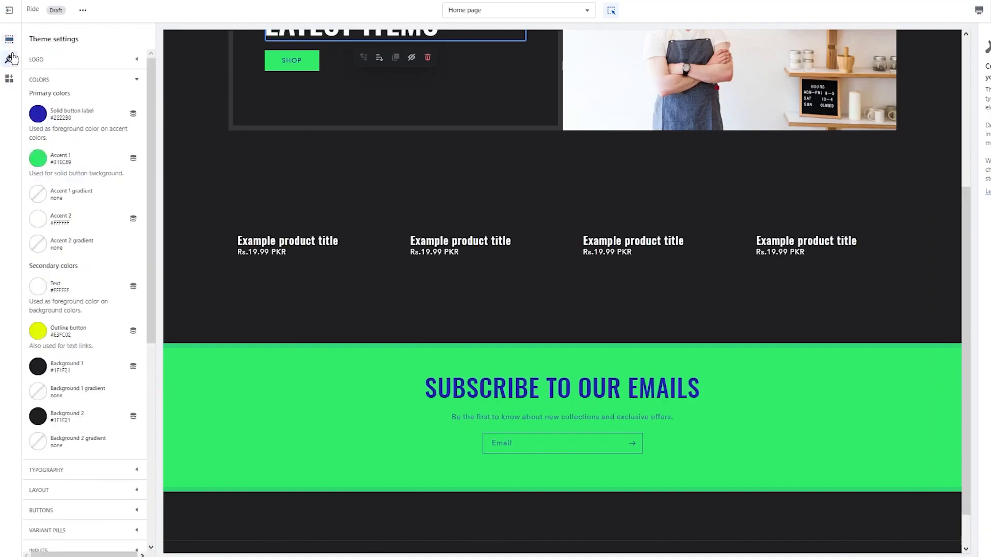
pyautogui.click(72, 66)
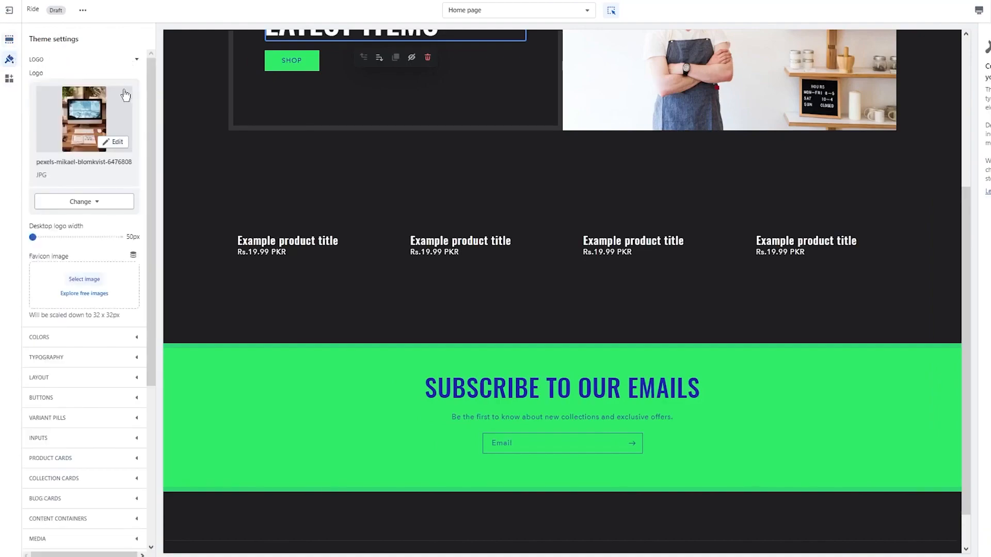
pyautogui.scroll(5, 352, 188)
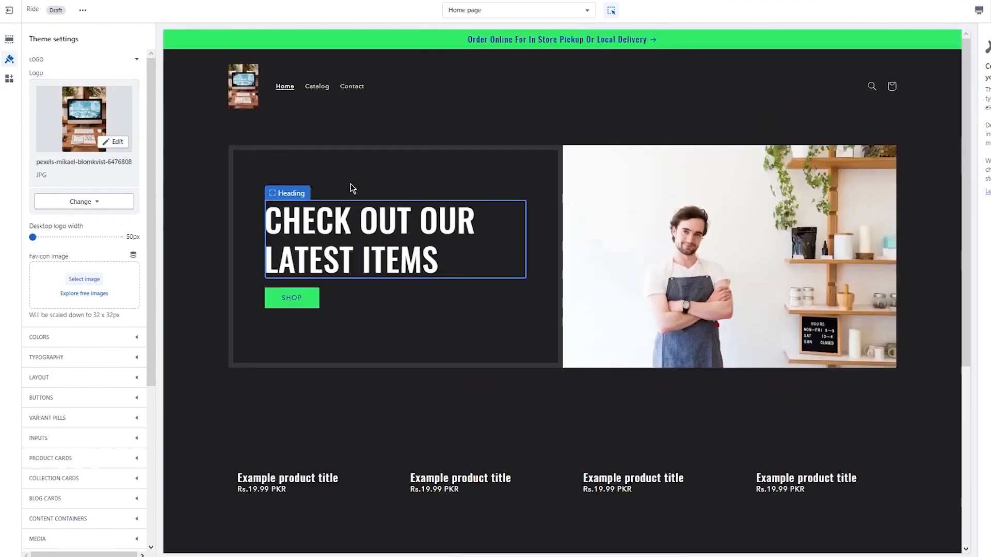
pyautogui.scroll(-1, 314, 88)
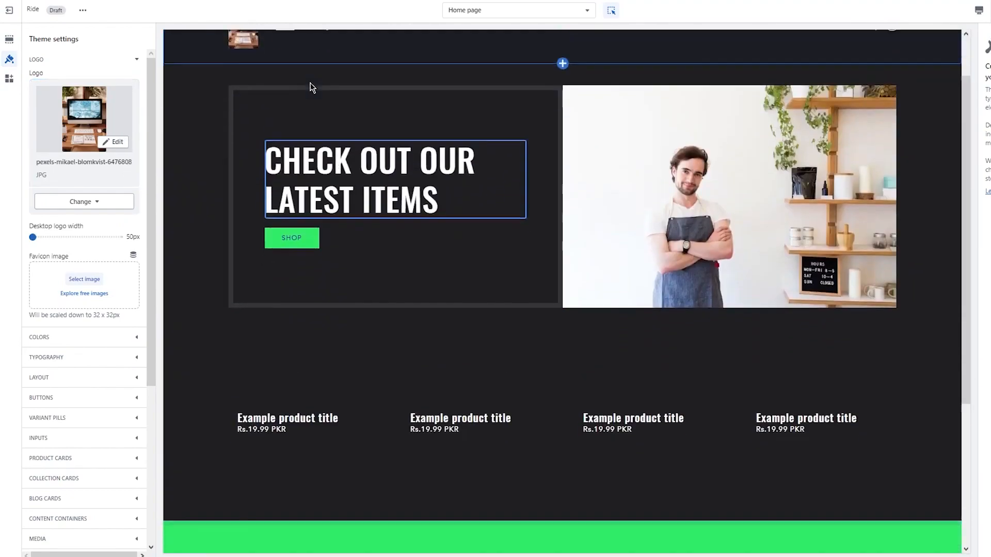
pyautogui.scroll(-1, 312, 88)
pyautogui.scroll(-3, 115, 151)
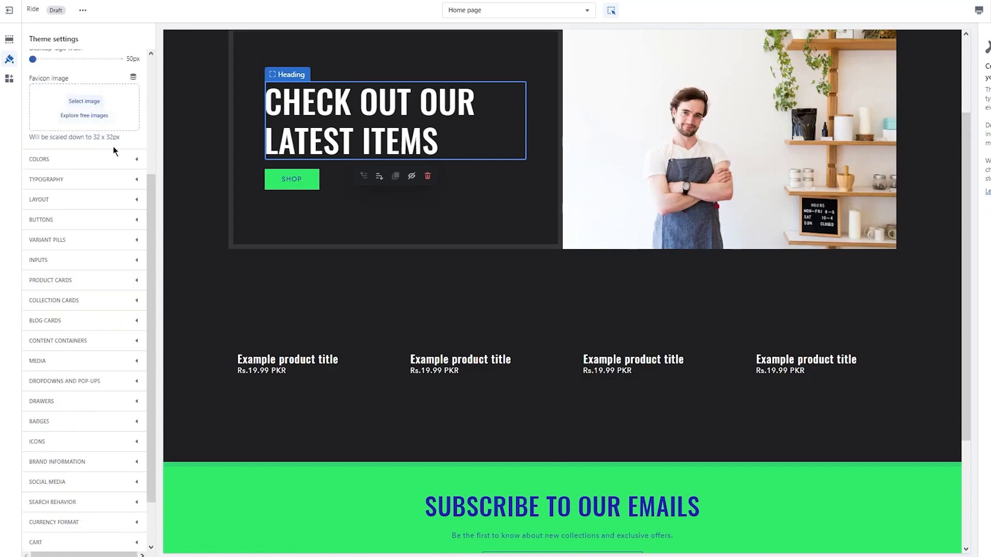
# Open the theme's Colors settings and examine how the colors are used across the home page preview
pyautogui.click(113, 159)
pyautogui.scroll(3, 121, 160)
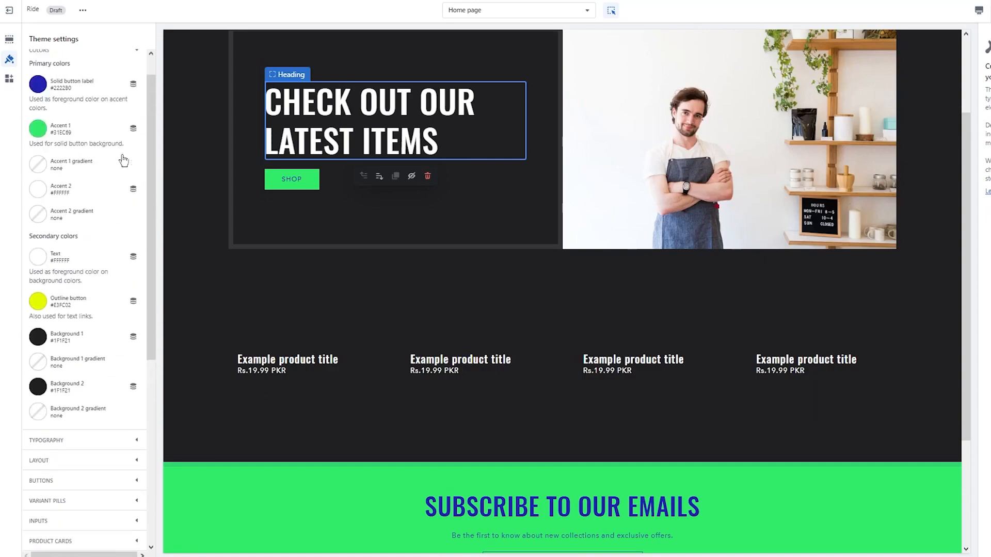
pyautogui.scroll(2, 643, 289)
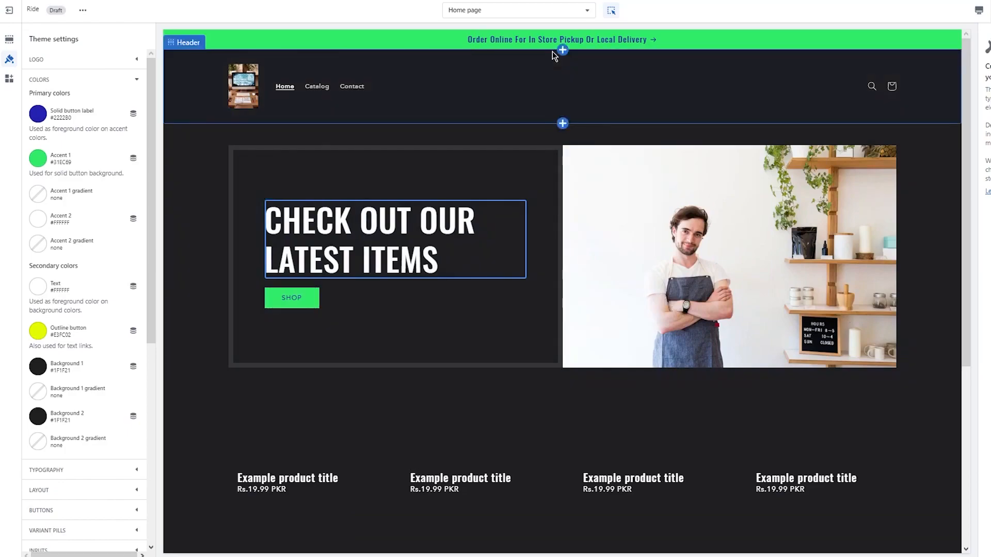
pyautogui.scroll(-3, 552, 224)
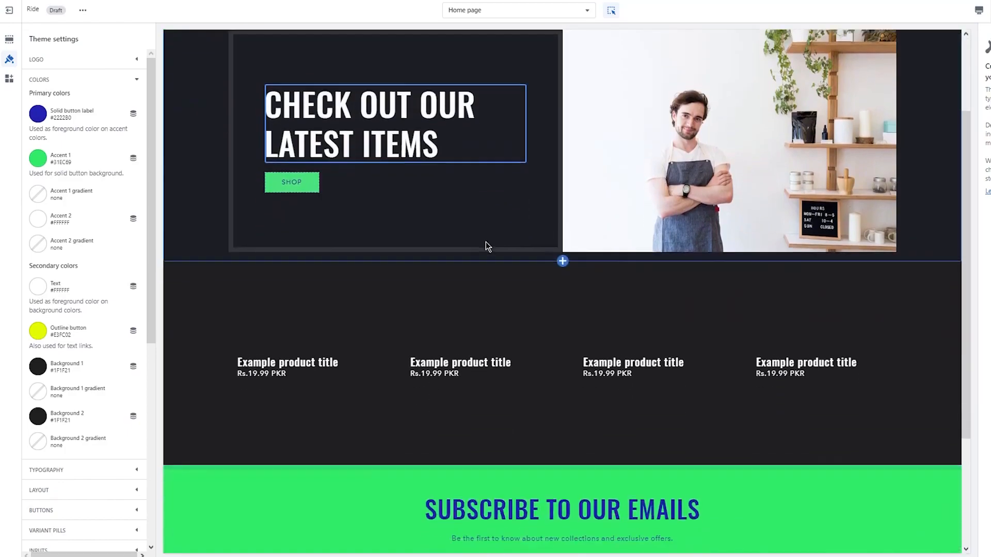
pyautogui.scroll(-2, 470, 430)
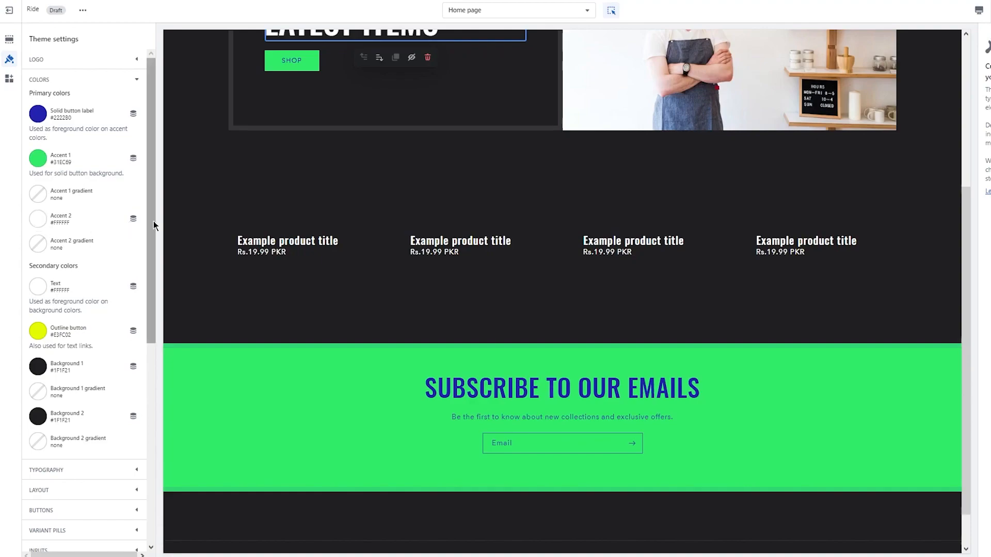
pyautogui.scroll(5, 462, 259)
pyautogui.scroll(-6, 454, 255)
pyautogui.scroll(5, 454, 256)
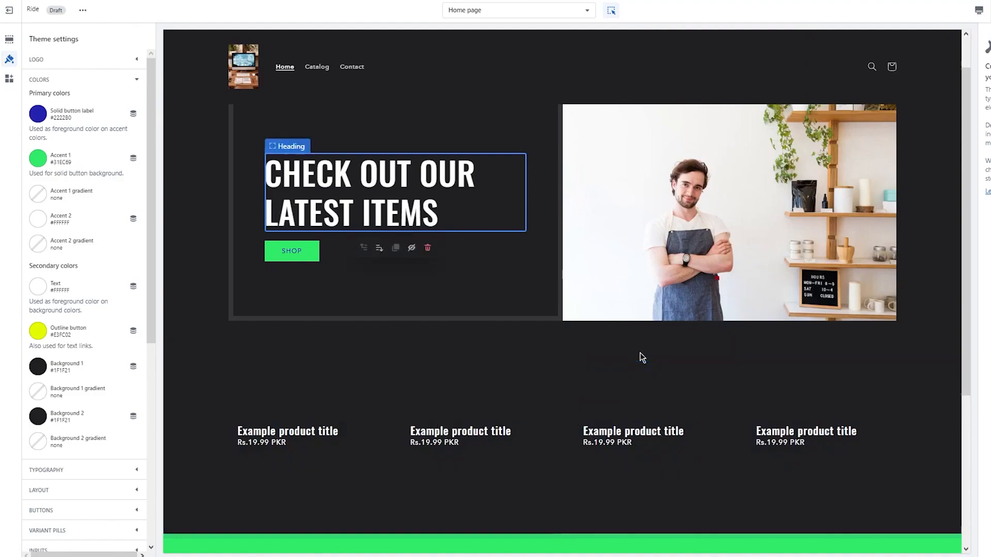
pyautogui.scroll(2, 618, 248)
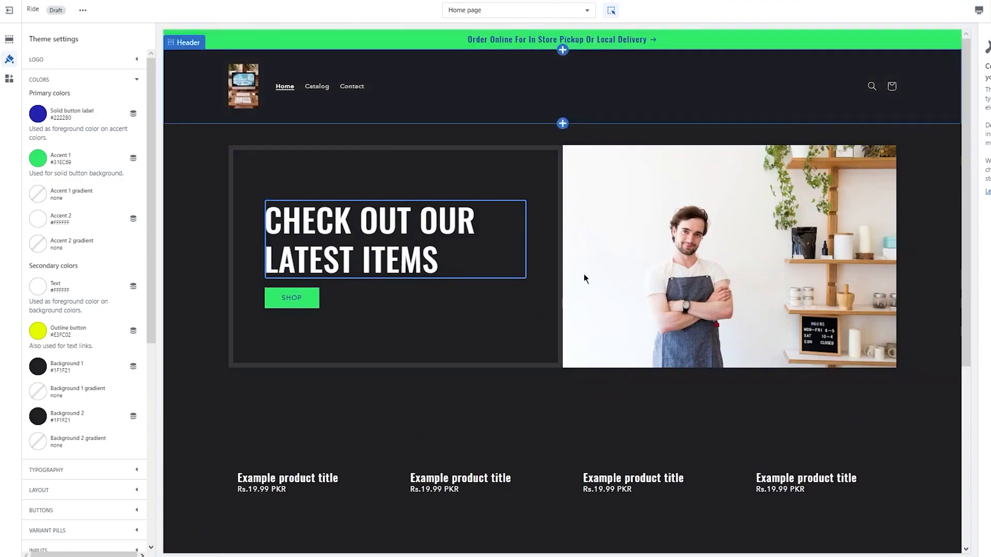
# Select the Image with text section and review the home page from the header to the email signup
pyautogui.click(562, 281)
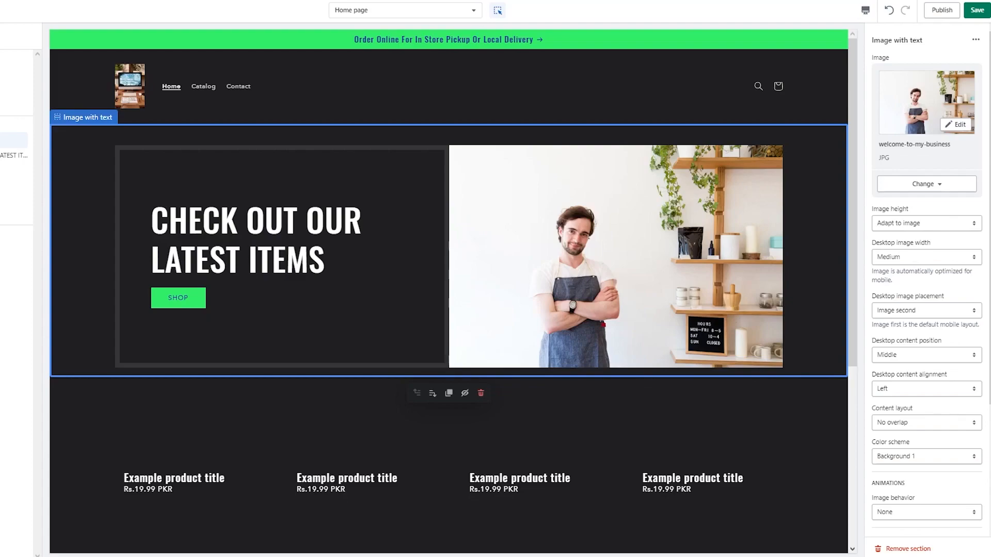
pyautogui.scroll(-4, 577, 293)
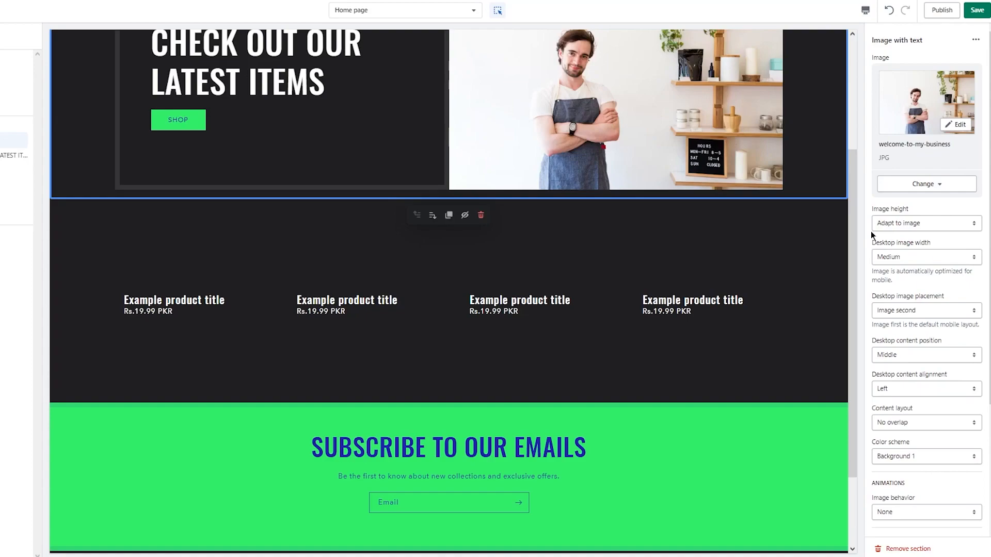
pyautogui.click(0, 11)
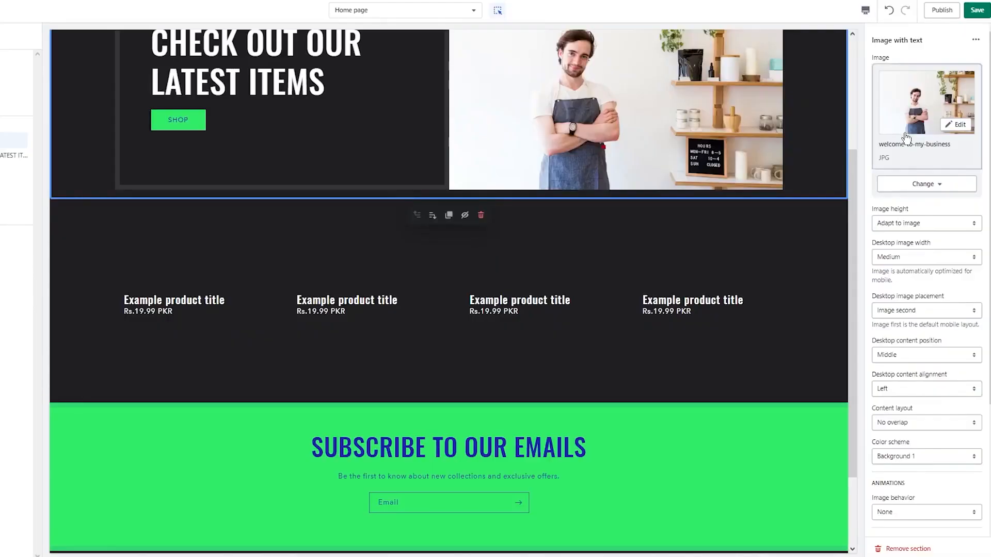
pyautogui.scroll(4, 476, 126)
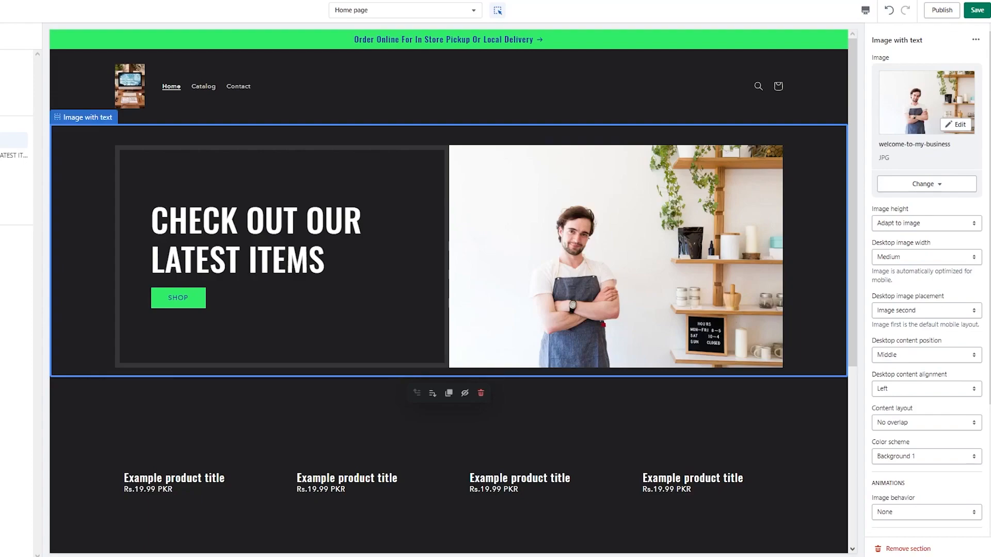
pyautogui.scroll(-5, 636, 278)
pyautogui.scroll(5, 482, 347)
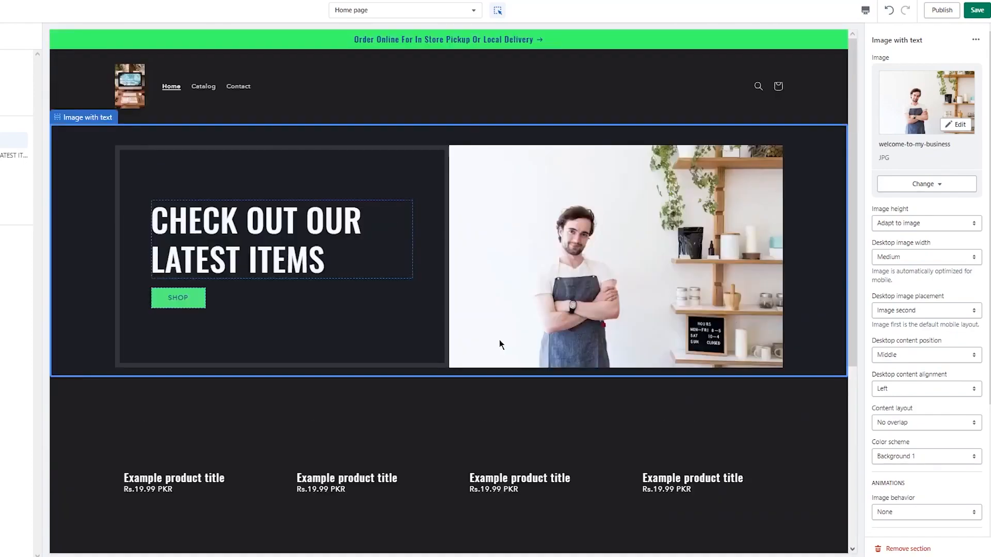
# Look through the available page templates, including the Products templates, and return to the Image with text section
pyautogui.click(384, 11)
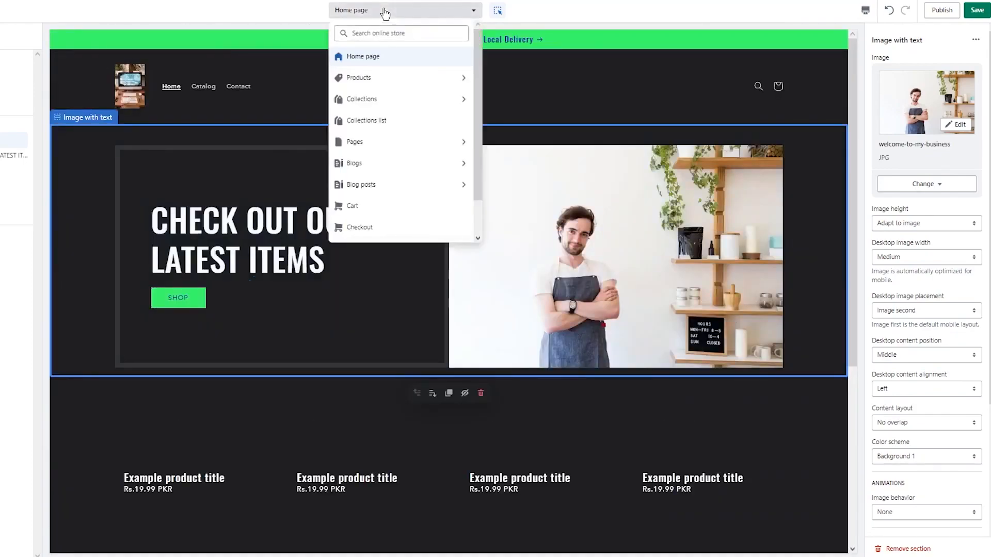
pyautogui.click(395, 86)
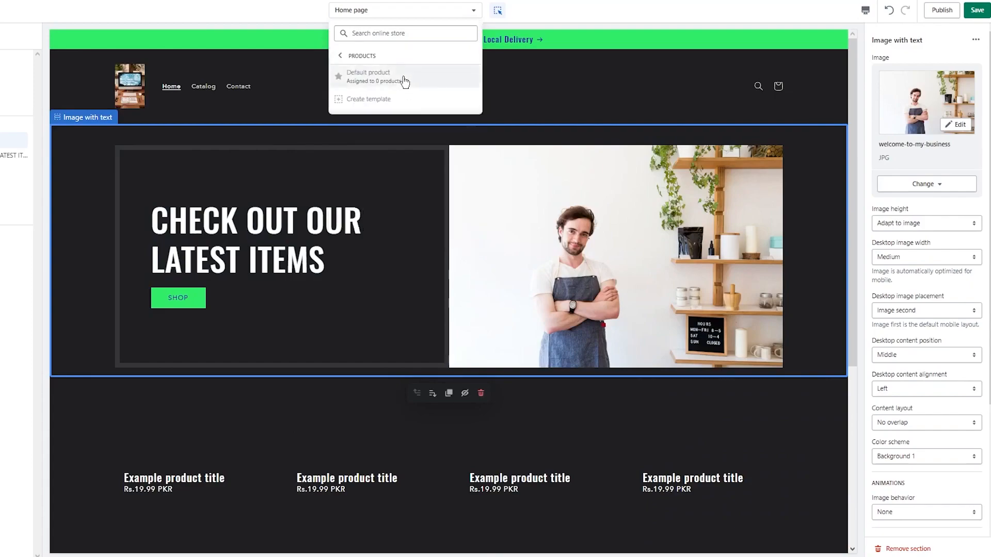
pyautogui.click(404, 80)
pyautogui.click(380, 14)
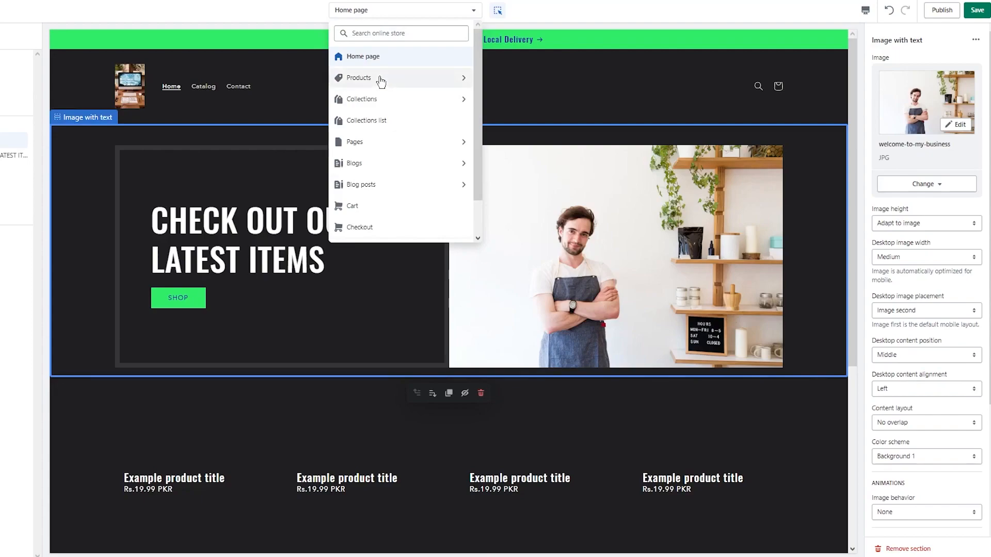
pyautogui.click(658, 81)
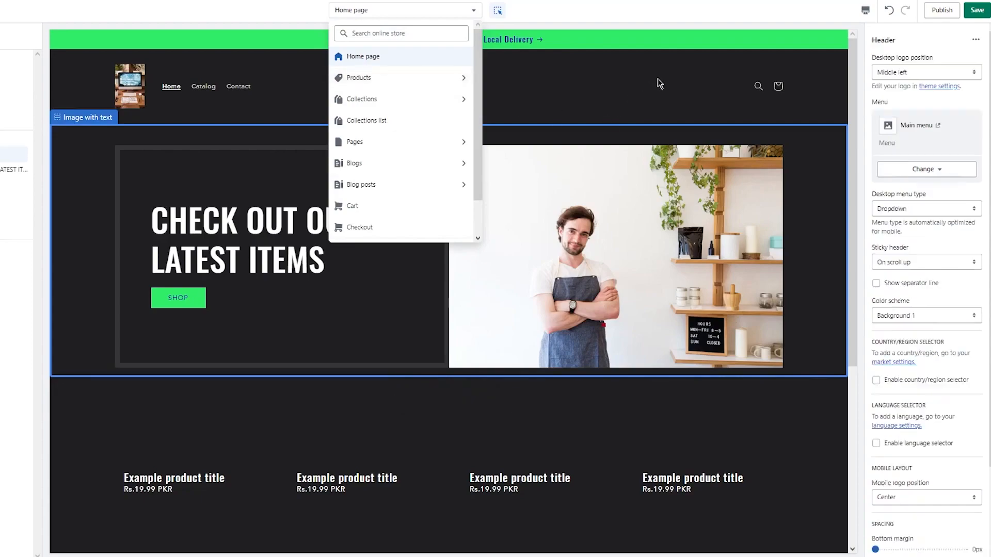
pyautogui.click(408, 201)
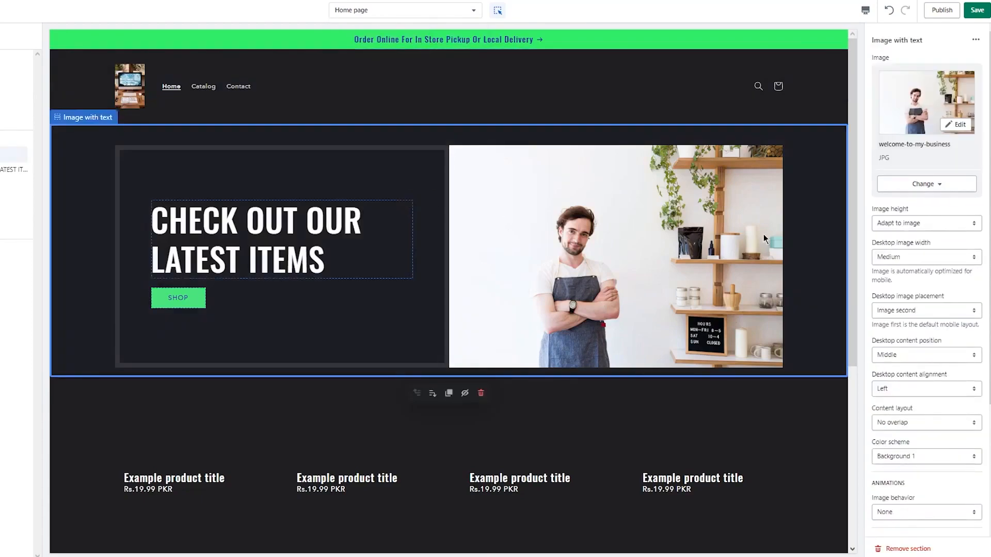
# Review the remaining Image with text settings, including the expanded Theme settings and Custom CSS groups
pyautogui.scroll(-3, 936, 253)
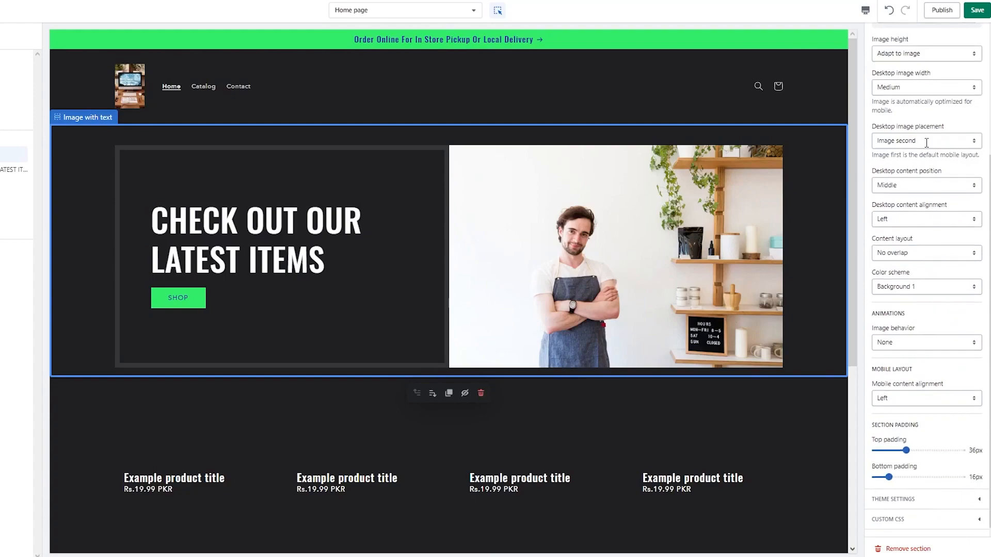
pyautogui.click(963, 499)
pyautogui.scroll(-2, 918, 413)
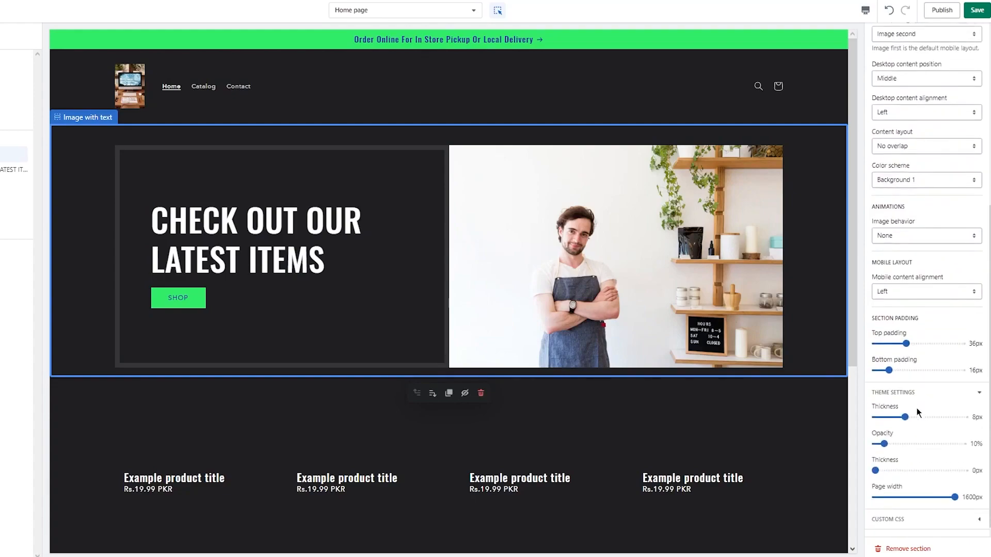
pyautogui.click(921, 519)
pyautogui.scroll(-2, 919, 496)
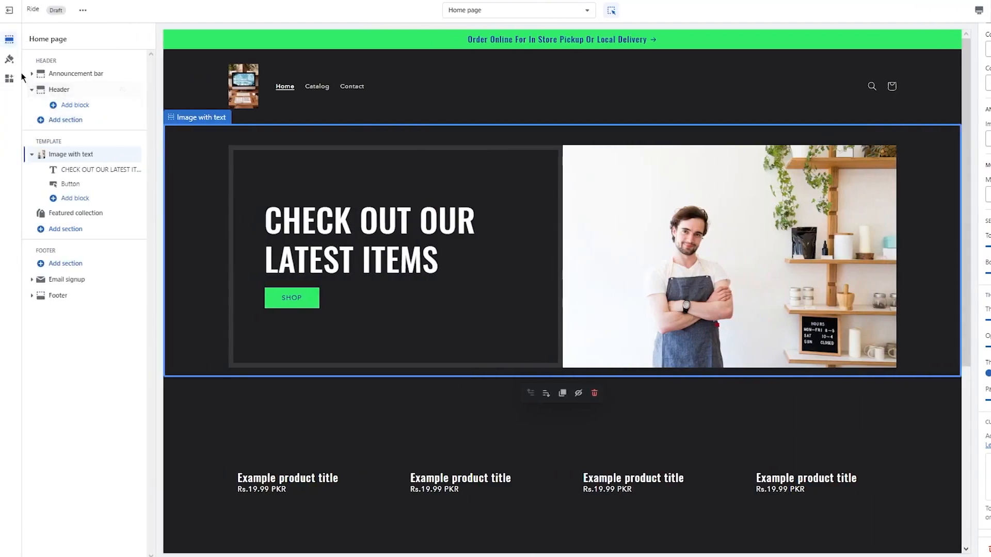
# Set the border thickness of the theme-wide buttons to 7 px
pyautogui.click(11, 60)
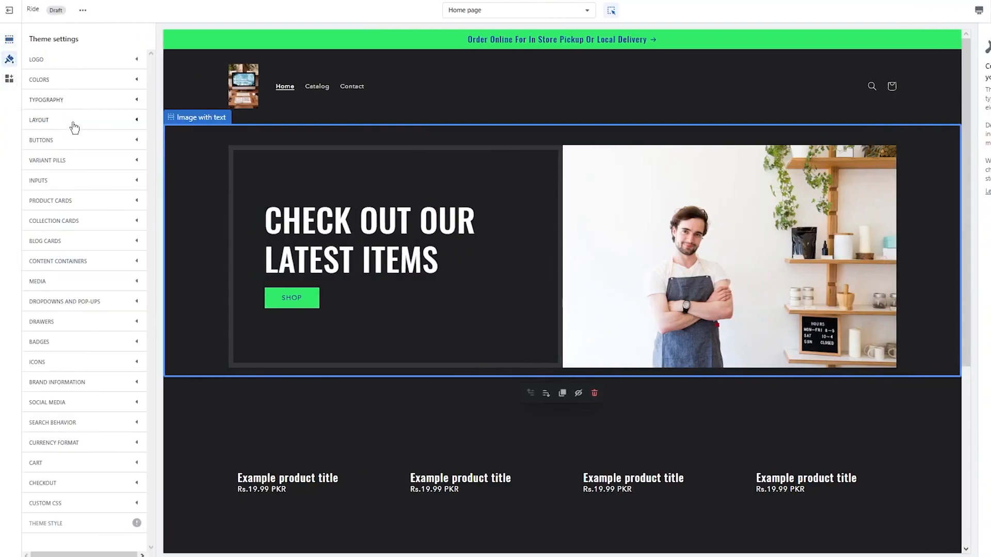
pyautogui.click(72, 138)
pyautogui.moveTo(40, 180); pyautogui.dragTo(85, 181)
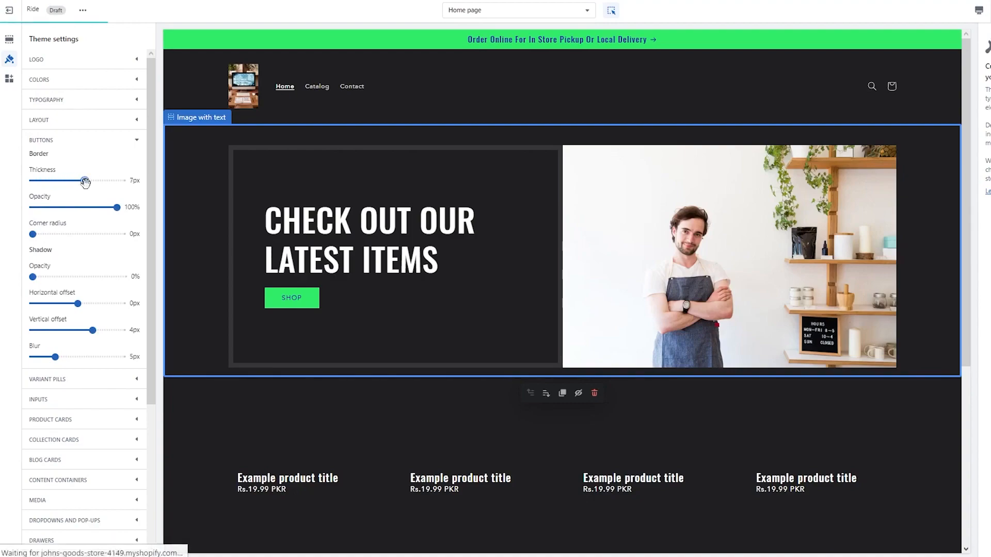
pyautogui.scroll(-3, 105, 222)
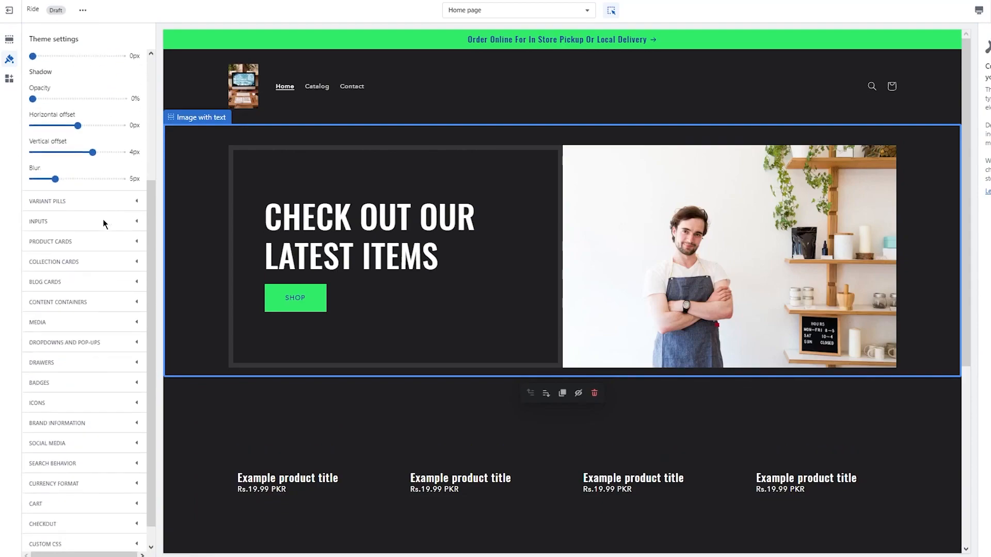
# Review the theme-wide Inputs settings for border and shadow, and collapse them again
pyautogui.click(134, 221)
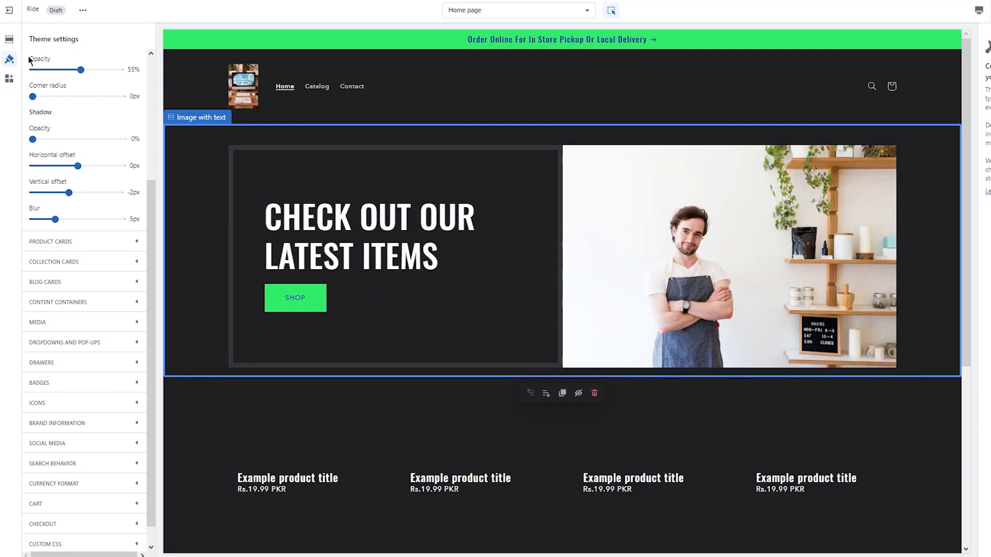
pyautogui.scroll(4, 122, 57)
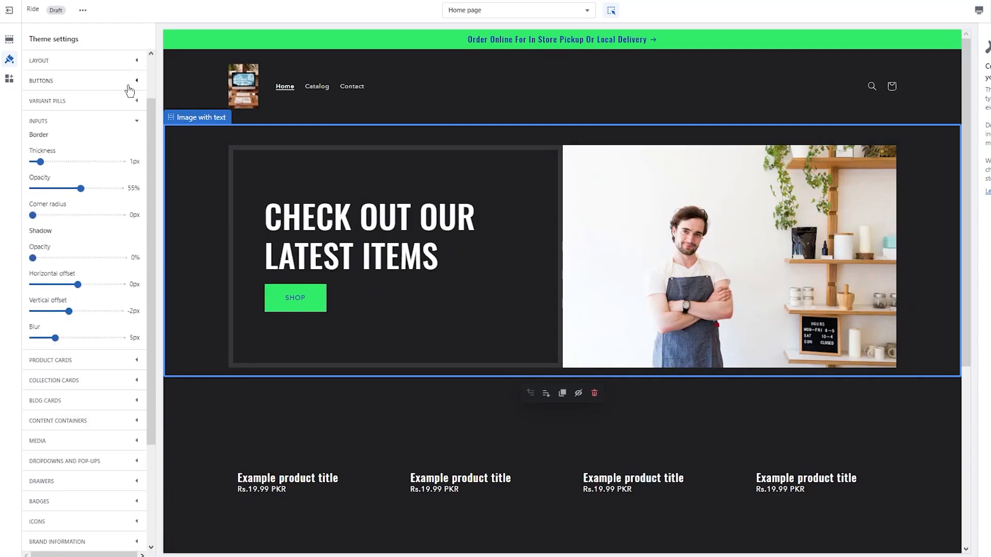
pyautogui.click(137, 181)
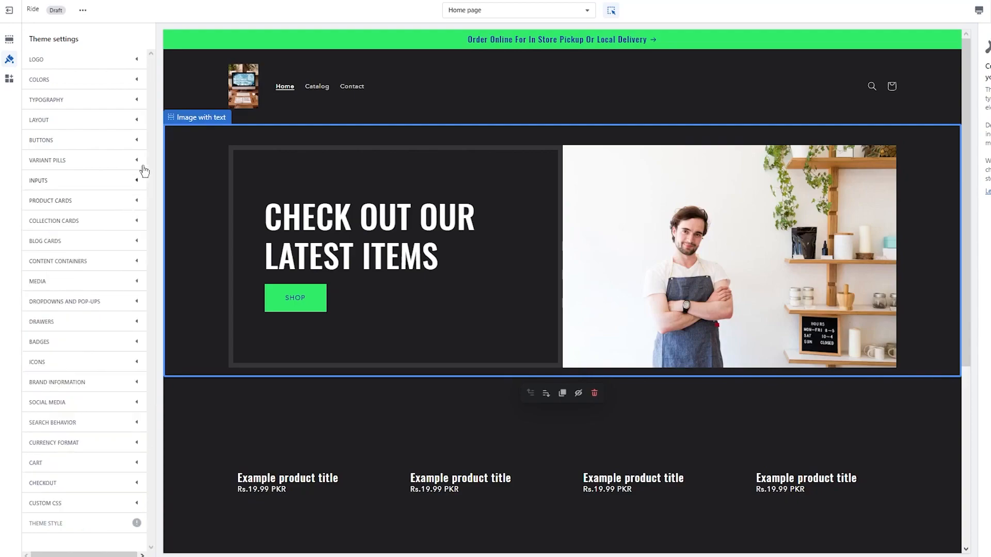
# Try the Serif and Abril Fatface fonts for the theme's headings in the Typography settings
pyautogui.click(129, 106)
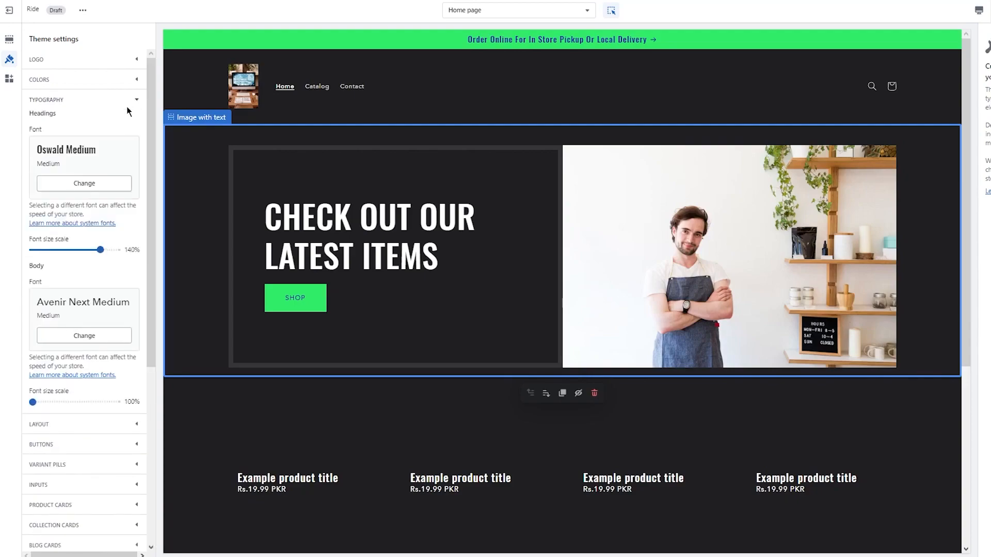
pyautogui.click(119, 187)
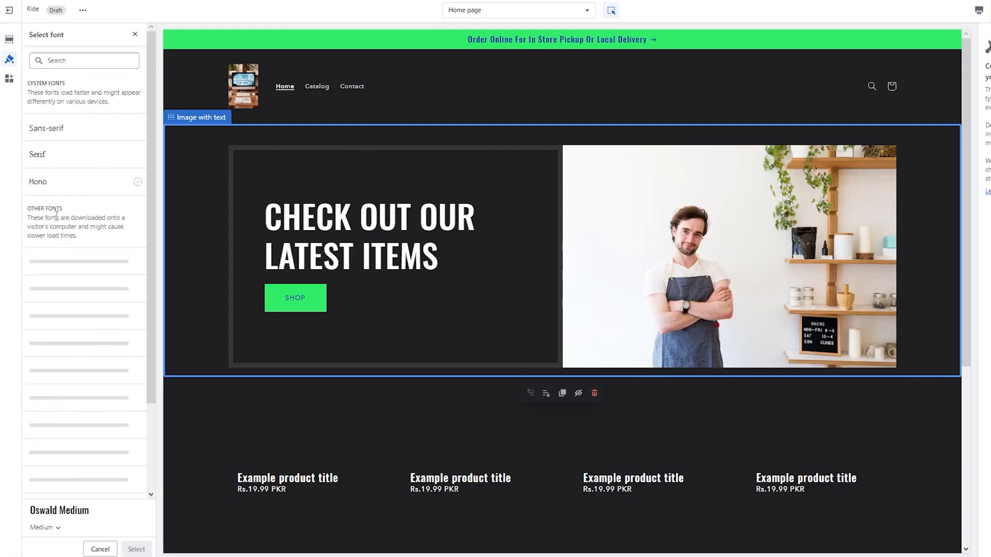
pyautogui.click(69, 164)
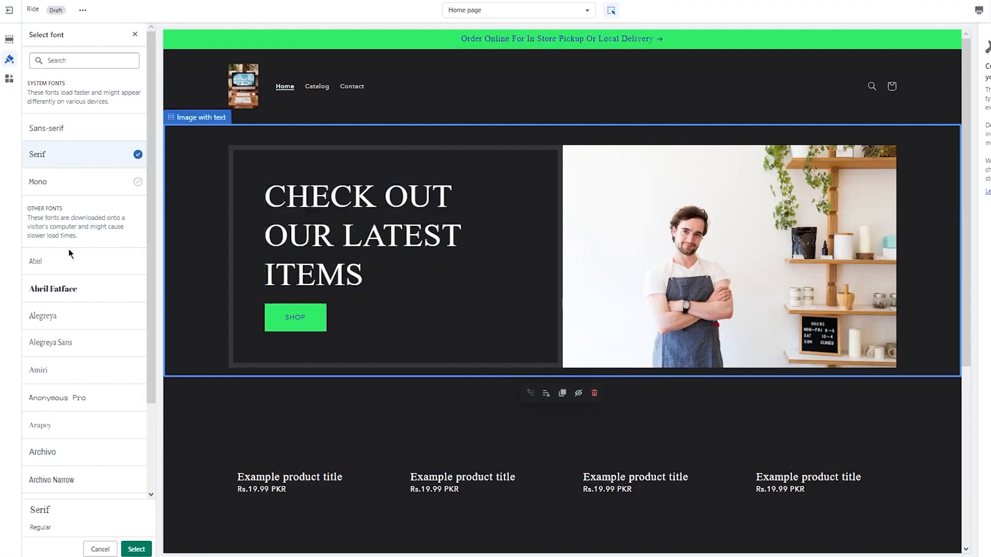
pyautogui.click(71, 288)
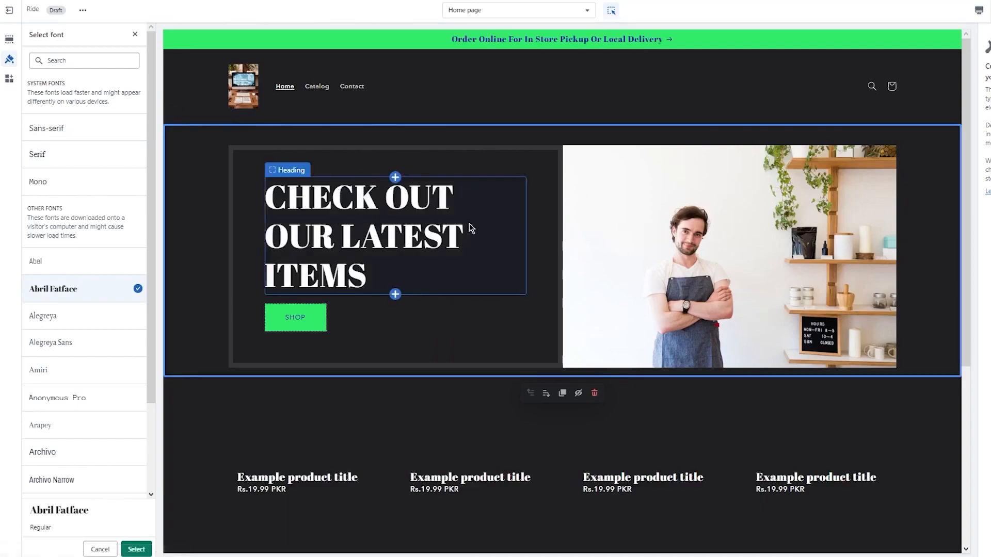
# Search the fonts for "oswald", try Oswald on the headings, and return to the Image with text section without leaving the editor
pyautogui.click(84, 58)
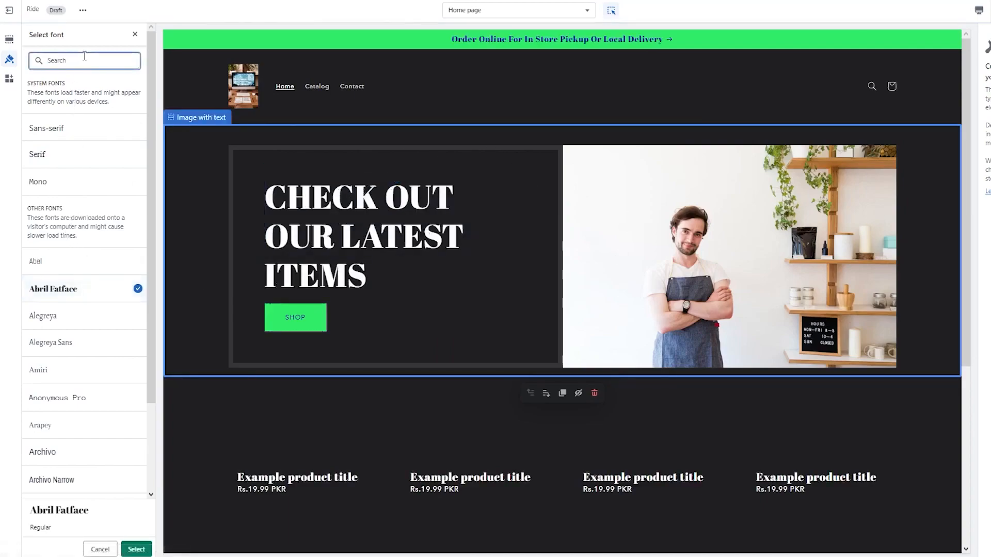
pyautogui.write('oswald')
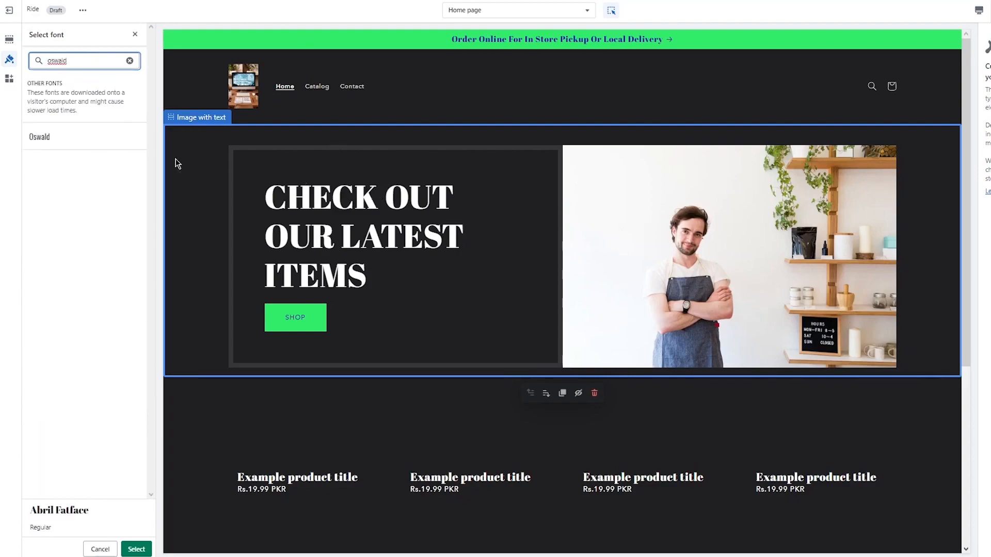
pyautogui.click(83, 144)
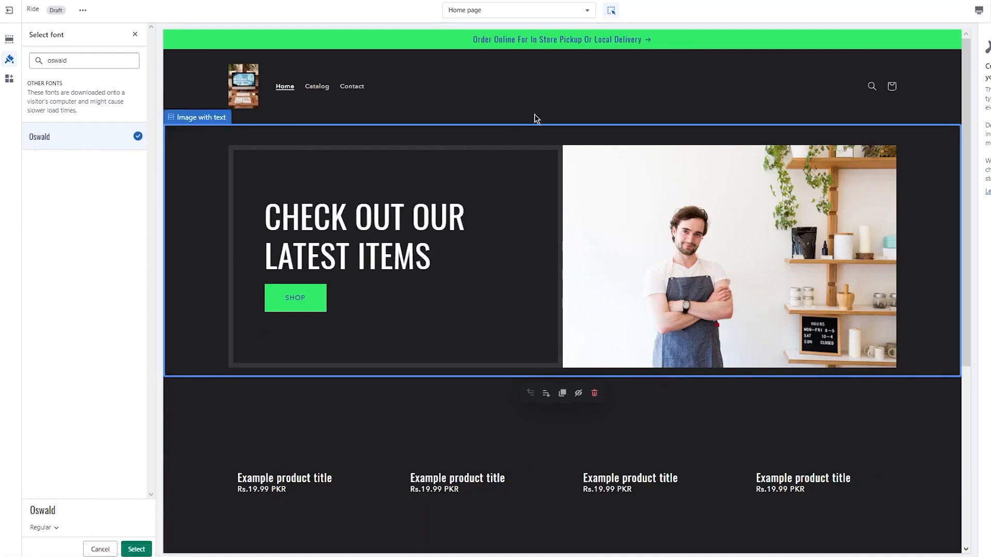
pyautogui.click(681, 141)
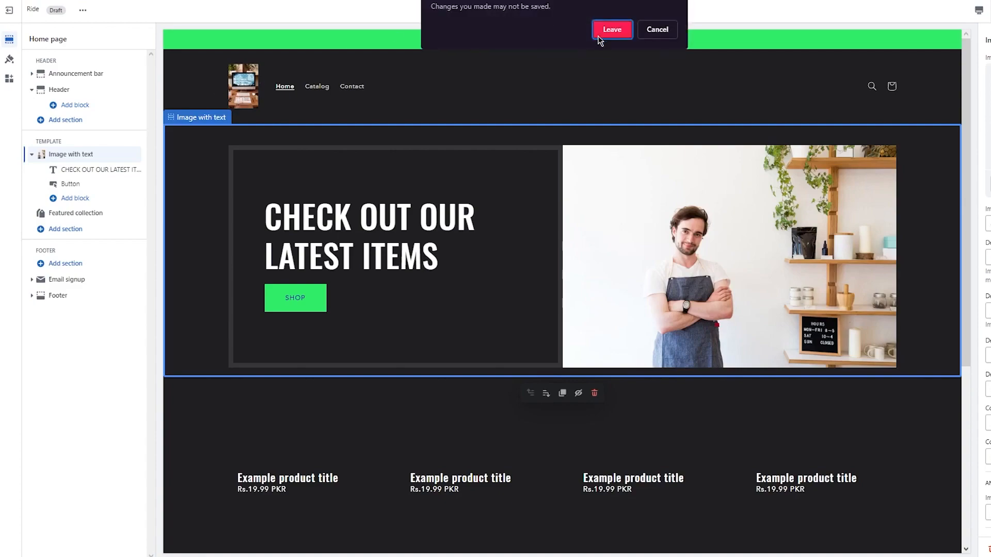
pyautogui.click(658, 30)
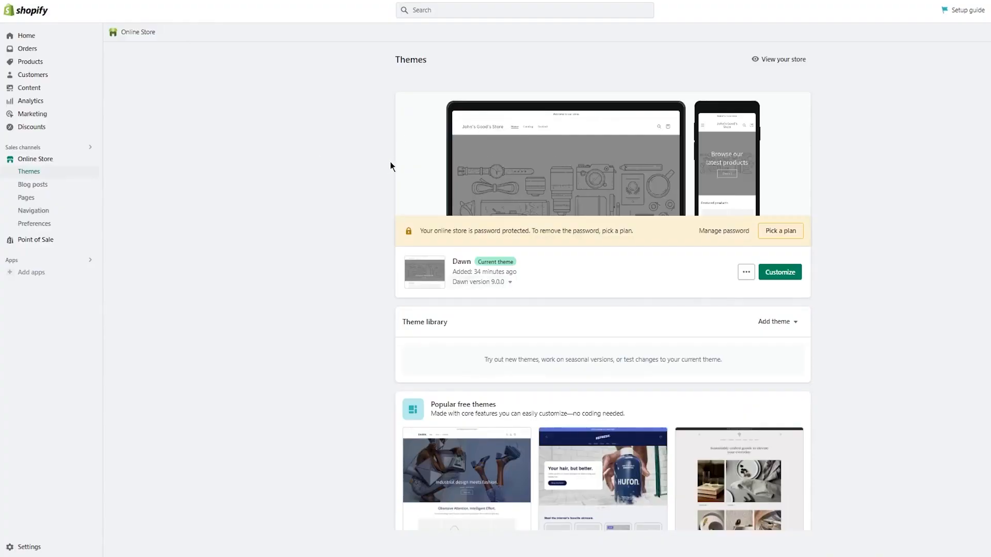
# Add a new online store page titled "Terms Of Service"
pyautogui.click(45, 197)
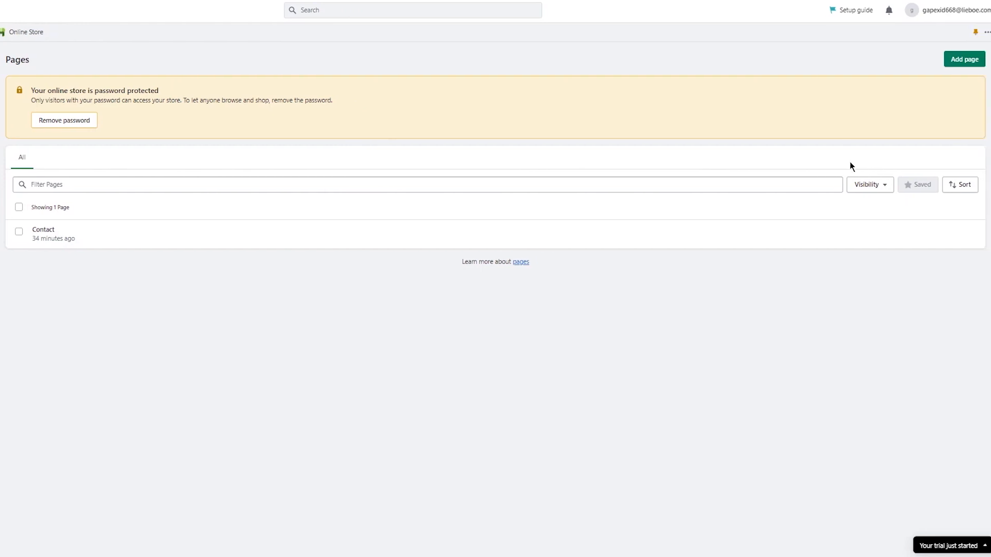
pyautogui.click(968, 61)
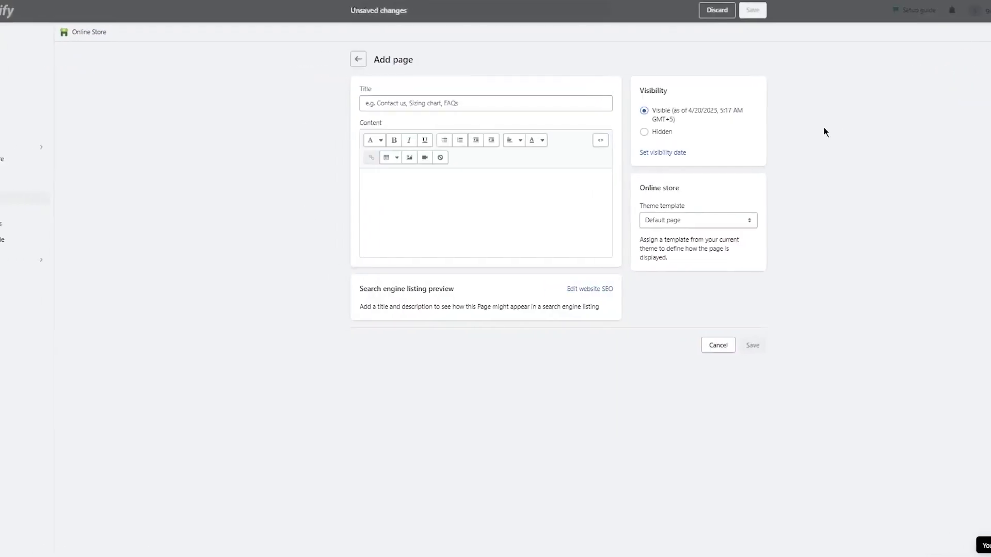
pyautogui.click(519, 110)
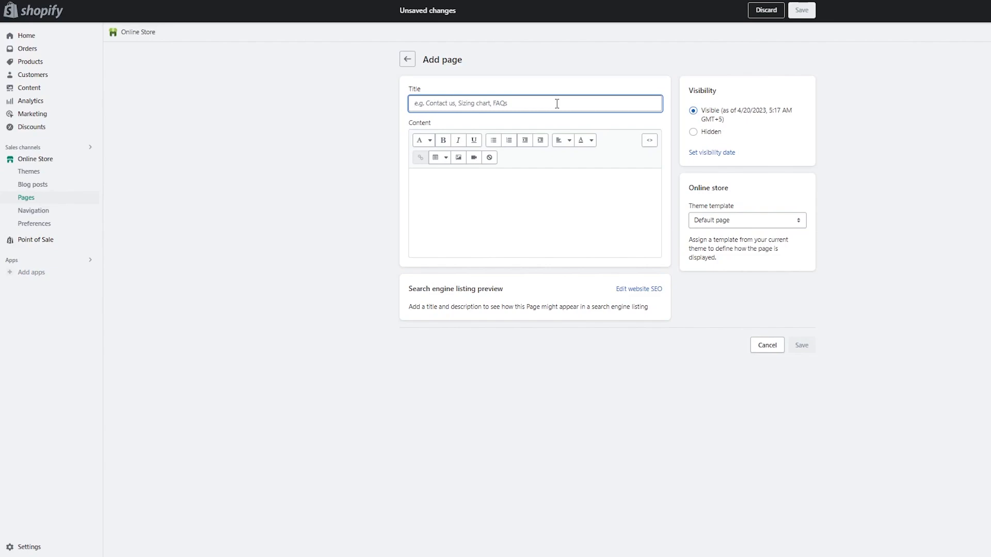
pyautogui.write('Terms ')
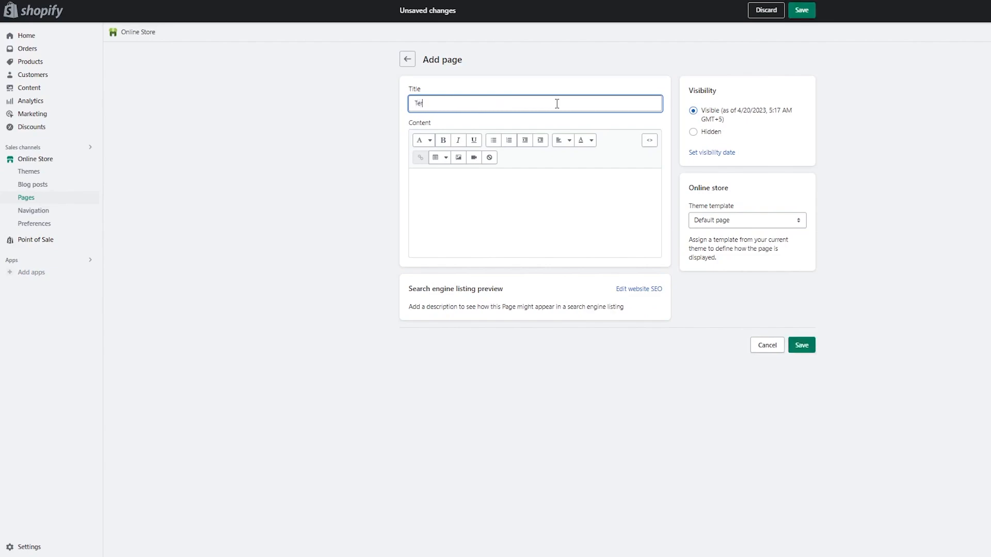
pyautogui.write('Of Service')
# Open the store's policy settings separately and create the Terms of service text from the template
pyautogui.rightClick(33, 543)
pyautogui.click(95, 398)
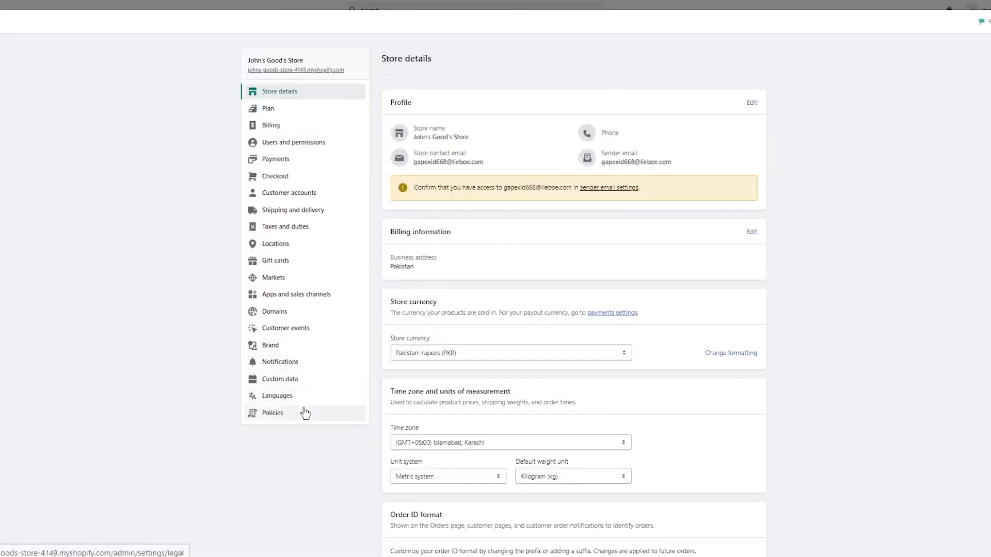
pyautogui.click(300, 414)
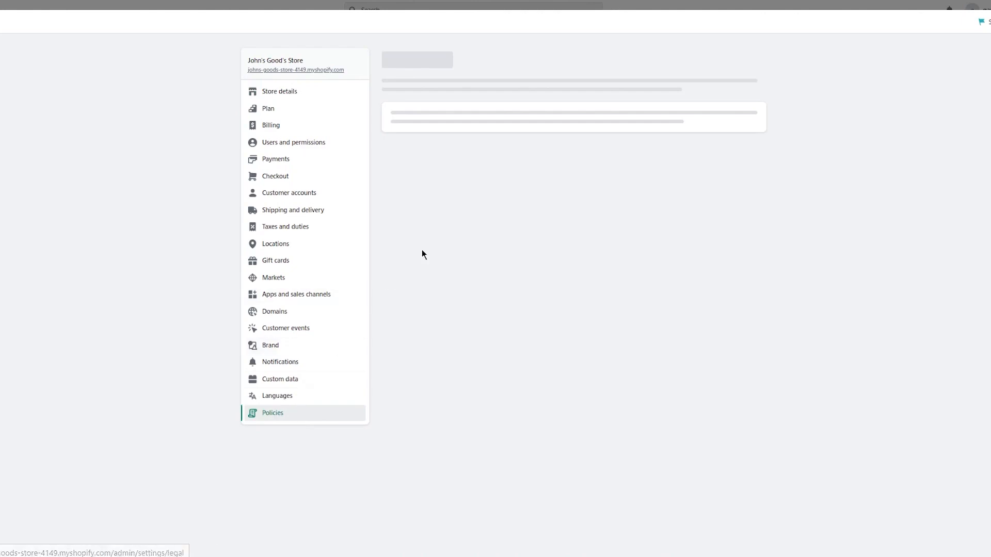
pyautogui.scroll(-9, 482, 202)
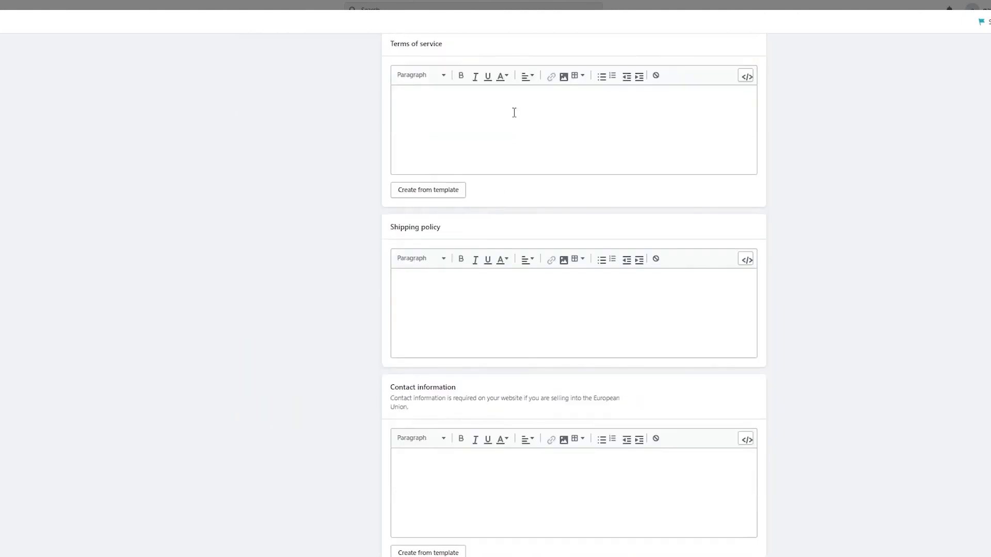
pyautogui.click(514, 112)
pyautogui.click(450, 194)
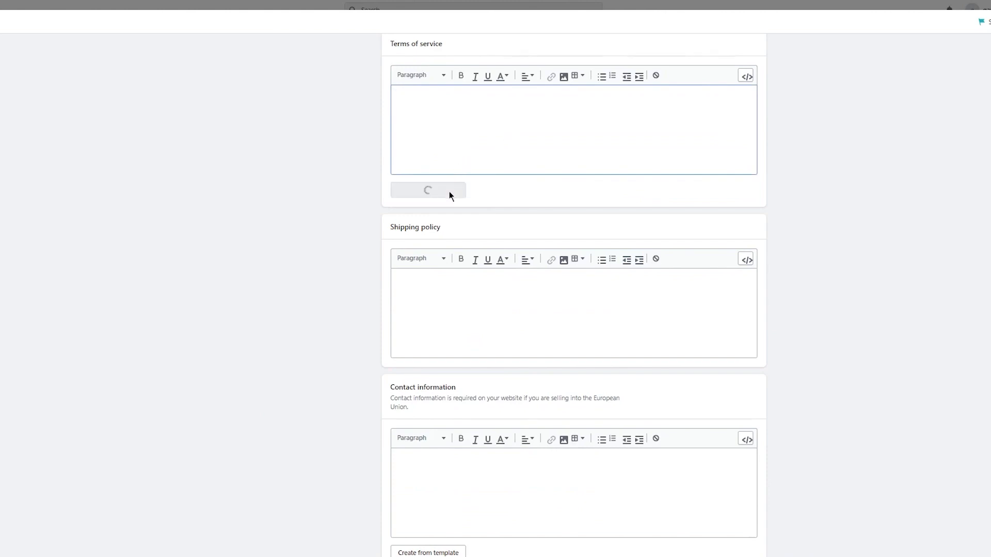
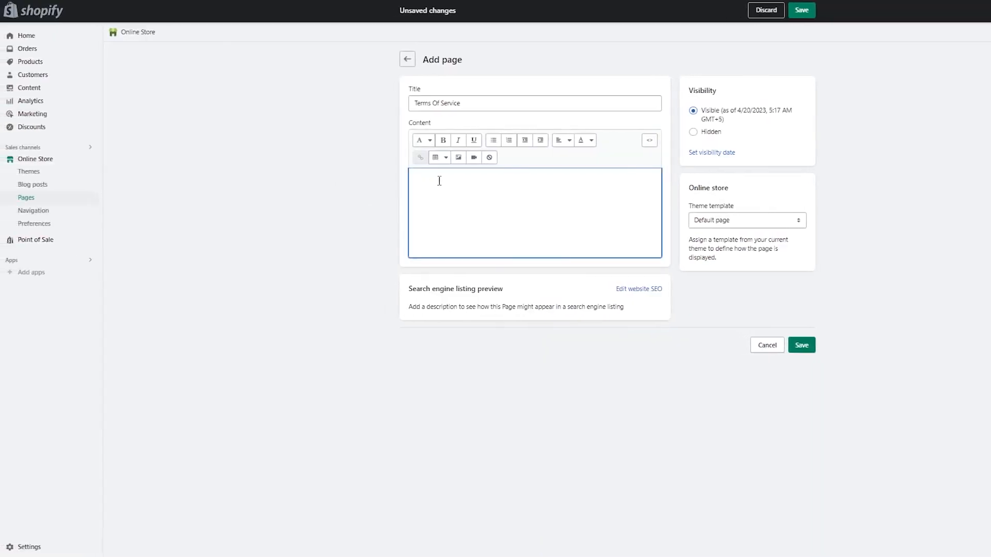
# Paste the template terms into the content of the Terms Of Service page and save the page
pyautogui.hotkey('ctrl', 'v')
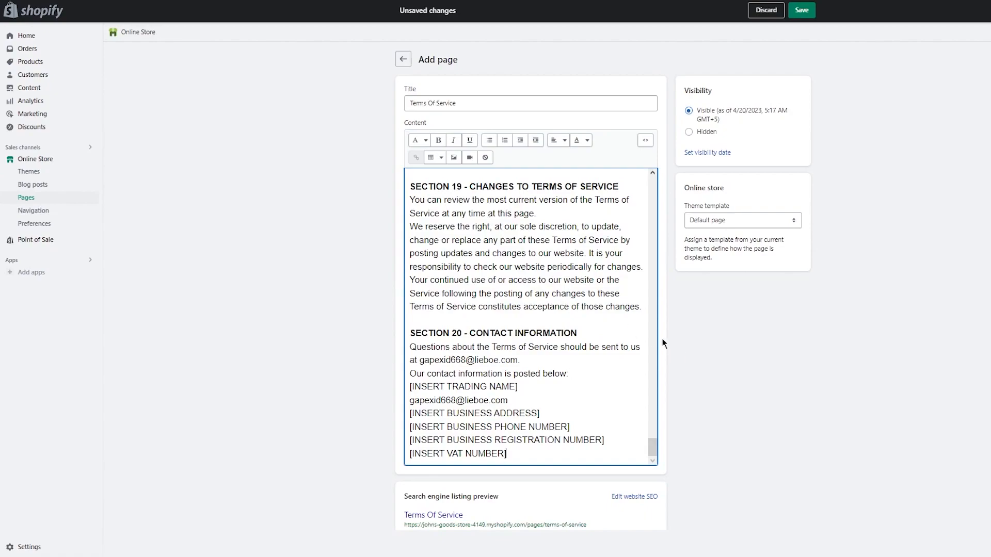
pyautogui.scroll(-2, 716, 316)
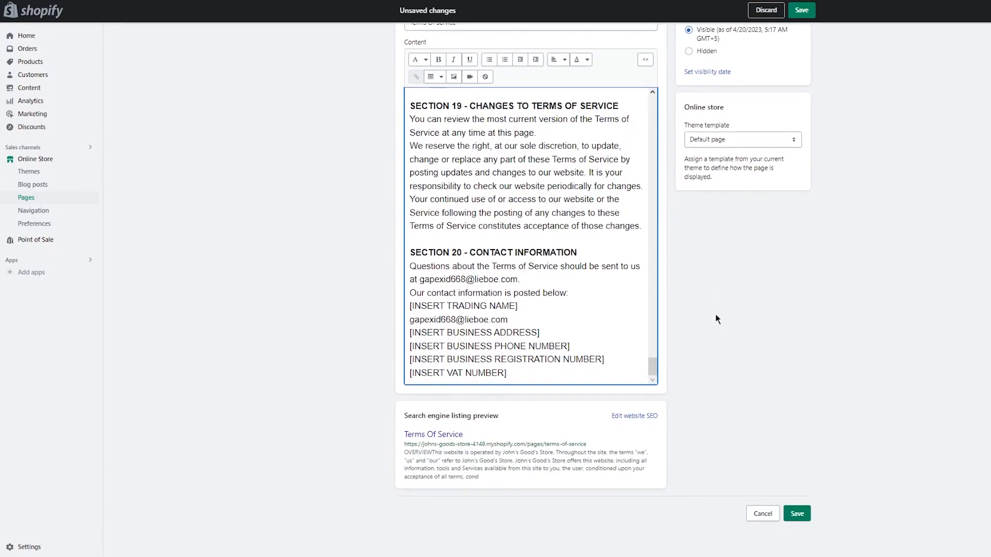
pyautogui.click(799, 514)
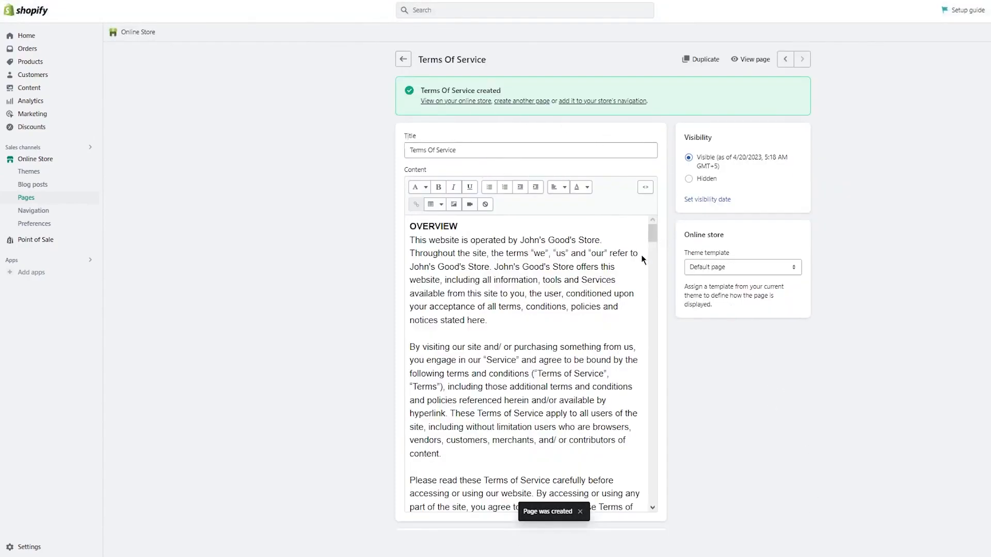
# Return to the list of online store pages and add a new page titled "Privacy Policy"
pyautogui.scroll(-5, 550, 258)
pyautogui.click(403, 59)
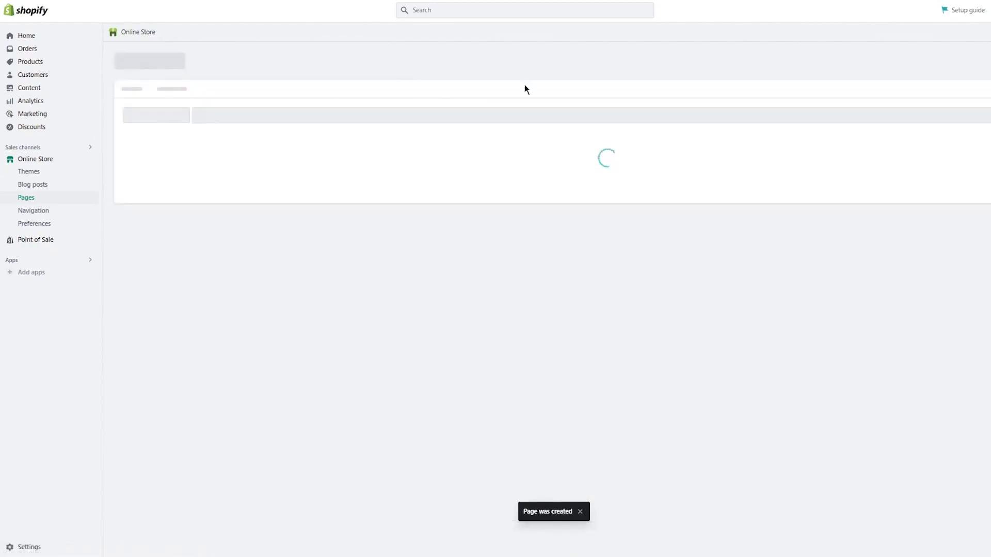
pyautogui.click(989, 59)
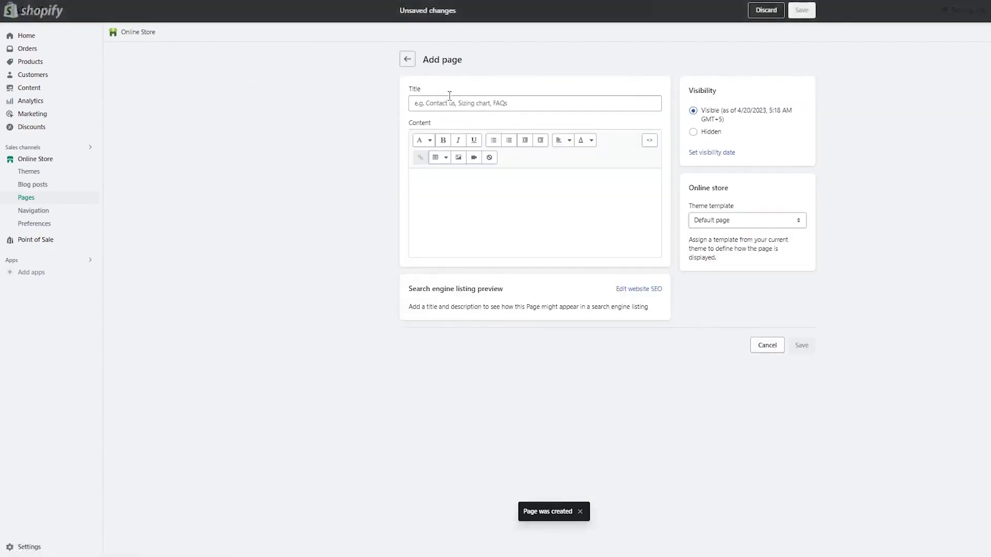
pyautogui.click(470, 109)
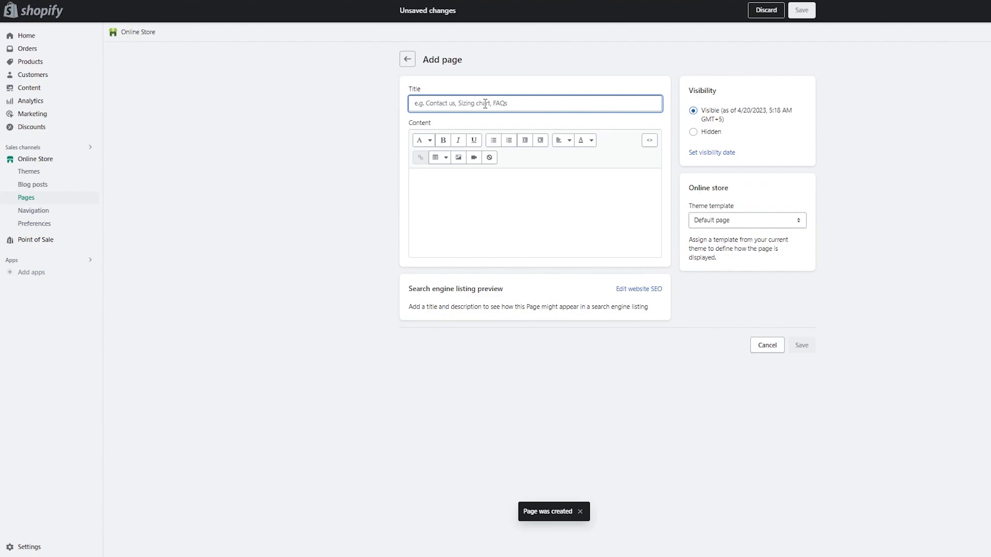
pyautogui.write('Privacy Policy')
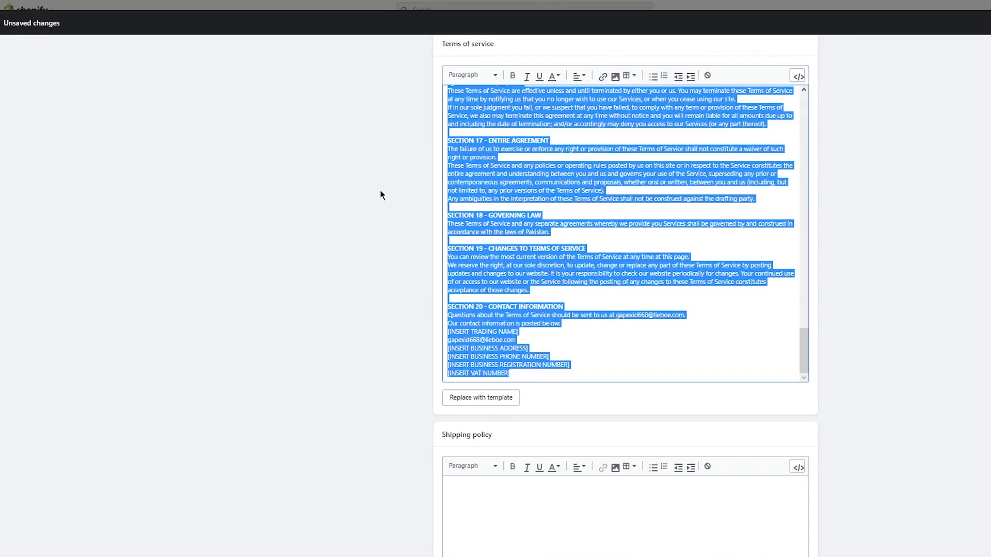
# Create the Privacy policy from its template in the policy settings, and save its text as the content of the Privacy Policy page
pyautogui.scroll(10, 624, 294)
pyautogui.scroll(7, 358, 190)
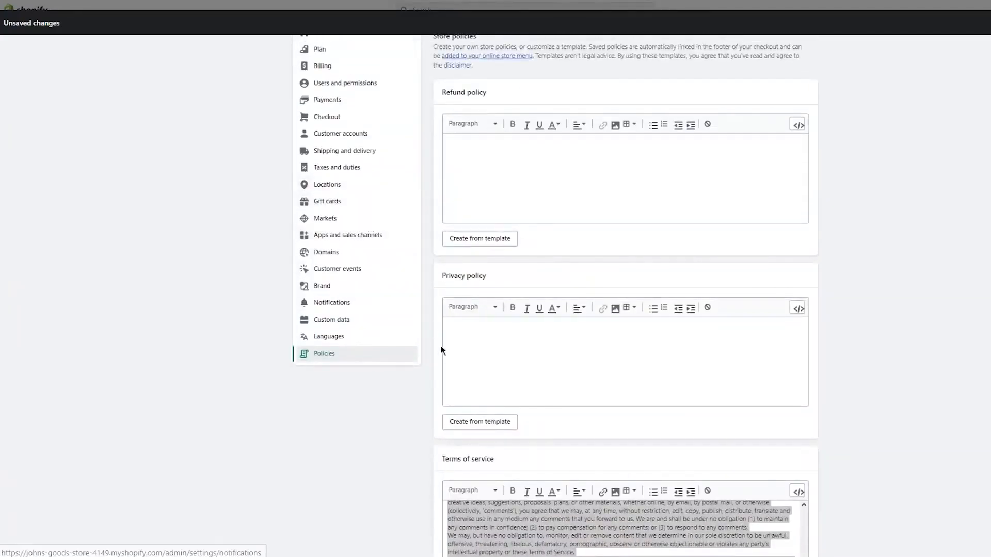
pyautogui.click(471, 416)
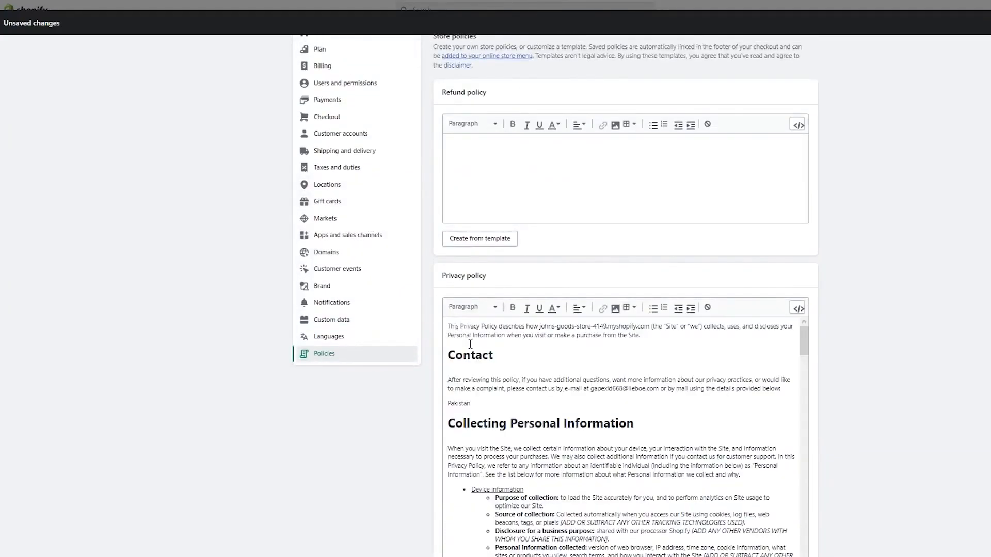
pyautogui.click(470, 345)
pyautogui.hotkey('ctrl', 'a')
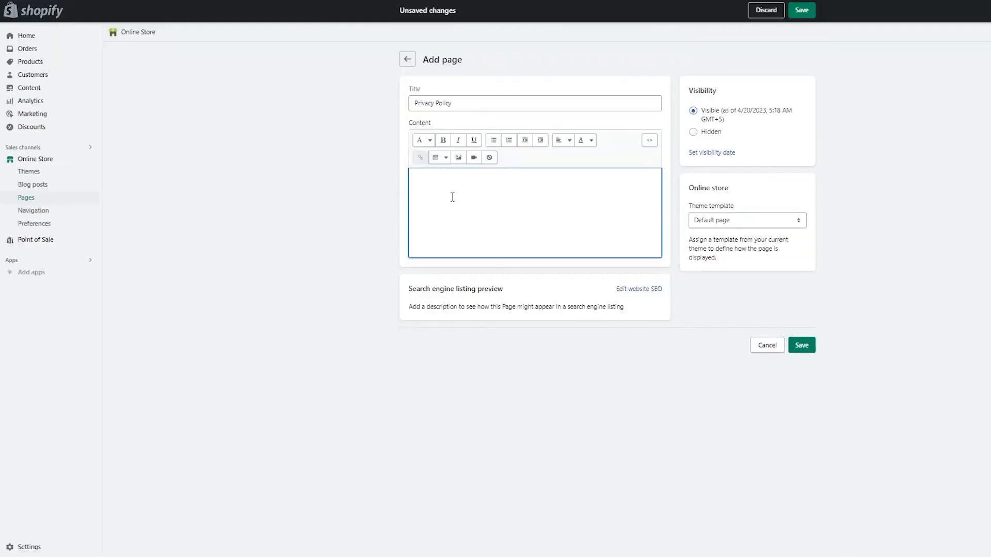
pyautogui.hotkey('ctrl', 'v')
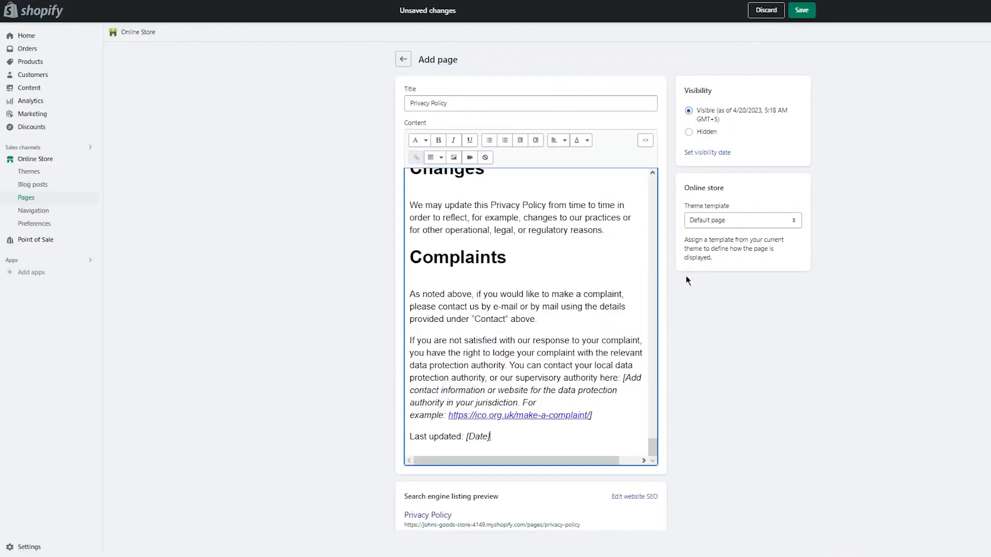
pyautogui.click(795, 10)
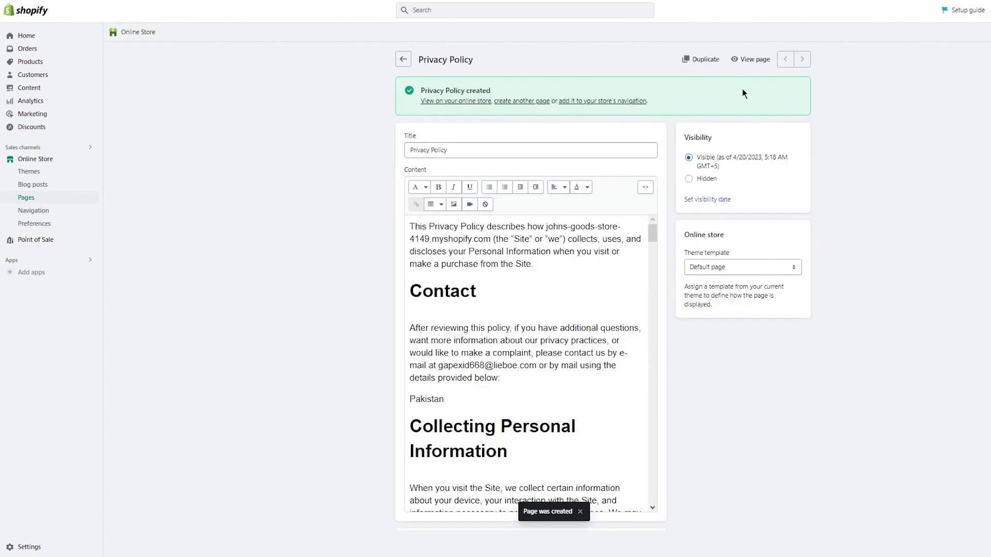
# Return to the pages list and add a new page titled "Refund Policy"
pyautogui.click(405, 59)
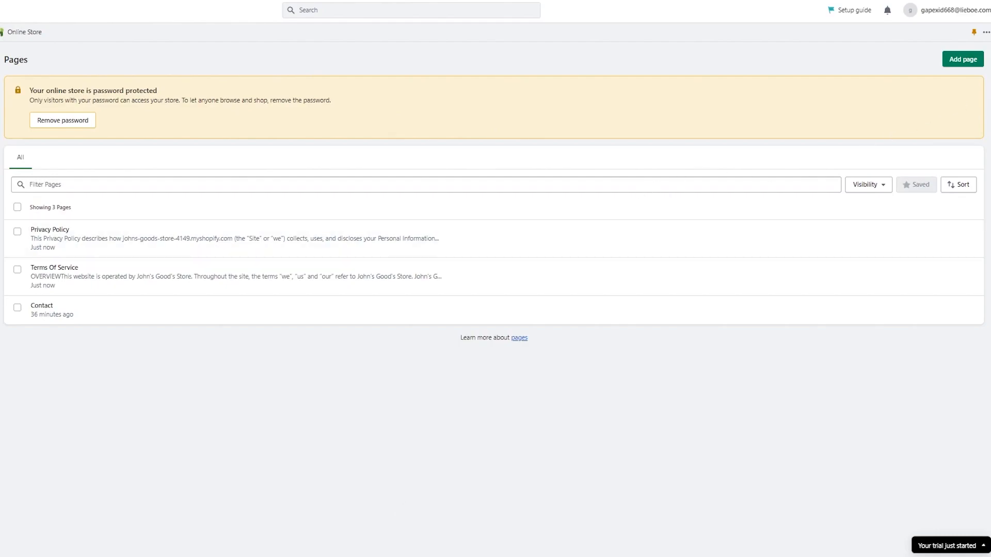
pyautogui.click(961, 61)
pyautogui.write('Re')
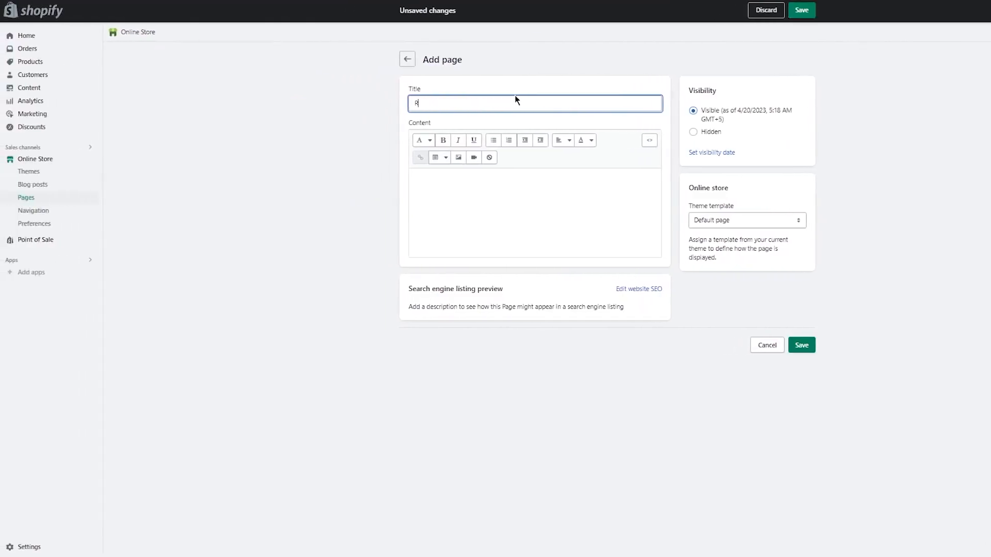
pyautogui.write('fund Policy')
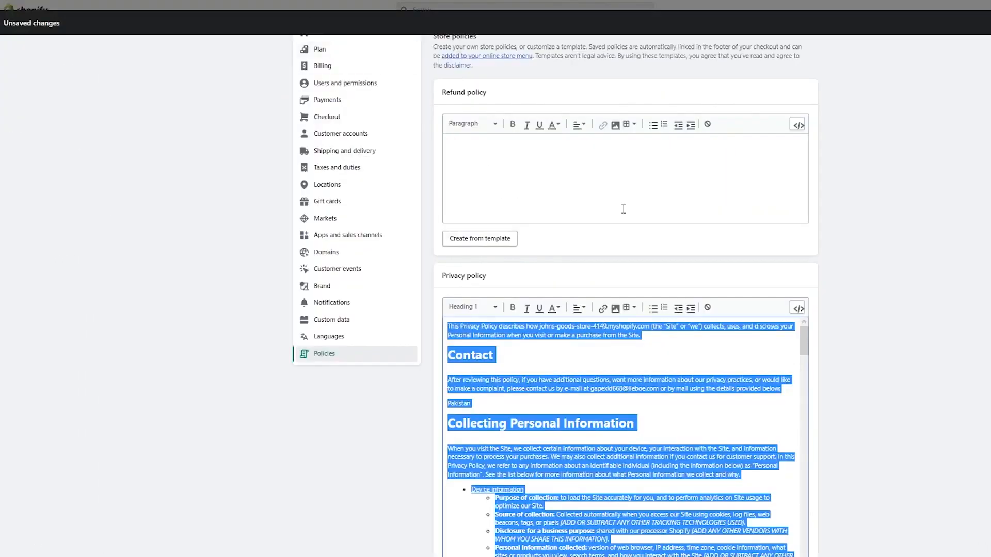
# Create the Refund policy from its template in the policy settings, and save its text as the content of the Refund Policy page
pyautogui.scroll(2, 861, 252)
pyautogui.click(479, 295)
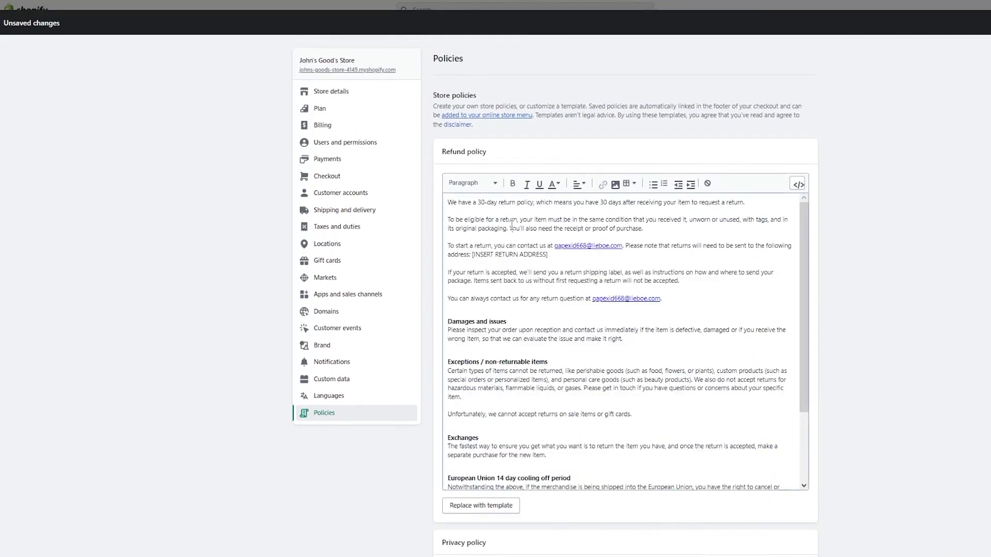
pyautogui.hotkey('ctrl', 'a')
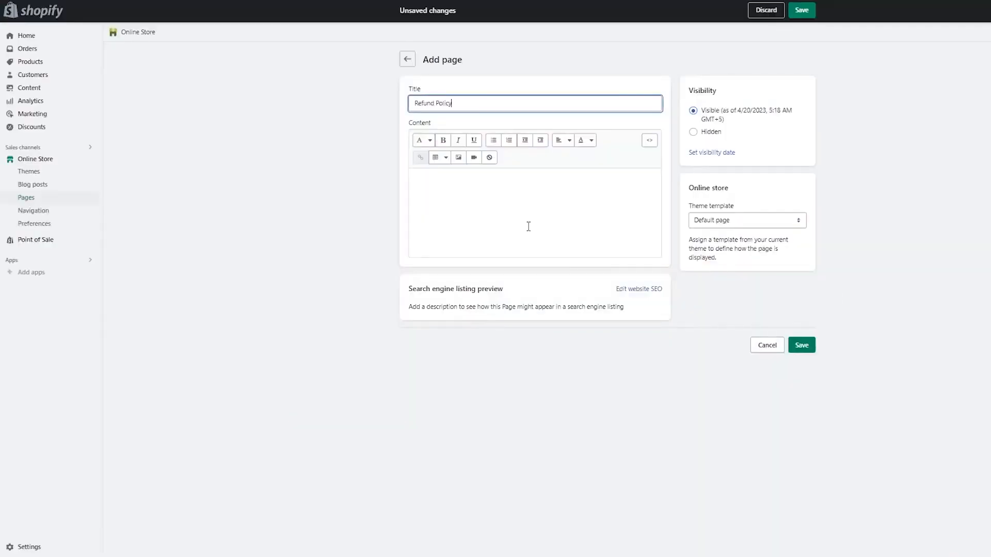
pyautogui.click(528, 227)
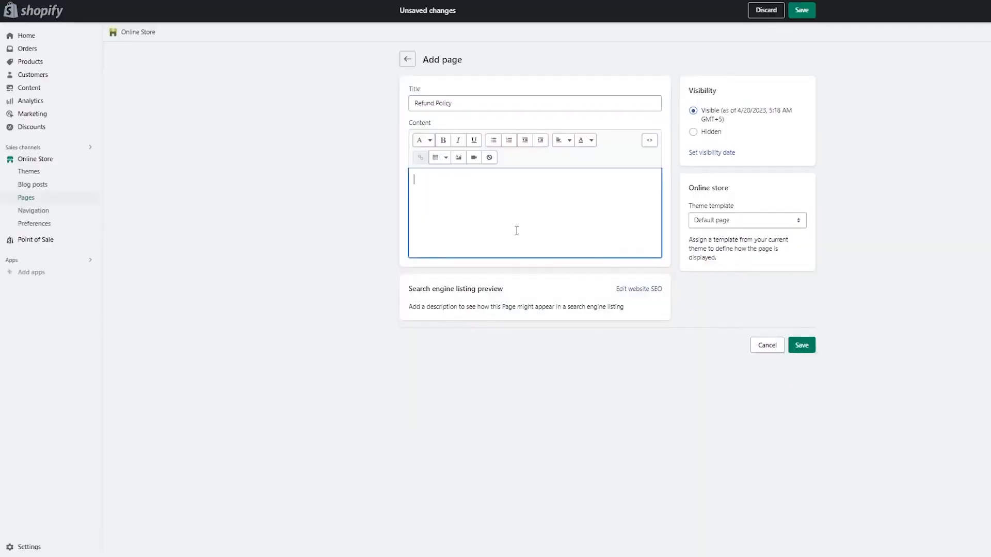
pyautogui.hotkey('ctrl', 'v')
pyautogui.click(801, 10)
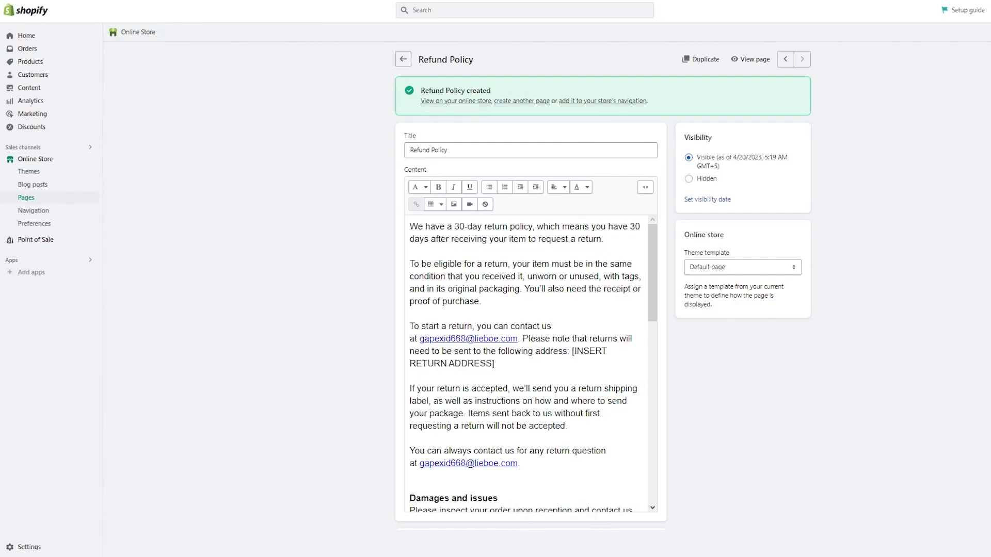
# Add another online store page titled "Contact Us" and save it without content
pyautogui.click(402, 60)
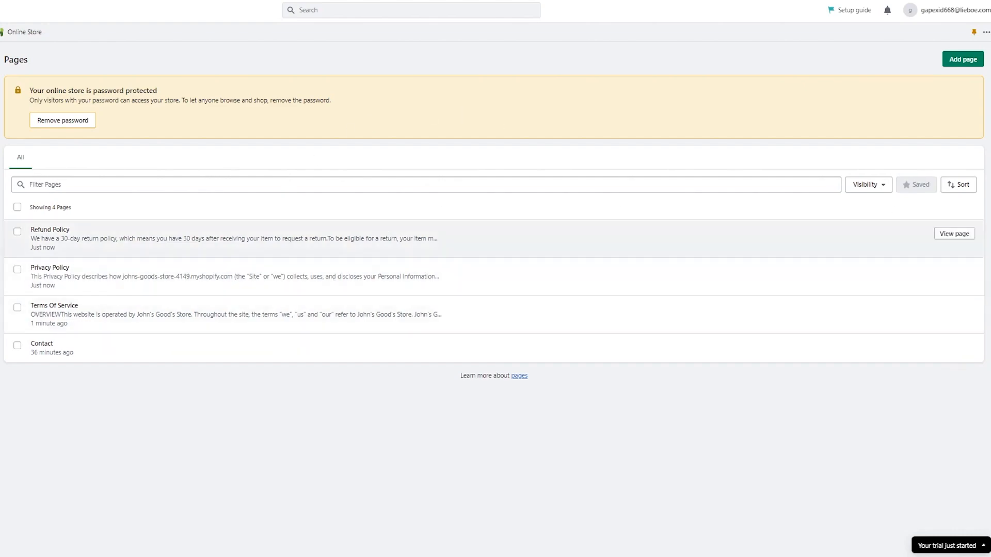
pyautogui.click(957, 63)
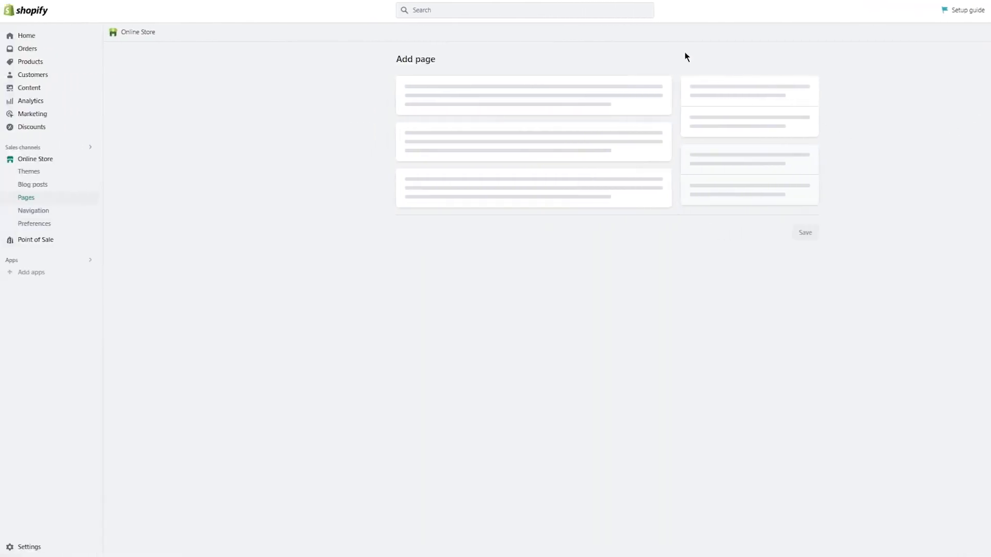
pyautogui.click(526, 97)
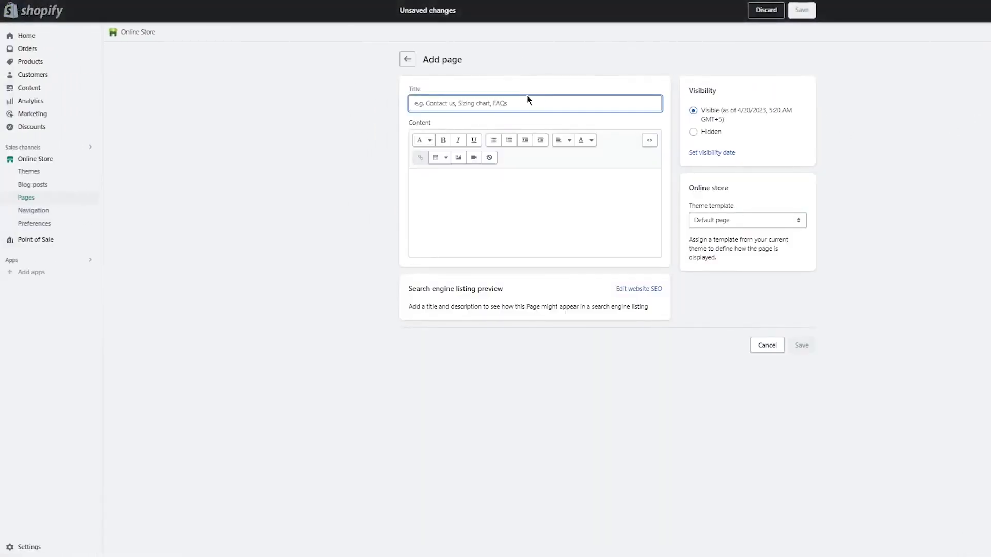
pyautogui.write('Contac')
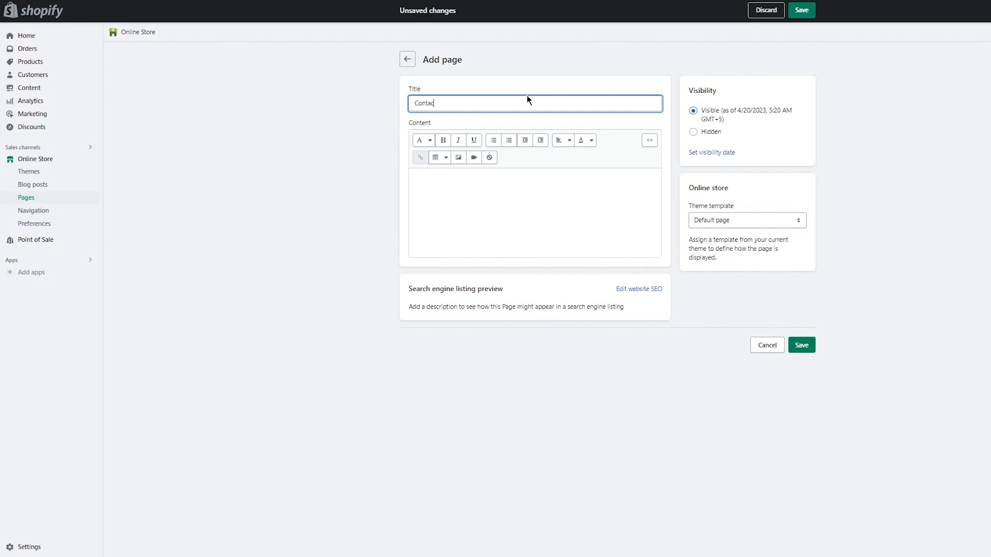
pyautogui.write('t Us')
pyautogui.click(797, 345)
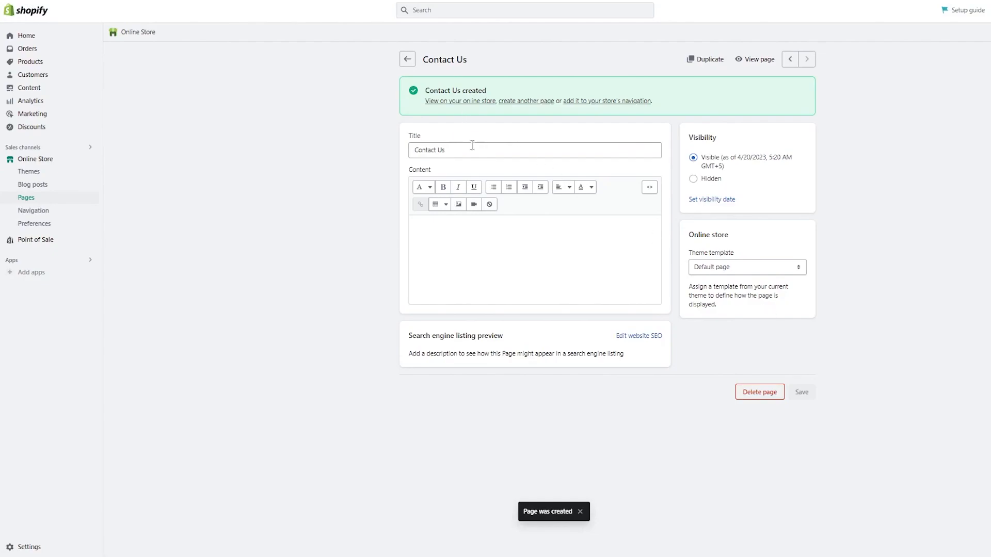
# Preview the Contact Us page in the store, and close the policy settings, discarding their unsaved changes
pyautogui.click(747, 61)
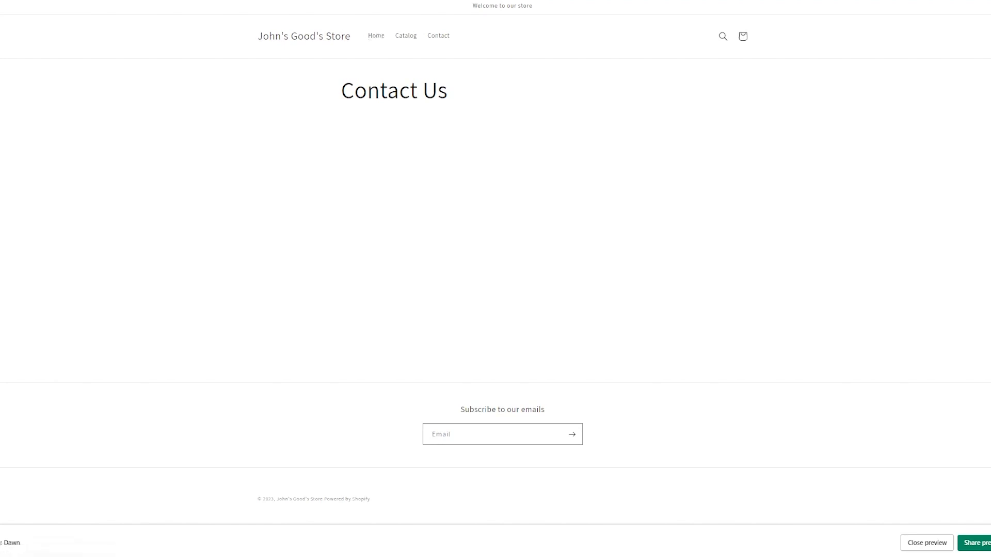
pyautogui.click(155, 0)
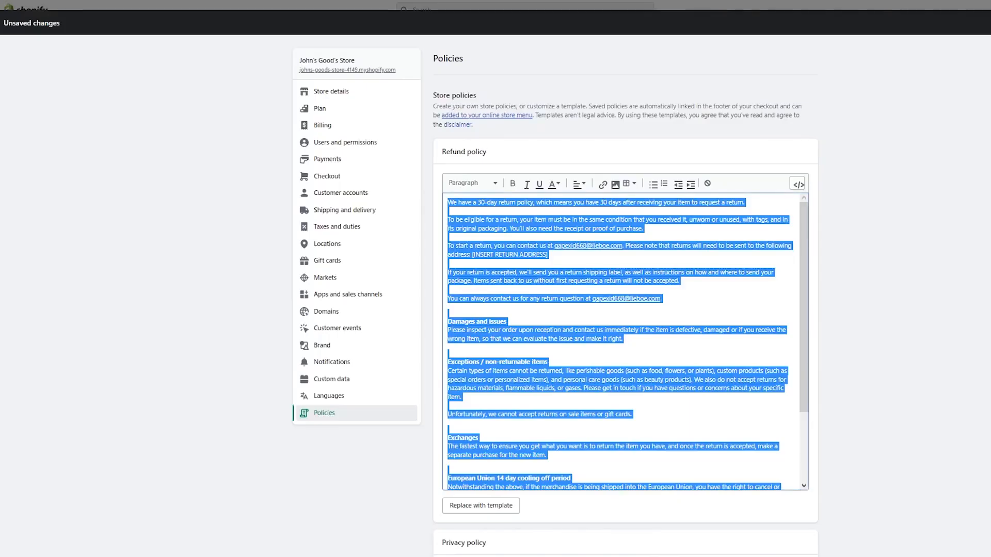
pyautogui.hotkey('ctrl', 'w')
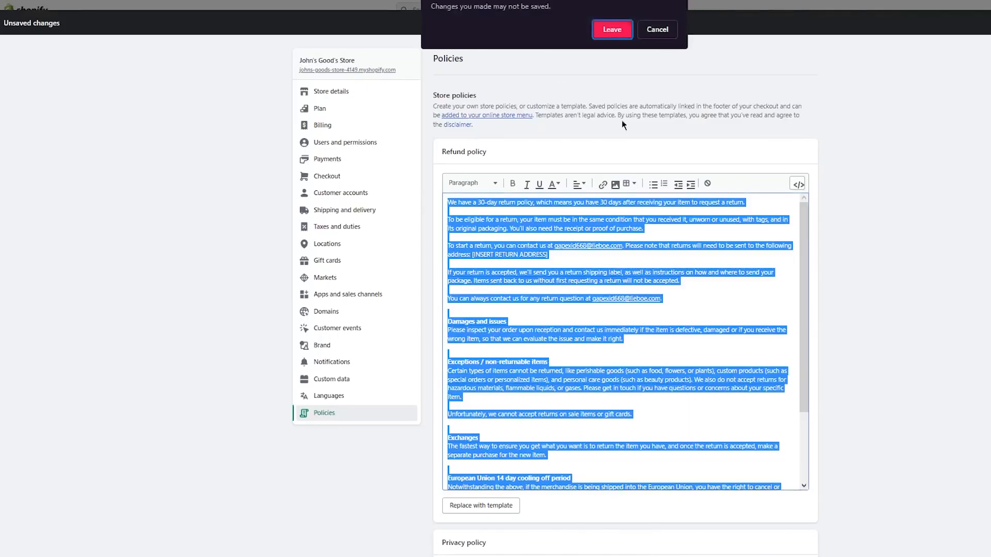
pyautogui.click(613, 33)
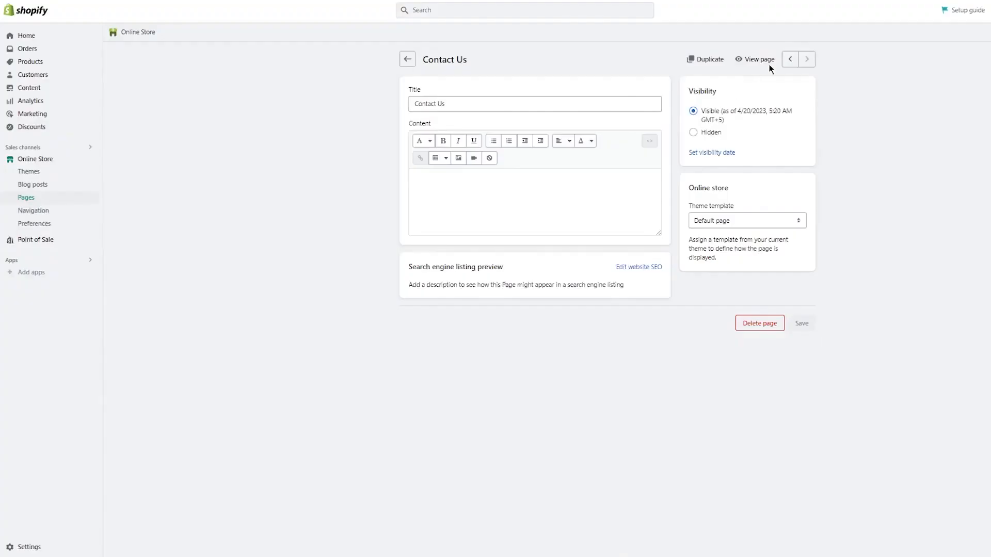
pyautogui.click(769, 61)
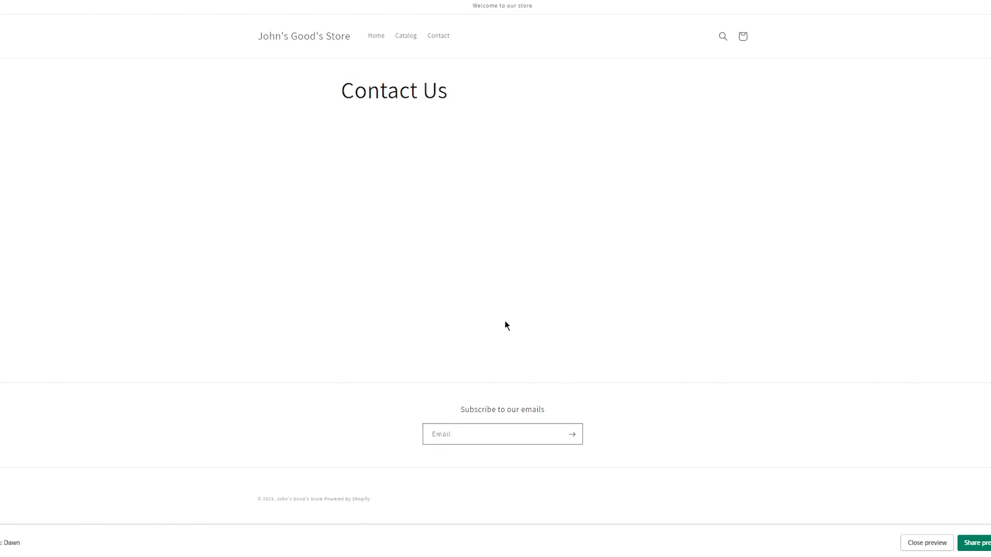
pyautogui.click(56, 1)
# Enter "Call Us at" followed by the contact phone number in the Contact Us page's content
pyautogui.click(513, 192)
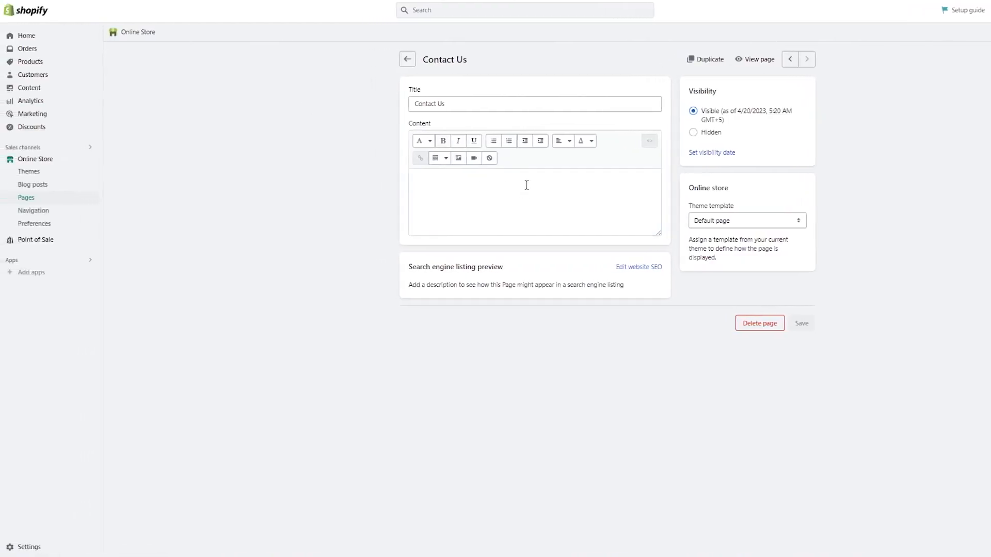
pyautogui.write('Call')
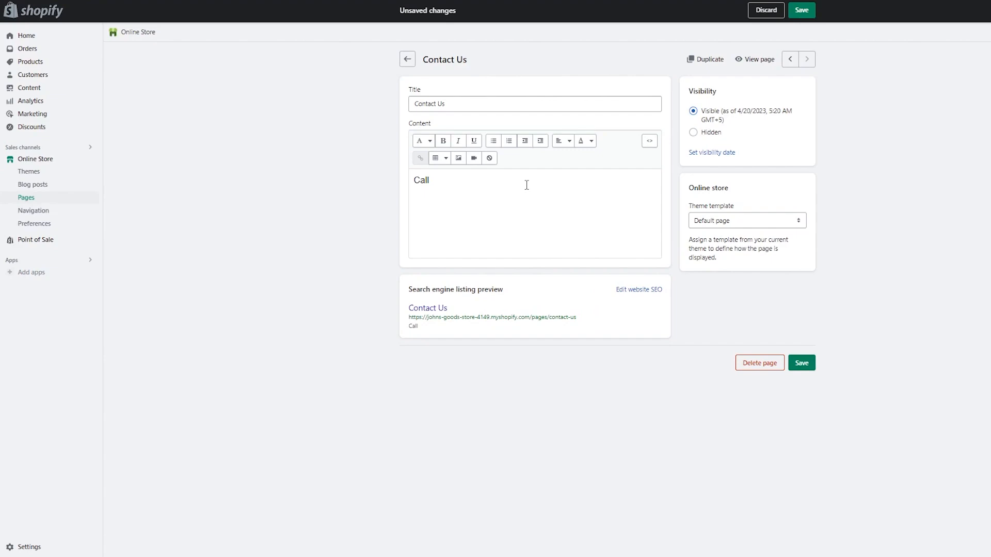
pyautogui.click(527, 184)
pyautogui.write('U')
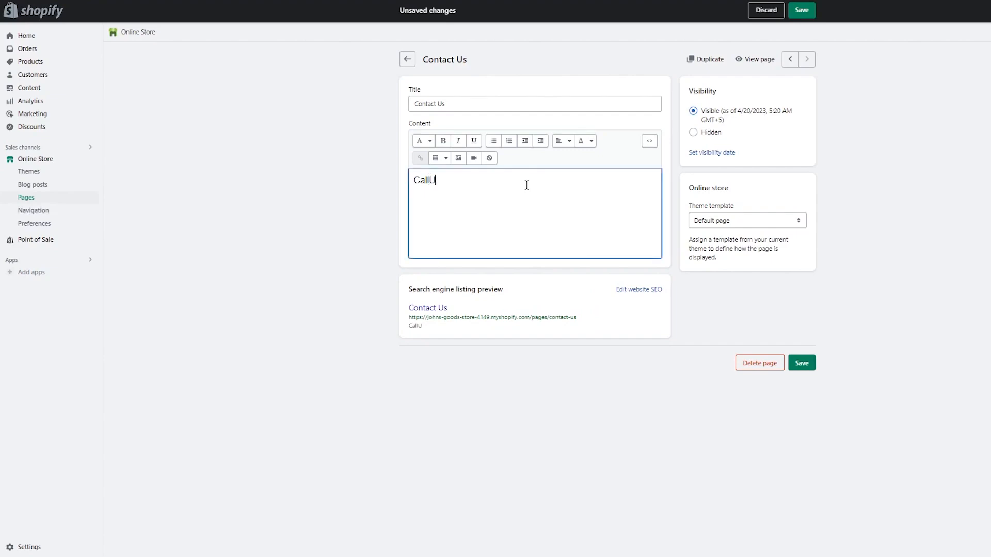
pyautogui.press('BackSpace')
pyautogui.write('Us at 1231231293124812')
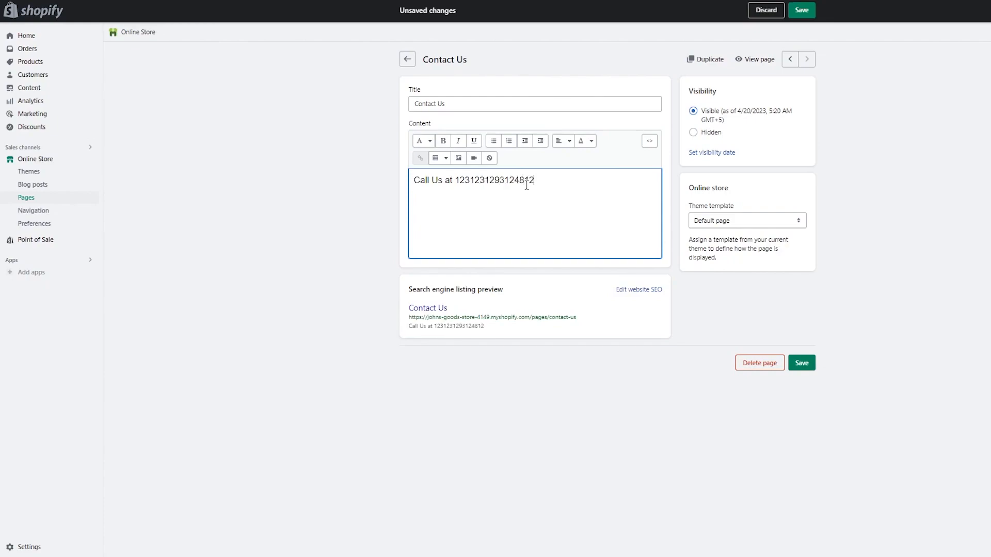
# Add a line reading "Email Us at" followed by the business e-mail address below the phone line, and save the page
pyautogui.press('Return')
pyautogui.write('Email Us at business')
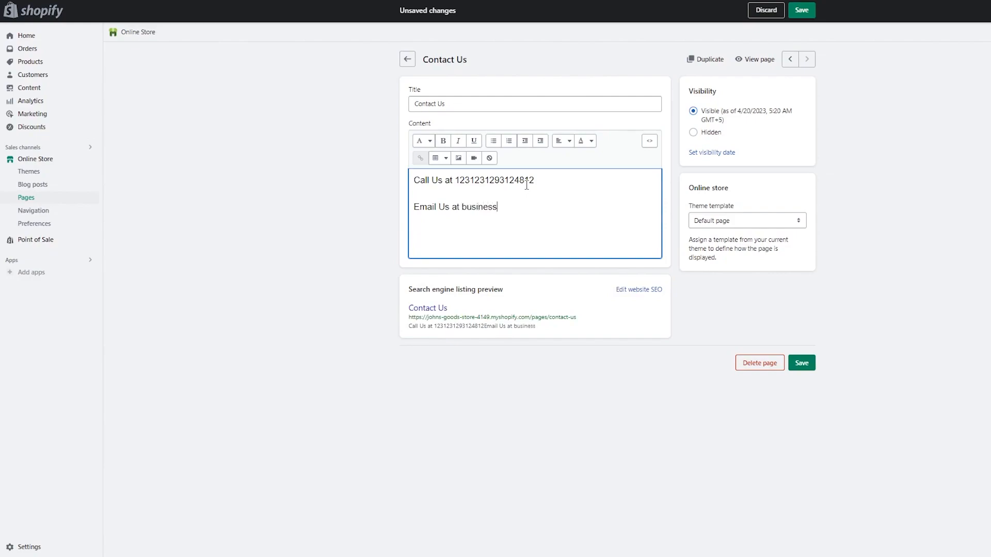
pyautogui.write('email@yourname.com')
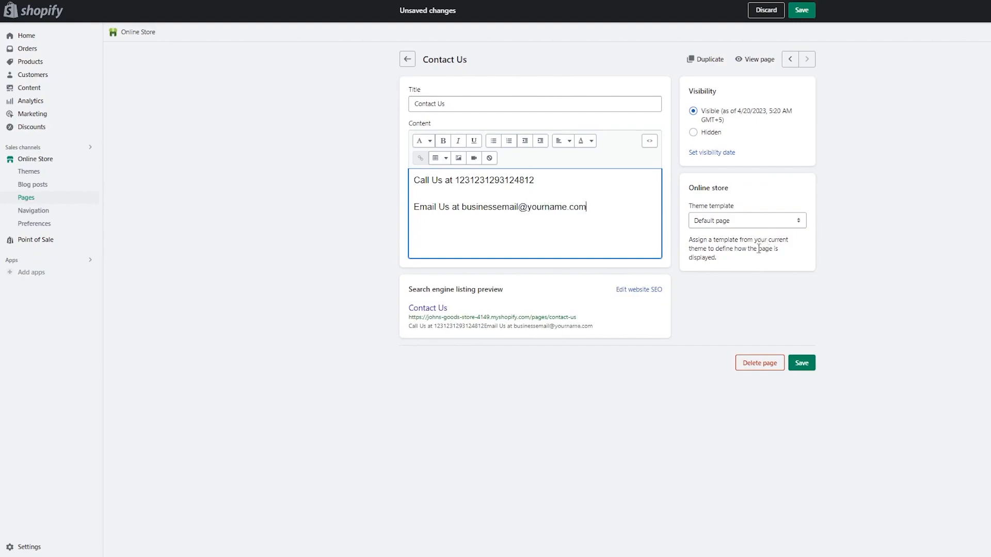
pyautogui.click(800, 361)
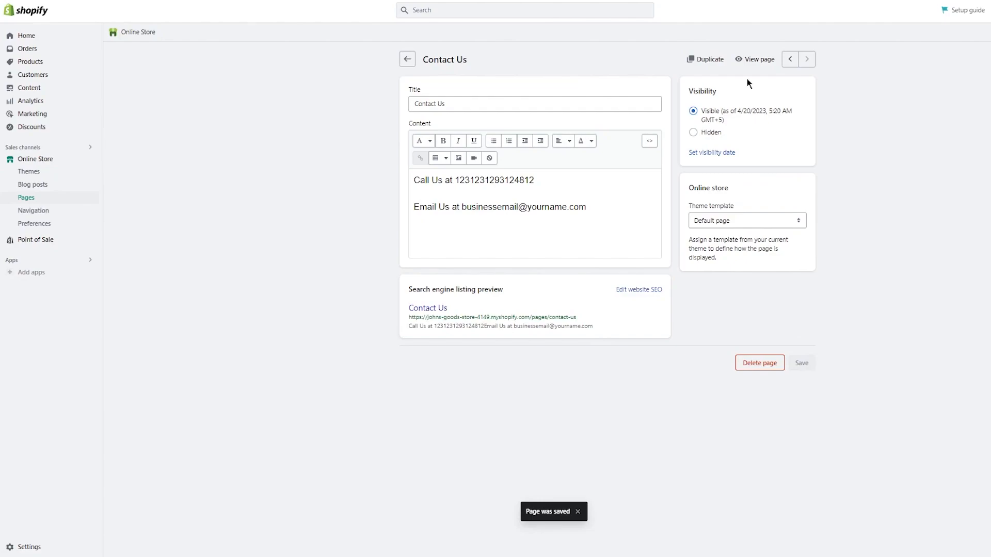
# Preview the saved Contact Us page and open the store's existing Contact page for comparison
pyautogui.click(755, 59)
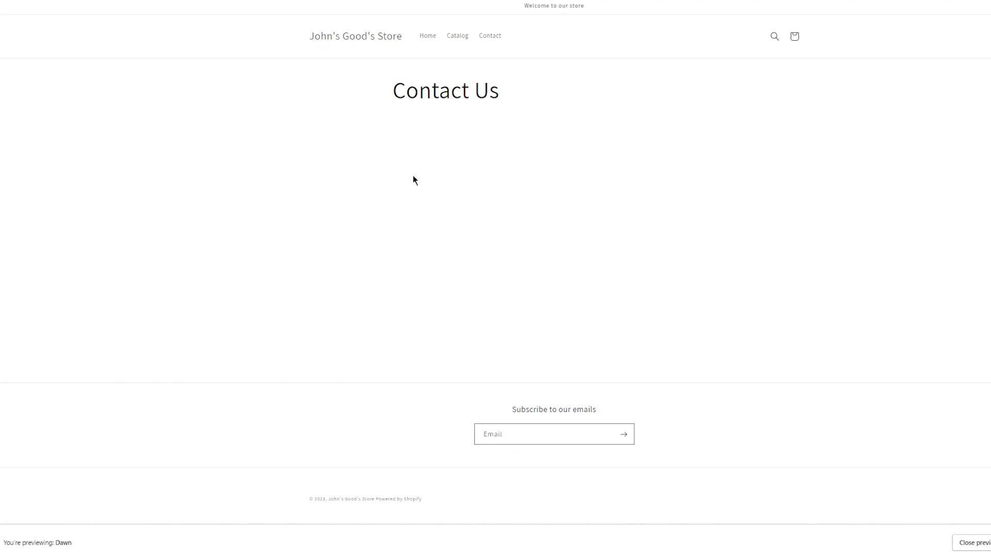
pyautogui.click(489, 36)
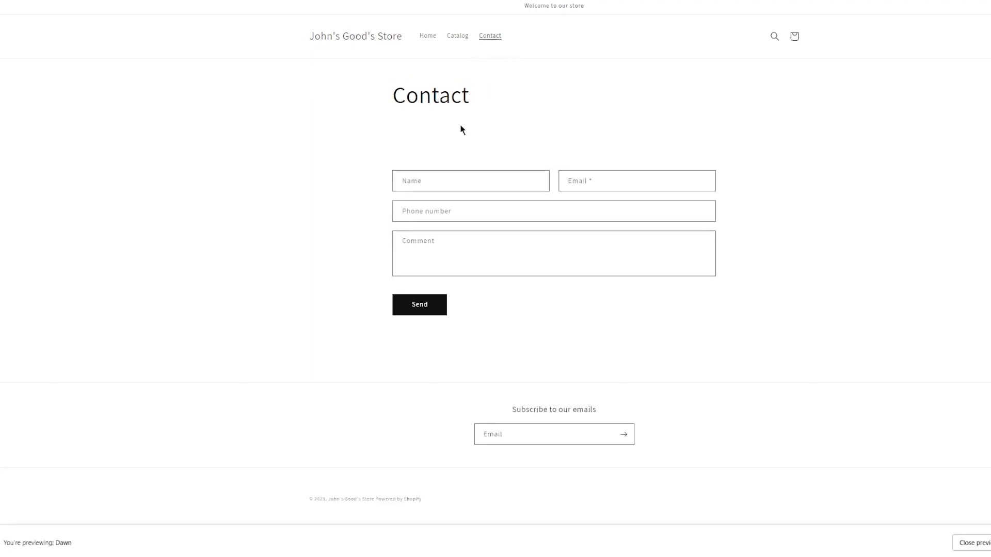
pyautogui.moveTo(409, 144); pyautogui.dragTo(567, 147)
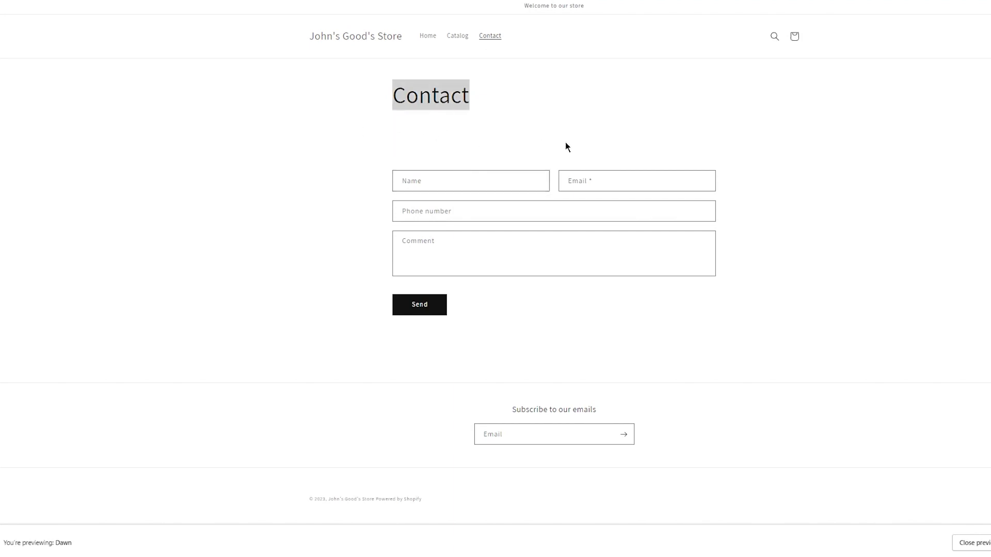
pyautogui.click(419, 129)
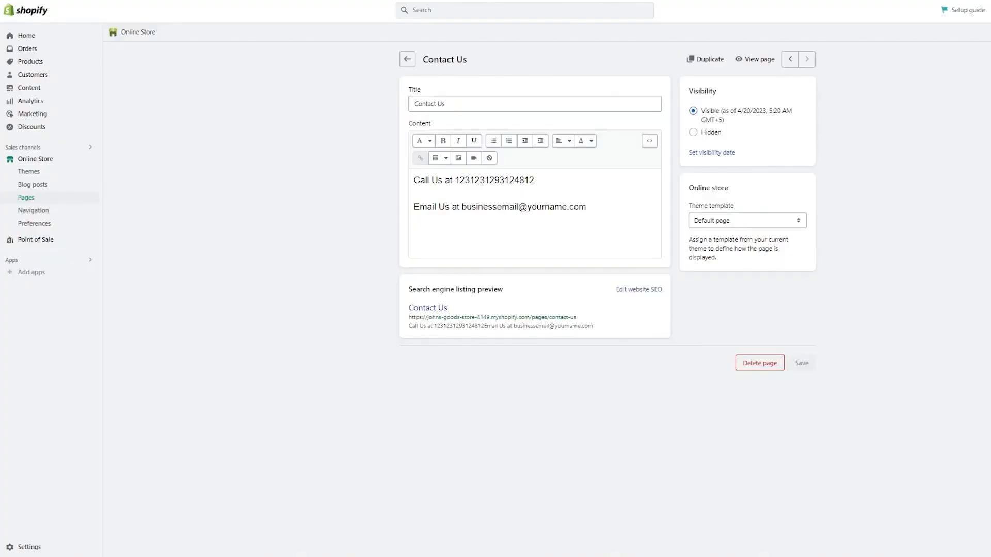
# Return to the pages list and start a new page titled "About Us", keeping the Default page theme template
pyautogui.click(407, 59)
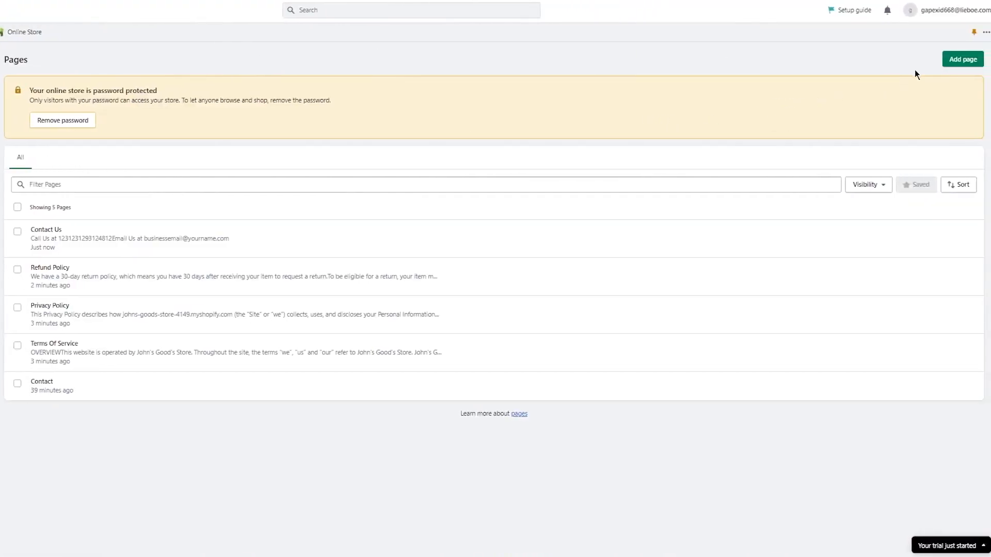
pyautogui.click(963, 59)
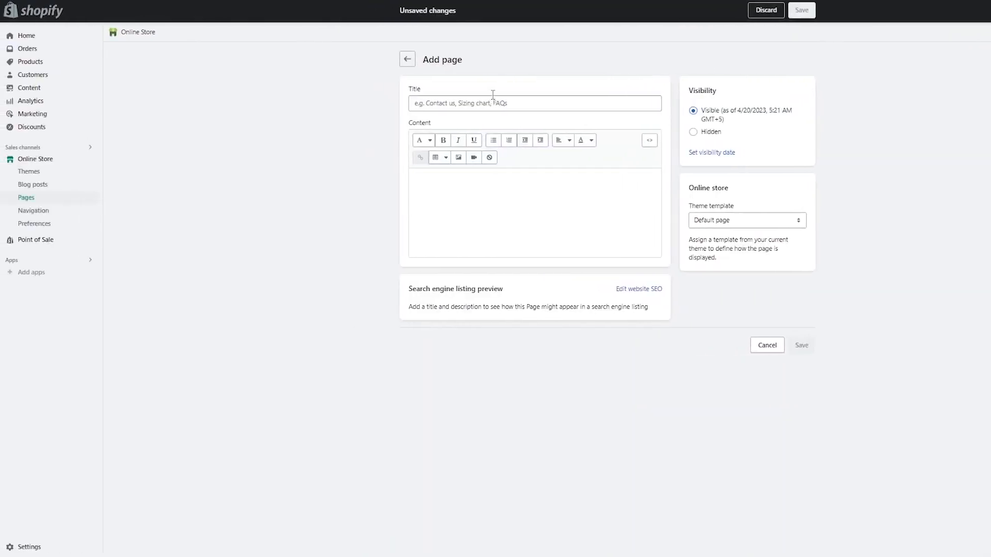
pyautogui.click(493, 101)
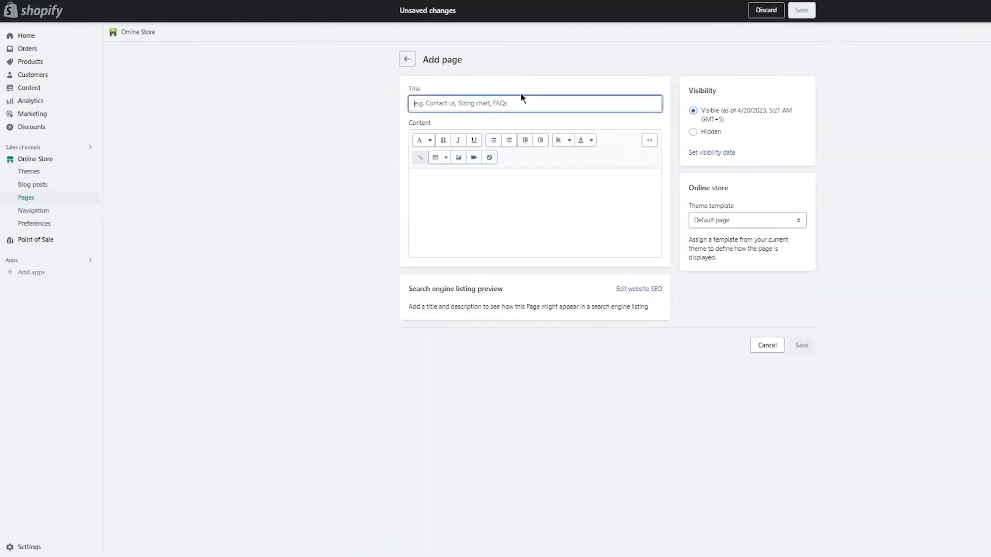
pyautogui.write('About')
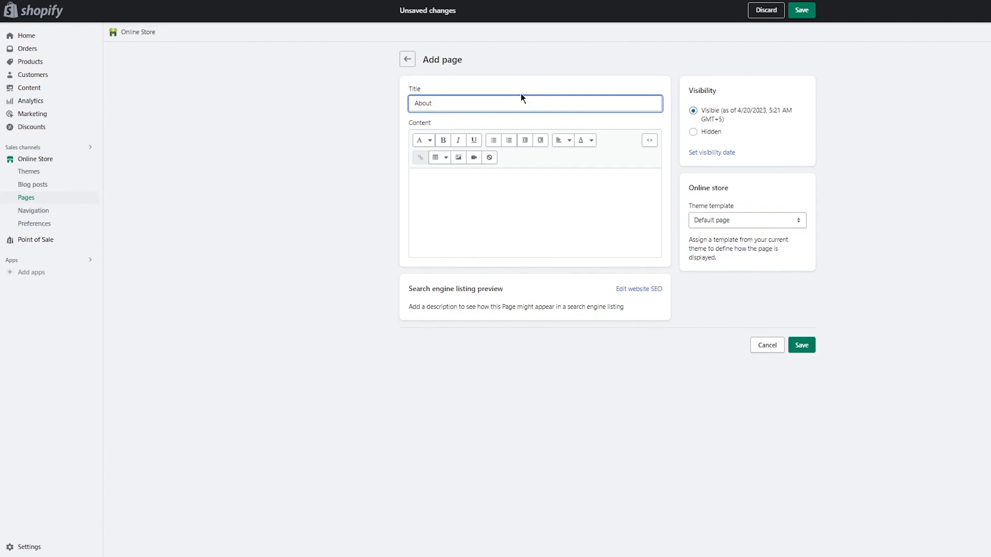
pyautogui.write(' Us')
pyautogui.click(839, 204)
pyautogui.click(768, 220)
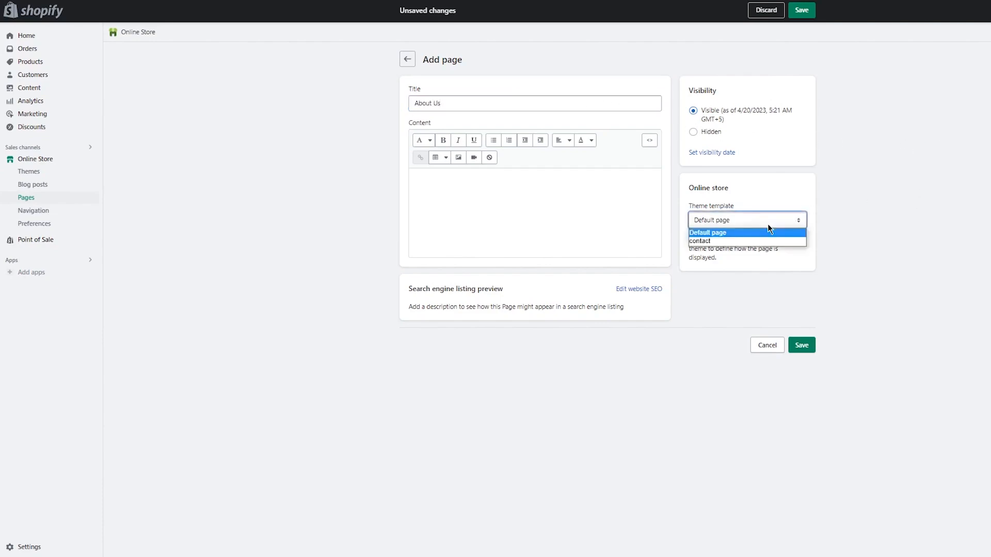
pyautogui.click(767, 226)
# Enter the lines "Who You Are", "What your business is", "Why You Started" and "Meet The Team" in the About Us page's content
pyautogui.click(437, 208)
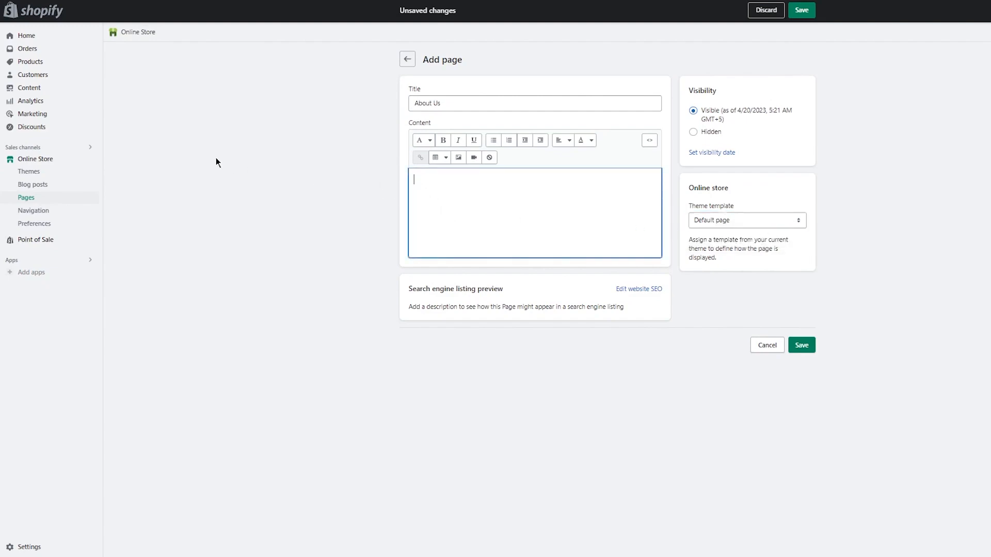
pyautogui.write('Who ')
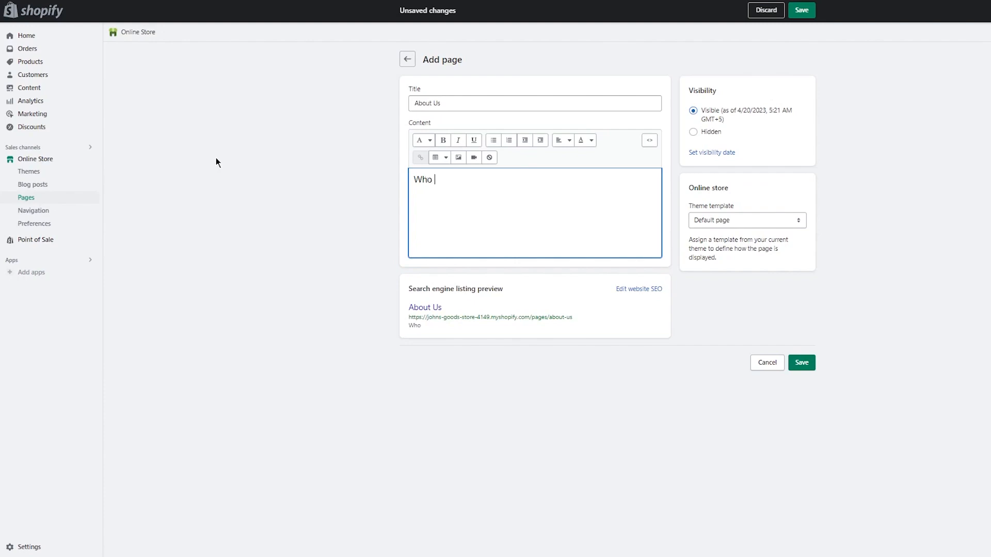
pyautogui.write('You Are  ')
pyautogui.write('What y')
pyautogui.write('our business is')
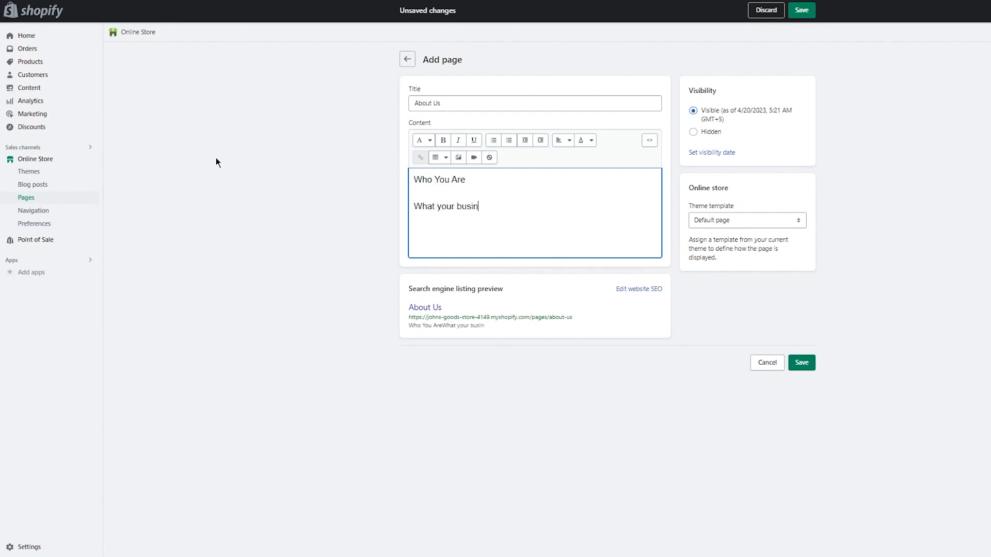
pyautogui.press('Return')
pyautogui.write('Why You Started')
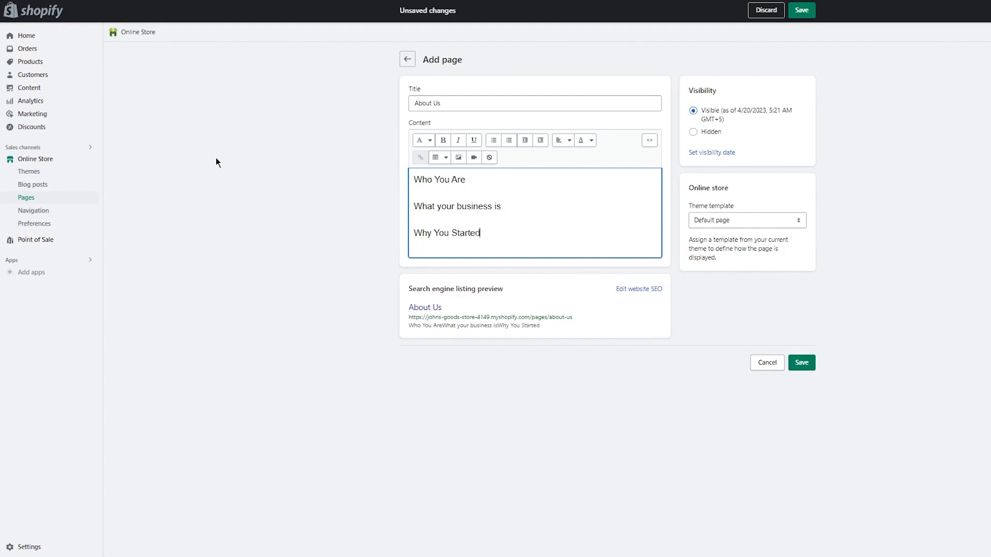
pyautogui.press('Return')
pyautogui.write('Meet The Tea')
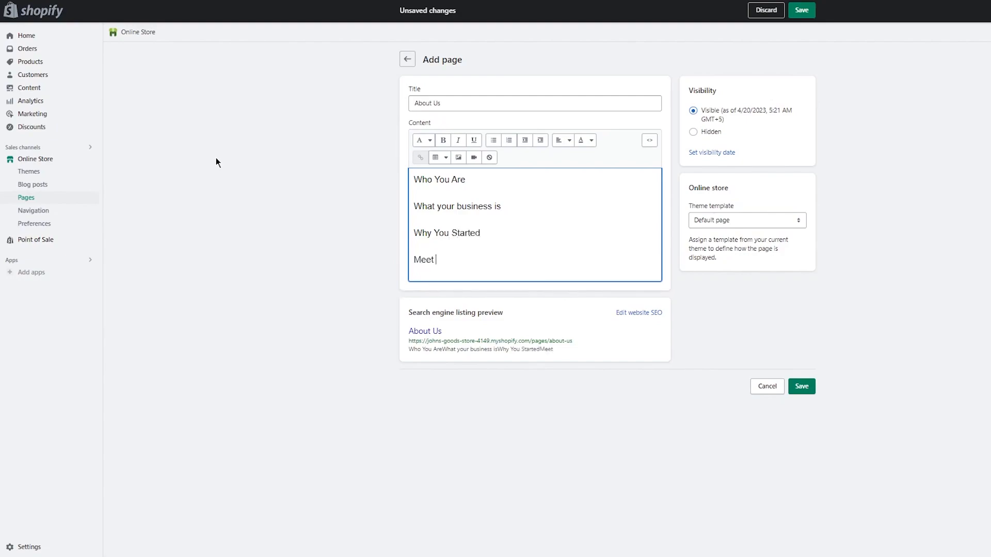
pyautogui.write('m')
# Format all four content lines as bold italic without underline, and save the About Us page
pyautogui.moveTo(467, 179); pyautogui.dragTo(516, 279)
pyautogui.click(418, 188)
pyautogui.click(441, 143)
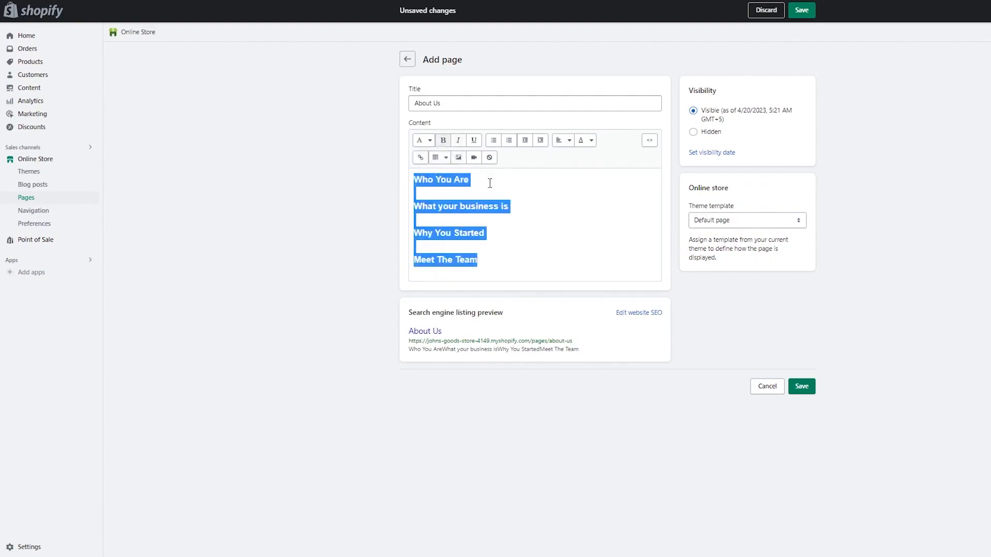
pyautogui.click(463, 144)
pyautogui.click(475, 142)
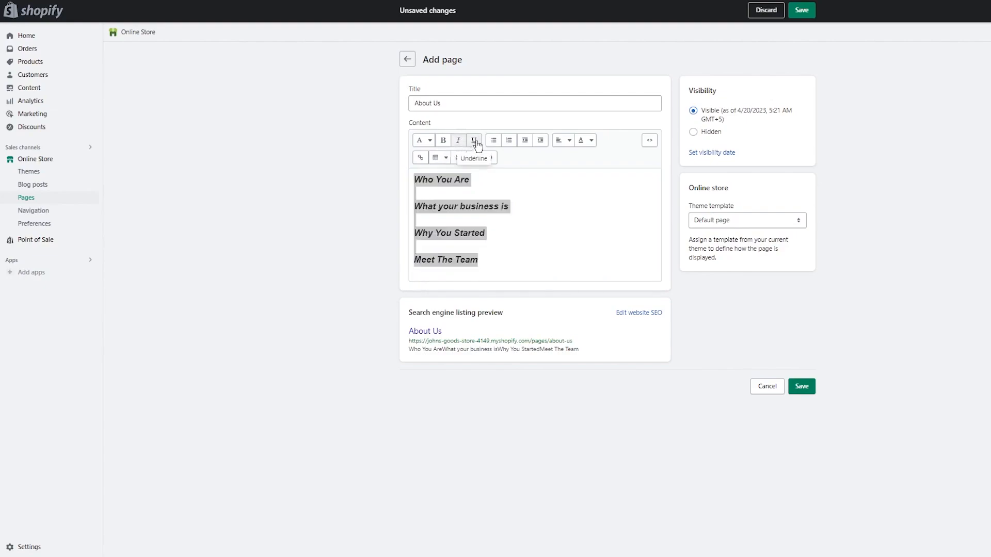
pyautogui.click(476, 145)
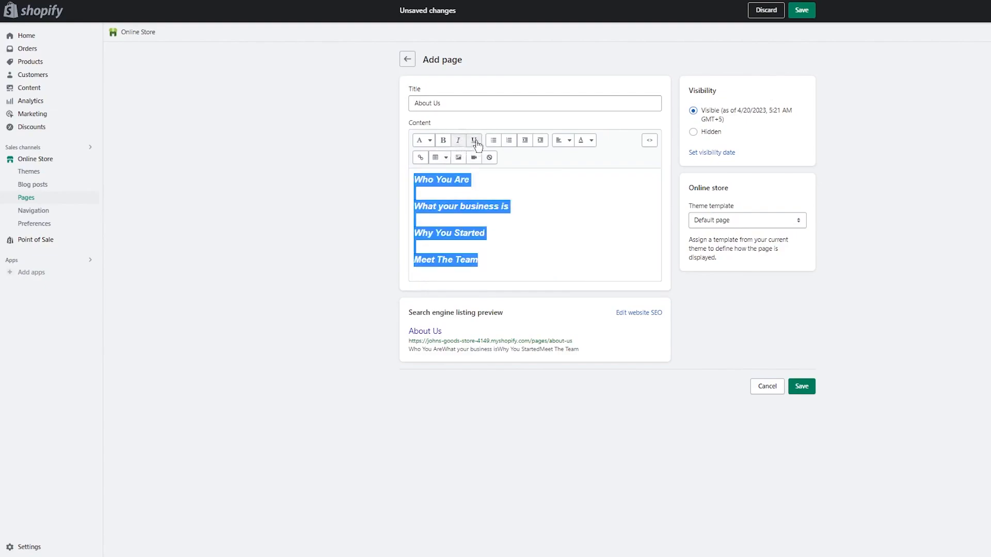
pyautogui.click(801, 385)
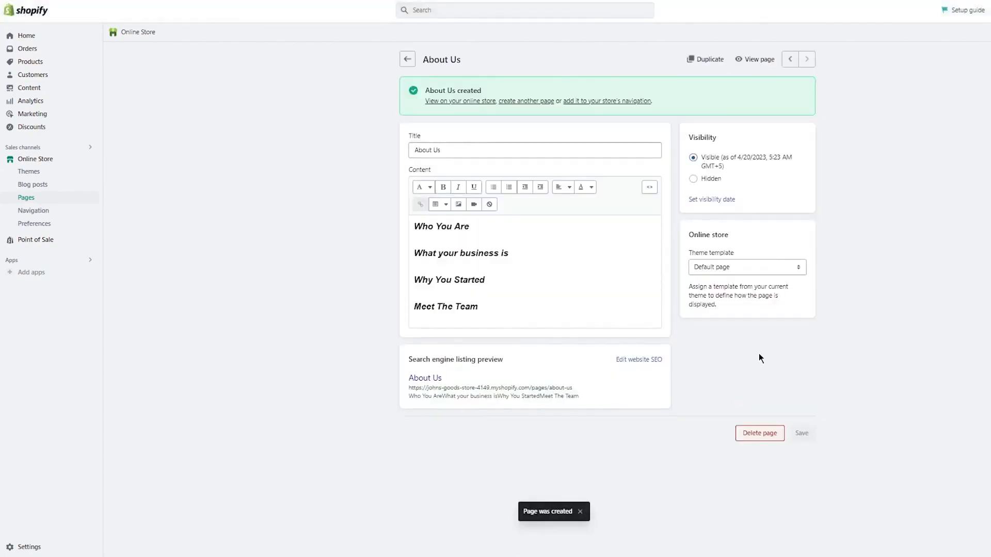
# Preview the saved About Us page in the store and review its title and content lines
pyautogui.click(583, 253)
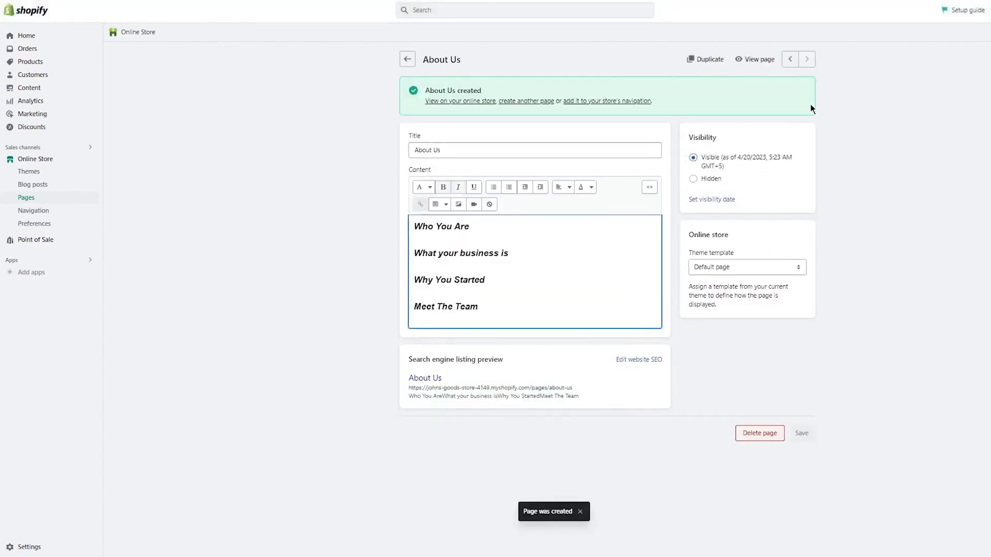
pyautogui.click(765, 65)
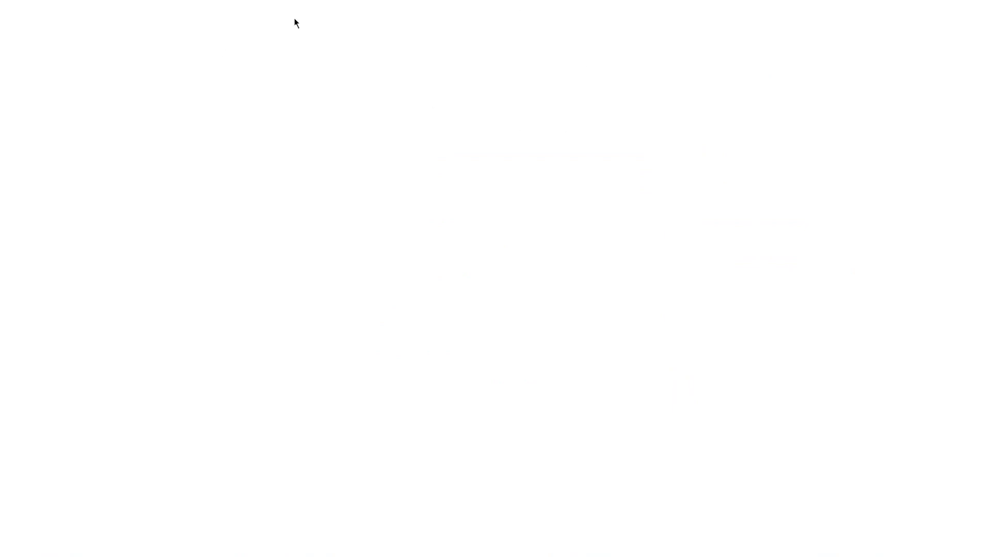
pyautogui.moveTo(477, 103); pyautogui.dragTo(430, 141)
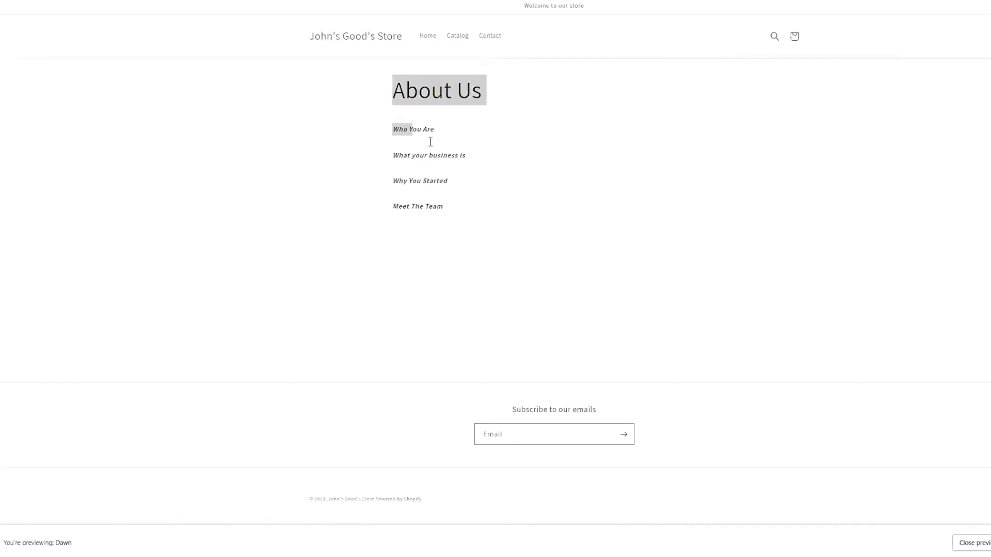
pyautogui.click(565, 190)
pyautogui.moveTo(380, 114); pyautogui.dragTo(581, 193)
pyautogui.click(580, 193)
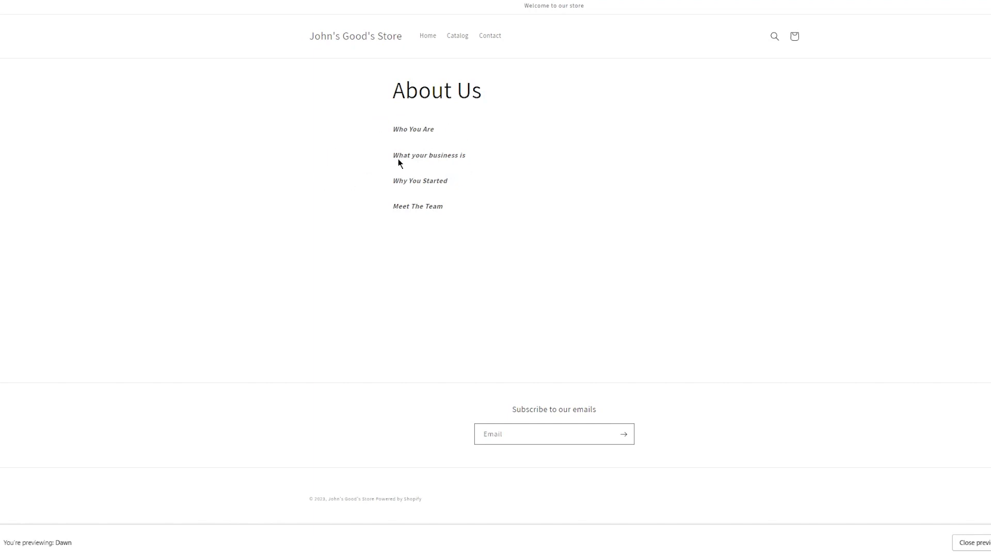
pyautogui.moveTo(362, 132); pyautogui.dragTo(609, 206)
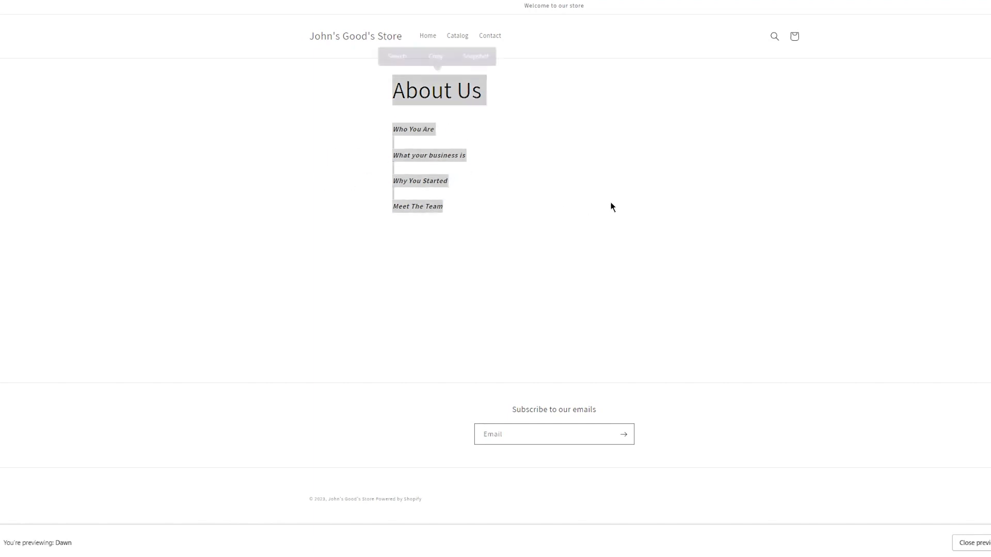
pyautogui.click(605, 205)
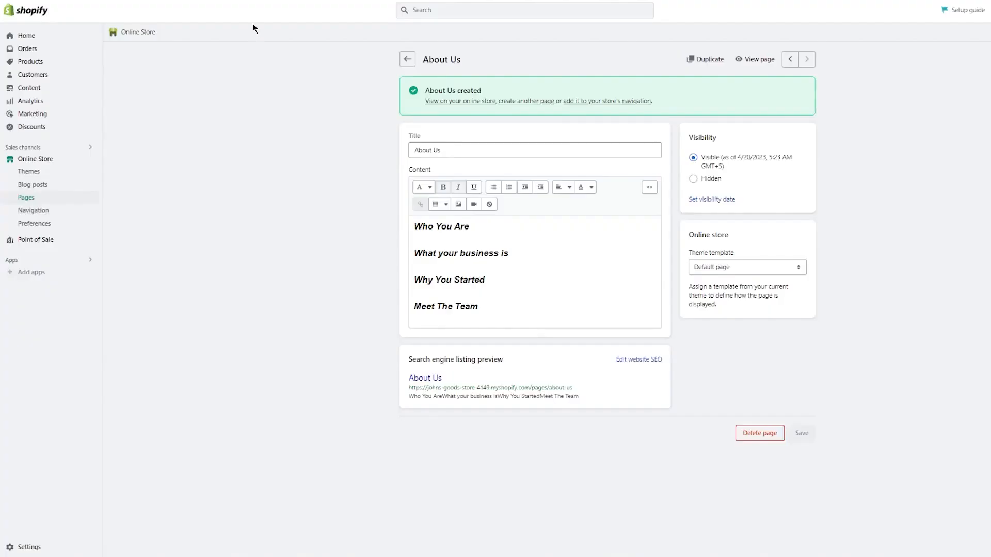
# Leave the About Us page and start a new page titled "FAQs"
pyautogui.click(407, 60)
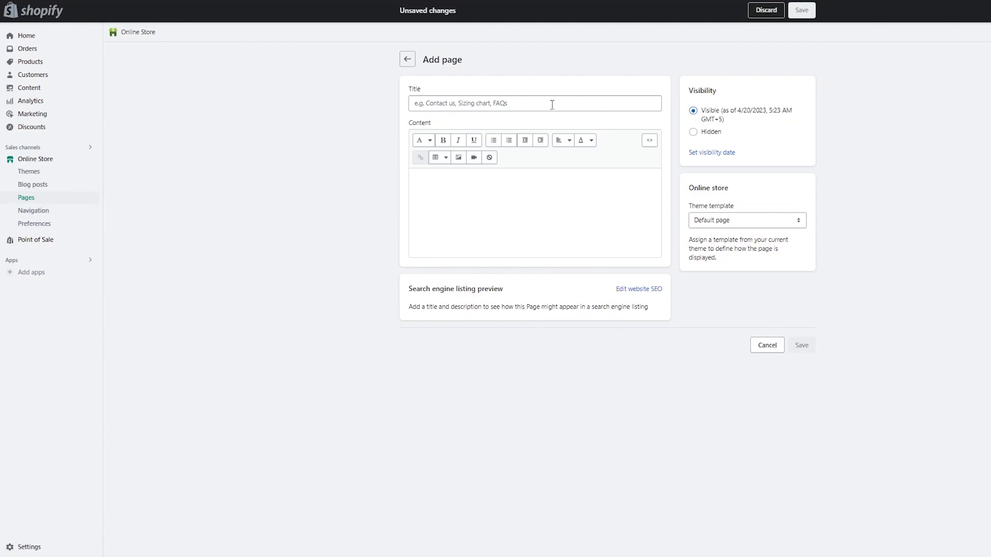
pyautogui.click(553, 103)
pyautogui.write('FAQs')
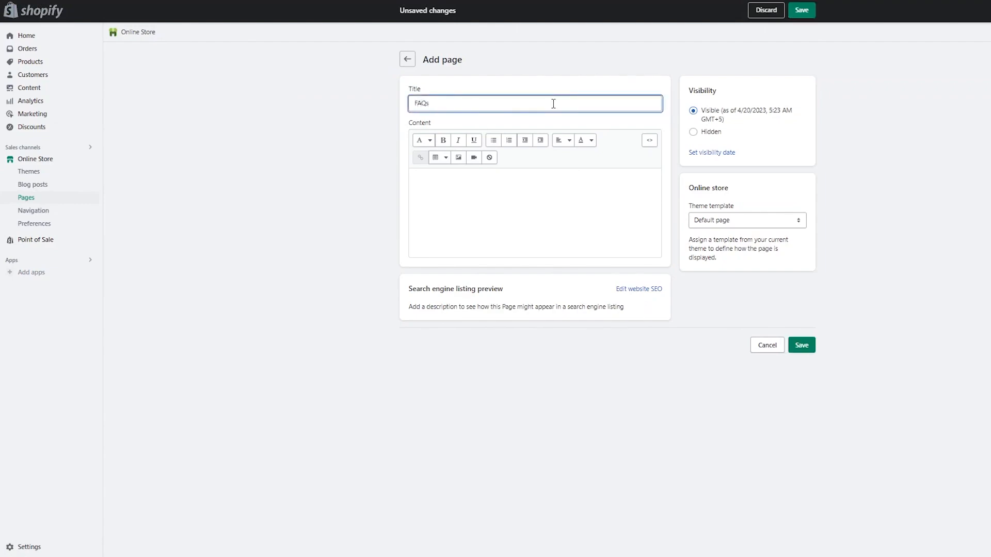
# Enter "Frequently Asked Questions" in bold as the opening line of the FAQs page's content
pyautogui.click(522, 176)
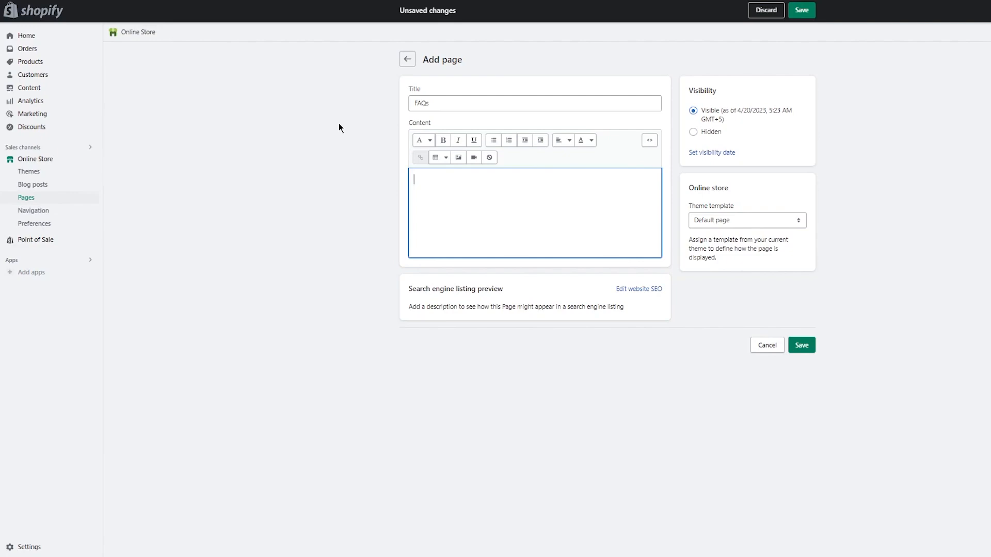
pyautogui.click(424, 140)
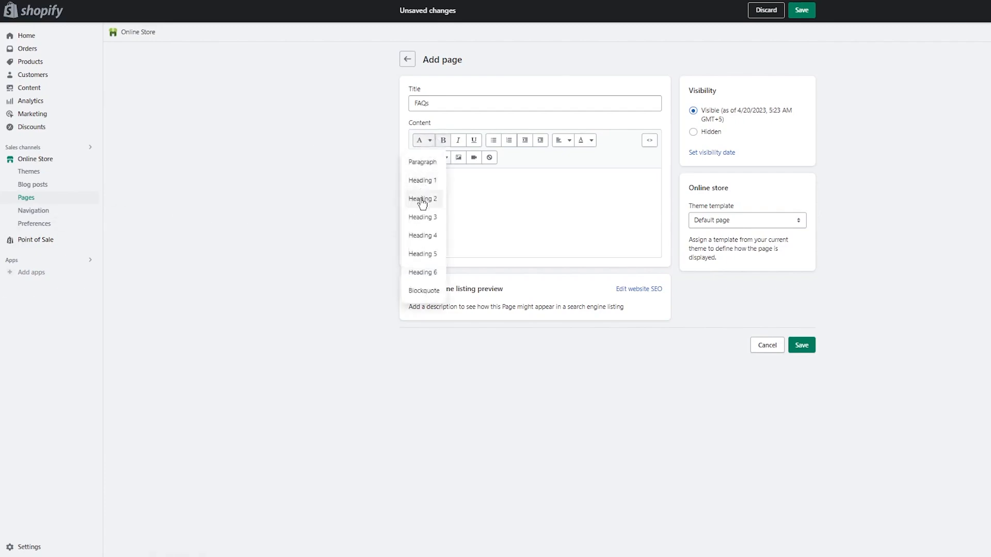
pyautogui.click(422, 201)
pyautogui.click(430, 205)
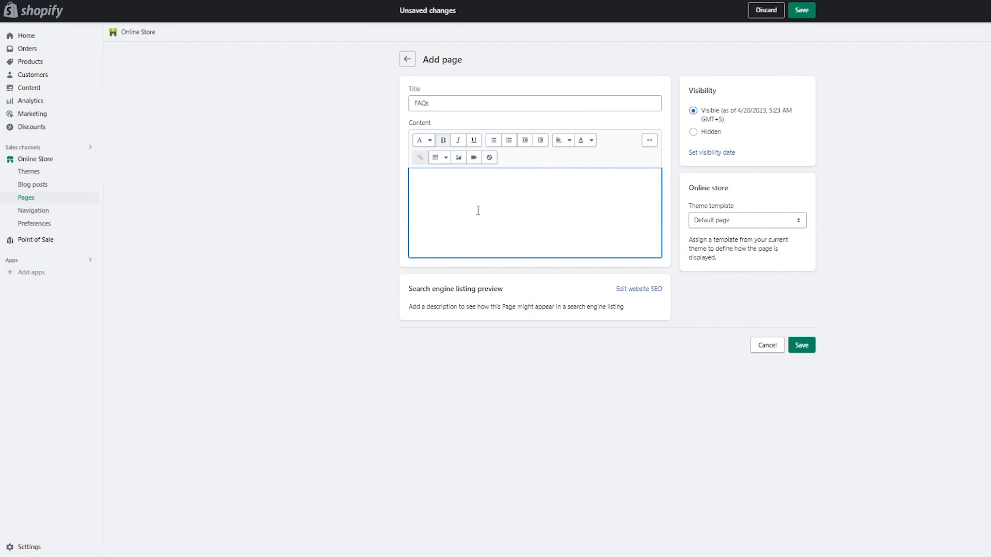
pyautogui.write('Fre')
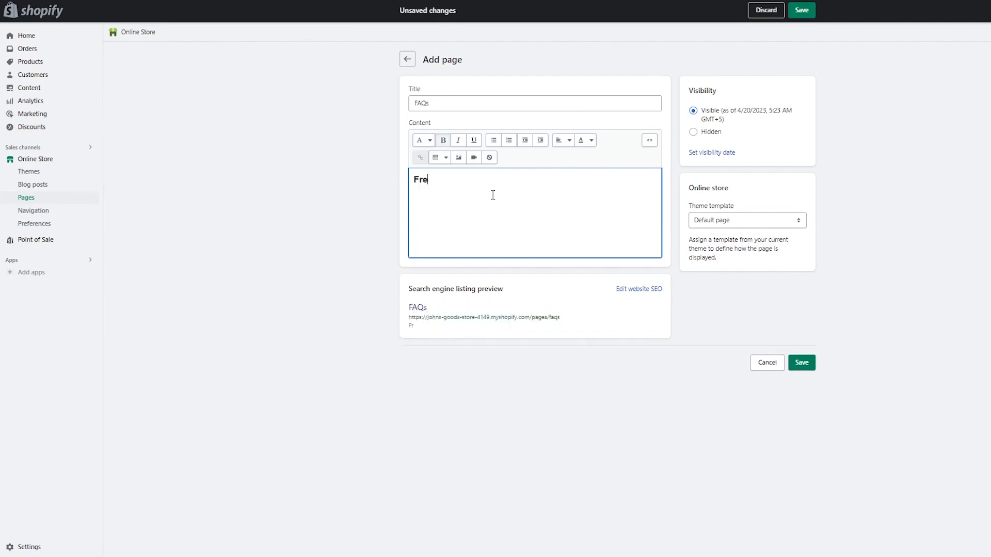
pyautogui.write('quently Asked Questions')
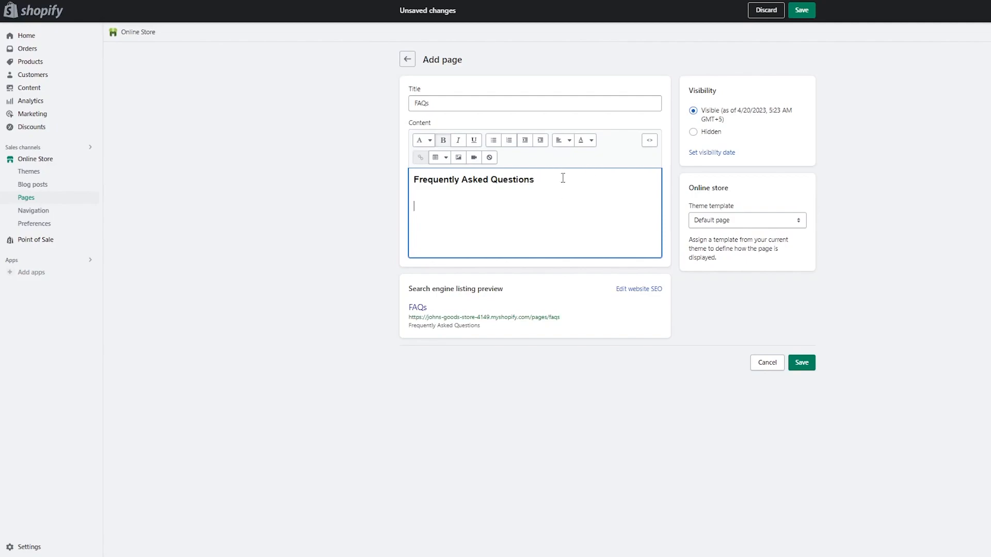
# Add the question "Q : What Are Your Hours?" in regular, non-bold text below the "Frequently Asked Questions" line
pyautogui.click(418, 141)
pyautogui.click(425, 181)
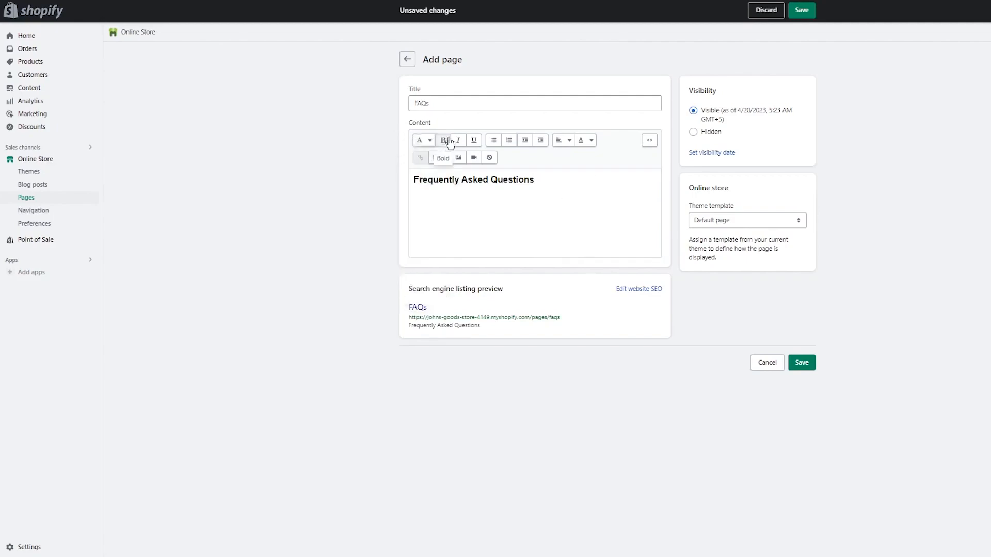
pyautogui.write('sdsd')
pyautogui.press('BackSpace')
pyautogui.press('BackSpace')
pyautogui.press('BackSpace')
pyautogui.press('BackSpace')
pyautogui.press('Return')
pyautogui.write('Q : What Are Your Hours?')
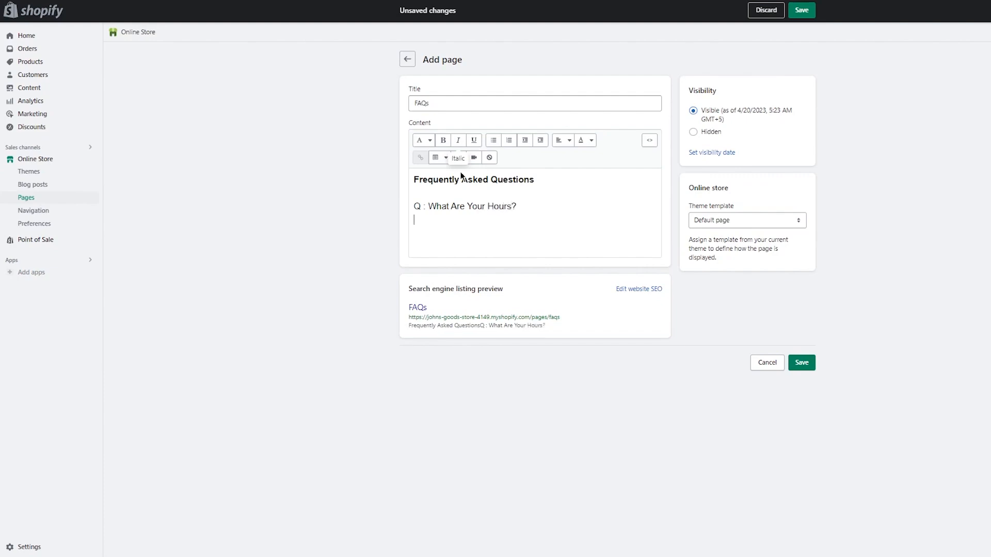
# Add the answer "A : We are open 8 am - 10 pm." on the line directly below the question
pyautogui.press('Return')
pyautogui.write('A')
pyautogui.write(' : ')
pyautogui.write('We are open ')
pyautogui.write('8 to')
pyautogui.press('BackSpace')
pyautogui.press('BackSpace')
pyautogui.press('BackSpace')
pyautogui.write('am ')
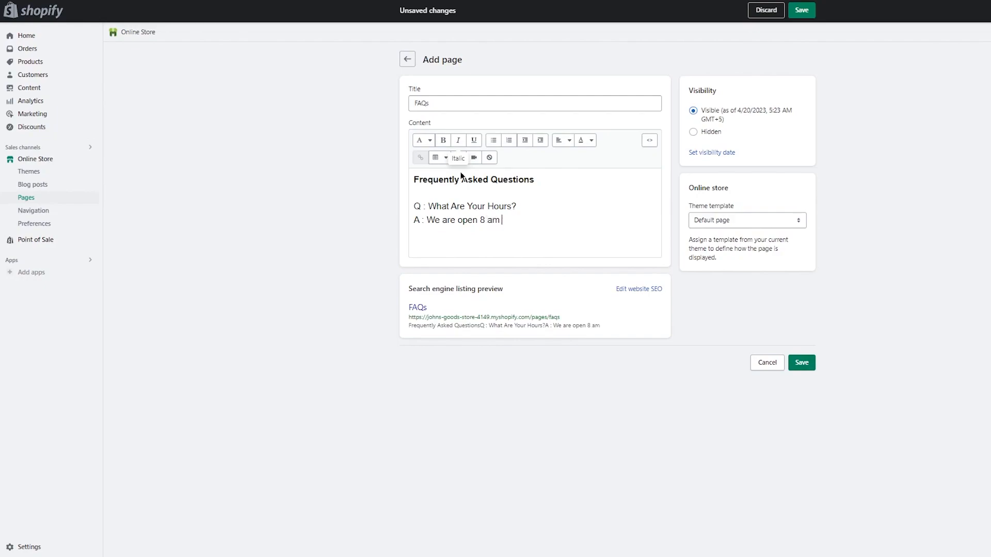
pyautogui.write('- 10 pm.')
# Make the question line "Q : What Are Your Hours?" bold
pyautogui.moveTo(518, 206); pyautogui.dragTo(412, 206)
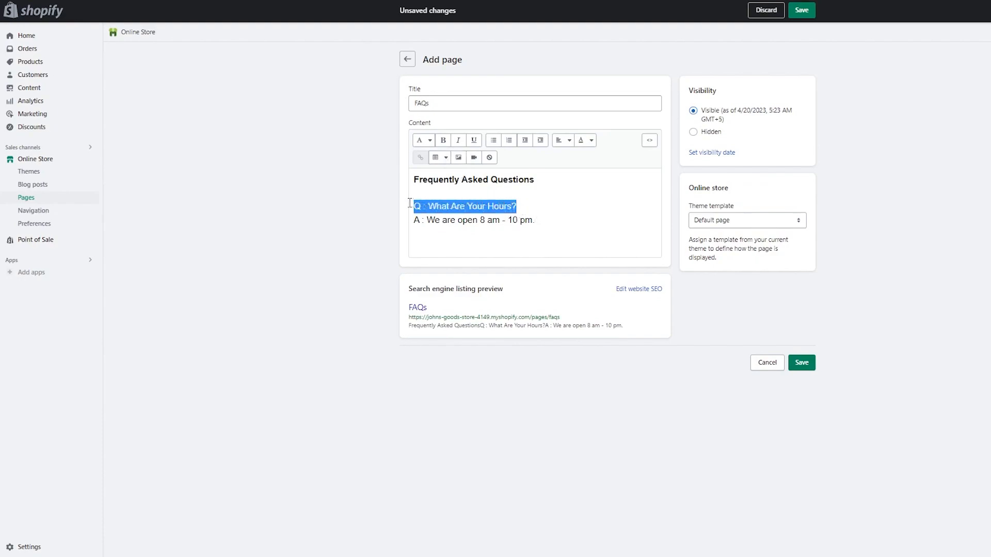
pyautogui.click(444, 140)
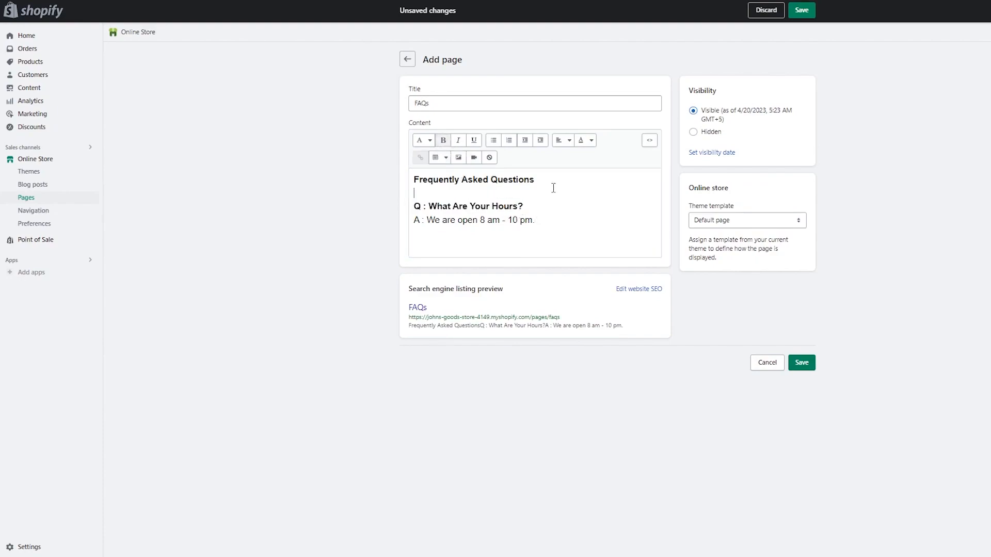
pyautogui.click(536, 209)
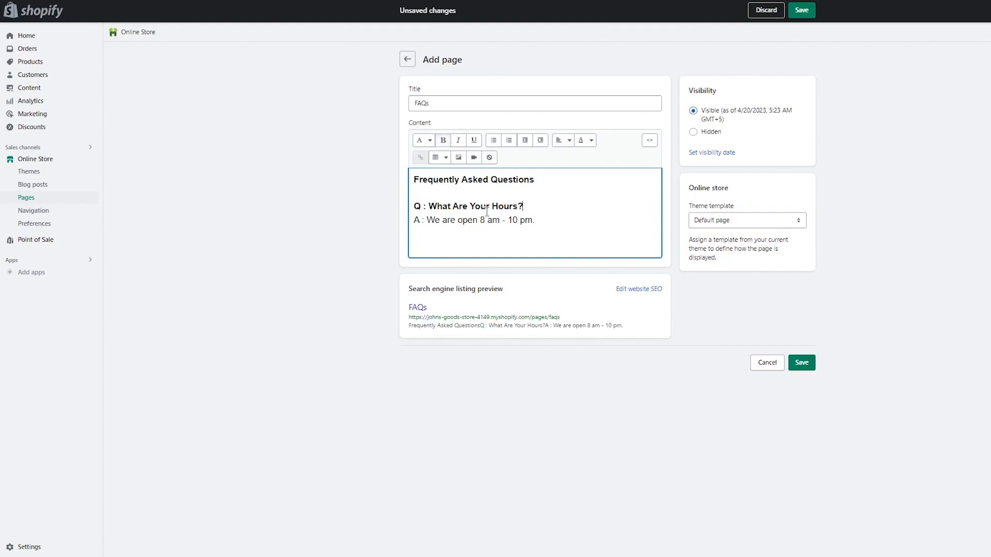
# Add extra blank lines between the "Frequently Asked Questions" heading and the first question, and save the FAQs page
pyautogui.press('Return')
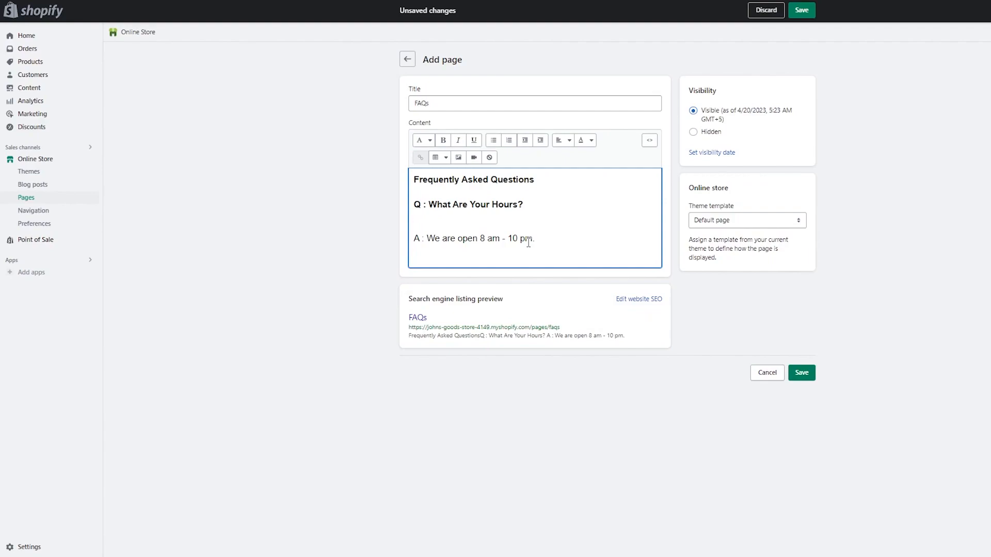
pyautogui.press('BackSpace')
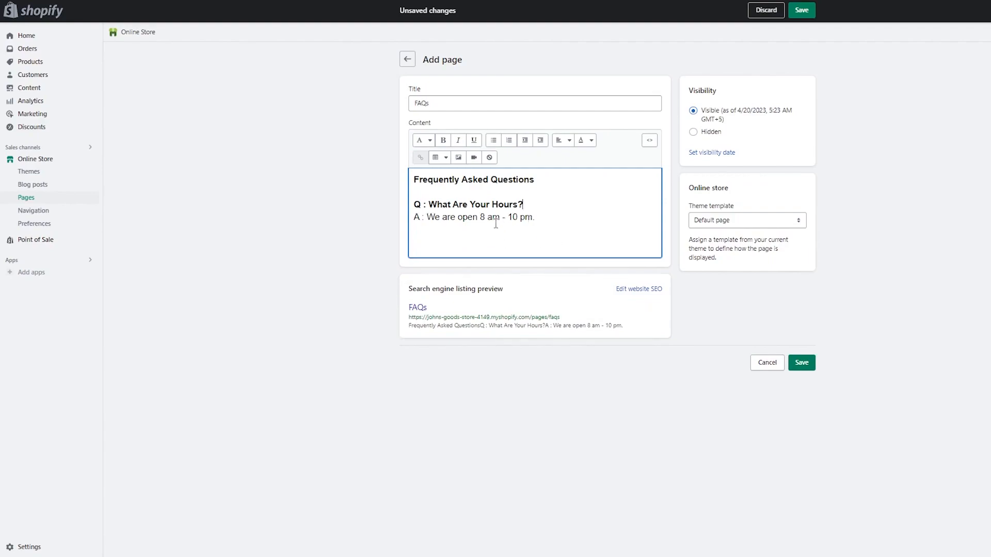
pyautogui.click(433, 195)
pyautogui.press('BackSpace')
pyautogui.press('Return')
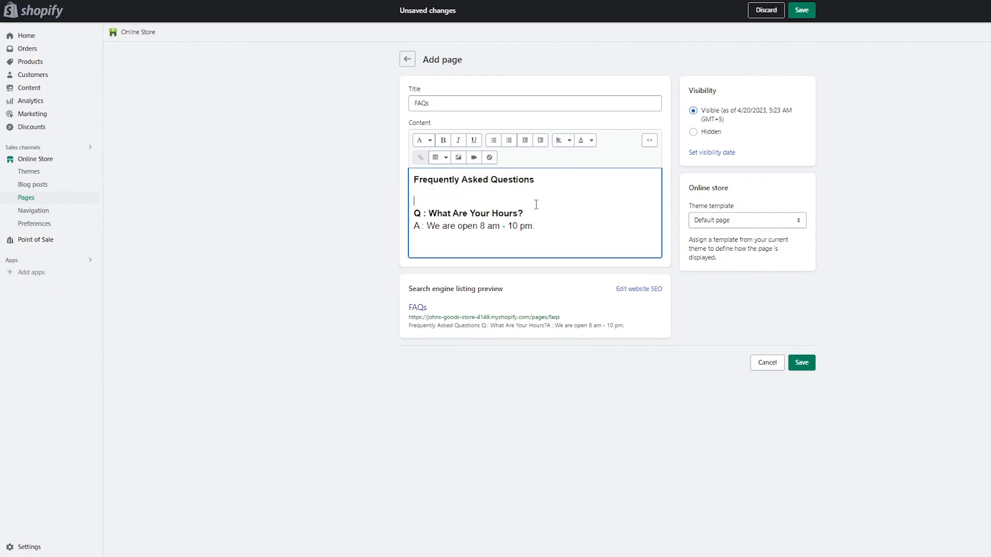
pyautogui.press('Return')
pyautogui.press('Return')
pyautogui.press('BackSpace')
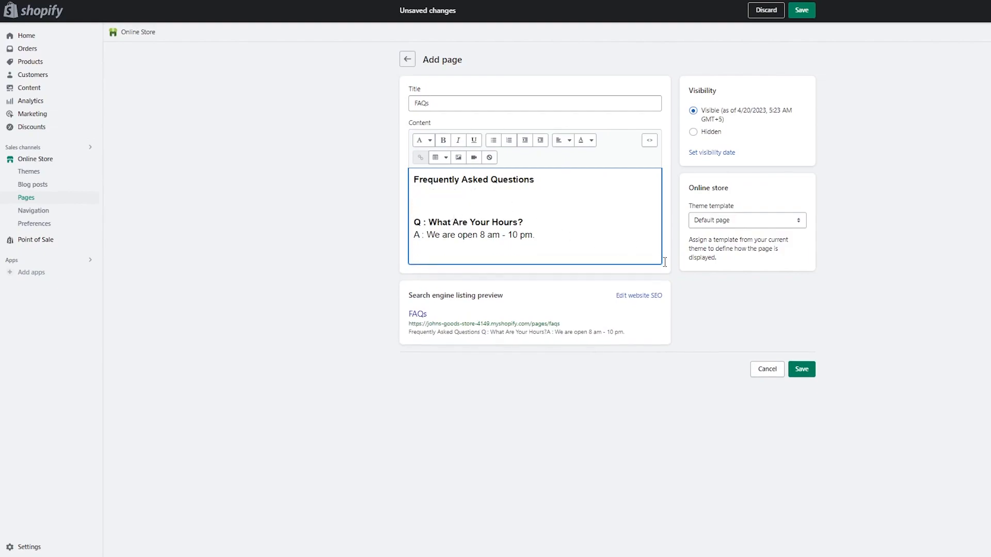
pyautogui.hotkey('ctrl', 's')
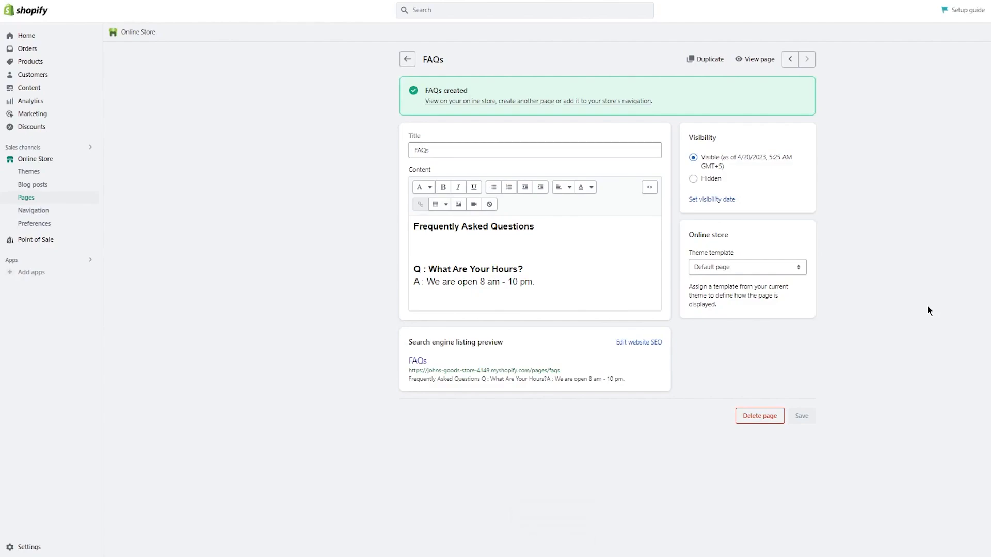
# View the saved FAQs page on the storefront, check its heading, question and answer, and go to the store's home page
pyautogui.click(757, 60)
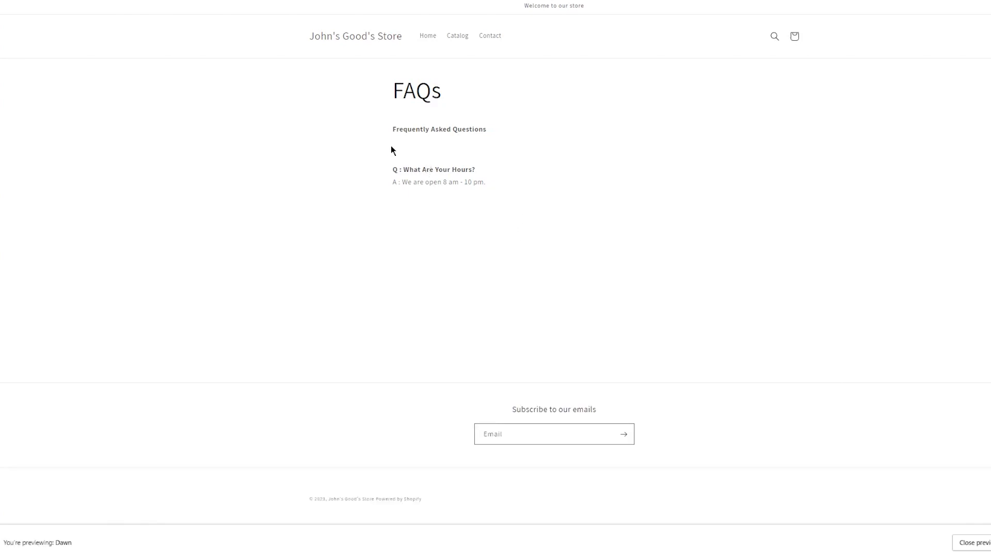
pyautogui.moveTo(394, 151); pyautogui.dragTo(569, 212)
pyautogui.click(447, 187)
pyautogui.moveTo(388, 127); pyautogui.dragTo(682, 223)
pyautogui.click(689, 224)
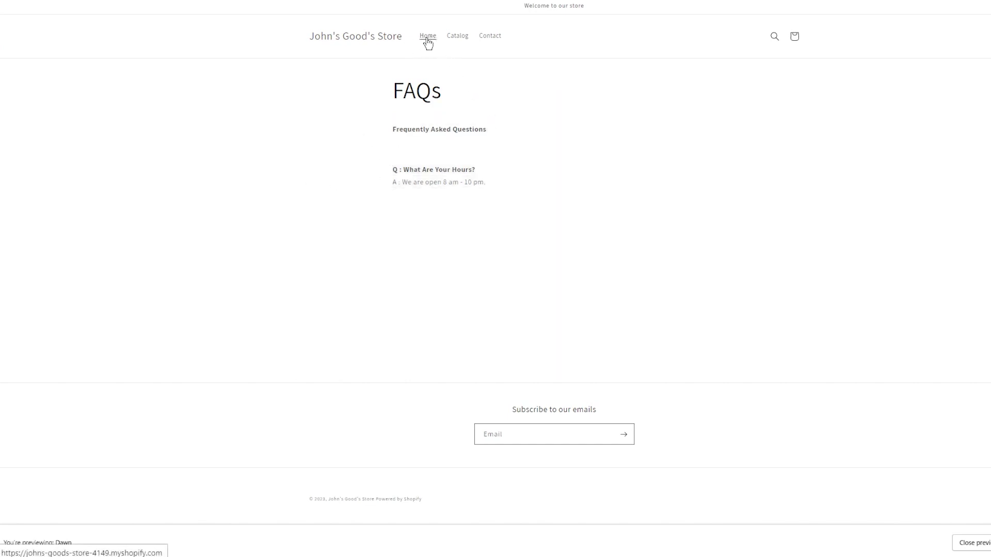
pyautogui.click(427, 42)
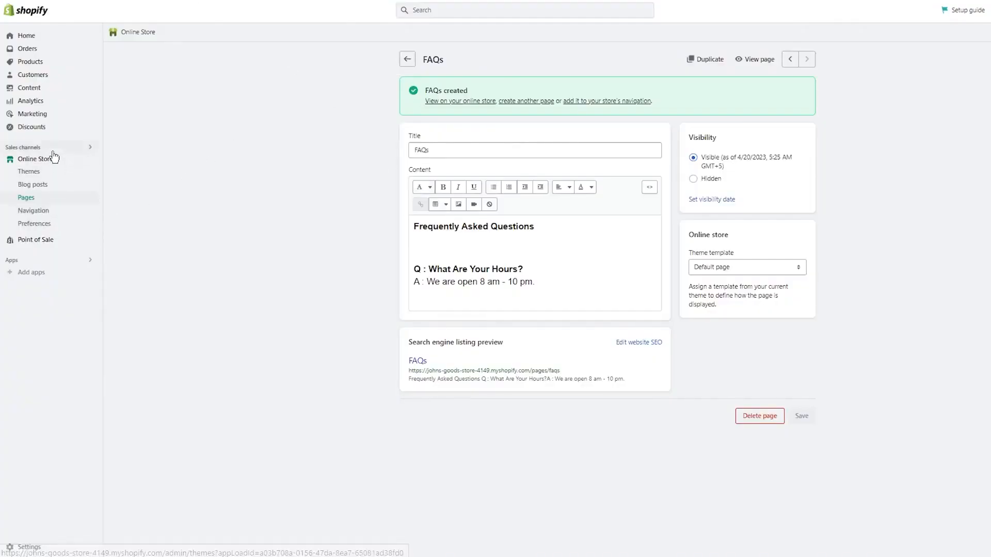
# Publish the Ride theme from the theme library so it replaces Dawn as the store's current theme
pyautogui.click(51, 150)
pyautogui.click(46, 160)
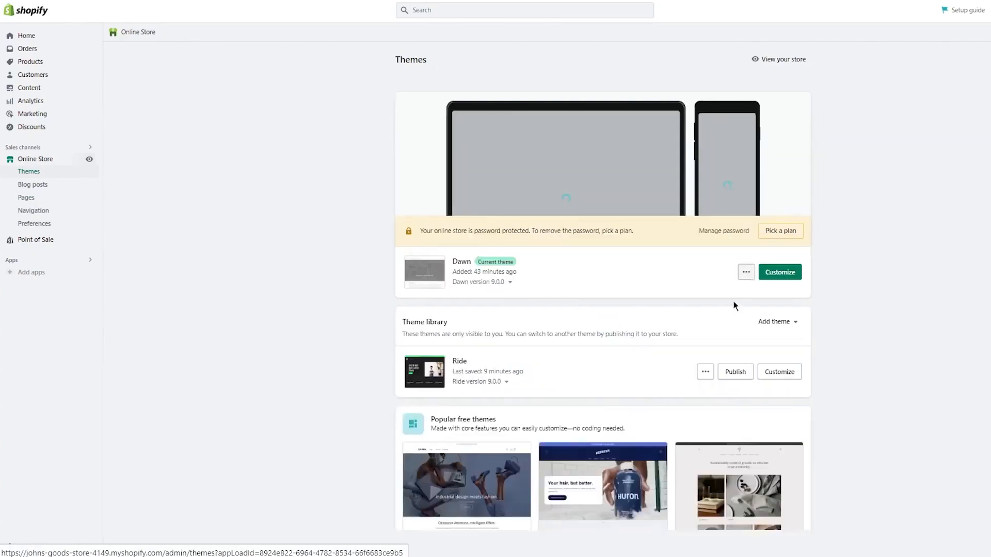
pyautogui.click(705, 372)
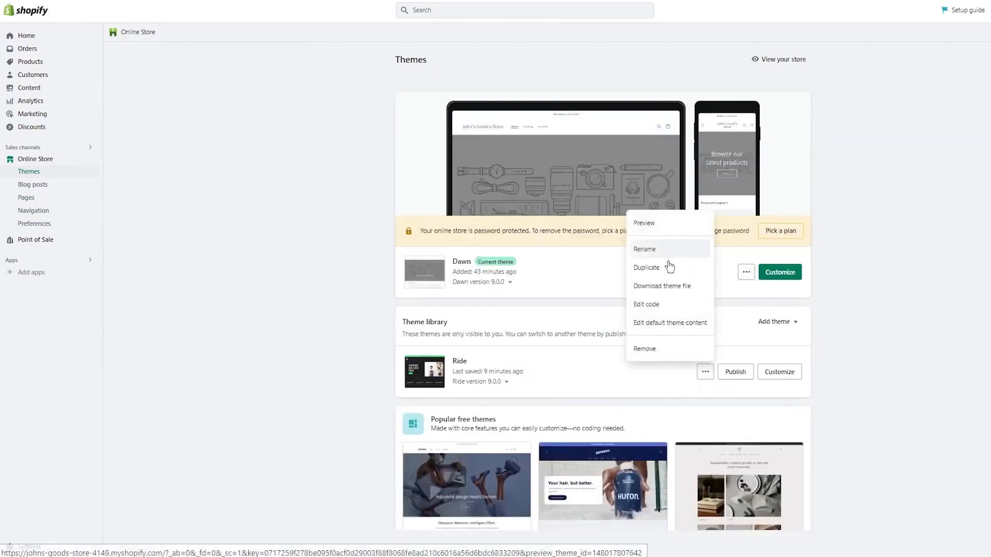
pyautogui.click(746, 272)
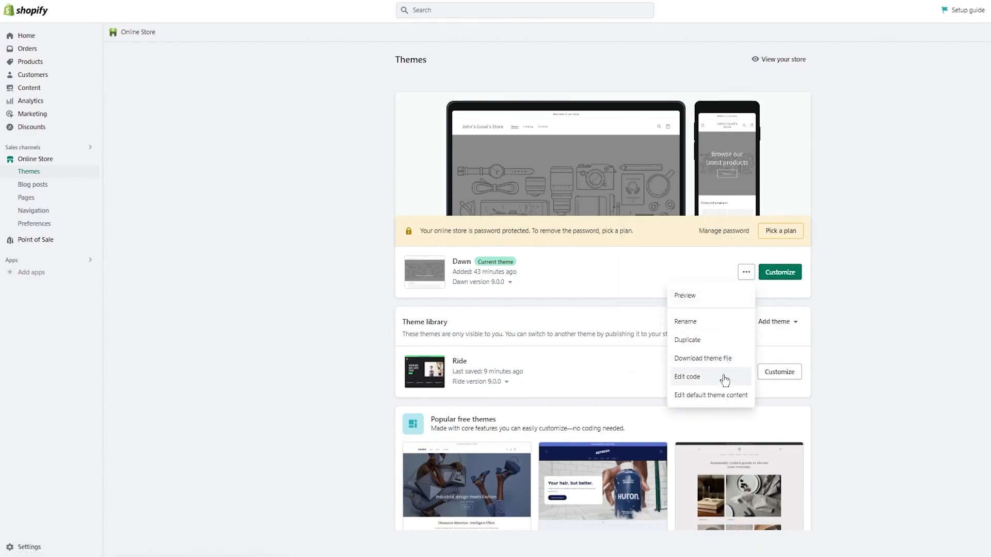
pyautogui.click(805, 305)
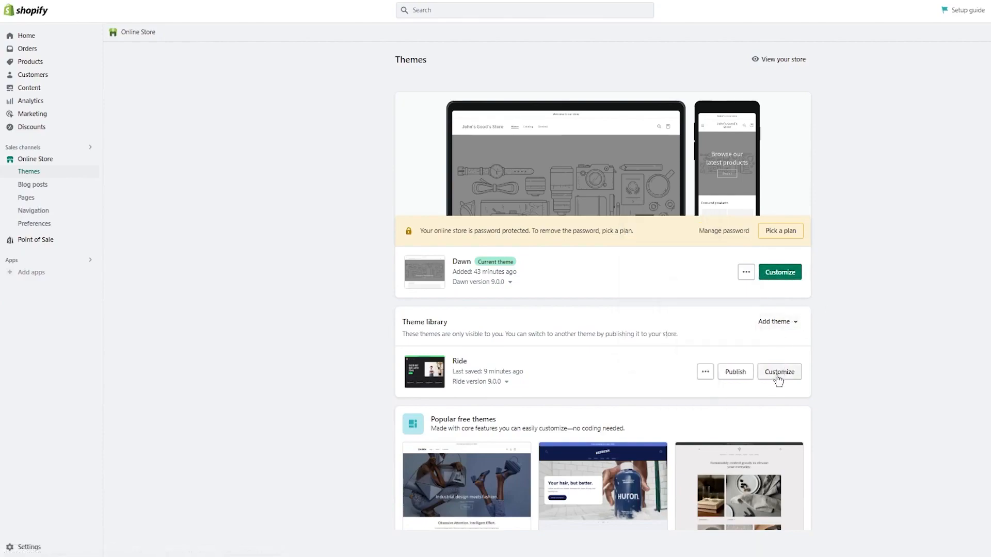
pyautogui.click(730, 368)
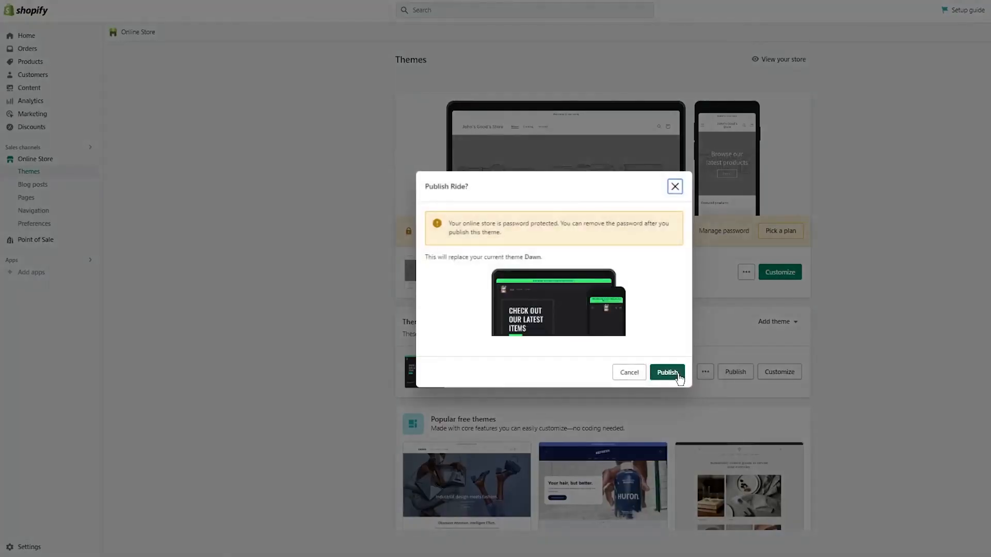
pyautogui.click(668, 373)
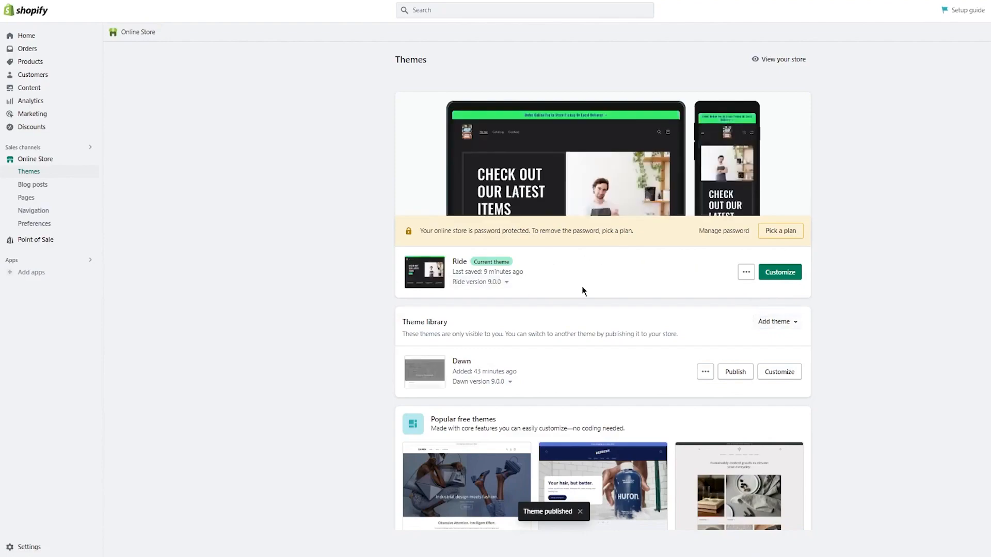
# View the FAQs page on the storefront to check how it looks in the Ride theme, and return to the admin
pyautogui.click(48, 200)
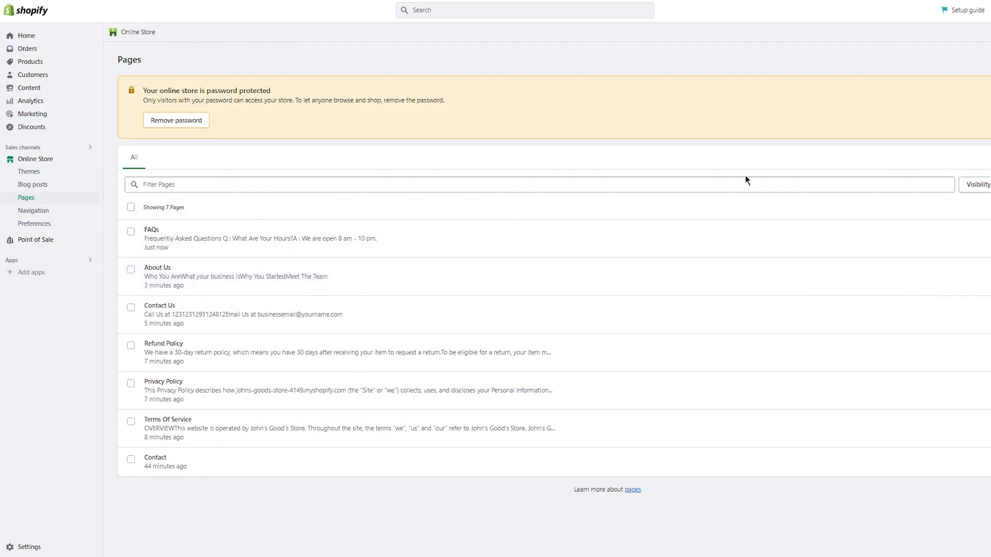
pyautogui.click(698, 231)
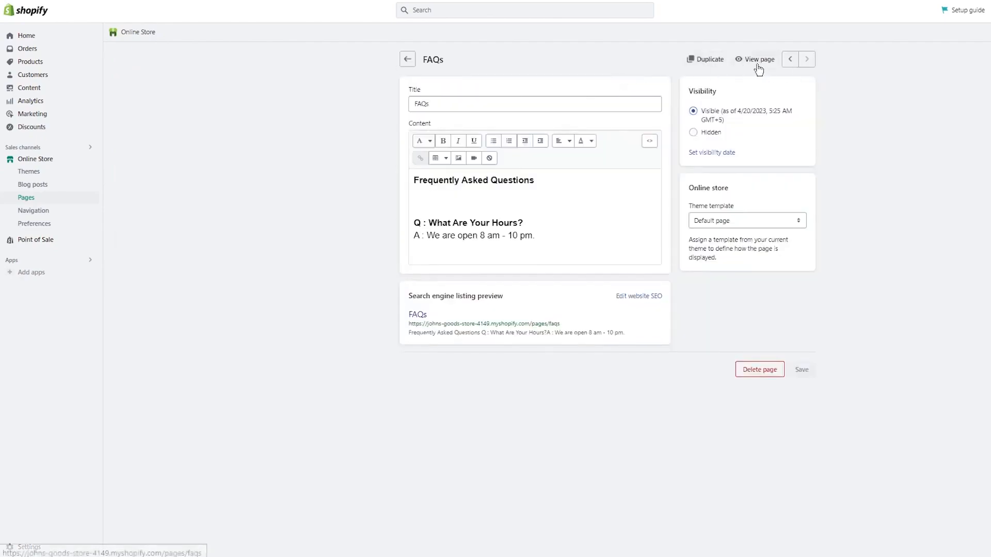
pyautogui.click(757, 66)
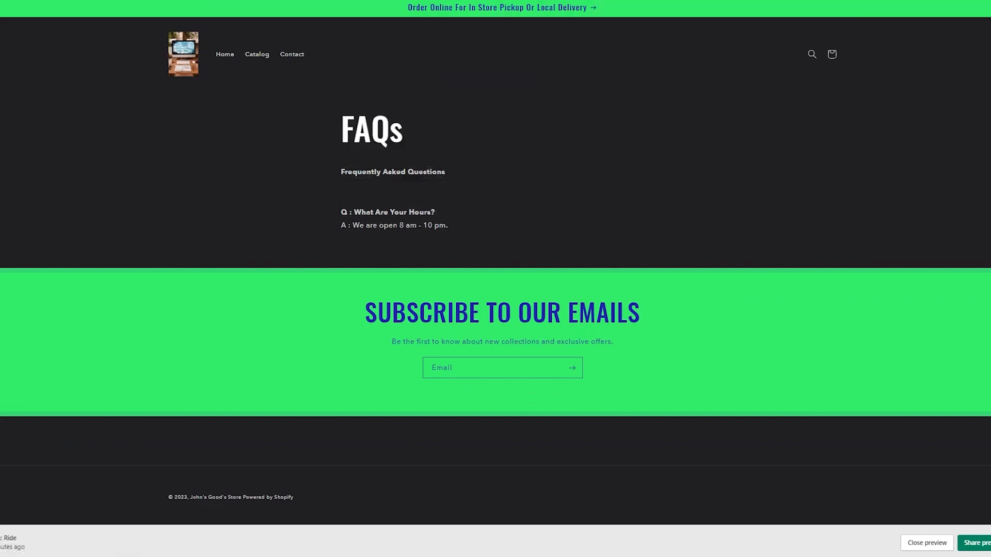
pyautogui.hotkey('ctrl', 'shift', 'Tab')
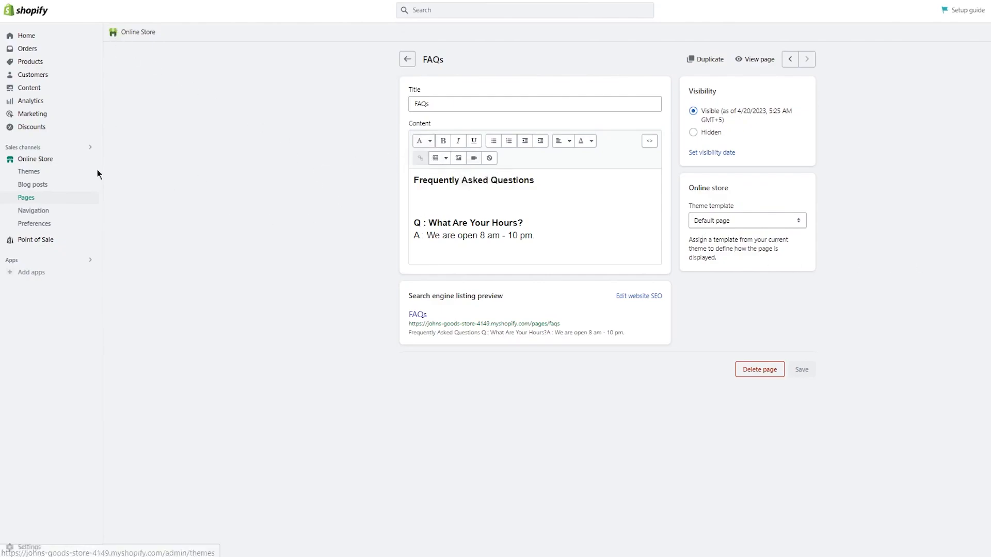
# Add a "Privacy Policy" item linked to the Privacy Policy page to the store's Main menu
pyautogui.click(64, 209)
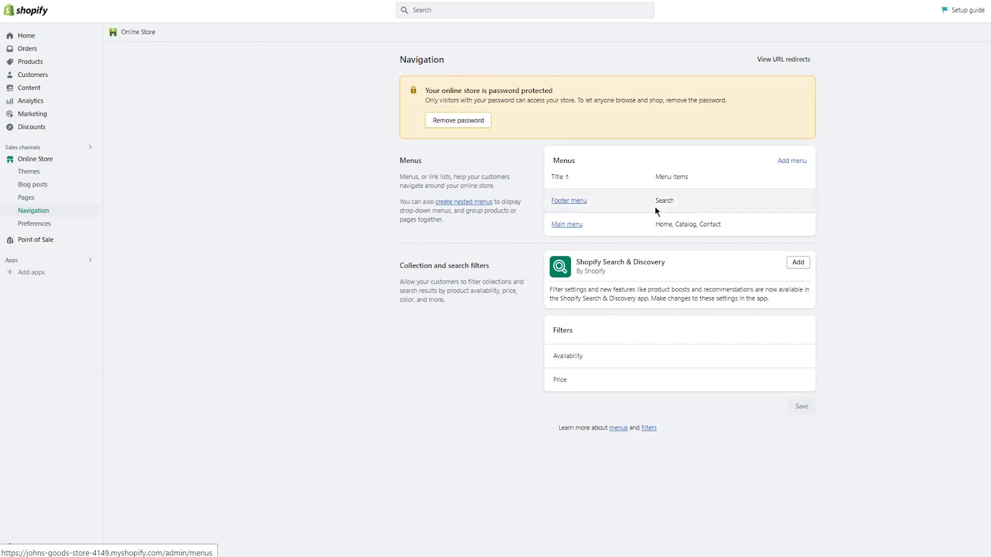
pyautogui.click(564, 225)
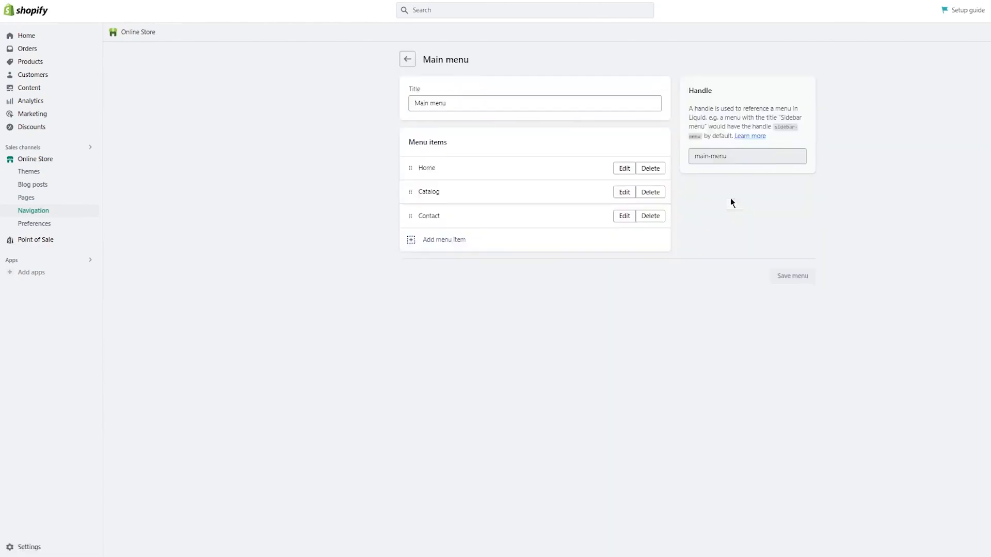
pyautogui.click(494, 239)
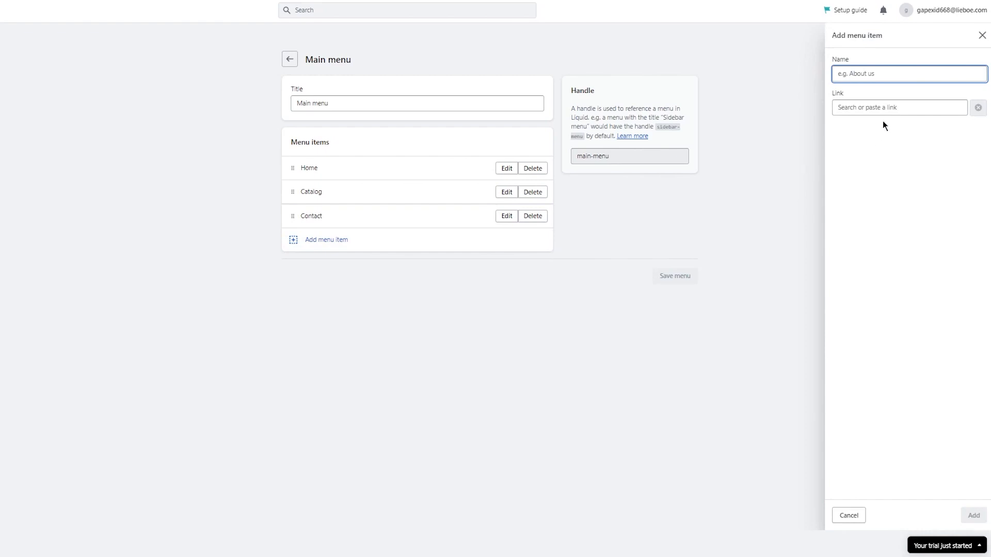
pyautogui.click(888, 105)
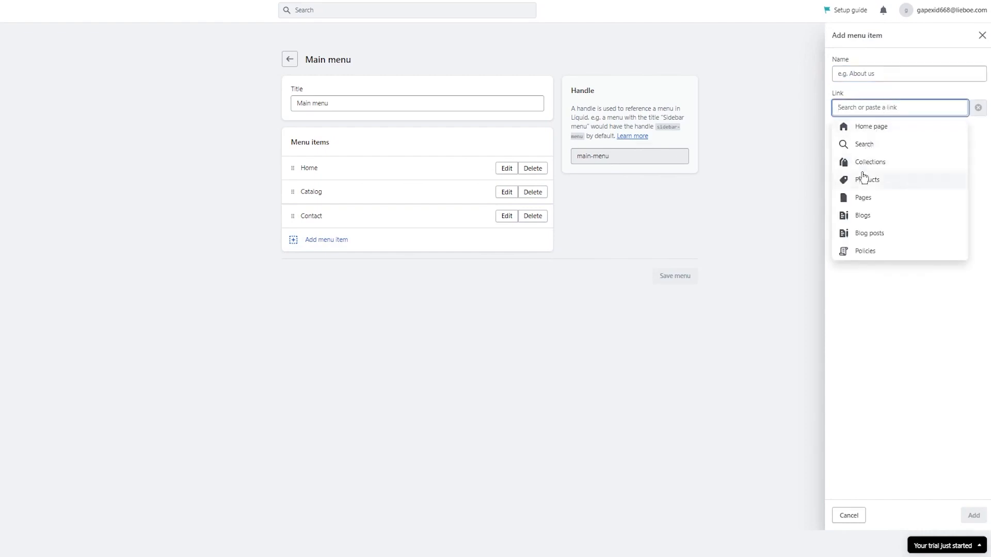
pyautogui.click(863, 198)
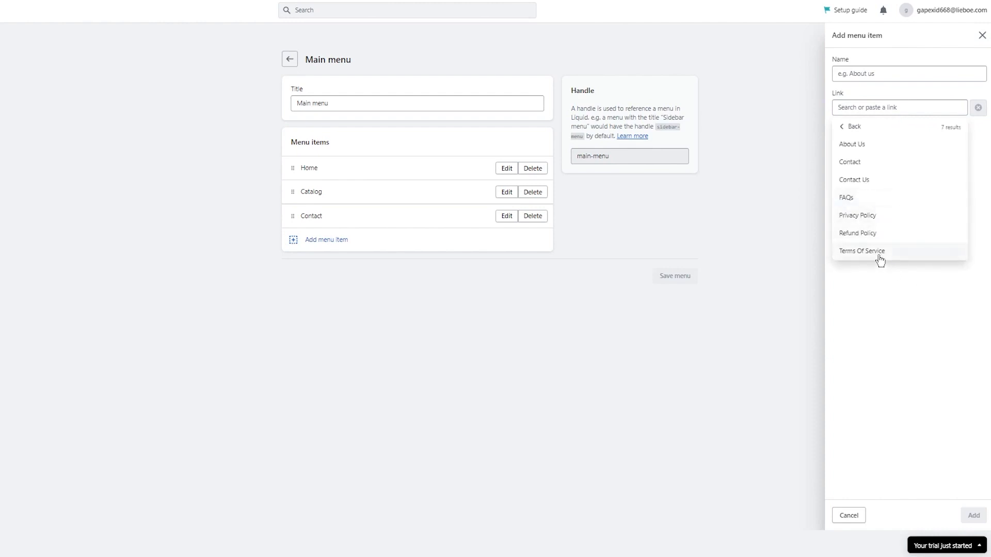
pyautogui.click(882, 213)
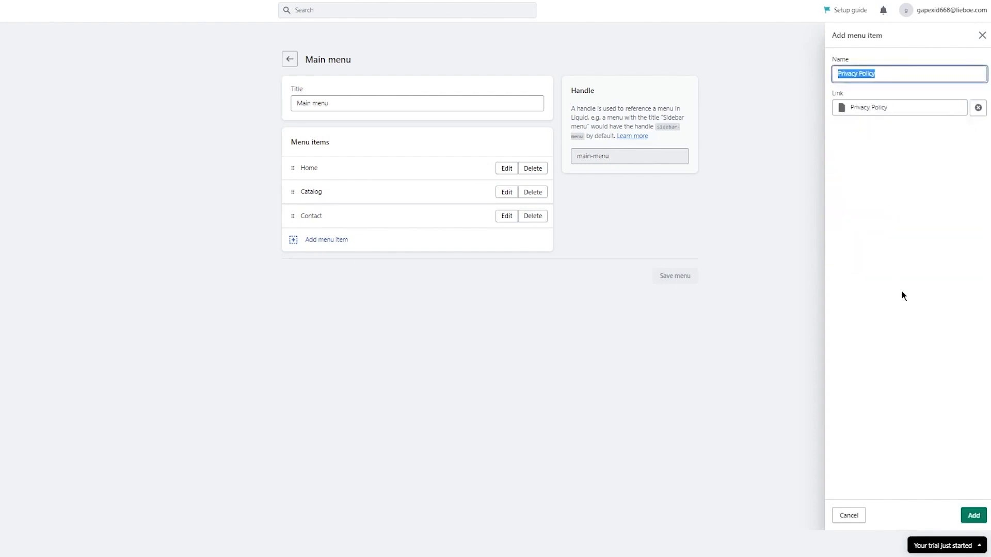
pyautogui.click(890, 72)
pyautogui.click(963, 510)
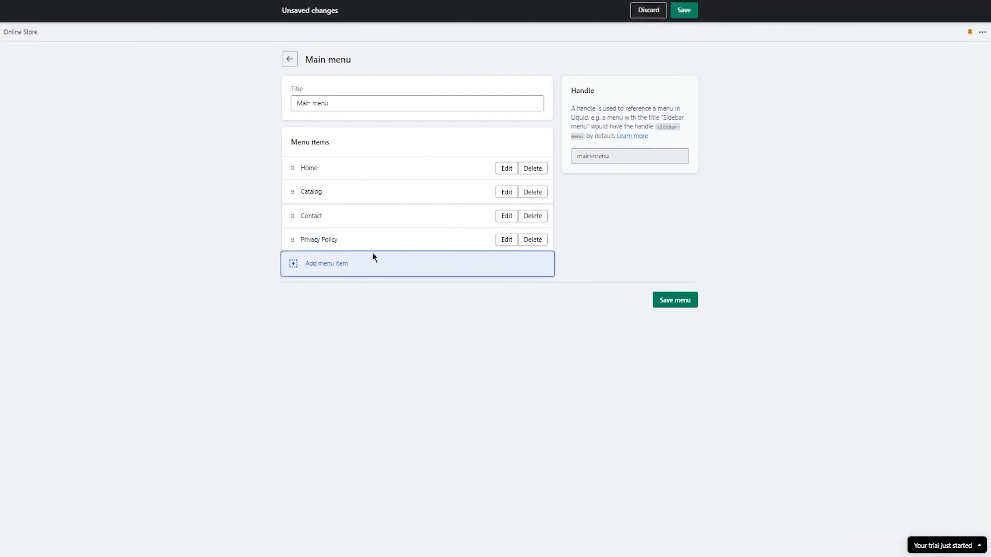
# Add a "Refund Policy" item linked to the Refund Policy page to the Main menu
pyautogui.click(354, 267)
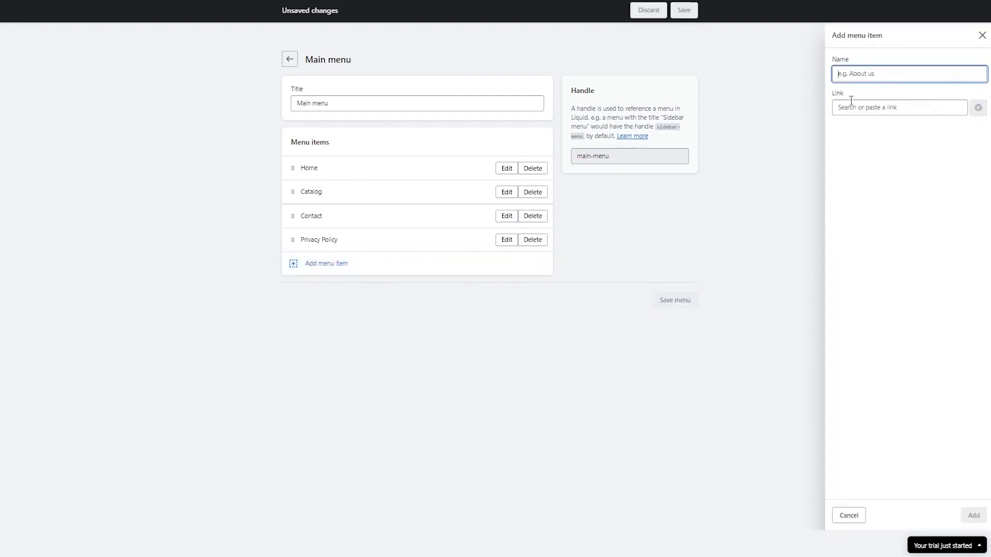
pyautogui.click(877, 107)
pyautogui.click(861, 196)
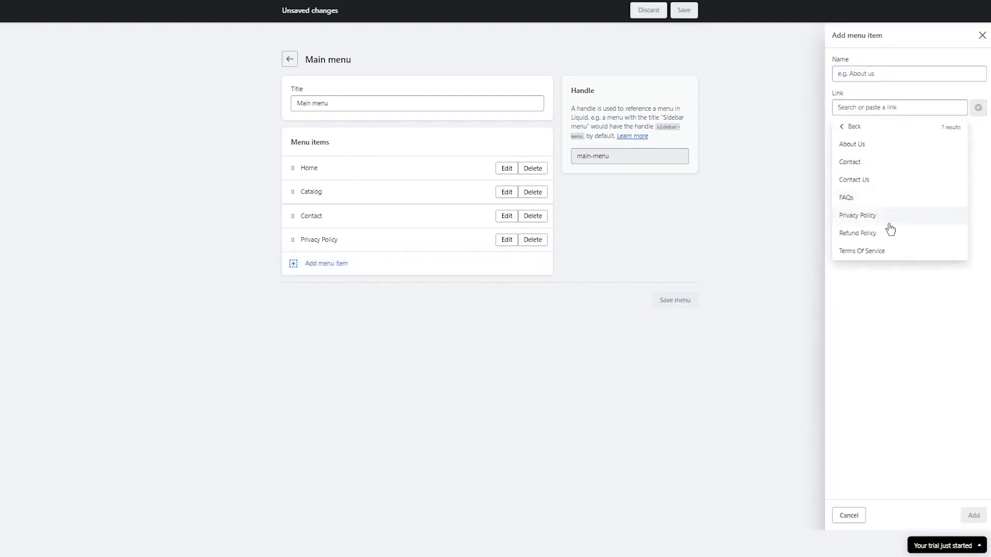
pyautogui.click(876, 233)
pyautogui.click(974, 516)
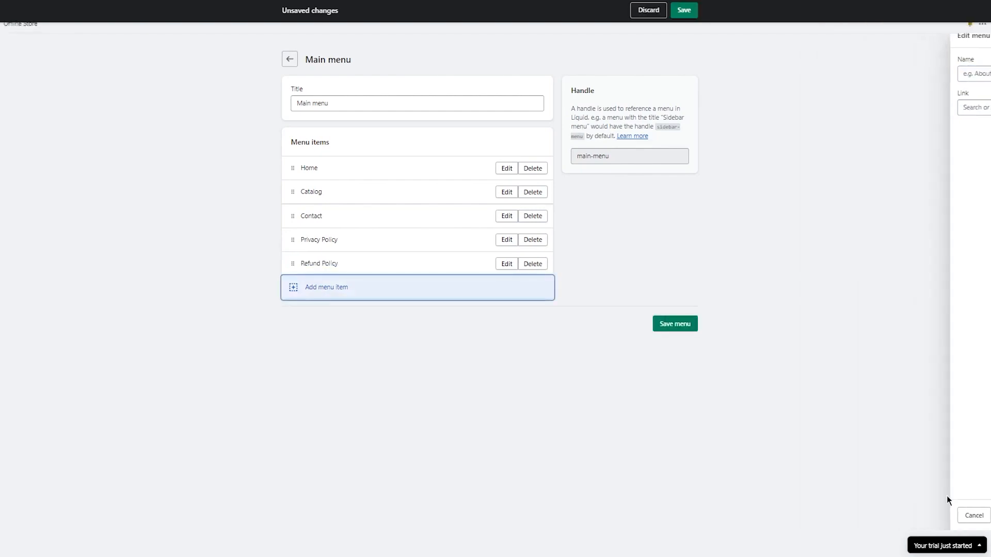
# Add a "Terms Of Service" item linked to the Terms Of Service page to the Main menu and save the menu
pyautogui.click(512, 290)
pyautogui.click(871, 108)
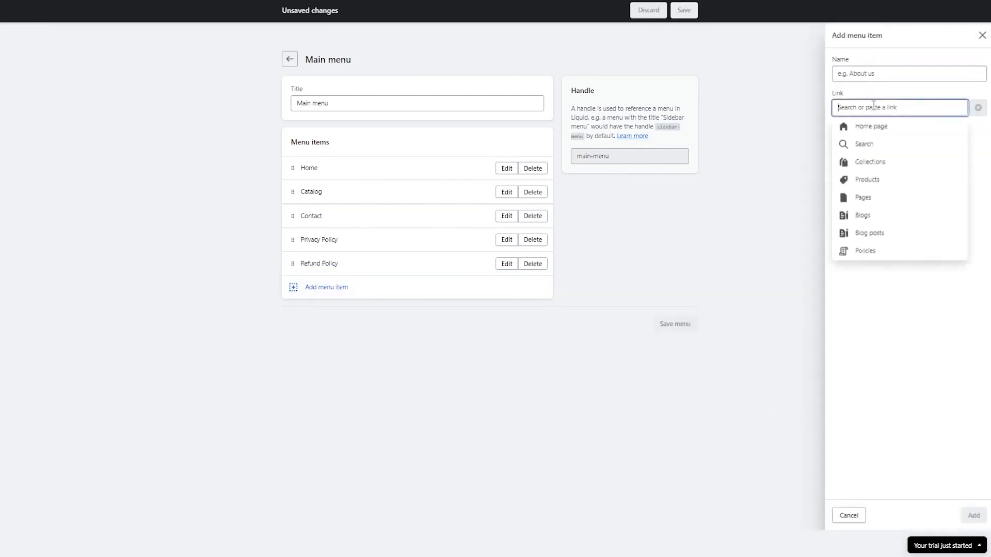
pyautogui.click(857, 196)
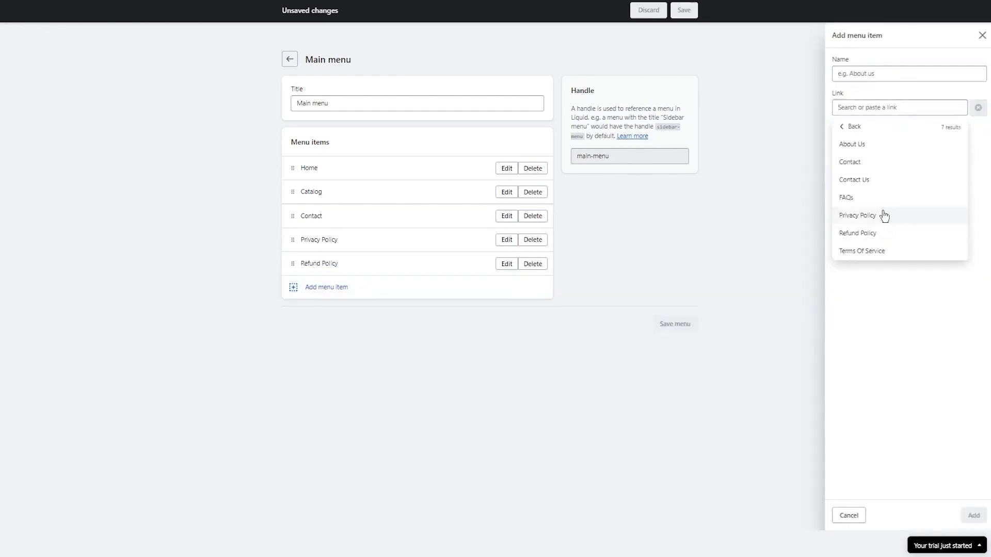
pyautogui.click(869, 251)
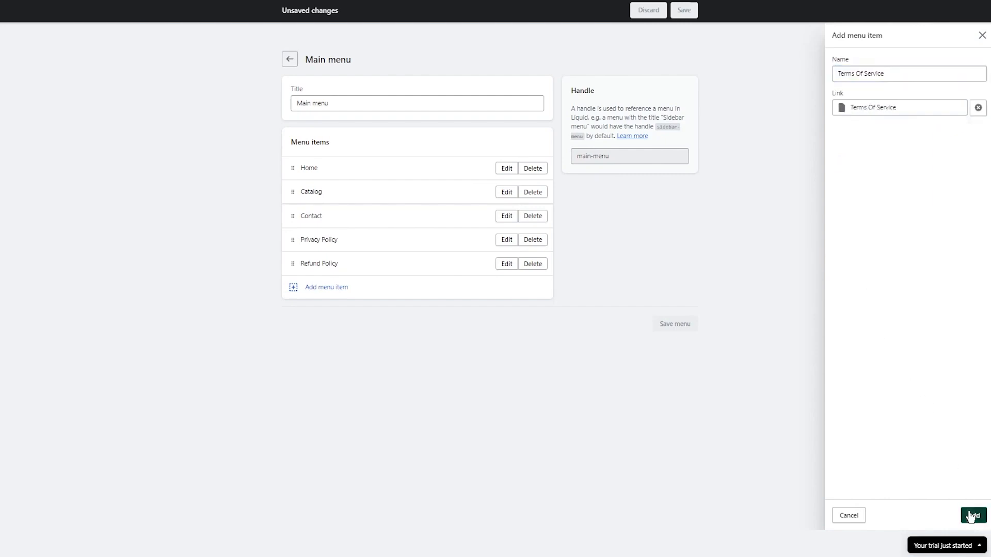
pyautogui.click(973, 515)
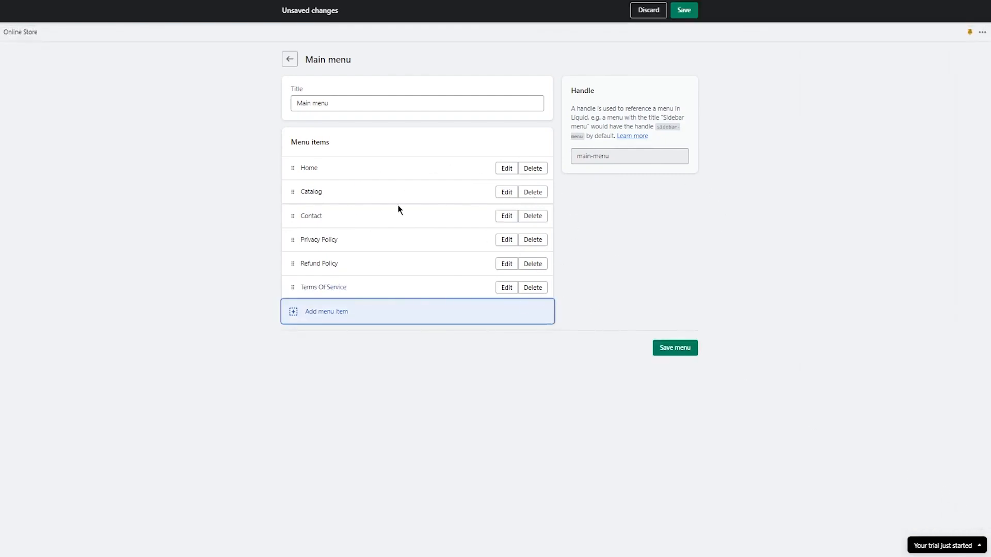
pyautogui.click(688, 349)
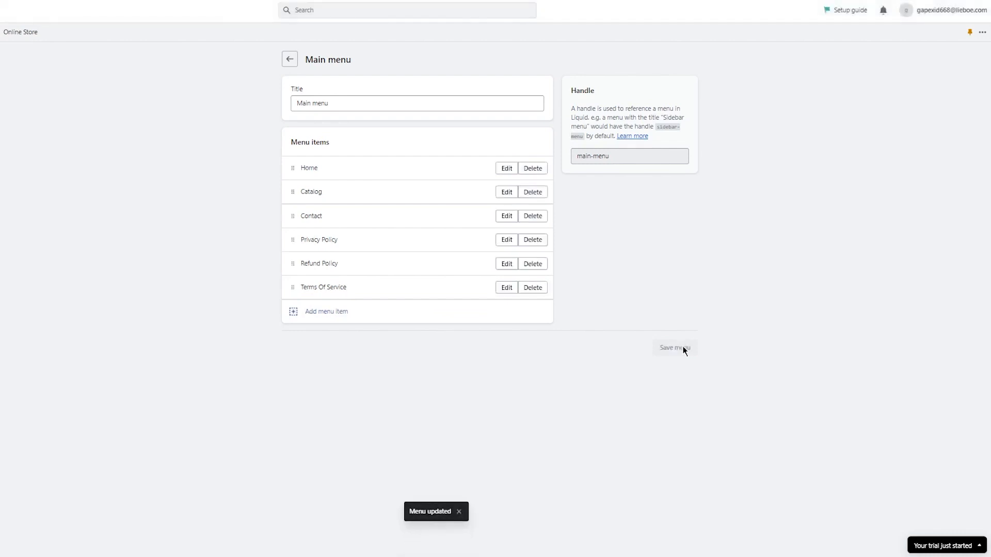
# Add a "FAQs" item linked to the FAQs page to the store's Footer menu
pyautogui.click(294, 63)
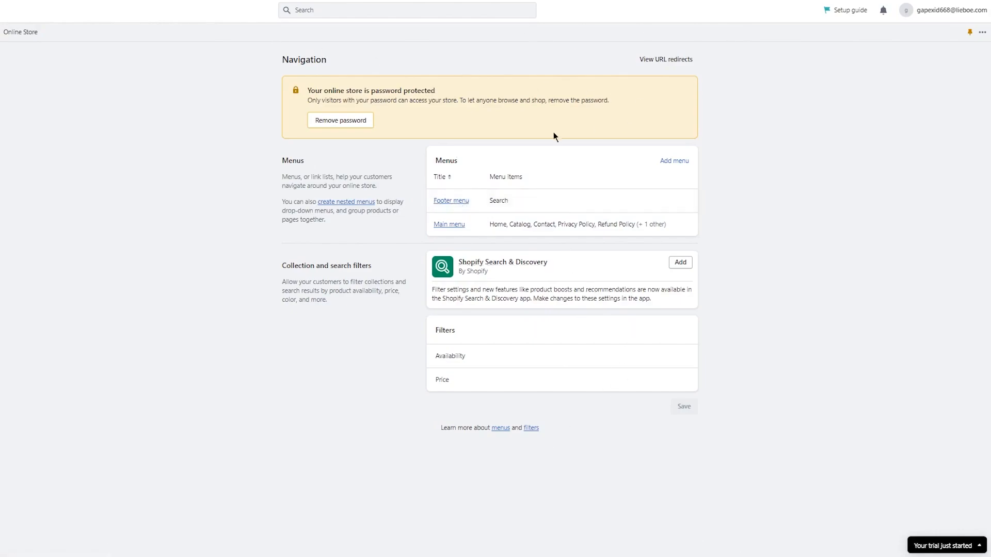
pyautogui.click(441, 200)
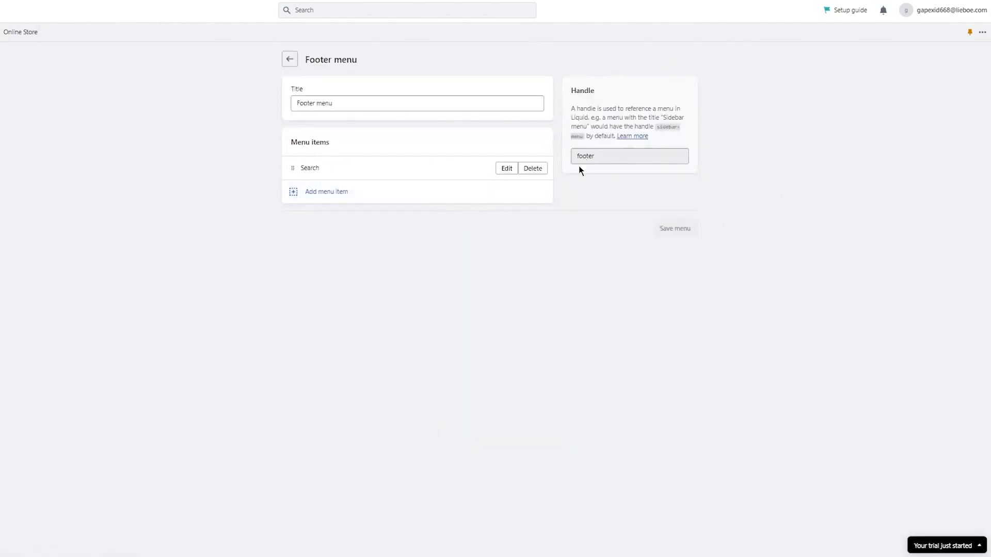
pyautogui.click(428, 200)
pyautogui.click(878, 107)
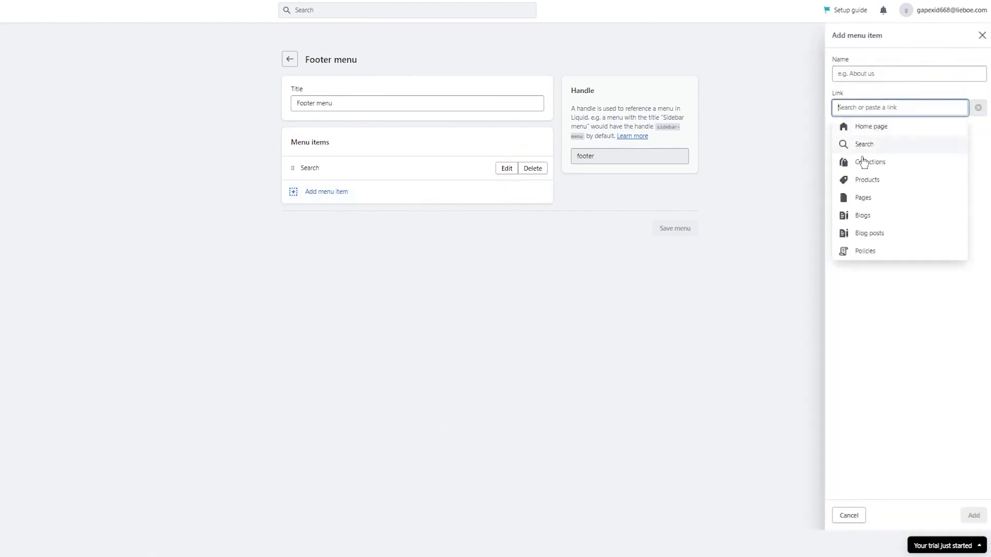
pyautogui.click(863, 202)
pyautogui.click(873, 197)
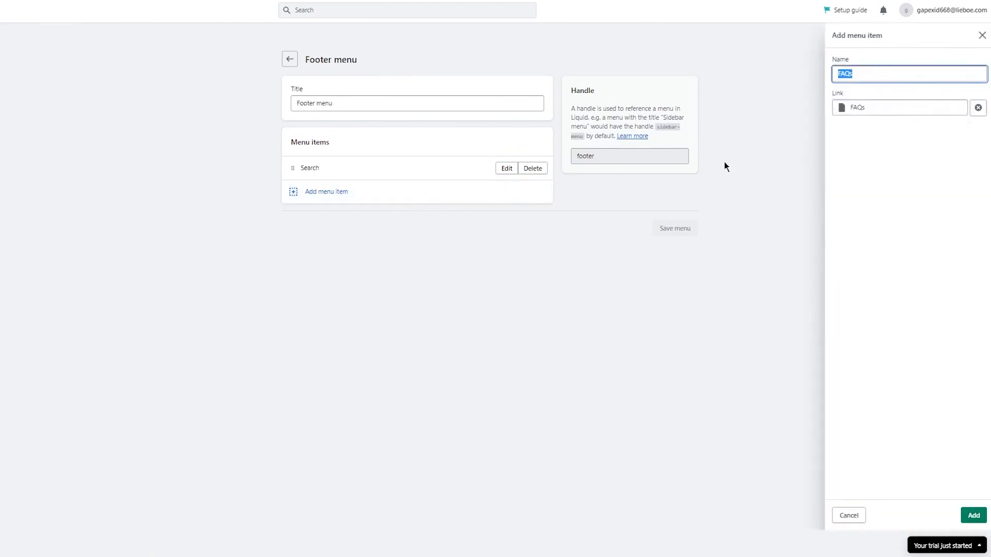
pyautogui.click(971, 514)
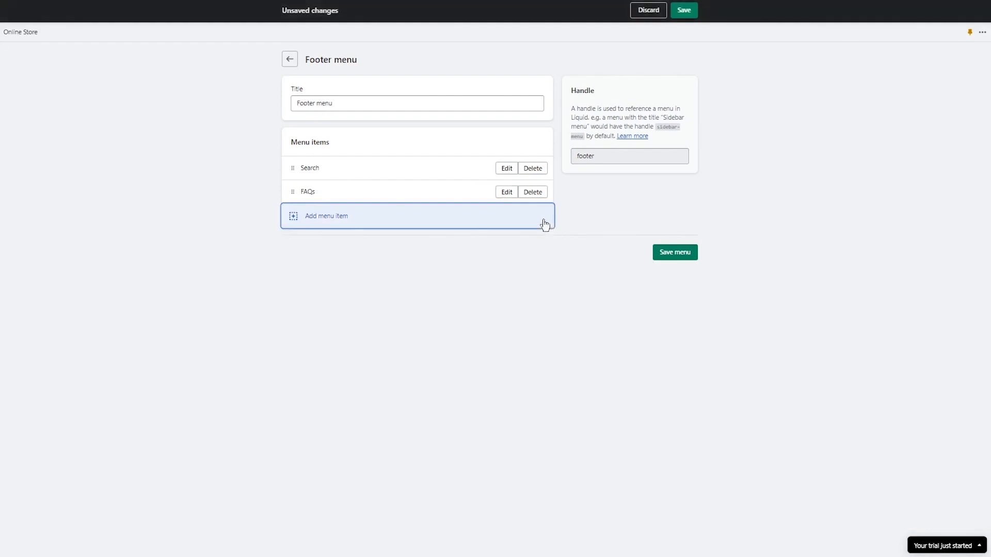
# Add an "About Us" item linked to the About Us page to the Footer menu
pyautogui.click(542, 221)
pyautogui.click(880, 107)
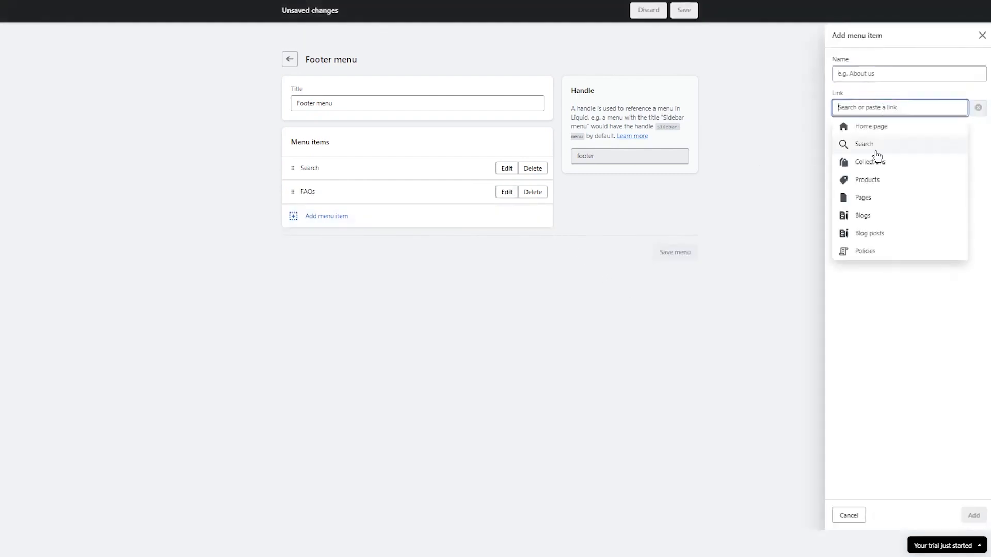
pyautogui.click(869, 201)
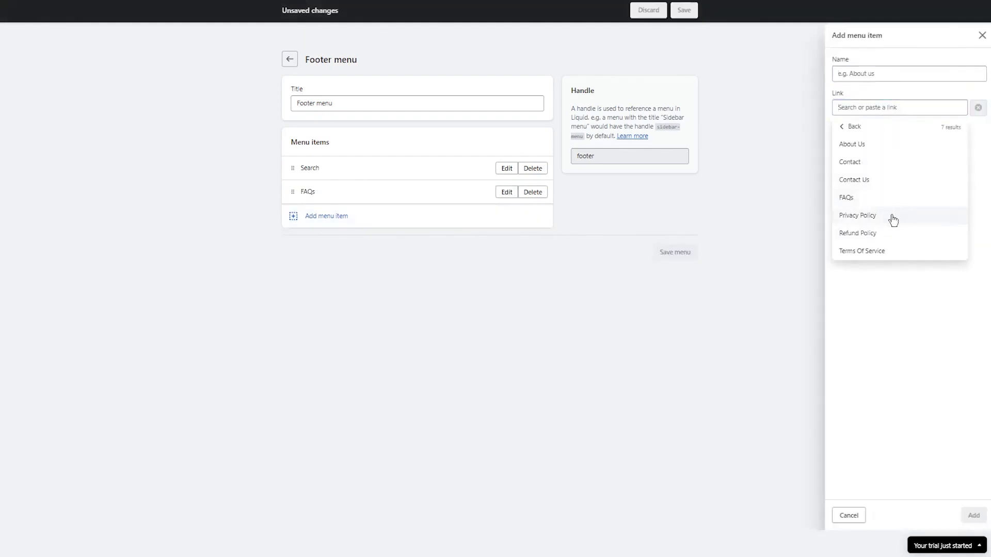
pyautogui.click(890, 149)
pyautogui.press('Return')
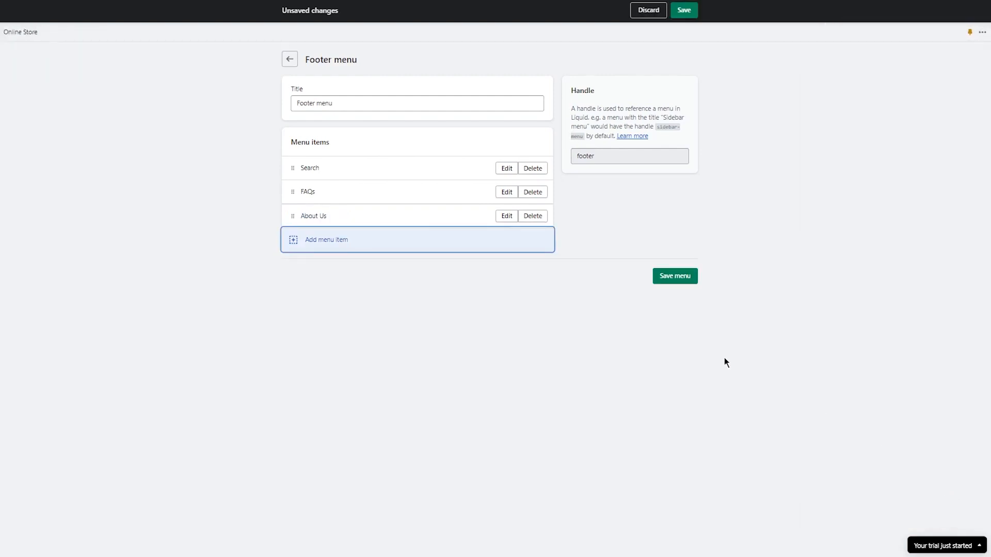
# Add a "Contact" item linked to the Contact page to the Footer menu and save the menu
pyautogui.click(473, 240)
pyautogui.click(874, 106)
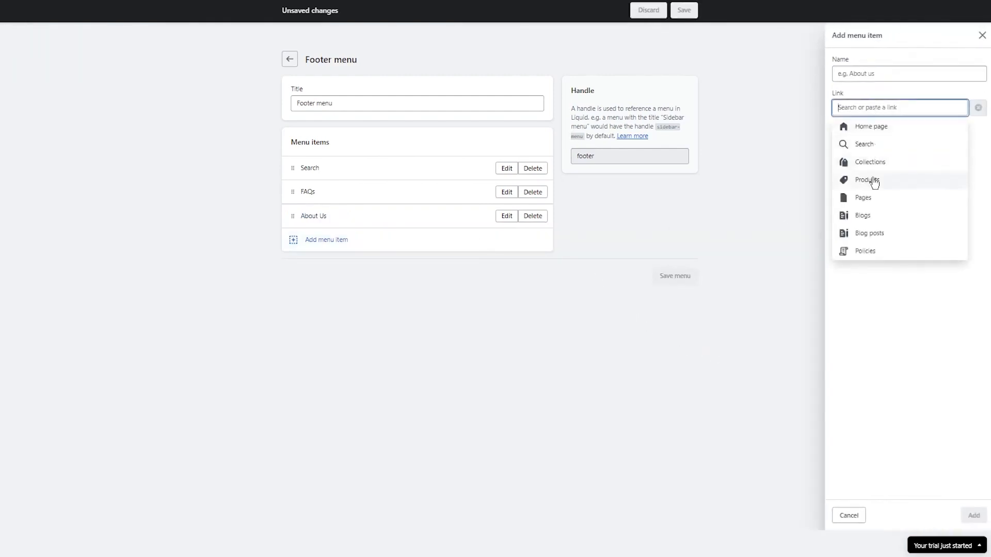
pyautogui.click(863, 199)
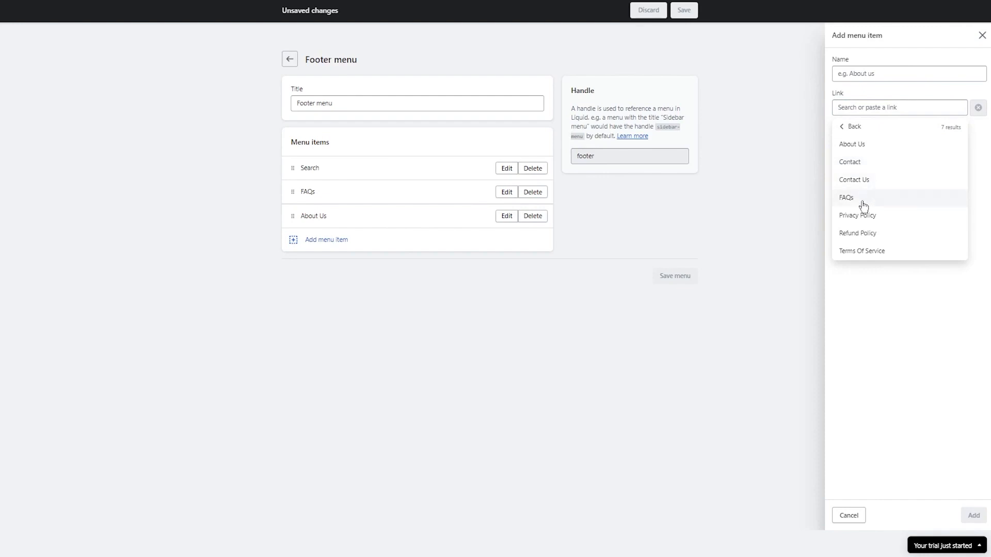
pyautogui.click(851, 162)
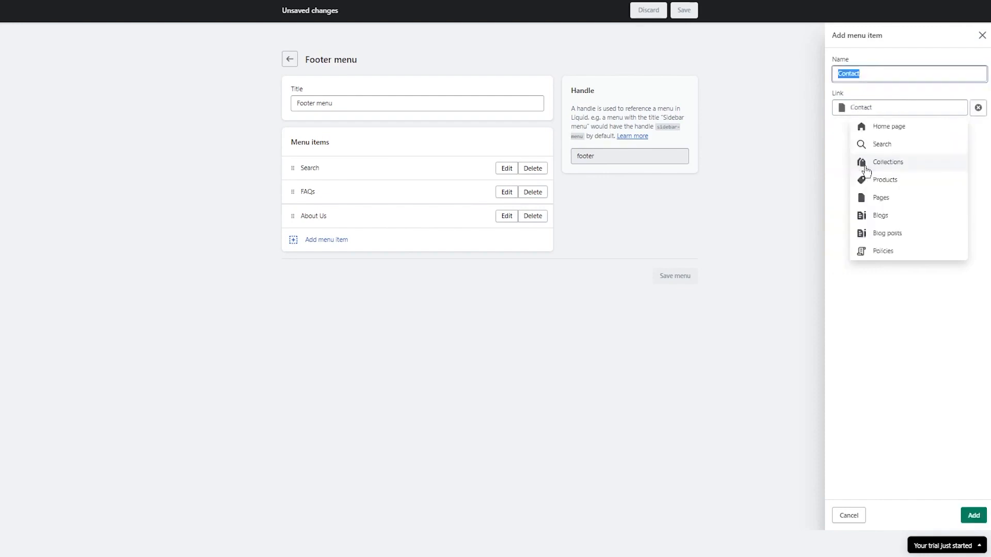
pyautogui.click(973, 515)
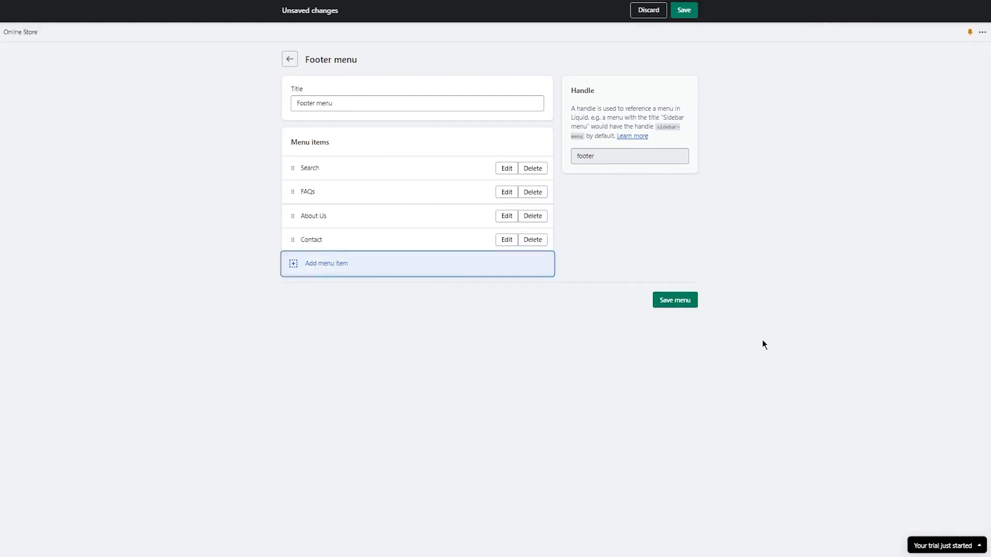
pyautogui.click(669, 300)
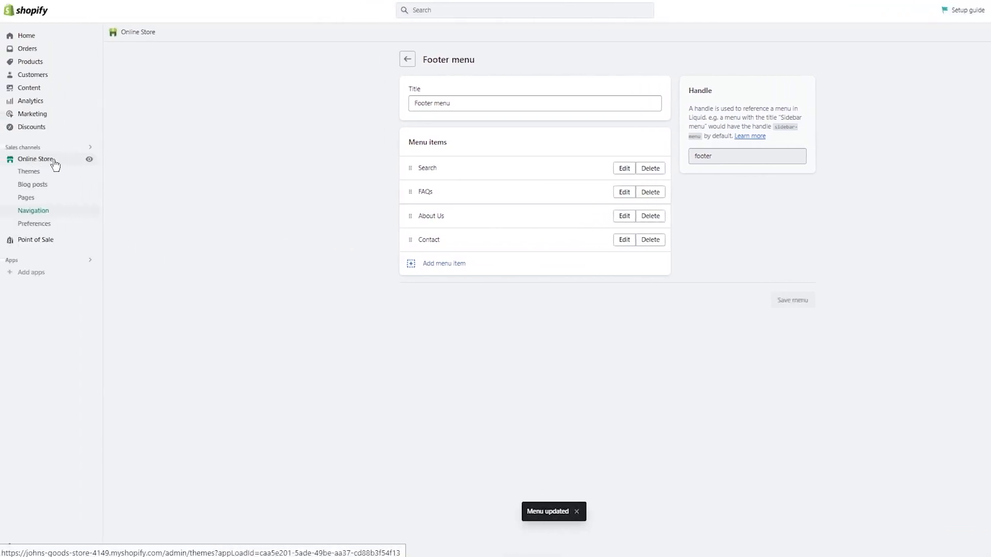
# View the live online store and check the Contact page through its header navigation
pyautogui.click(89, 160)
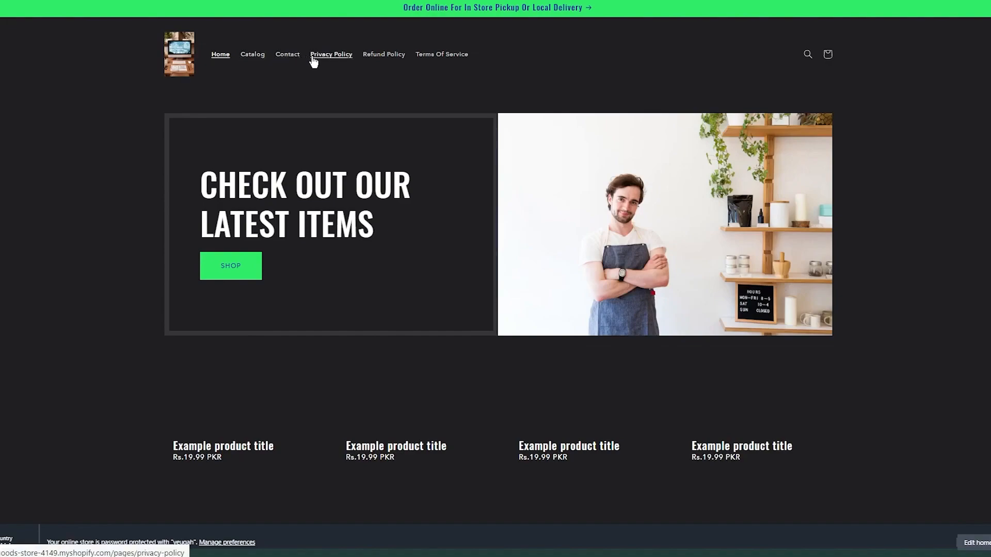
pyautogui.click(297, 60)
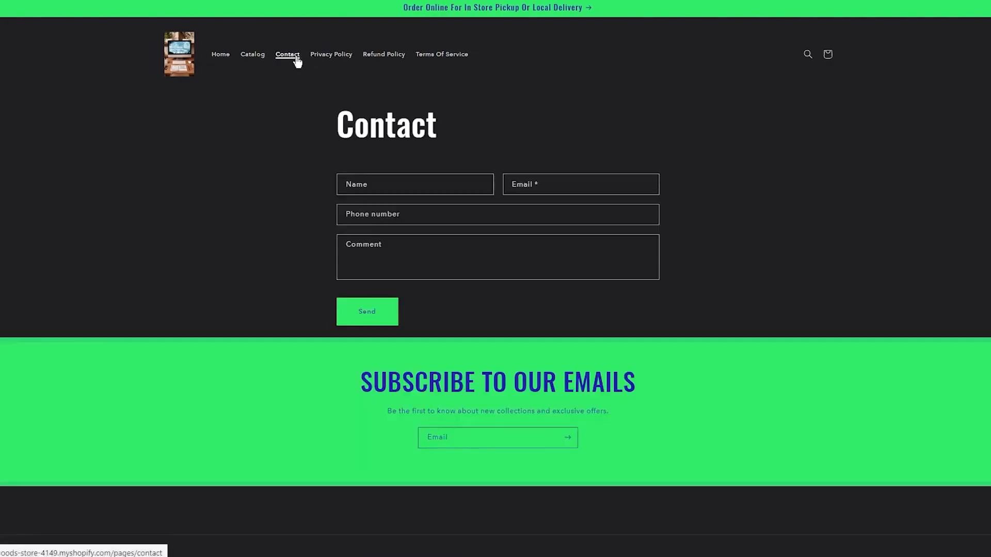
pyautogui.scroll(-1, 368, 207)
pyautogui.scroll(1, 367, 212)
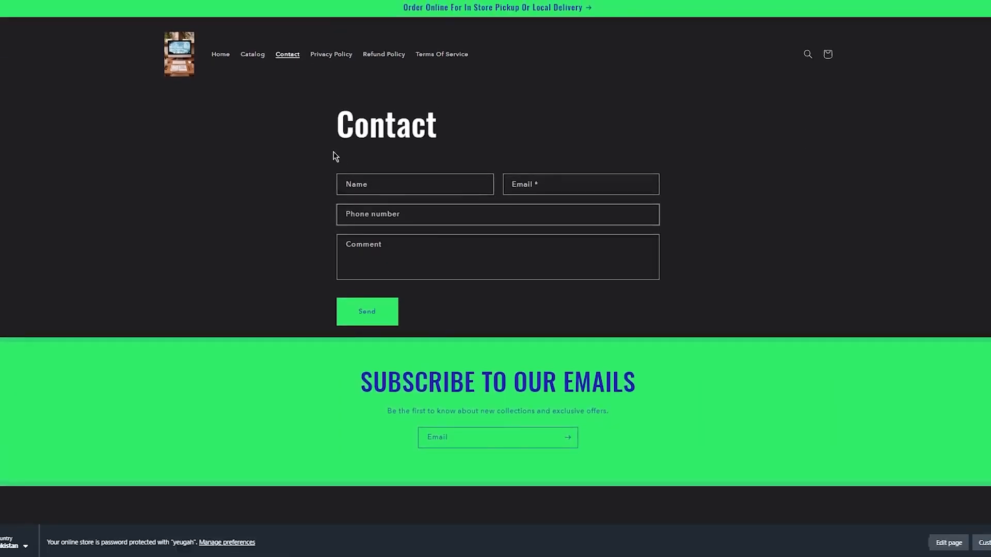
# Review the full Privacy Policy page on the storefront, from its introduction through the cookie tables
pyautogui.click(333, 61)
pyautogui.scroll(-1, 312, 186)
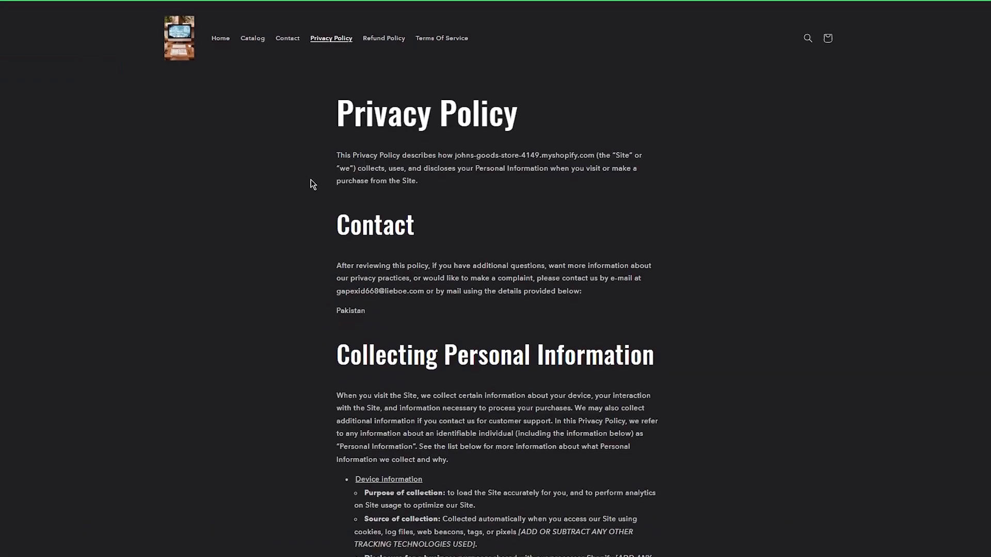
pyautogui.scroll(1, 312, 187)
pyautogui.scroll(-20, 312, 187)
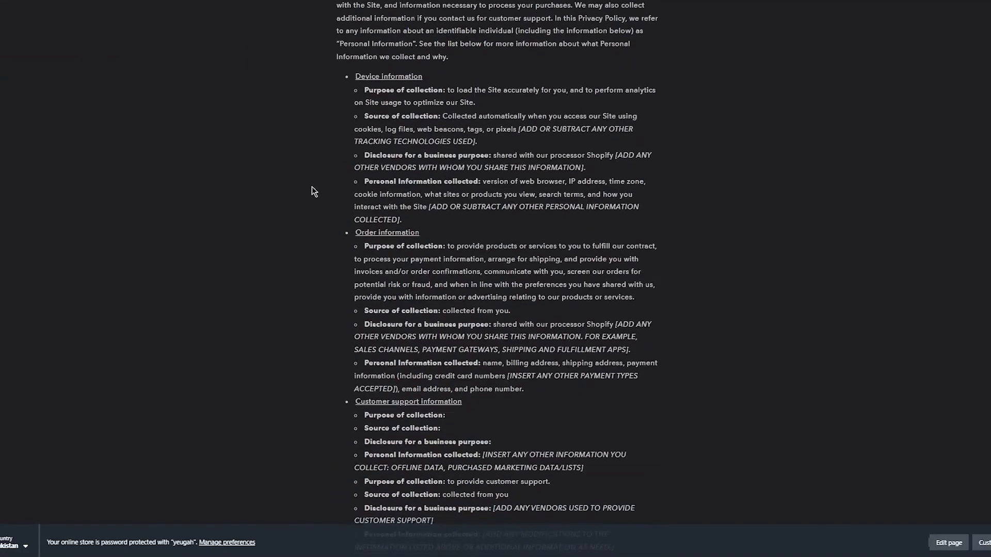
pyautogui.scroll(-20, 312, 189)
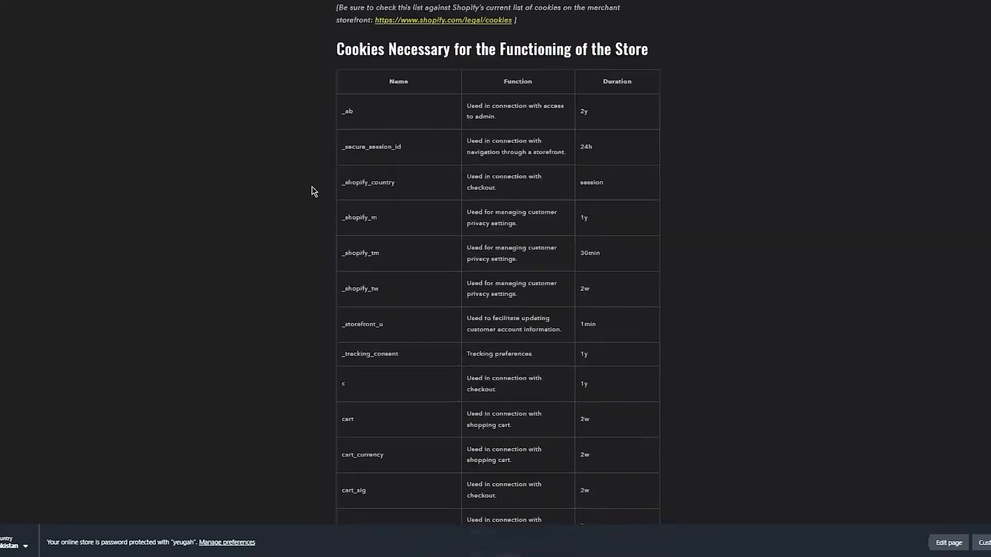
pyautogui.scroll(-6, 311, 190)
pyautogui.scroll(20, 311, 191)
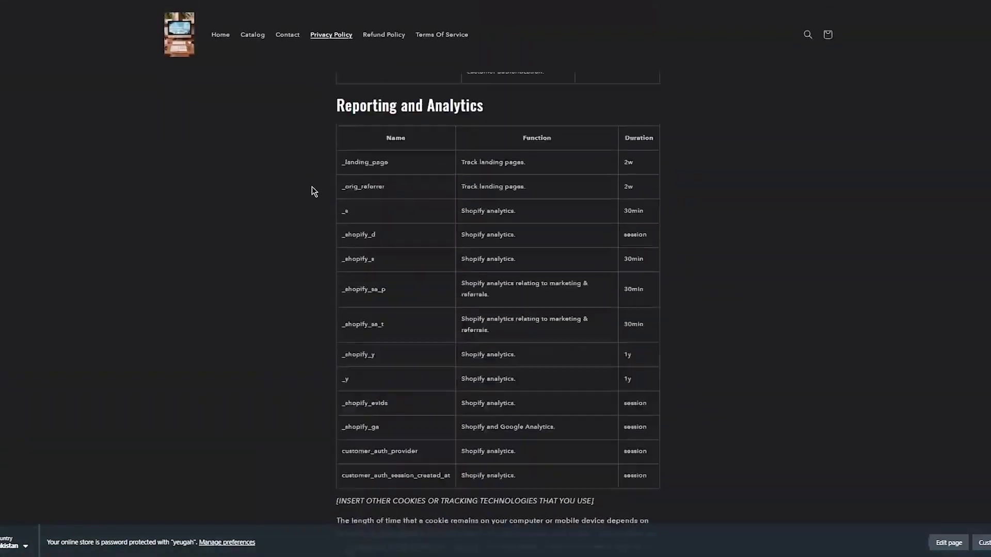
pyautogui.scroll(20, 312, 188)
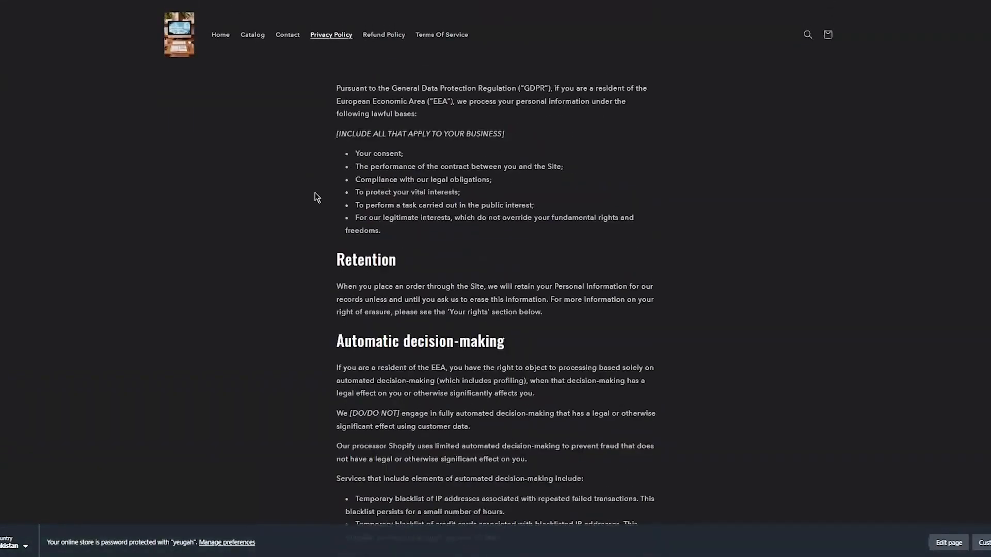
pyautogui.scroll(8, 314, 193)
# Review the Refund Policy and Terms Of Service pages on the storefront through the header navigation
pyautogui.click(383, 35)
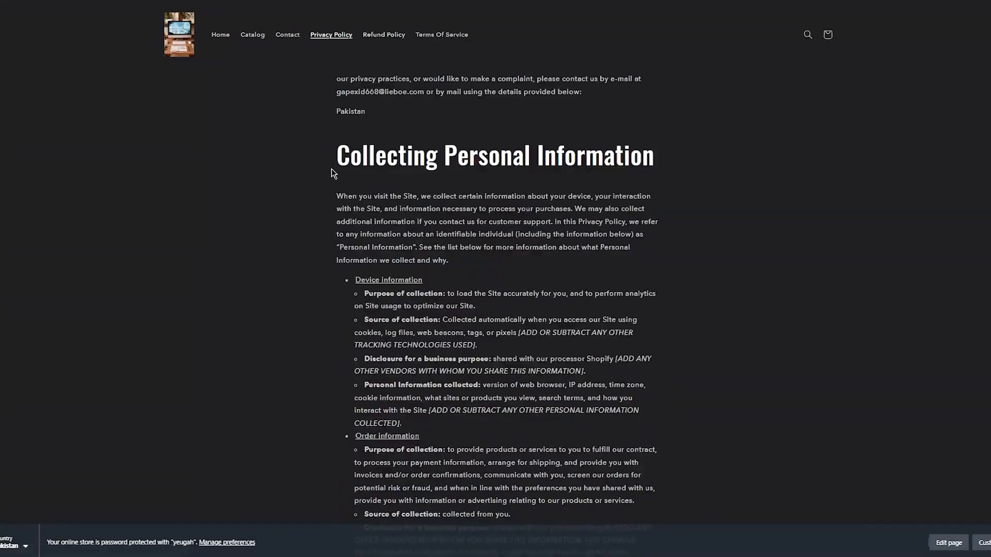
pyautogui.scroll(-6, 331, 169)
pyautogui.scroll(-3, 326, 181)
pyautogui.scroll(10, 325, 181)
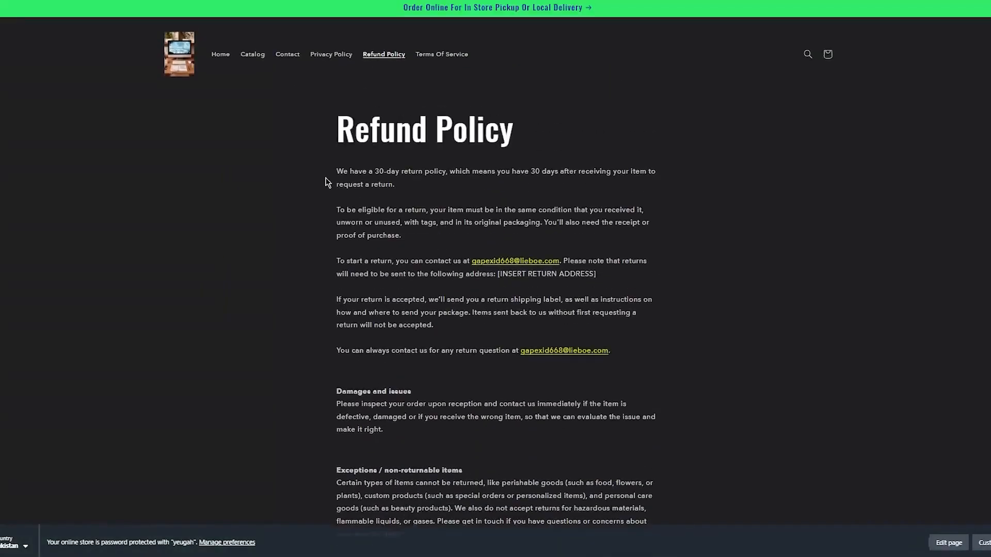
pyautogui.click(443, 61)
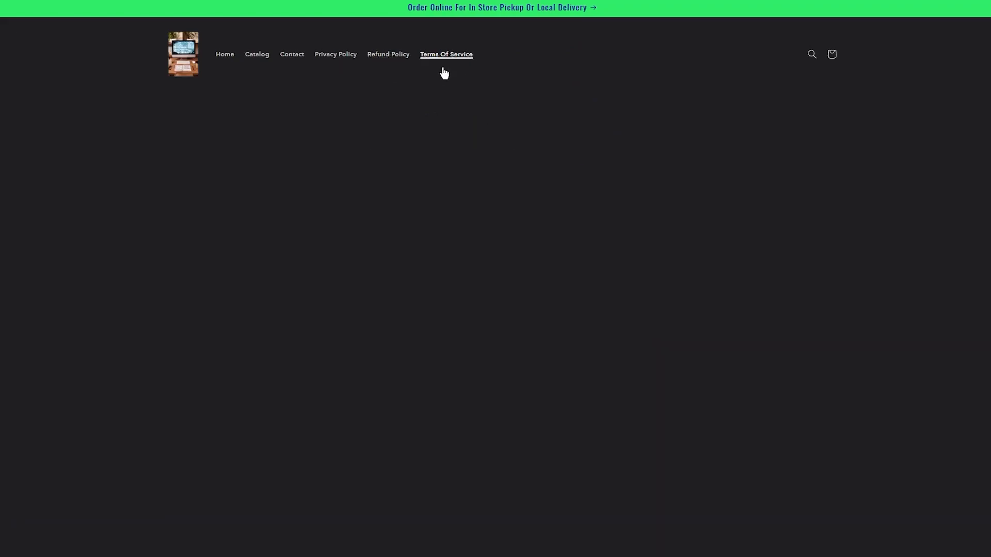
pyautogui.scroll(-15, 692, 248)
pyautogui.scroll(-20, 707, 256)
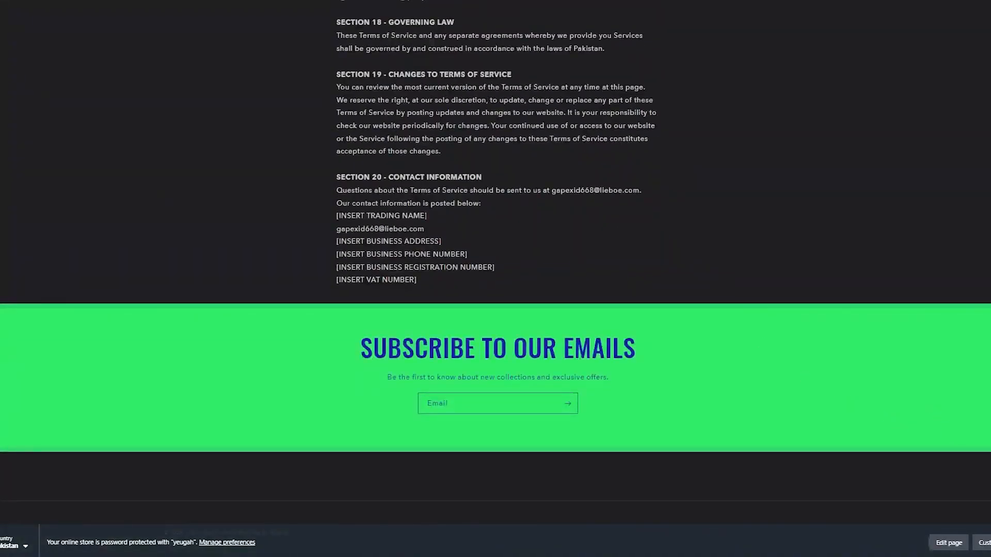
pyautogui.scroll(15, 317, 215)
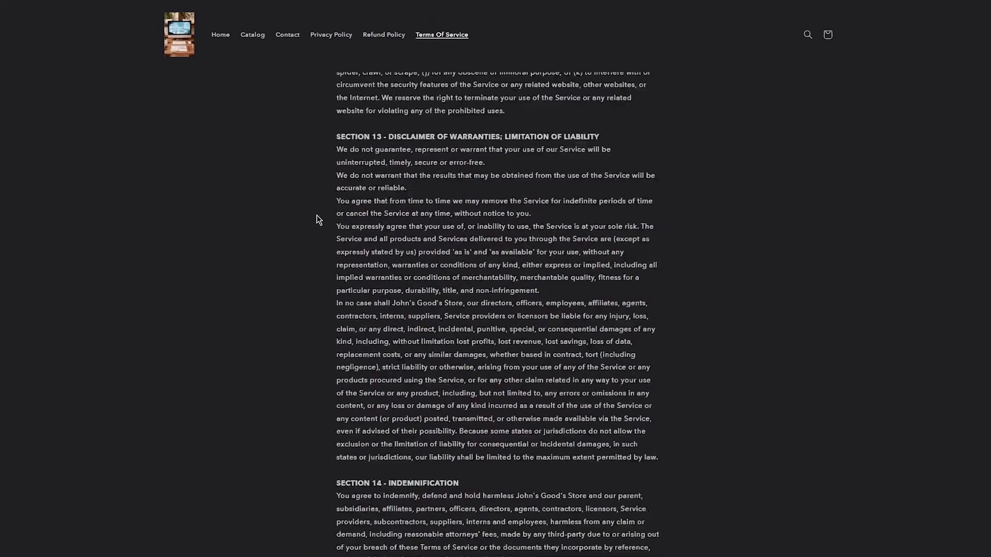
# Return to the storefront's home page and check its footer area for the menu links
pyautogui.click(175, 61)
pyautogui.scroll(-10, 288, 183)
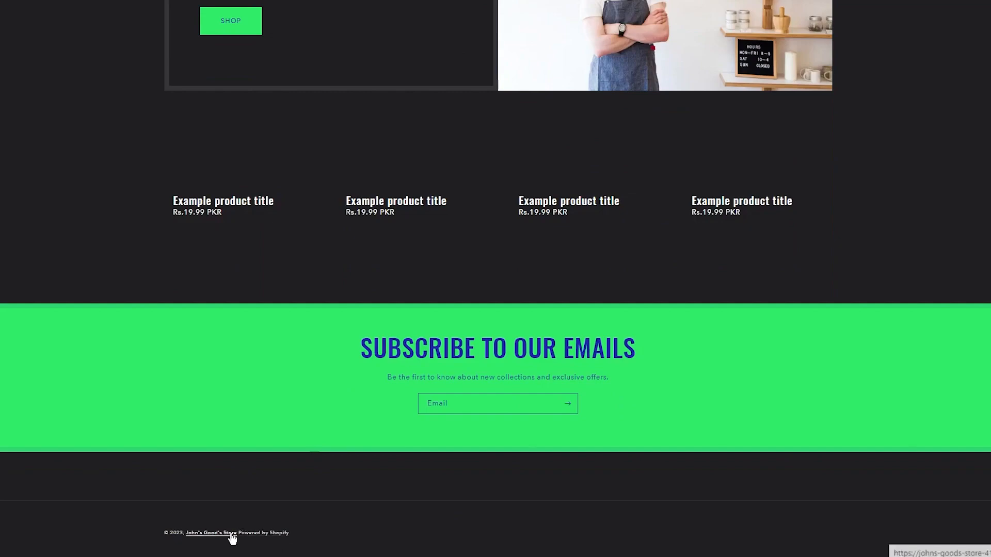
pyautogui.scroll(5, 408, 497)
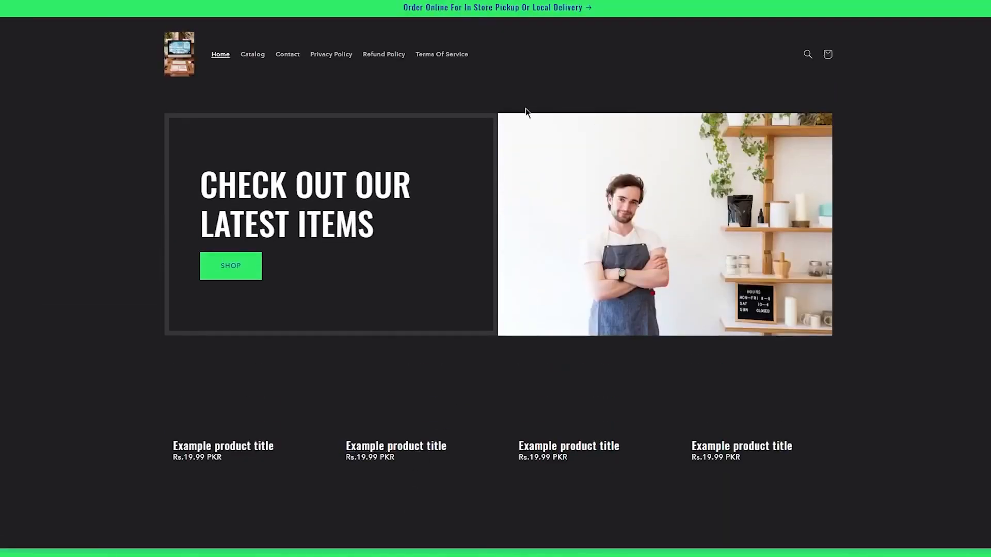
pyautogui.scroll(-5, 526, 108)
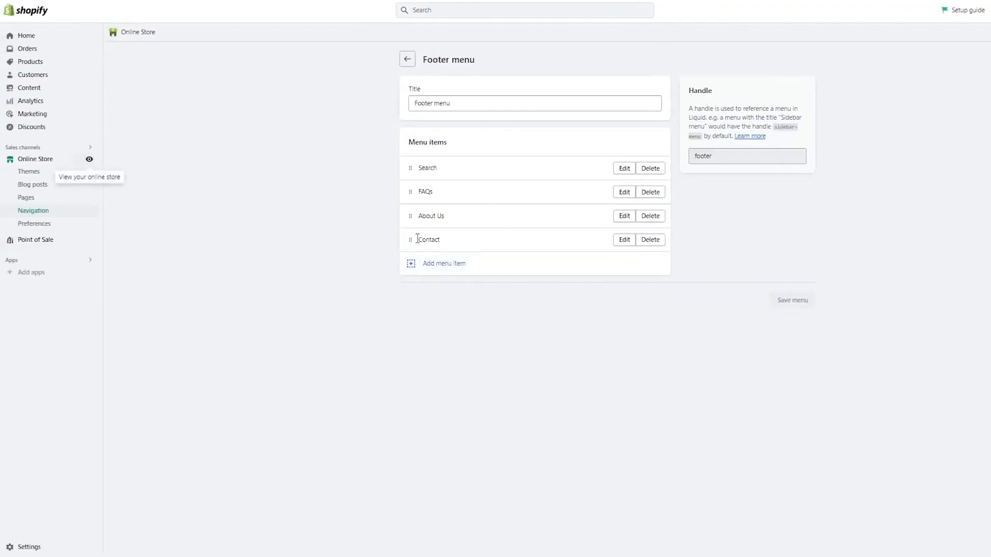
# Nest the "About Us" item under "Contact" in the Footer menu, save the menu, and collapse the Contact group
pyautogui.click(412, 240)
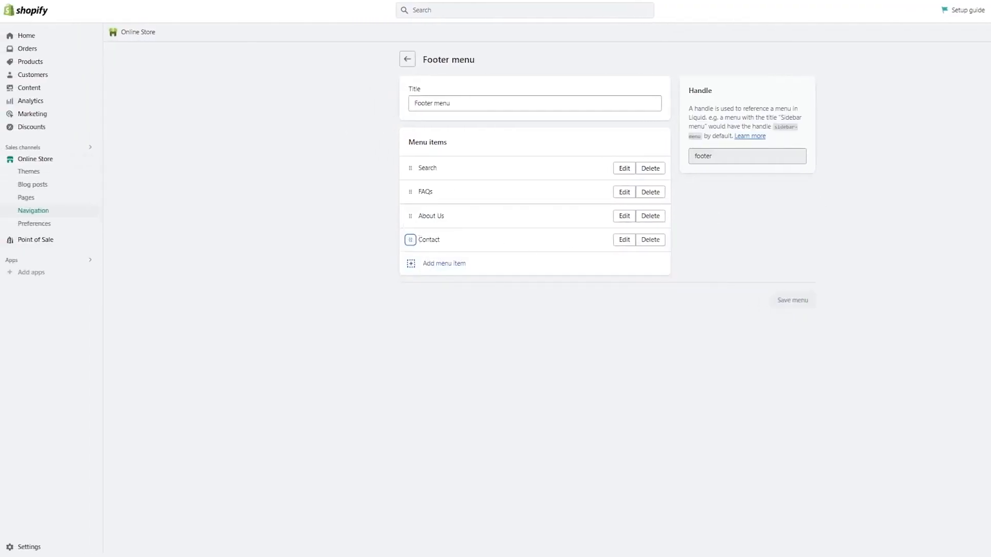
pyautogui.moveTo(407, 217); pyautogui.dragTo(430, 244)
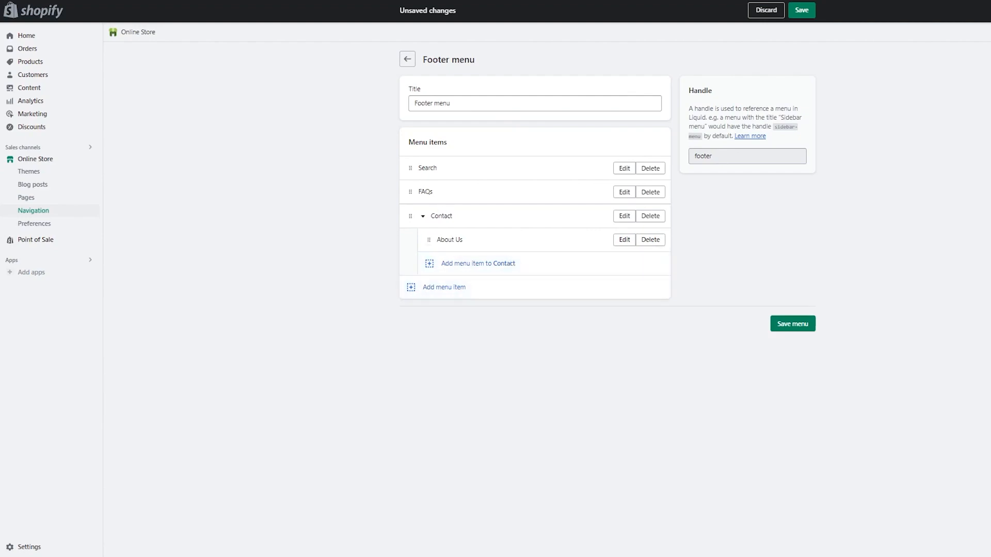
pyautogui.click(793, 323)
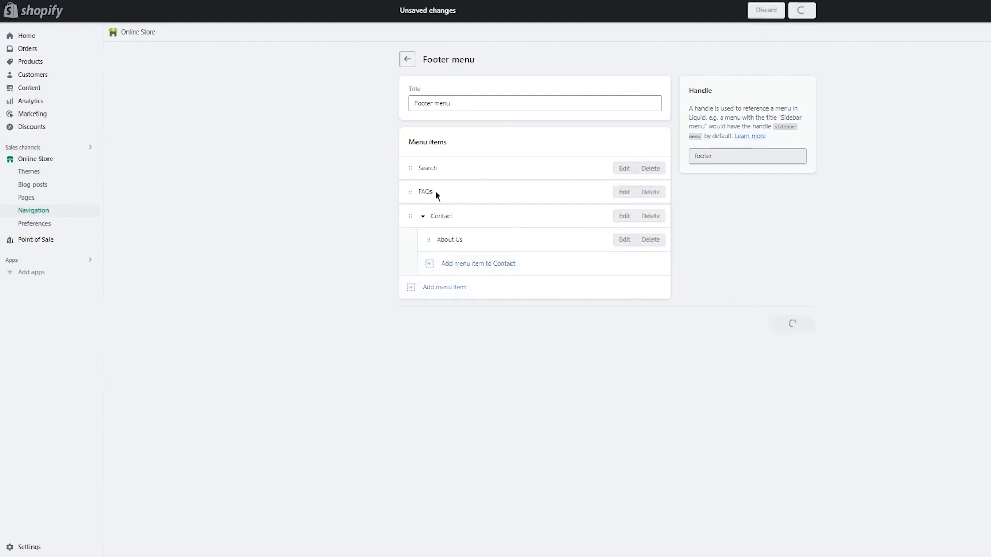
pyautogui.click(421, 221)
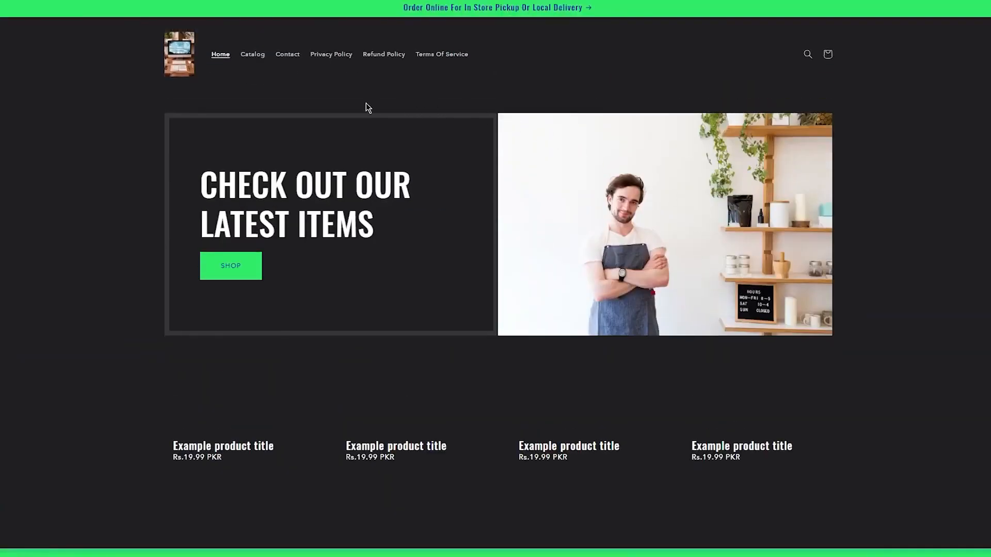
# Check the storefront's Contact page for the nested menu item and go back to the Footer menu in the admin
pyautogui.click(285, 56)
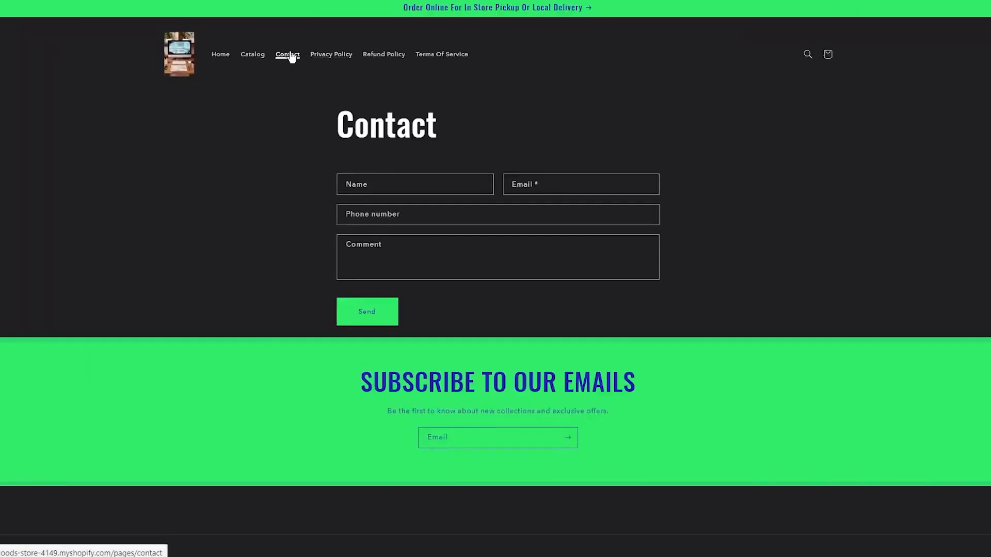
pyautogui.click(192, 60)
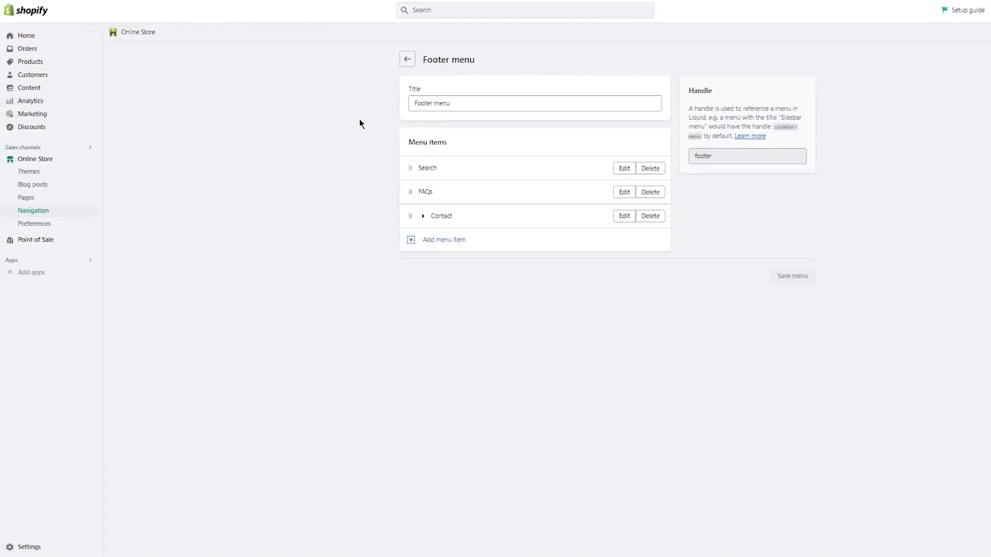
# Create a new blog post and enter "Sample Title" in its content
pyautogui.click(33, 184)
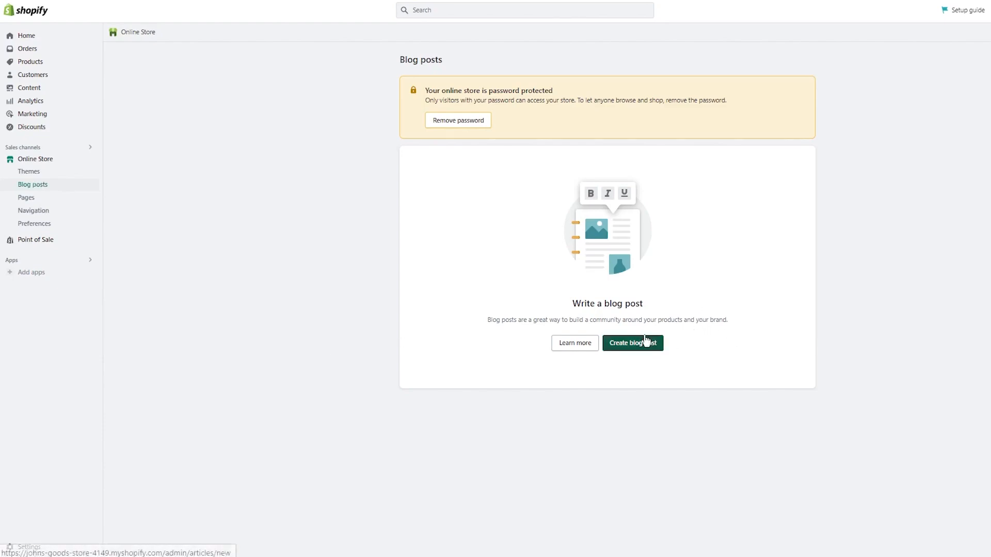
pyautogui.click(646, 343)
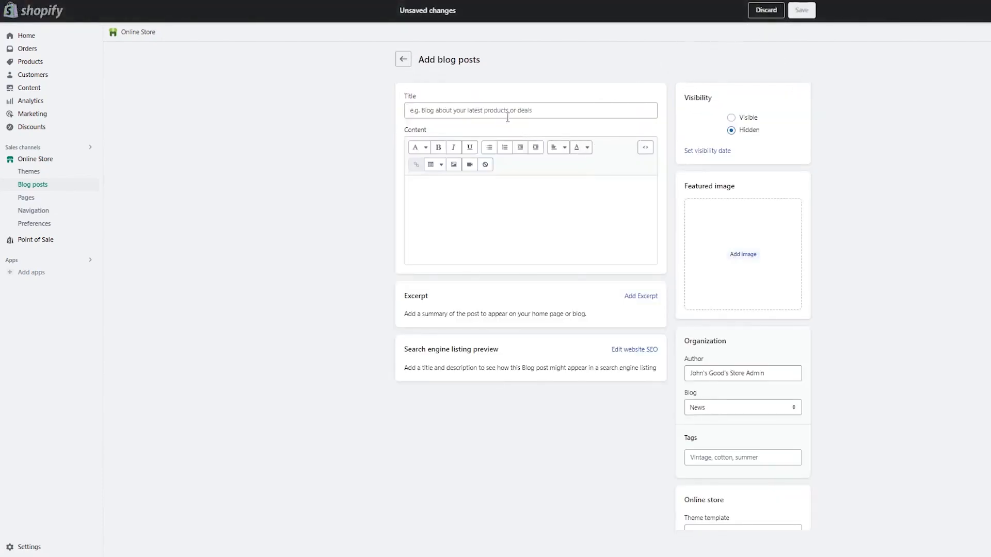
pyautogui.click(476, 216)
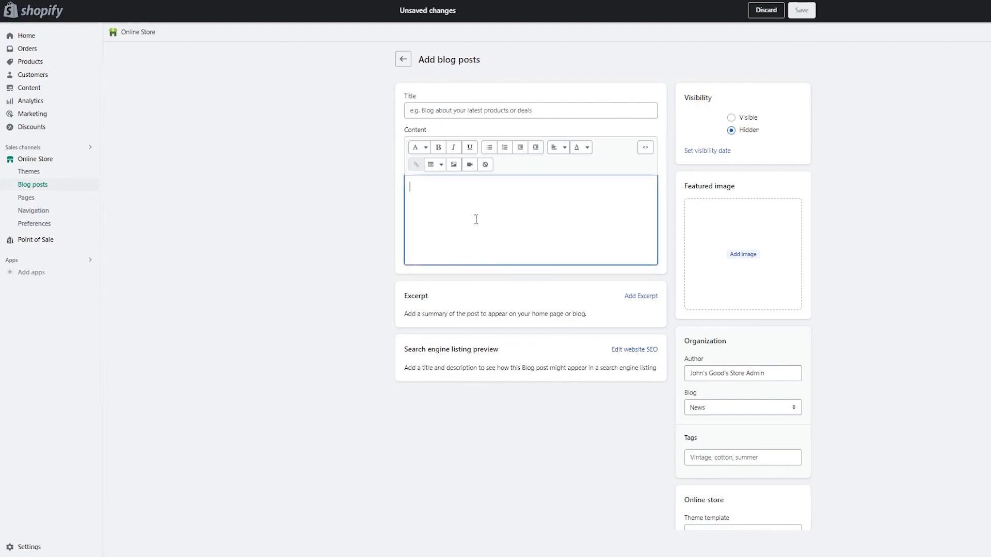
pyautogui.click(415, 154)
pyautogui.click(420, 239)
pyautogui.write('sadas')
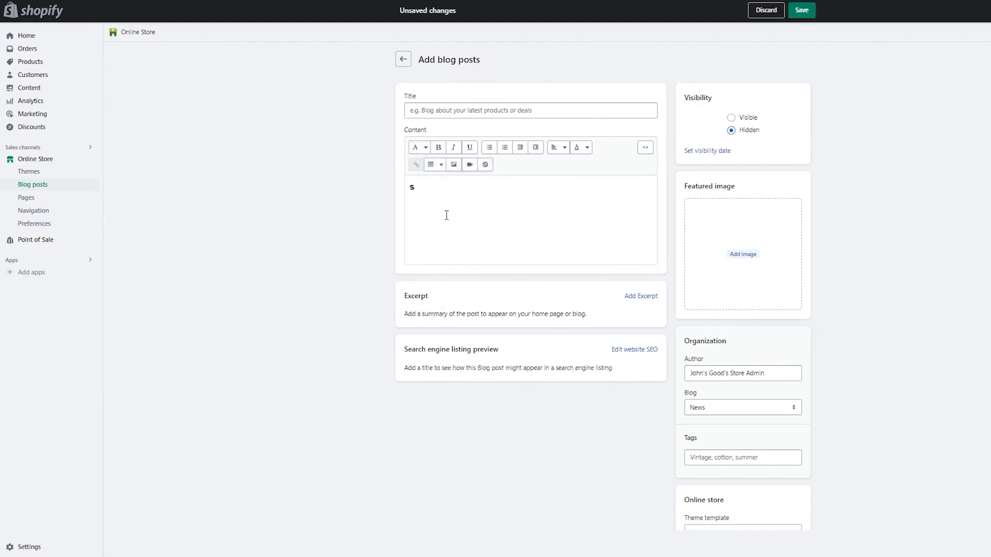
pyautogui.press('BackSpace')
pyautogui.write('SAample Titl')
pyautogui.press('BackSpace')
pyautogui.press('BackSpace')
pyautogui.press('BackSpace')
pyautogui.press('BackSpace')
pyautogui.press('BackSpace')
pyautogui.press('BackSpace')
pyautogui.press('BackSpace')
pyautogui.press('BackSpace')
pyautogui.press('BackSpace')
pyautogui.press('BackSpace')
pyautogui.press('BackSpace')
pyautogui.press('BackSpace')
pyautogui.write('Sample Title')
# Format the "Sample Title" text in the blog post's content as a large heading
pyautogui.moveTo(461, 187); pyautogui.dragTo(409, 187)
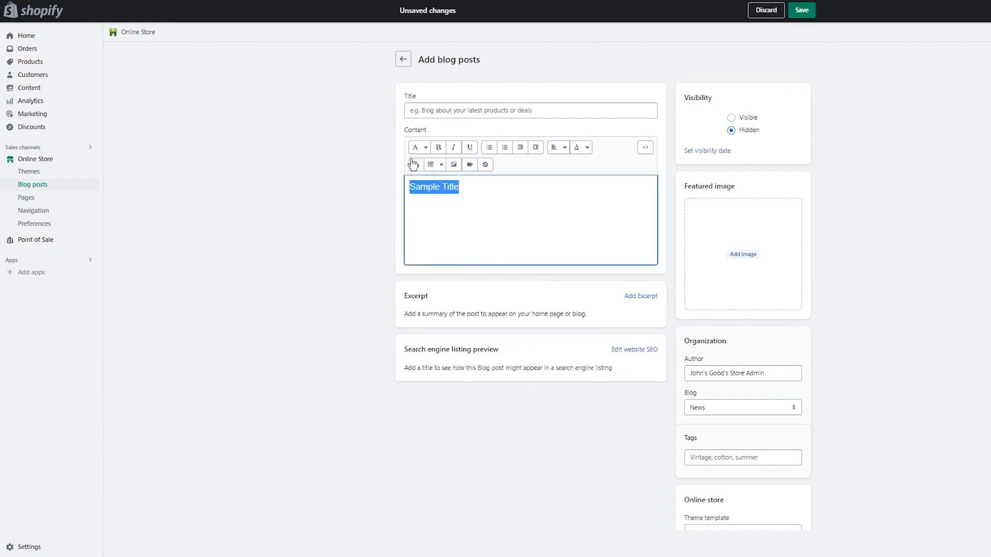
pyautogui.click(419, 147)
pyautogui.click(419, 189)
pyautogui.click(533, 193)
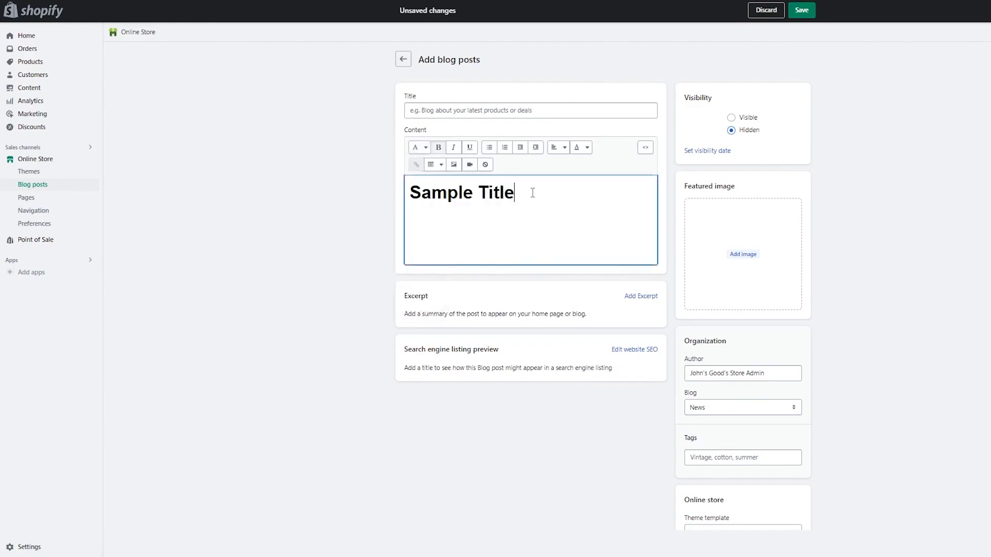
# Add the line "sample para text" below the heading in the blog post's content
pyautogui.press('Return')
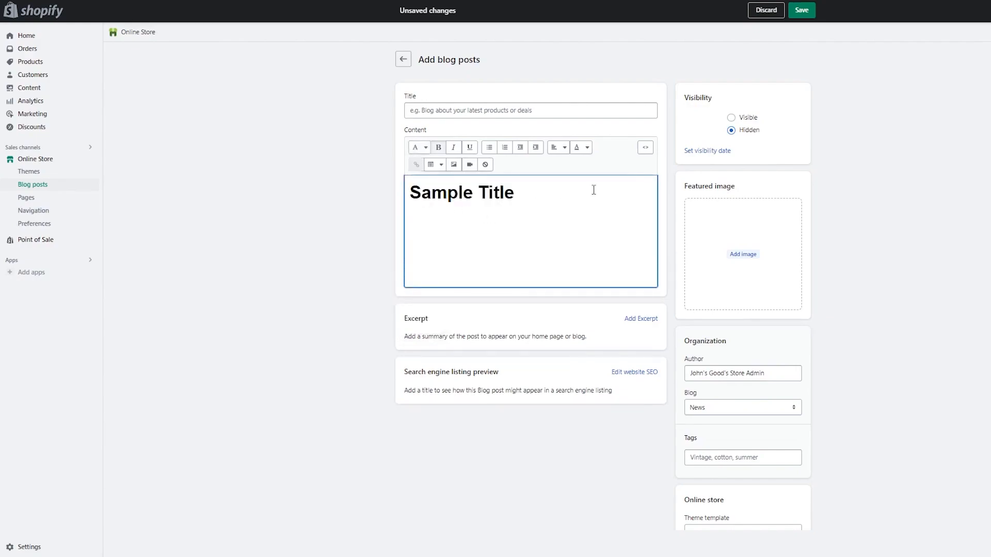
pyautogui.write('sample par')
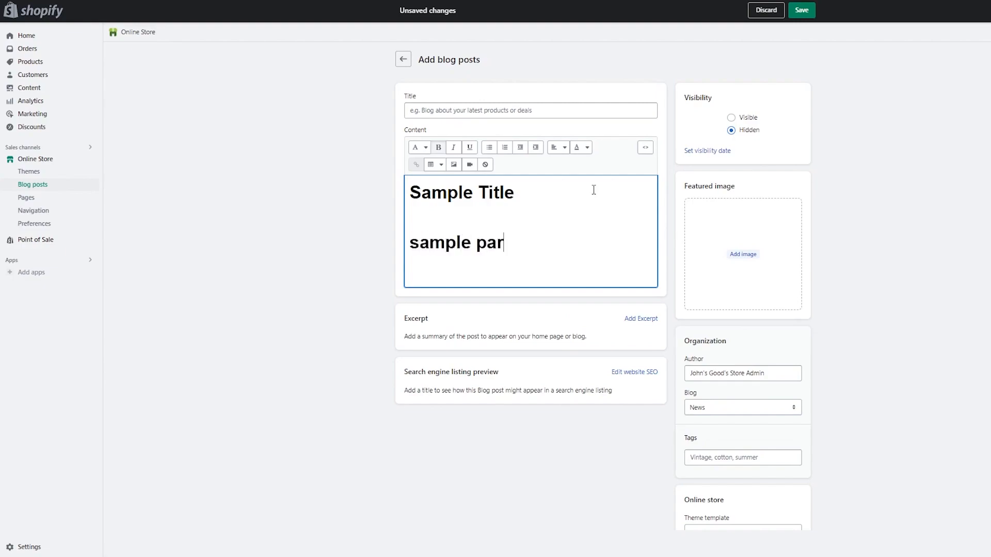
pyautogui.write('a text')
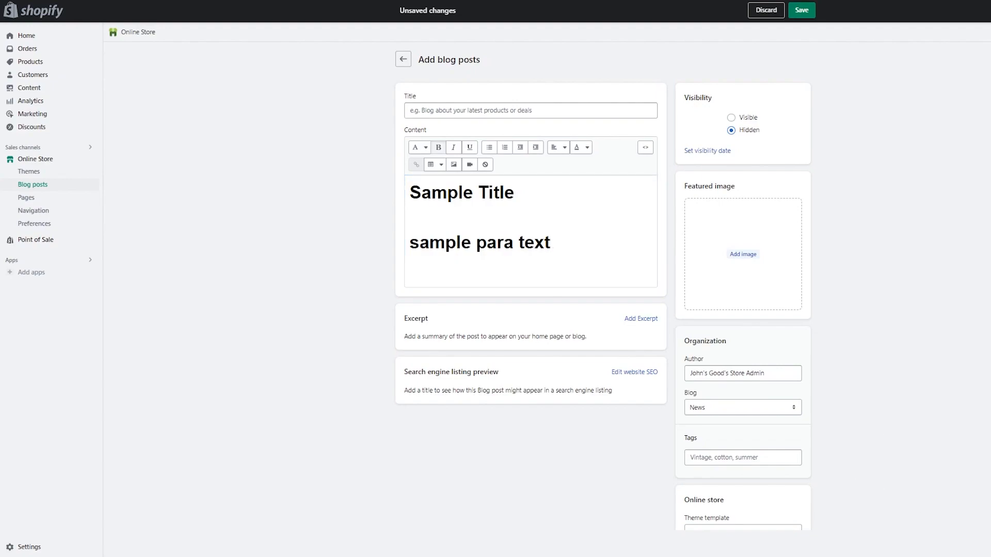
pyautogui.click(561, 234)
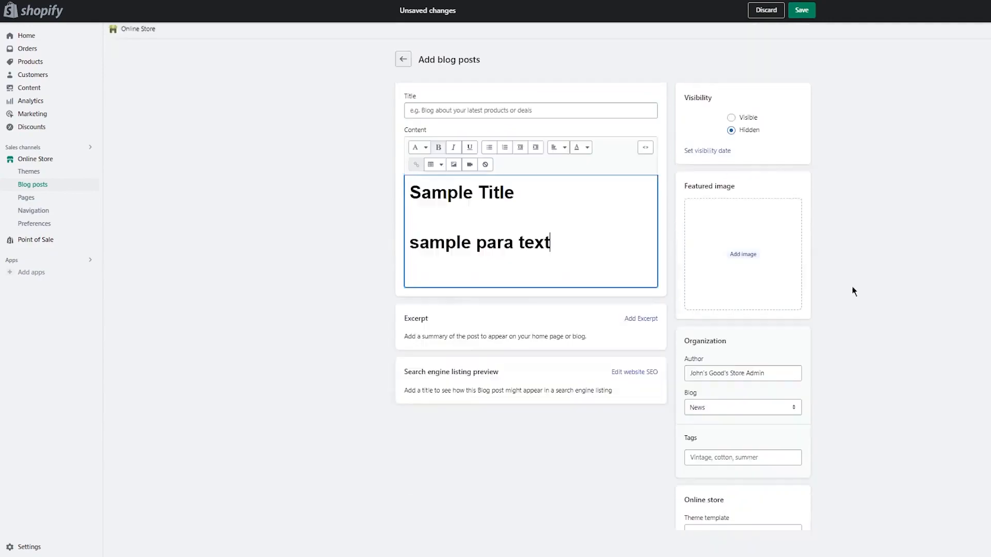
# Title the blog post "a" and save it
pyautogui.click(801, 10)
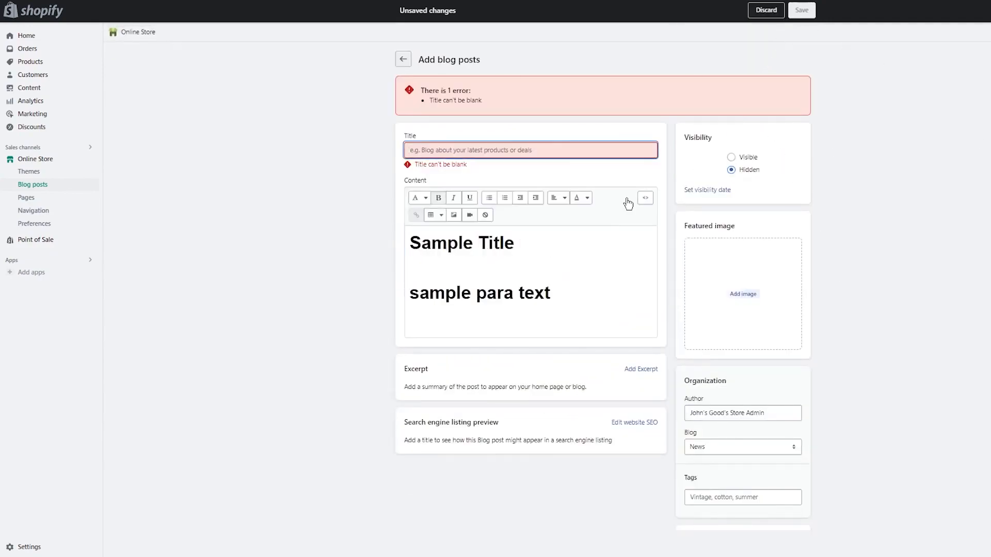
pyautogui.write('a')
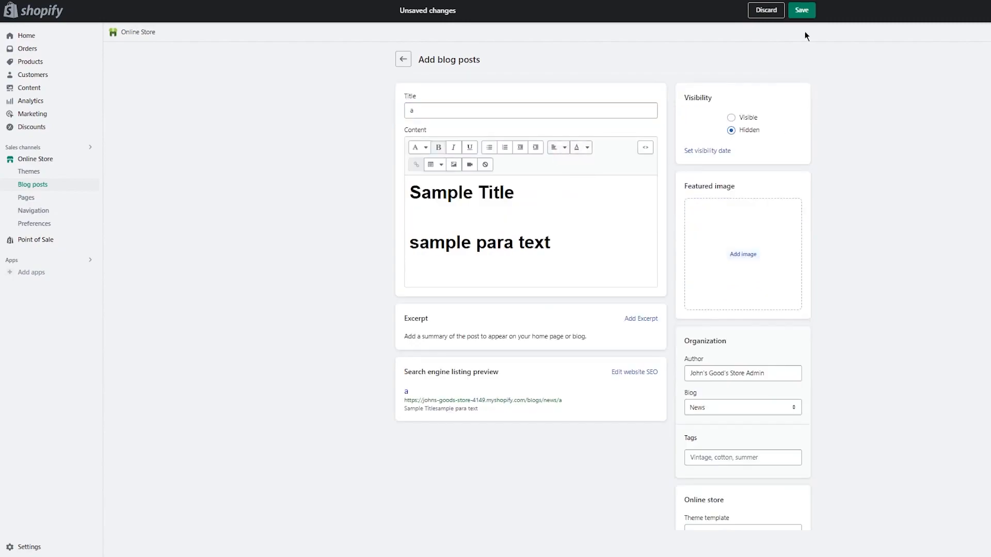
pyautogui.click(802, 10)
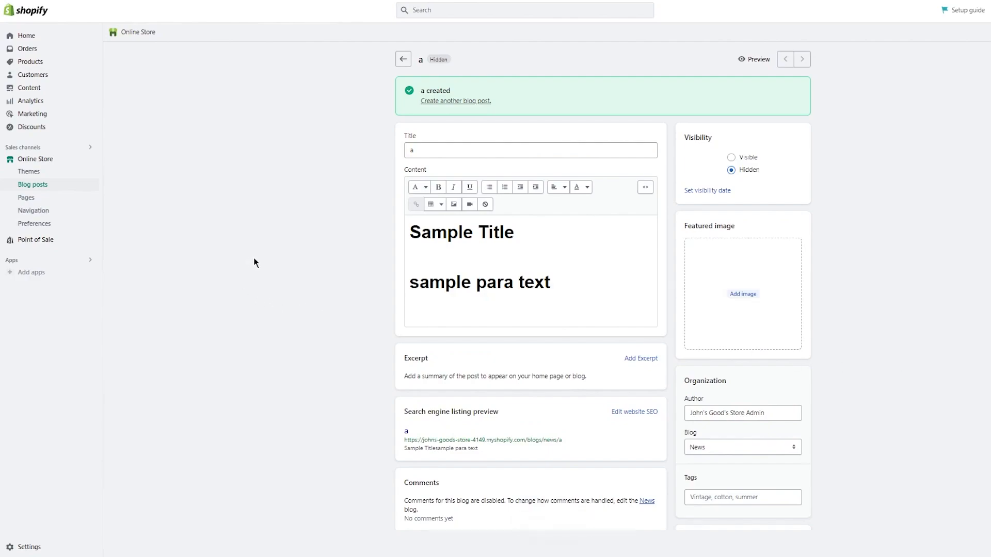
# Open the store's domain settings and search the web for "hostinger" in a new browser tab
pyautogui.click(69, 550)
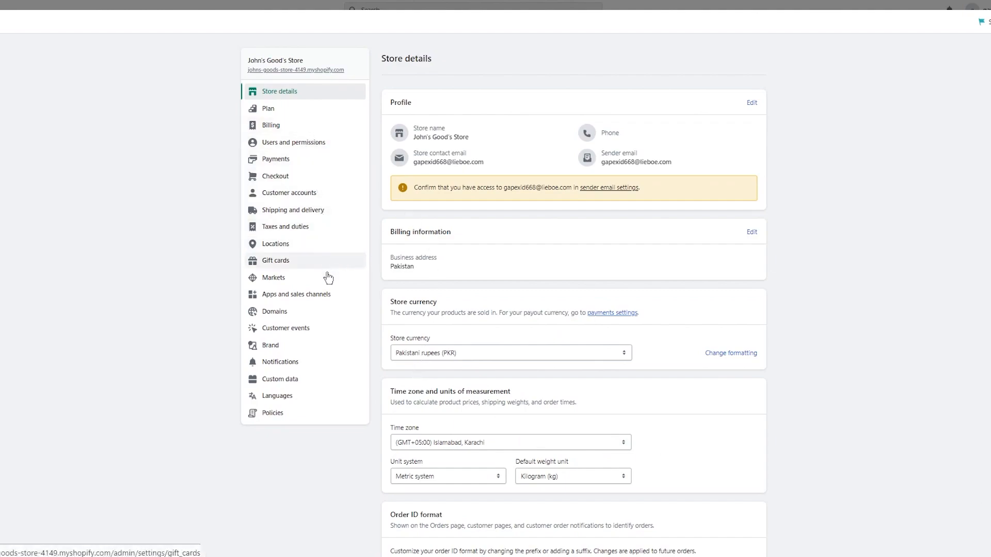
pyautogui.click(309, 320)
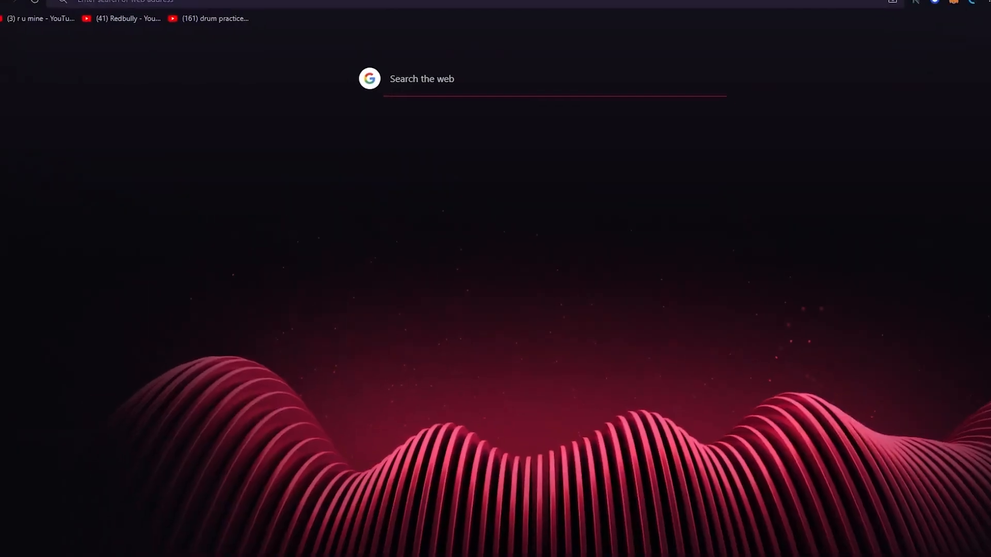
pyautogui.write('hostinger')
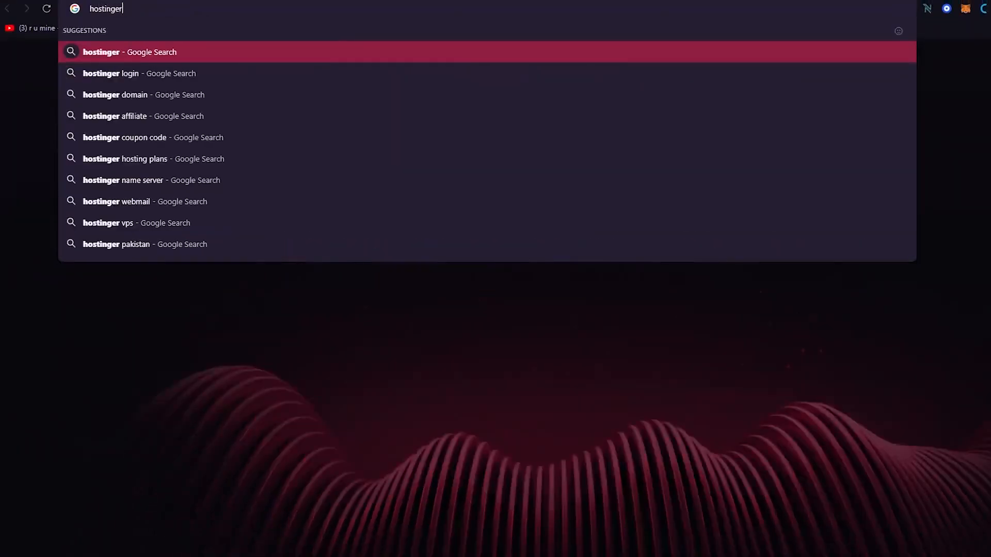
pyautogui.press('Return')
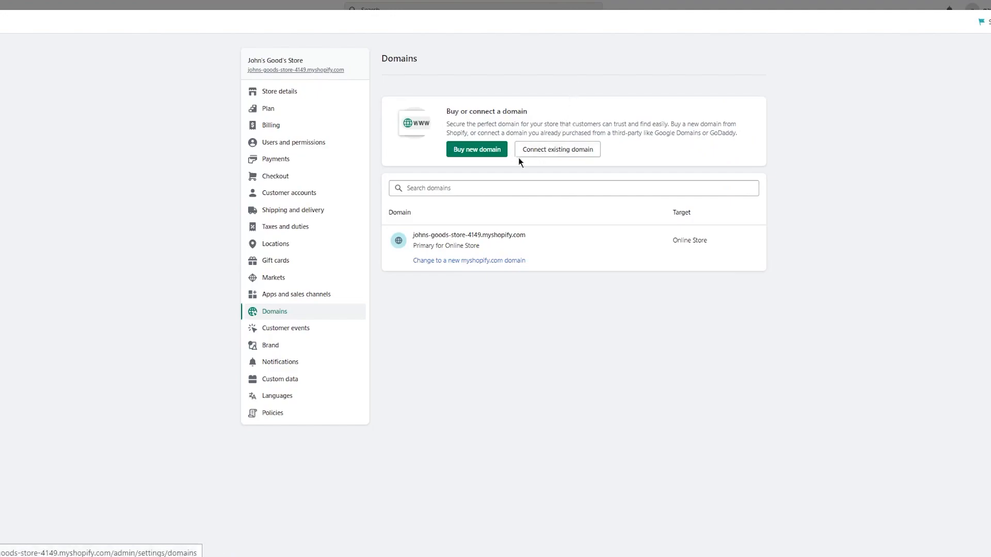
# View the form for connecting an existing domain, and check whether adkasdoiasiodka.com can be bought before closing the settings
pyautogui.click(532, 153)
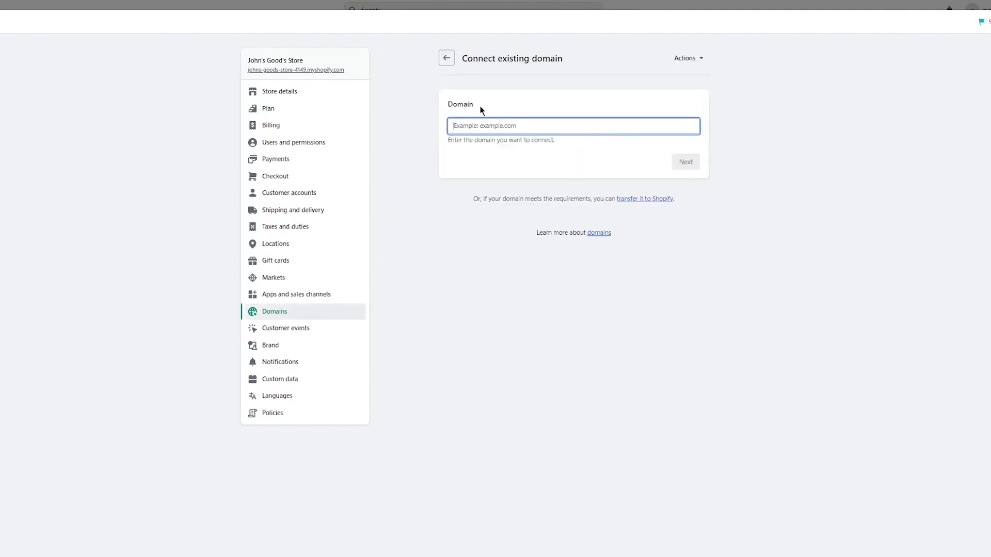
pyautogui.click(442, 59)
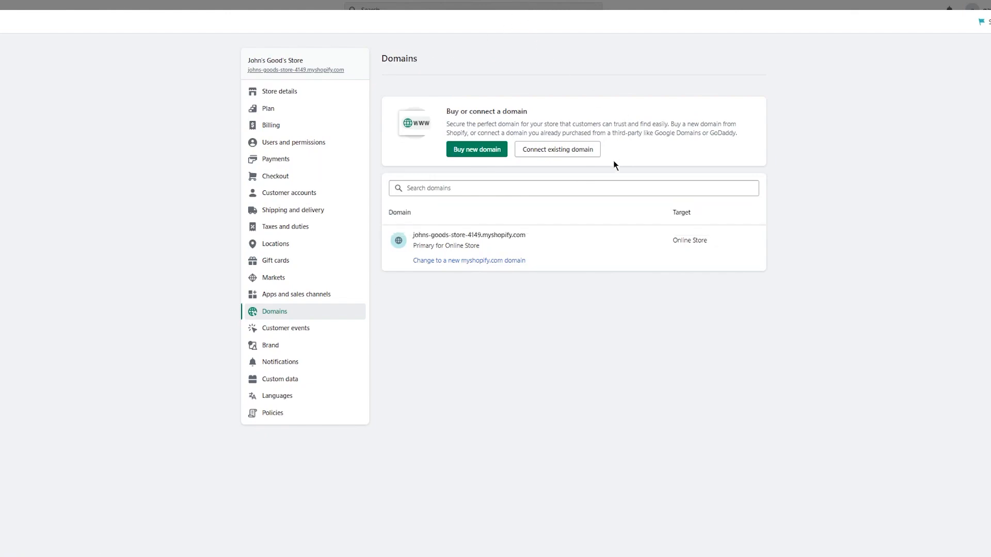
pyautogui.click(491, 151)
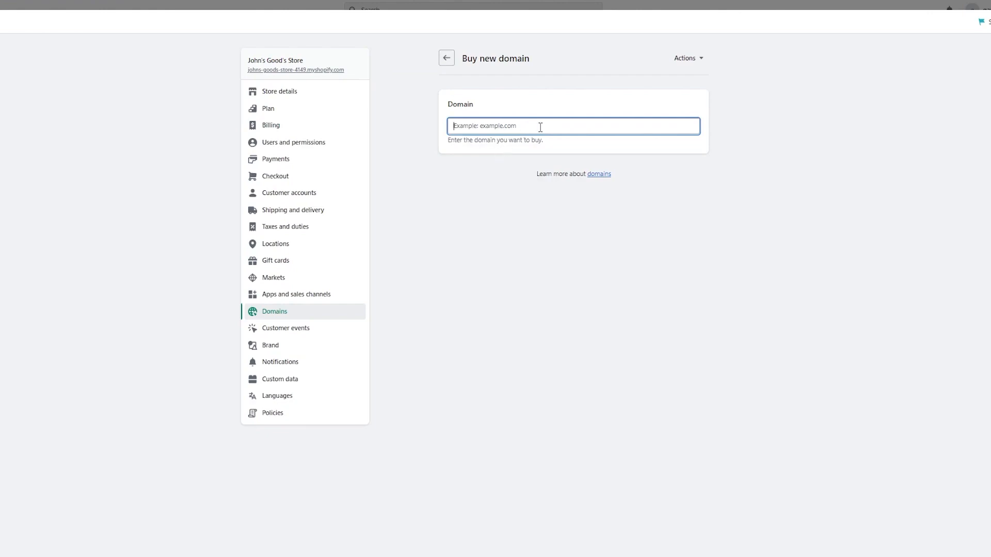
pyautogui.write('adkasdoiasiodka.com')
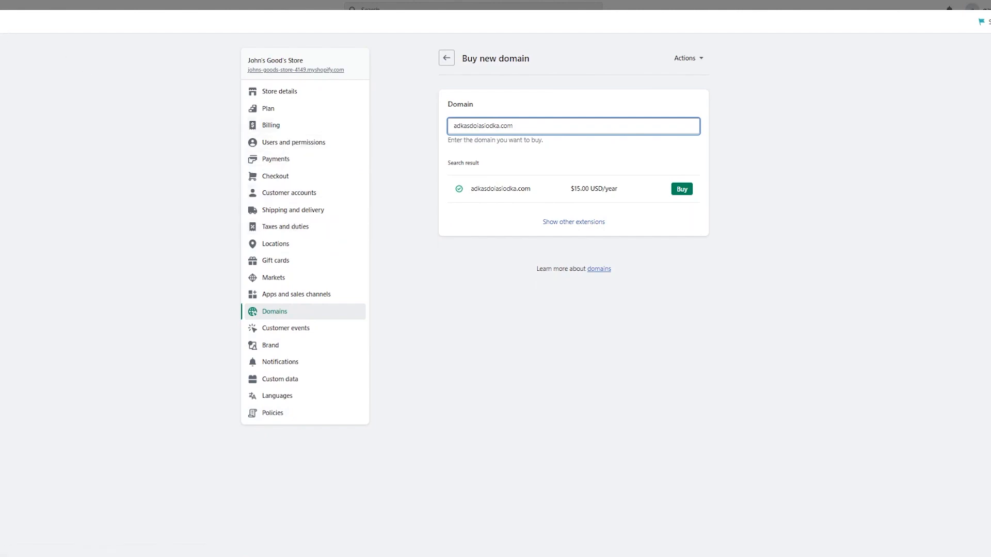
pyautogui.click(990, 22)
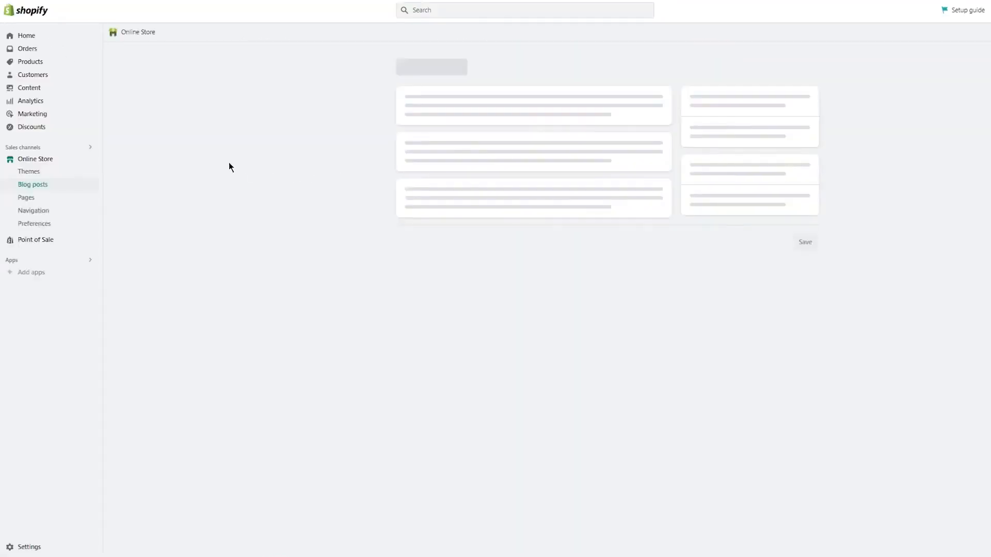
# Open the online store preferences and examine the title and meta description section and the settings further down the page
pyautogui.click(45, 223)
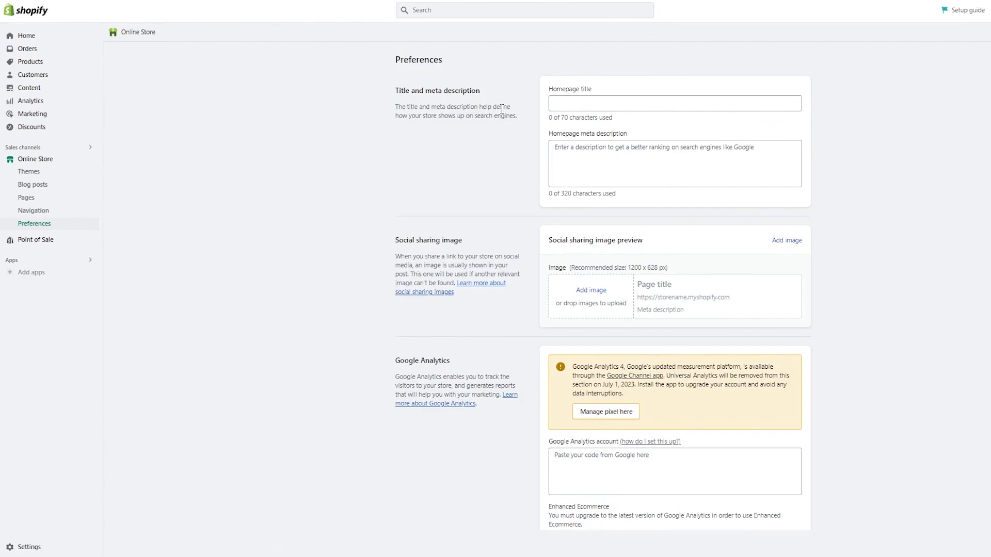
pyautogui.moveTo(388, 100); pyautogui.dragTo(479, 134)
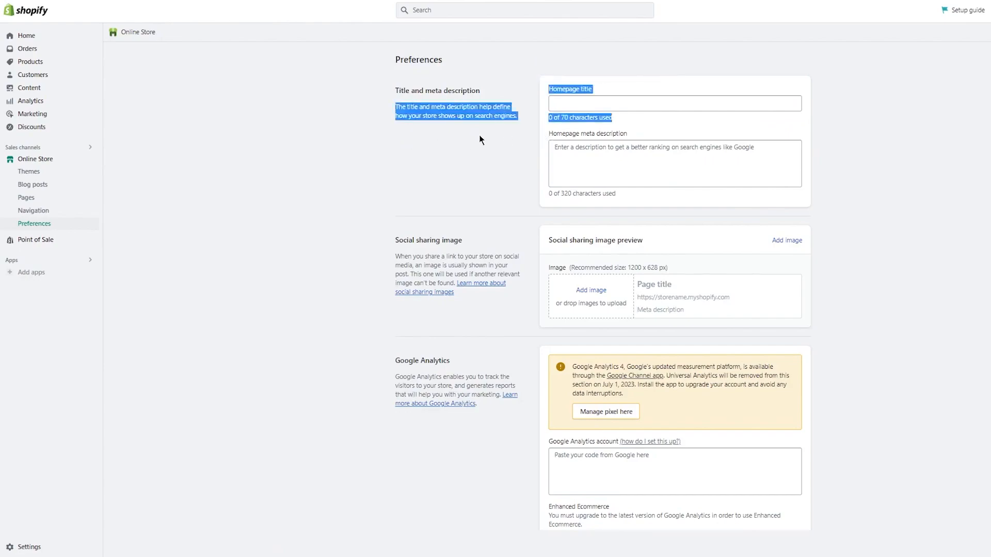
pyautogui.click(479, 135)
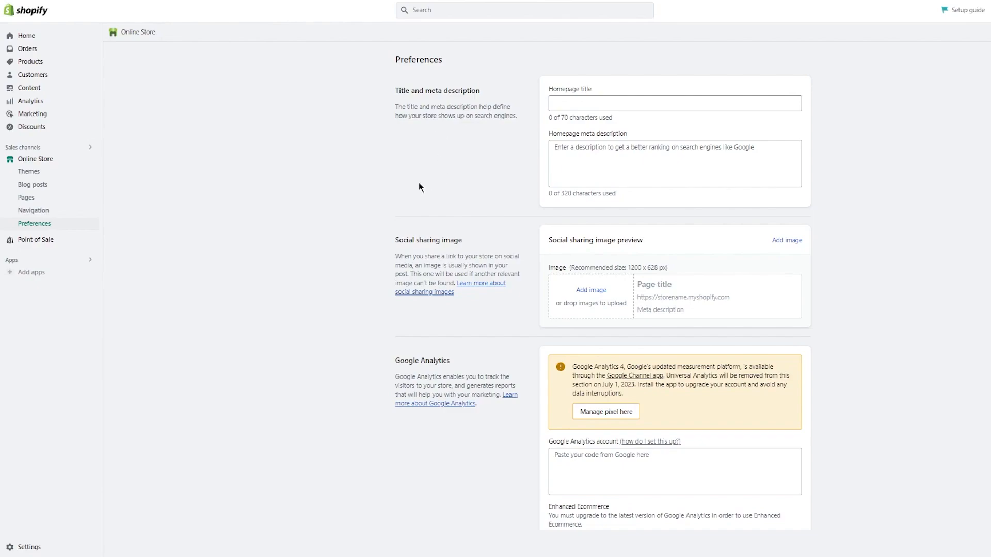
pyautogui.click(601, 105)
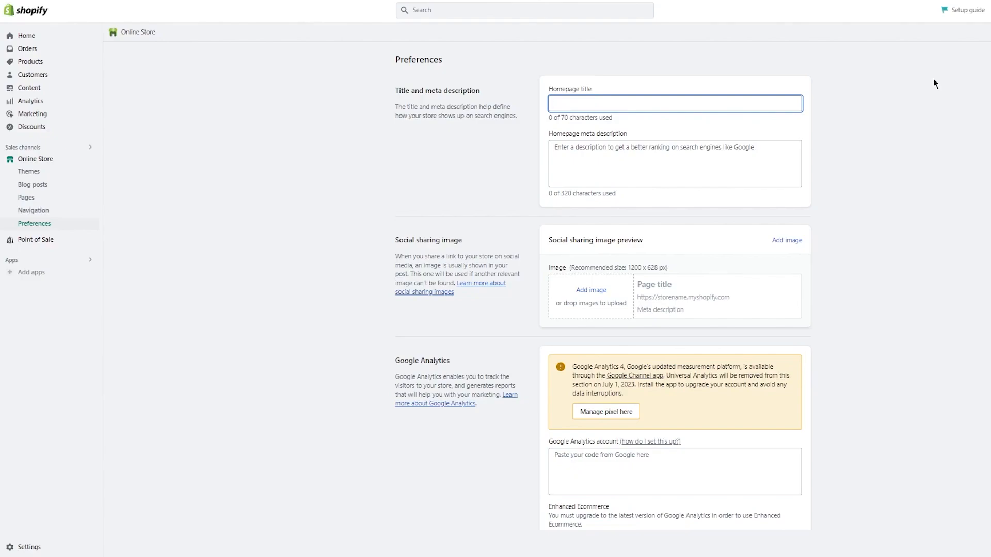
pyautogui.scroll(-13, 898, 85)
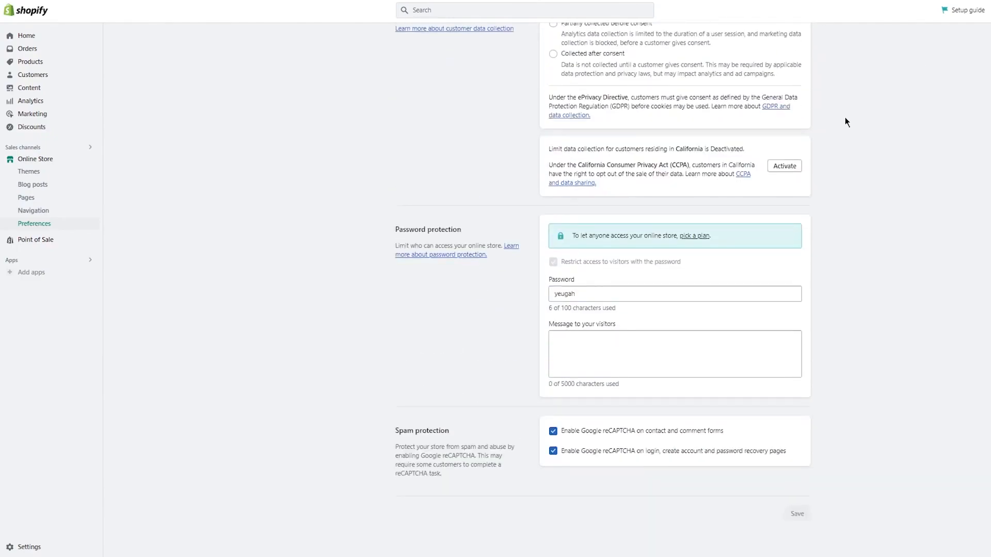
pyautogui.scroll(5, 826, 150)
pyautogui.scroll(8, 803, 174)
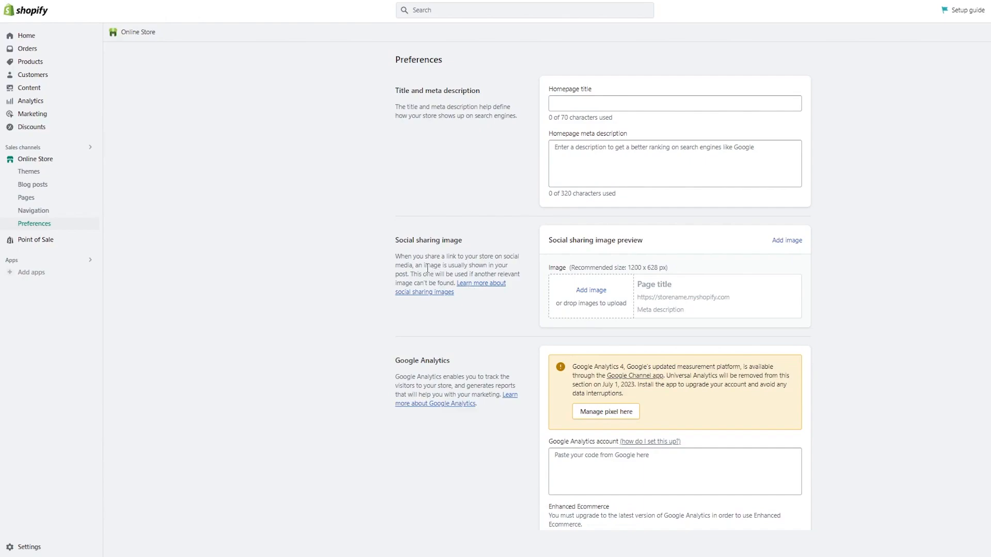
# Read the social sharing image and Google Analytics sections of the online store preferences
pyautogui.moveTo(393, 256); pyautogui.dragTo(524, 302)
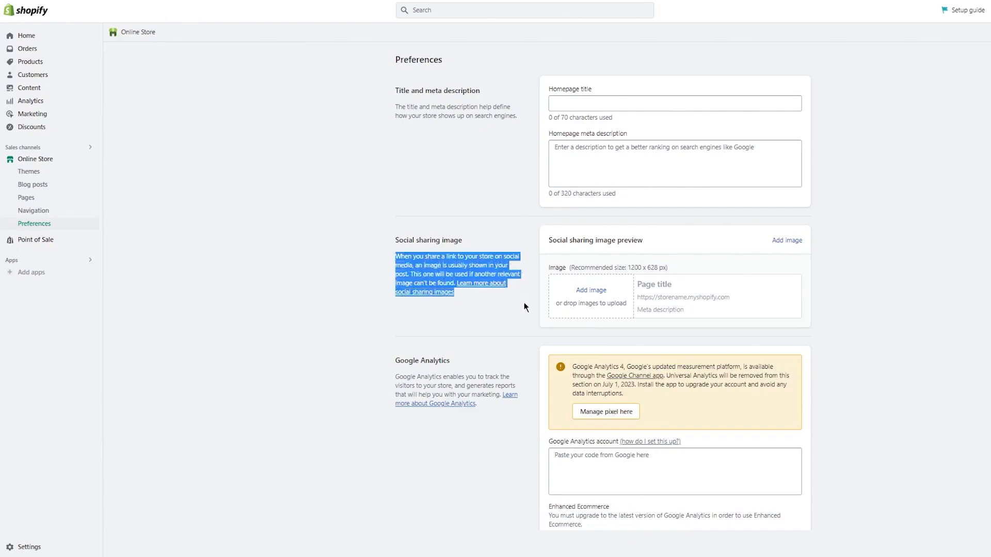
pyautogui.click(524, 302)
pyautogui.moveTo(344, 259); pyautogui.dragTo(518, 310)
pyautogui.click(519, 309)
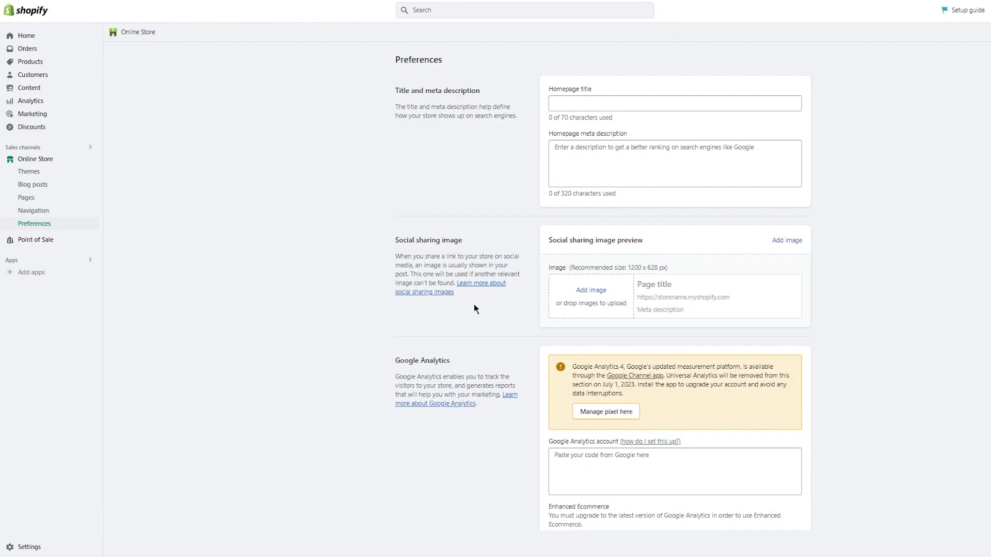
pyautogui.scroll(-3, 354, 303)
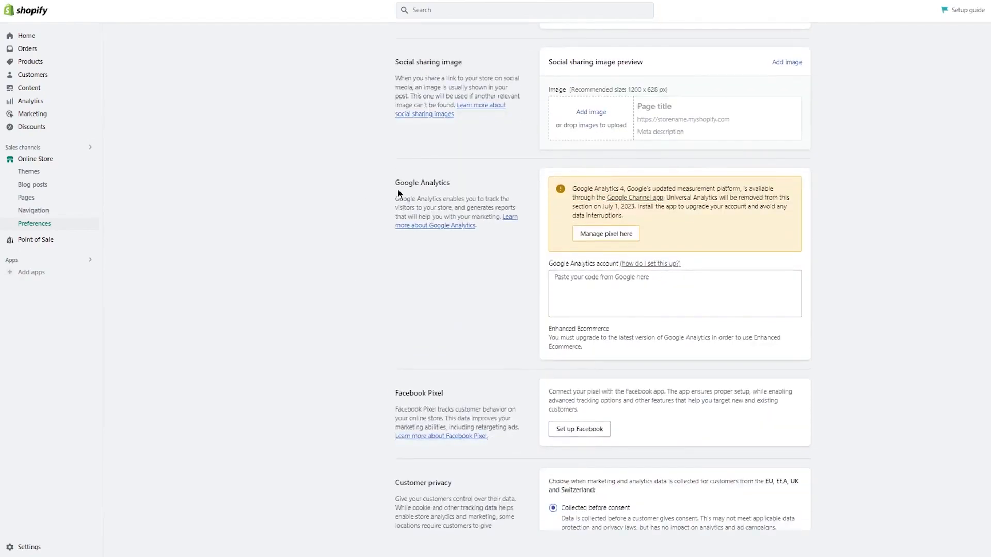
pyautogui.moveTo(396, 181); pyautogui.dragTo(525, 271)
pyautogui.click(524, 275)
# Start a new product titled "Dell Monitor 27 Inch" and place the cursor in its description
pyautogui.click(30, 61)
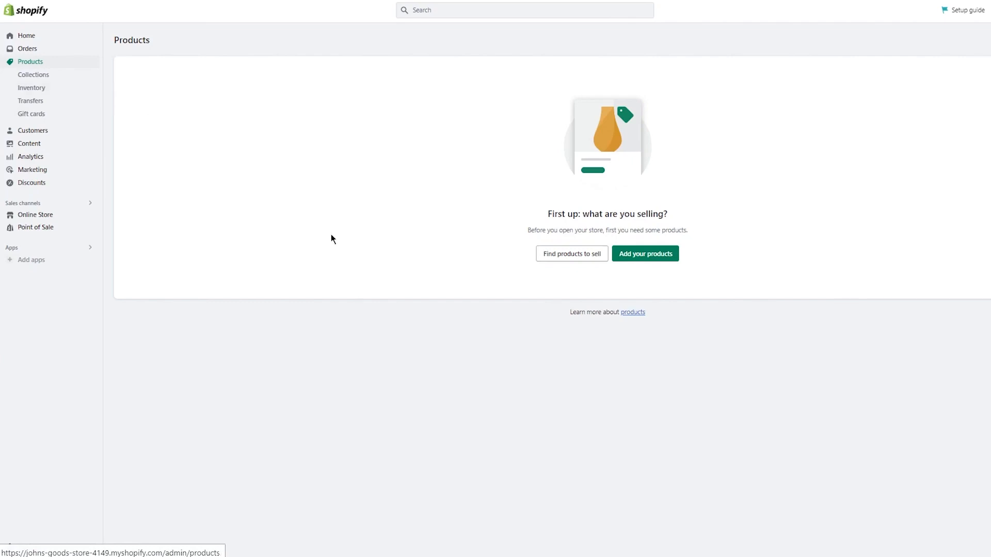
pyautogui.click(659, 265)
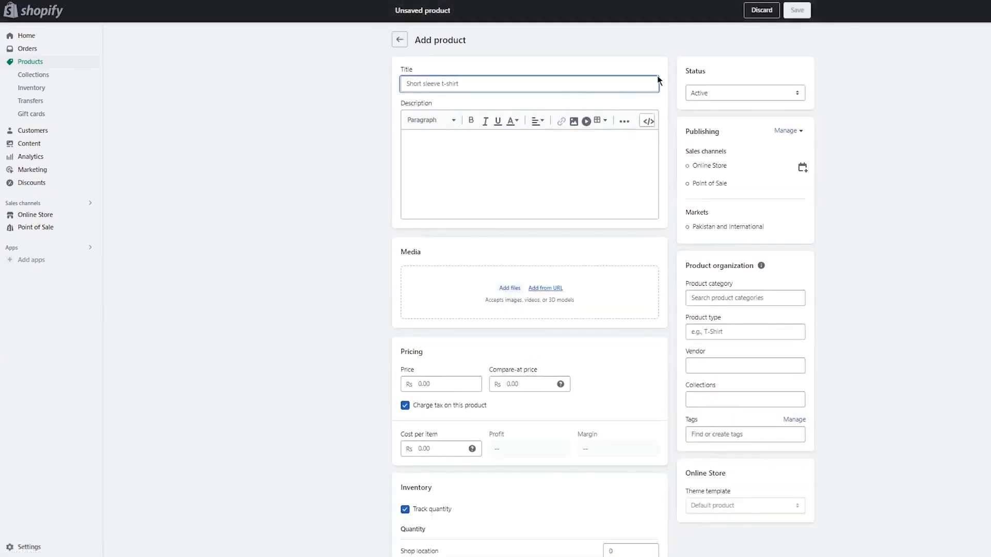
pyautogui.write('Dell Mon')
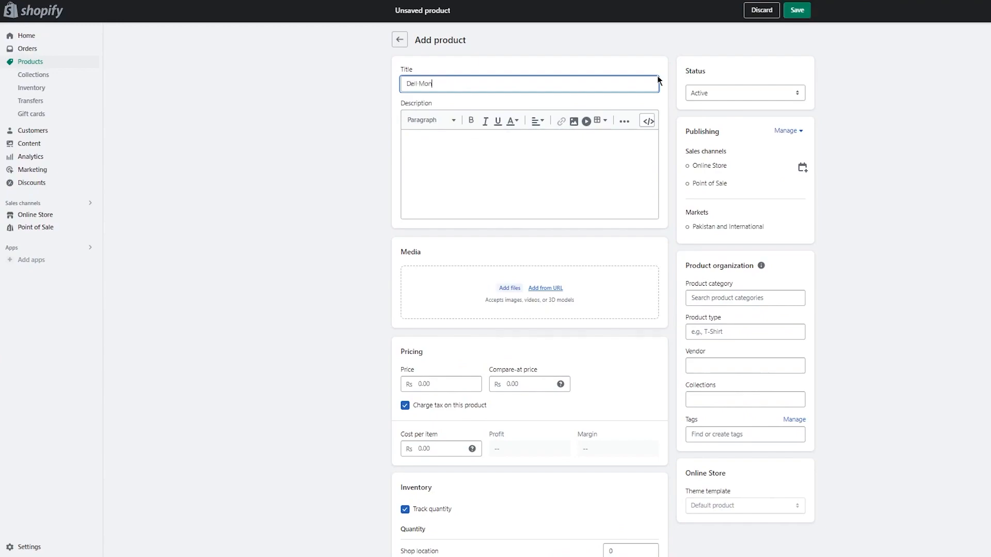
pyautogui.write('itor 27 Inch')
pyautogui.click(551, 156)
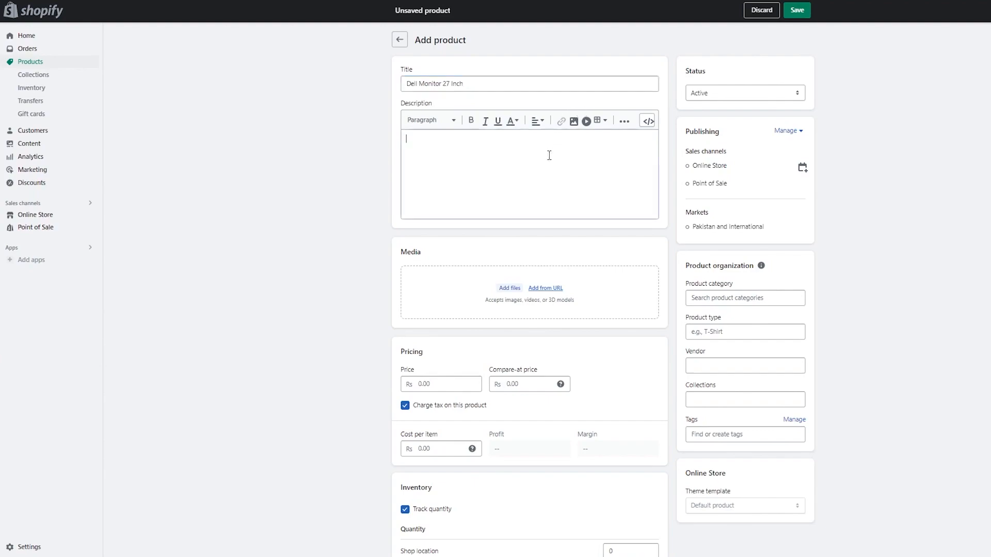
# Enter the description "This is the best quality monitor u will find in all stores" and upload the Pexels image ending in 6476808
pyautogui.write('This is the best quality monitor u will find In')
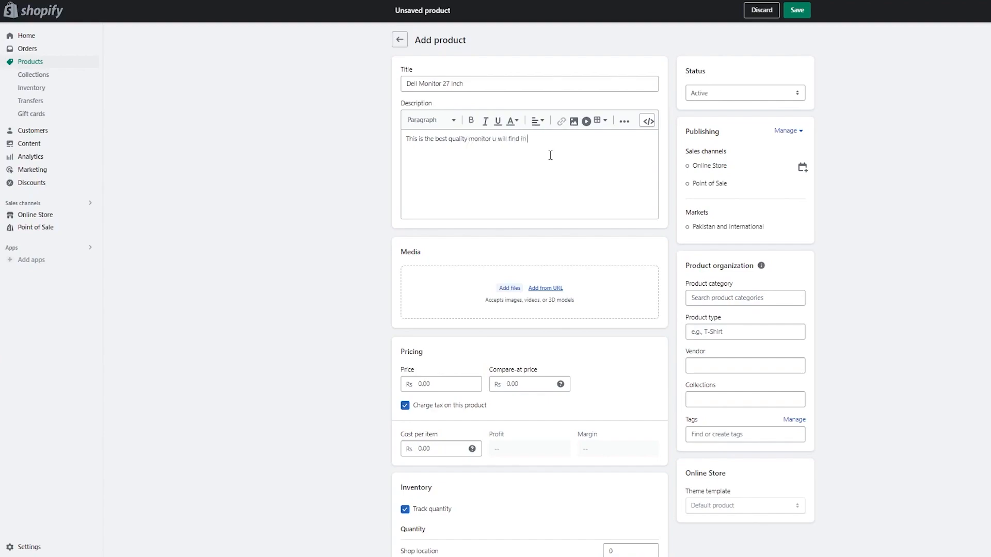
pyautogui.write(' all stores')
pyautogui.click(520, 288)
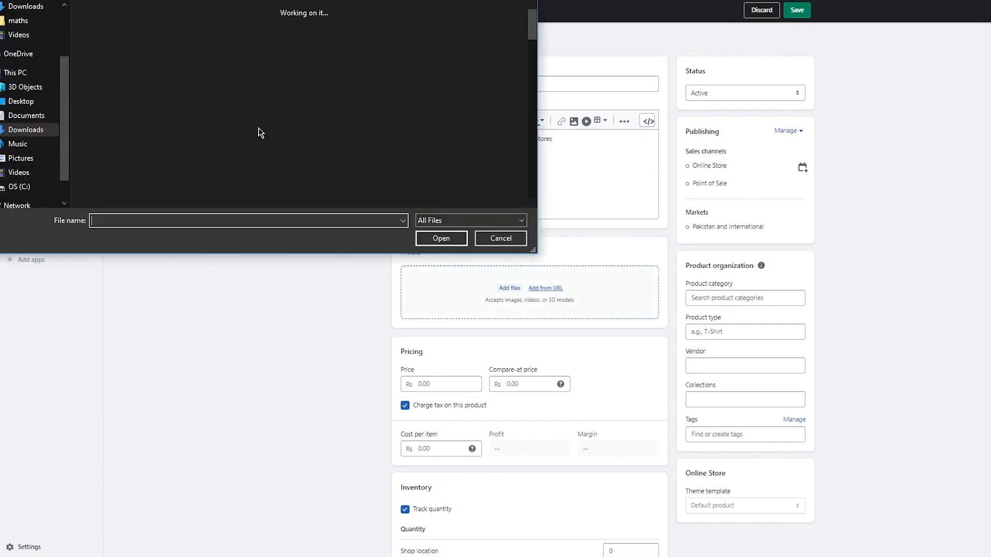
pyautogui.click(291, 79)
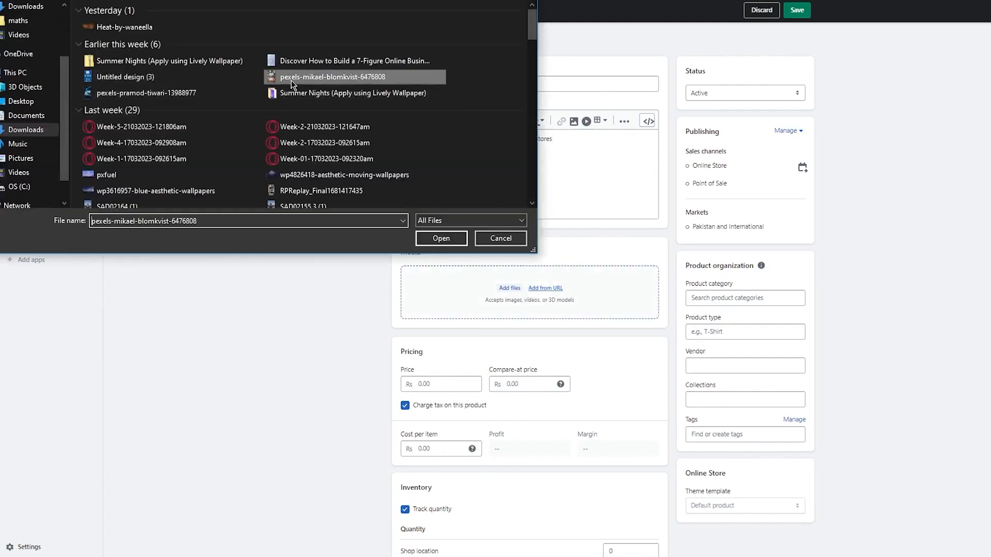
pyautogui.doubleClick(291, 79)
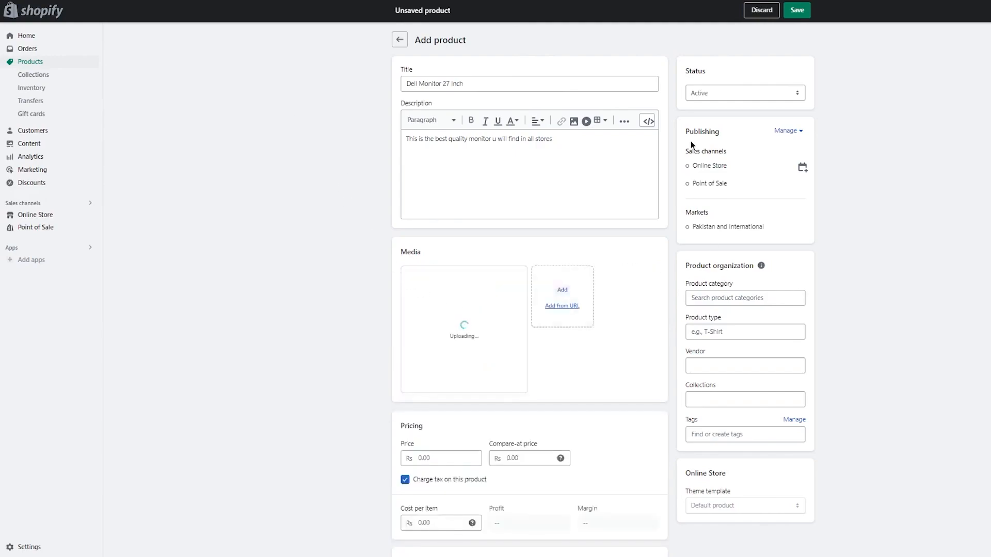
# Set the price to Rs 23,123,123 and the compare-at price to Rs 1,231,231,231,231, and save the product
pyautogui.scroll(-6, 690, 141)
pyautogui.click(447, 162)
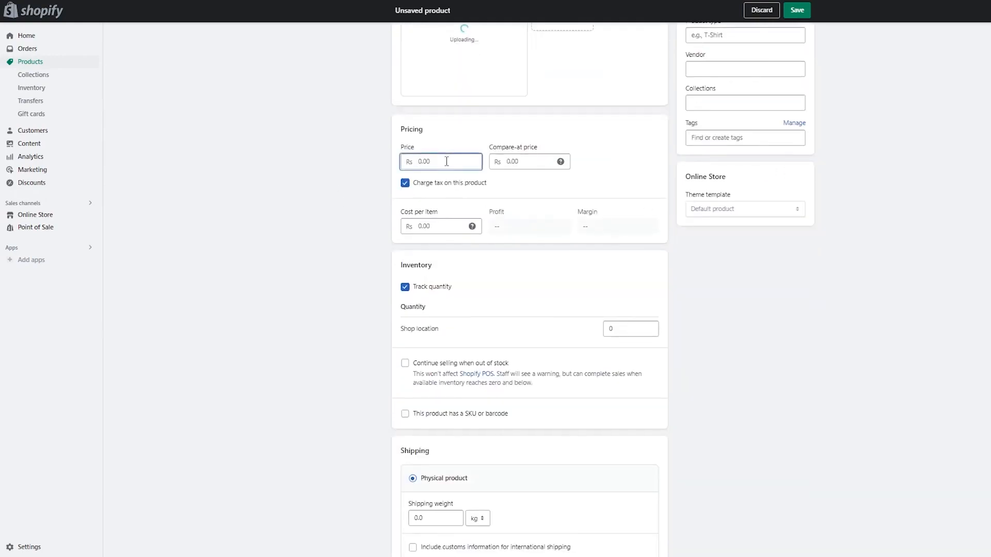
pyautogui.write('23123123')
pyautogui.press('Tab')
pyautogui.write('123123123')
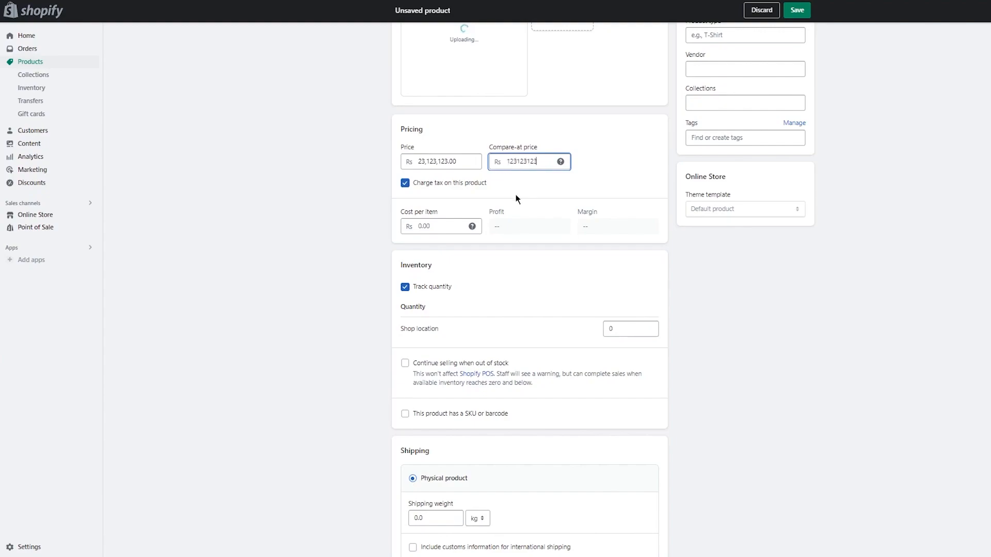
pyautogui.write('1231')
pyautogui.click(890, 315)
pyautogui.scroll(-5, 527, 267)
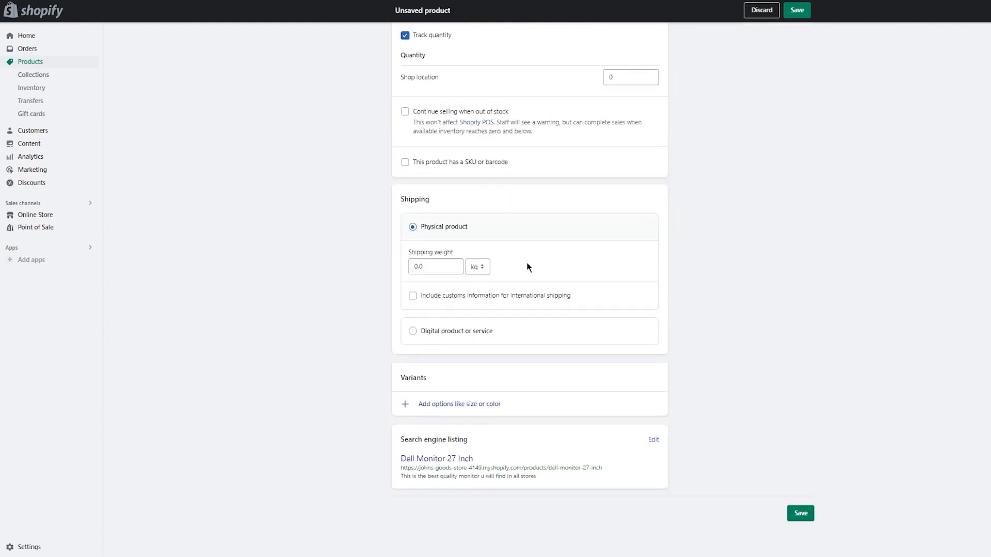
pyautogui.scroll(11, 722, 273)
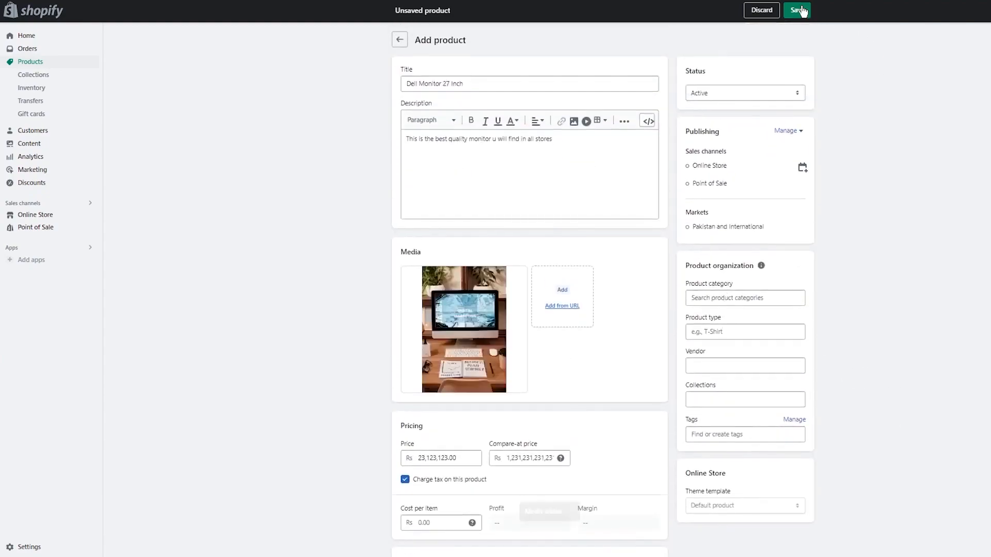
pyautogui.click(805, 12)
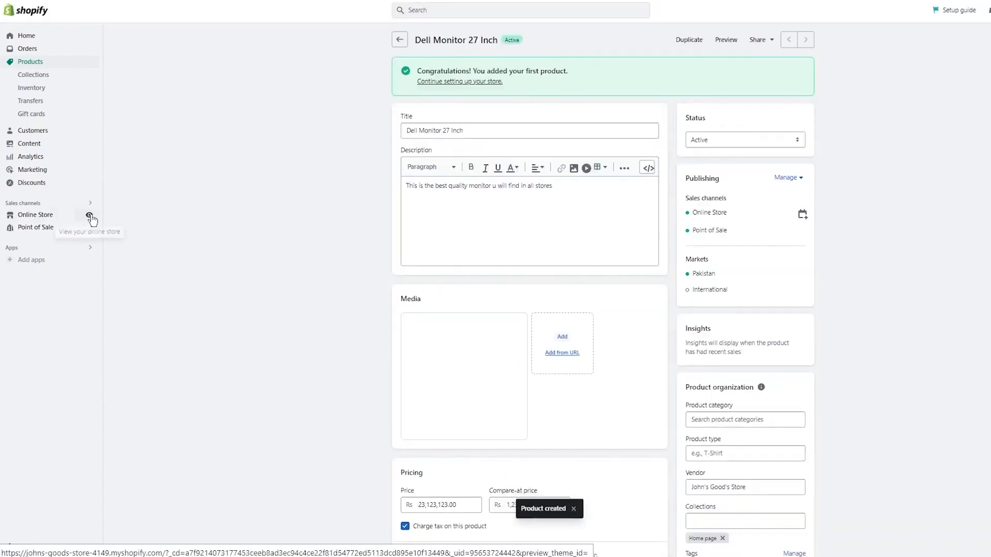
# View the live online store, check its Contact page, and examine the Dell monitor's listing on the home page
pyautogui.click(90, 216)
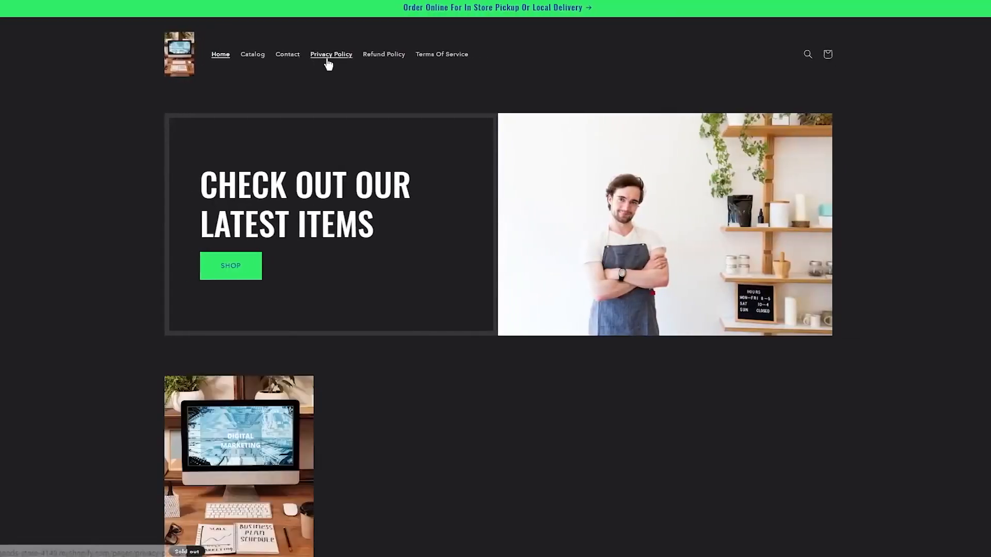
pyautogui.click(282, 54)
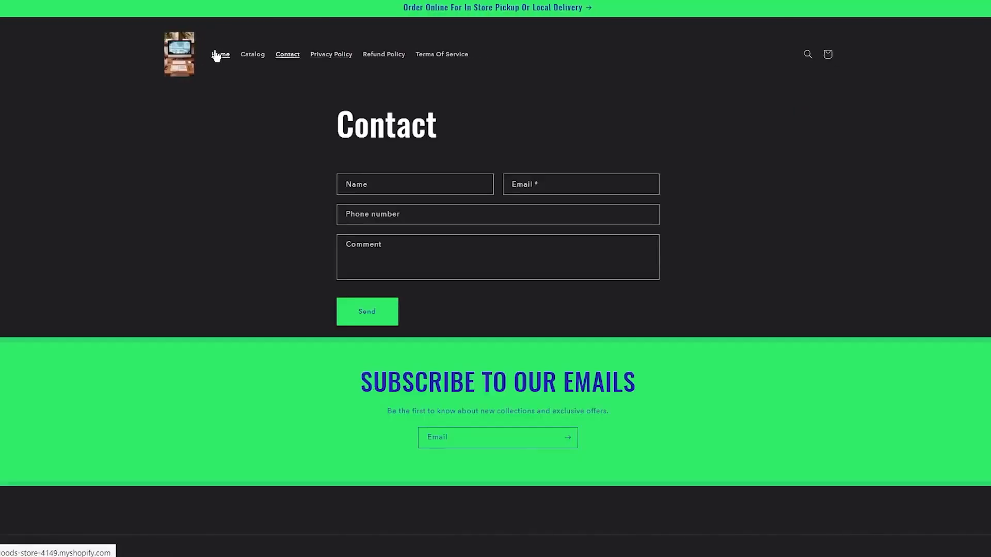
pyautogui.click(220, 55)
pyautogui.scroll(-7, 455, 124)
pyautogui.scroll(2, 456, 129)
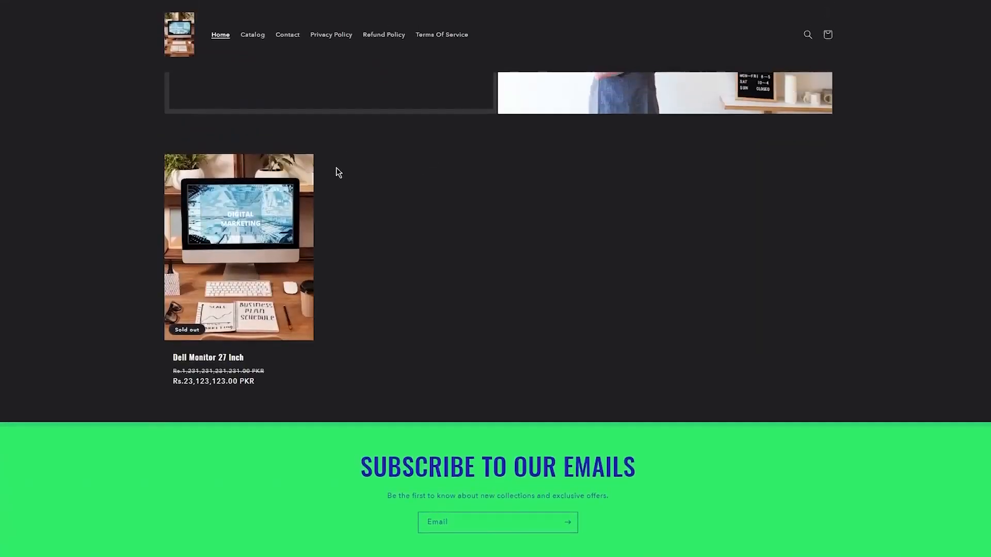